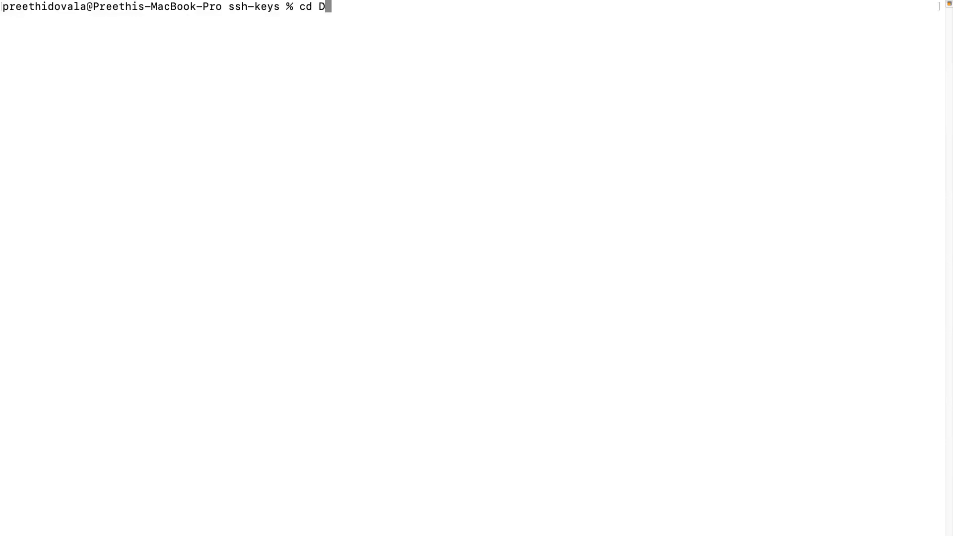
Connect over SSH as ec2-user to ec2-43-204-36-161.ap-south-1.compute.amazonaws.com using aws-key.pem, accepting the host key with yes.
{"action": "key", "text": "BackSpace"}
{"action": "key", "text": "BackSpace"}
{"action": "key", "text": "BackSpace"}
{"action": "key", "text": "BackSpace"}
{"action": "key", "text": "super+v"}
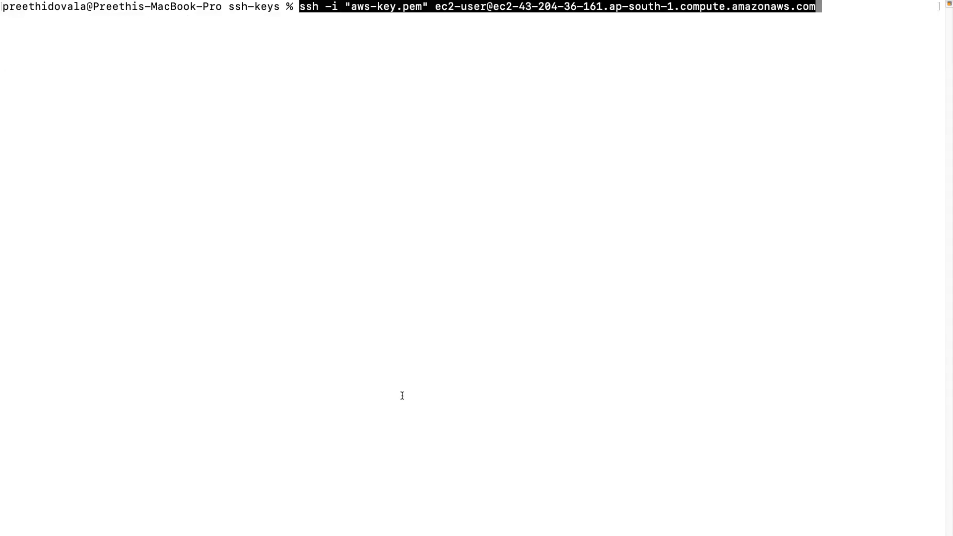
{"action": "key", "text": "Return"}
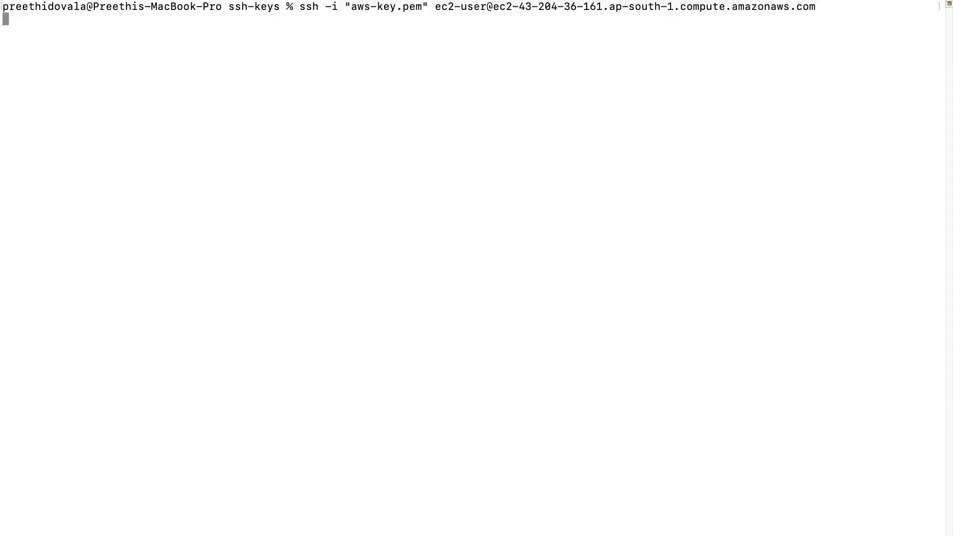
{"action": "type", "text": "y"}
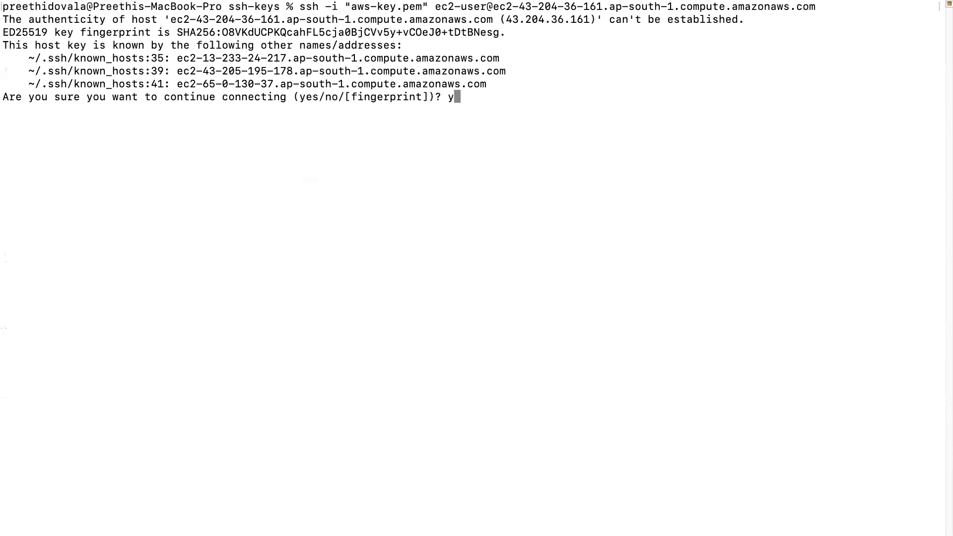
{"action": "key", "text": "Return"}
{"action": "type", "text": "yes"}
{"action": "key", "text": "Return"}
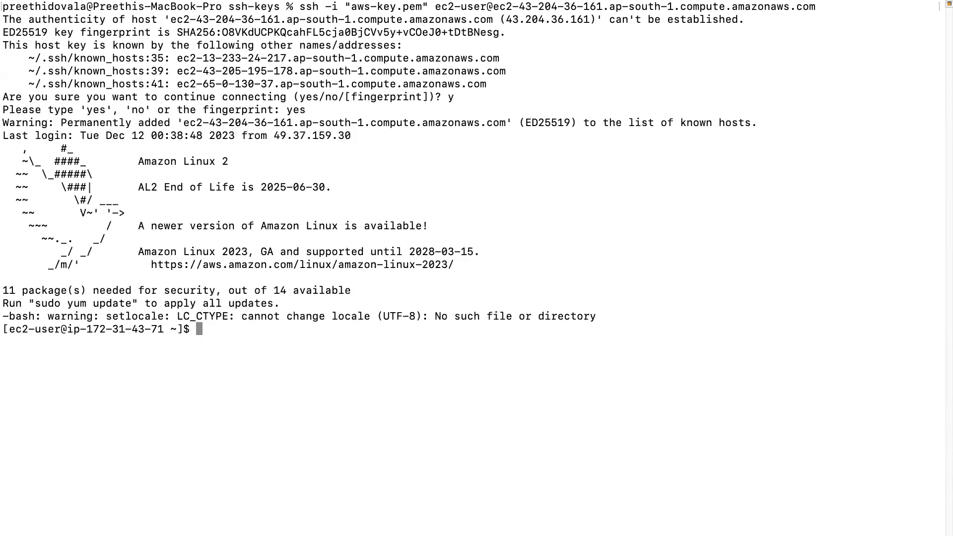
Switch to a root login shell with sudo su - and clear the terminal.
{"action": "type", "text": "clear"}
{"action": "key", "text": "Return"}
{"action": "key", "text": "Return"}
{"action": "key", "text": "Return"}
{"action": "key", "text": "Return"}
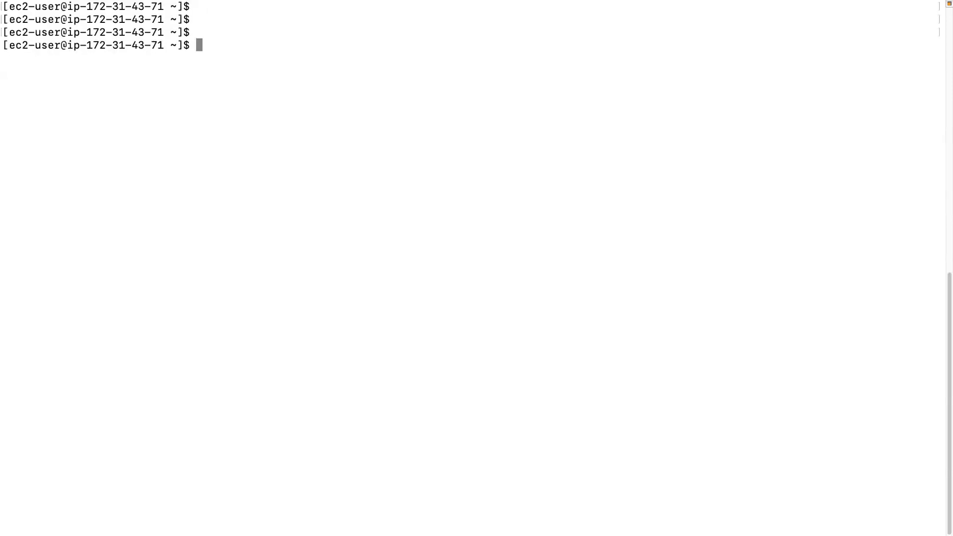
{"action": "type", "text": "sudo su -"}
{"action": "key", "text": "Return"}
{"action": "type", "text": "clear"}
{"action": "key", "text": "Return"}
{"action": "key", "text": "Return"}
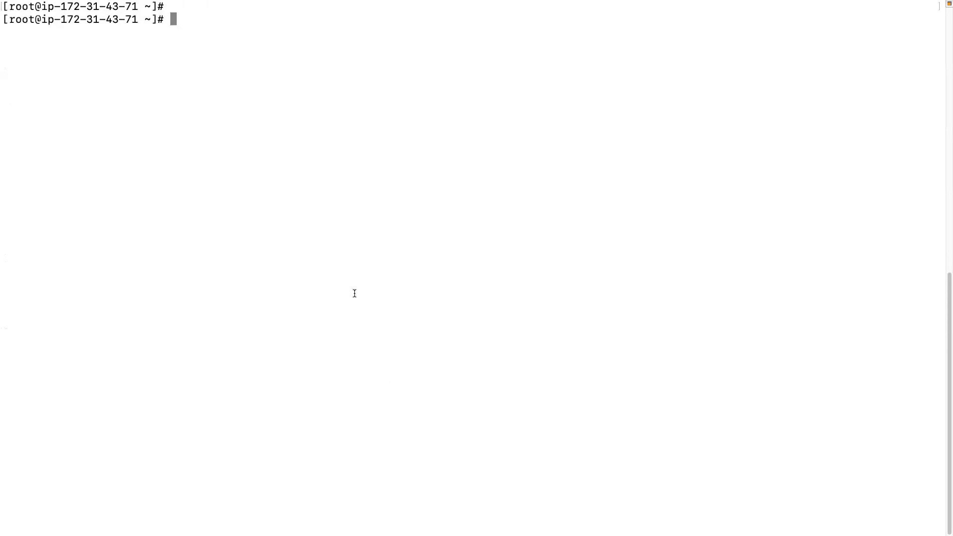
Switch to Chrome, search for "jenkins download" in a new tab and open the Jenkins download and deployment page at its package lists.
{"action": "key", "text": "ctrl+Left"}
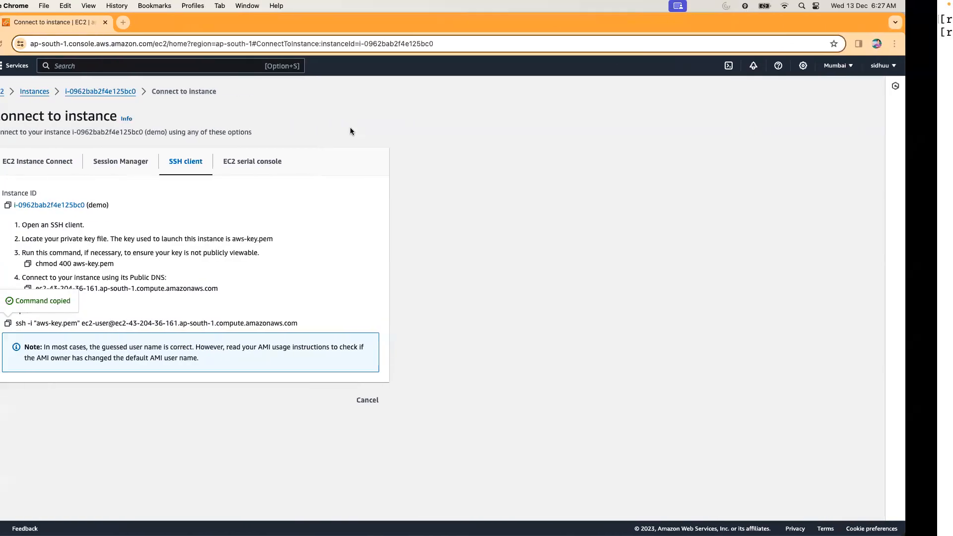
{"action": "left_click", "coordinate": [175, 20]}
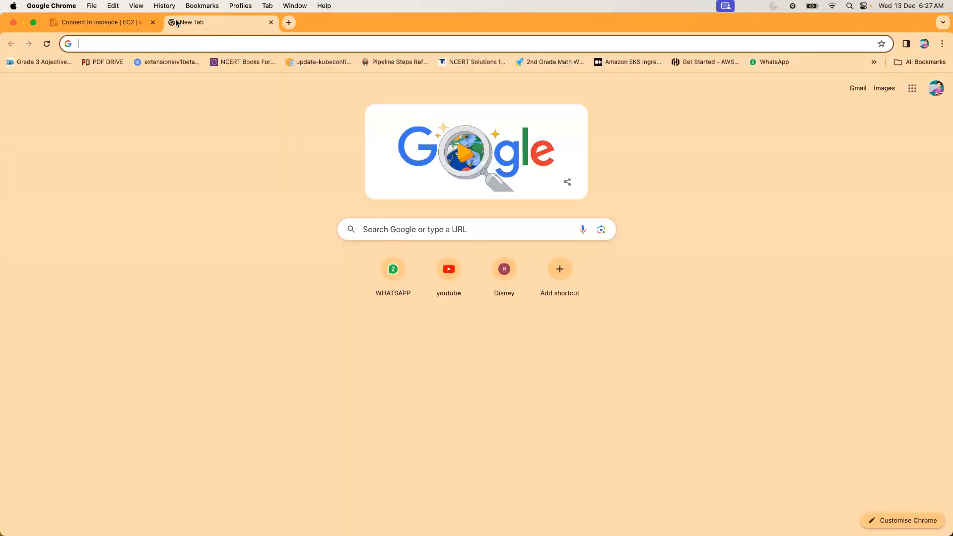
{"action": "type", "text": "jenins"}
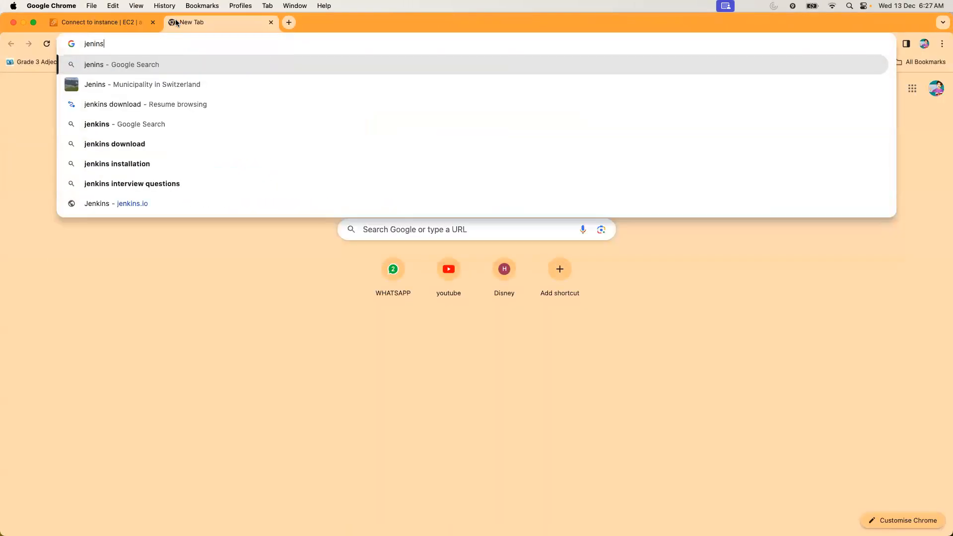
{"action": "key", "text": "BackSpace"}
{"action": "key", "text": "BackSpace"}
{"action": "key", "text": "BackSpace"}
{"action": "type", "text": "kins "}
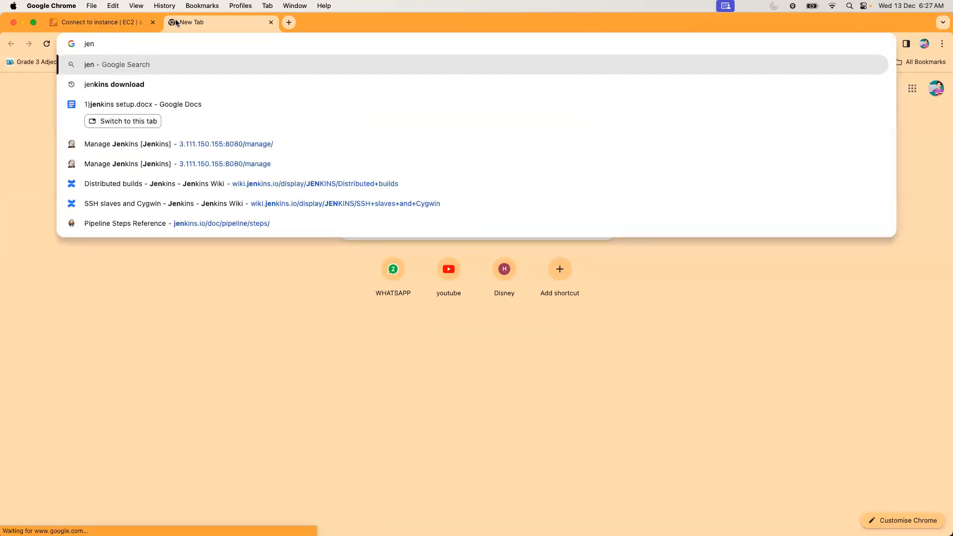
{"action": "type", "text": "download"}
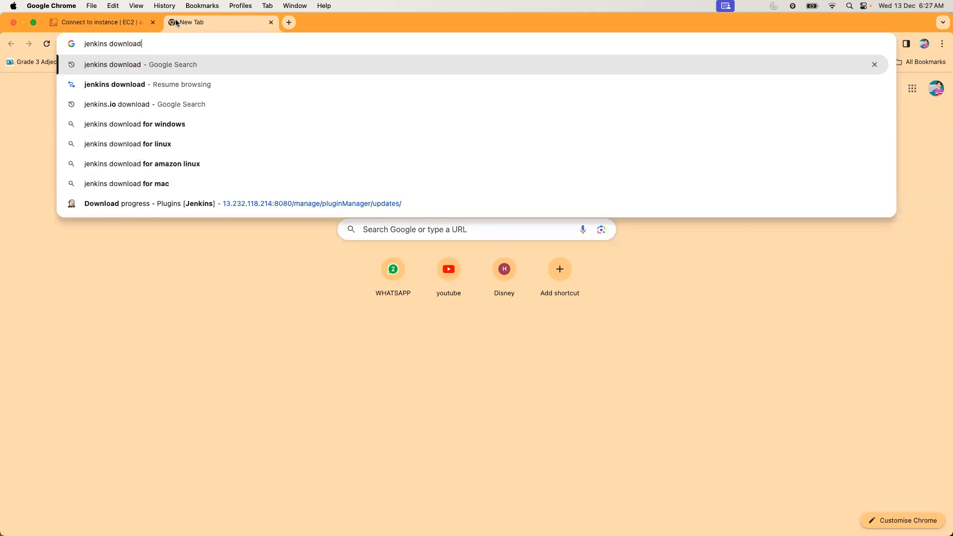
{"action": "key", "text": "Return"}
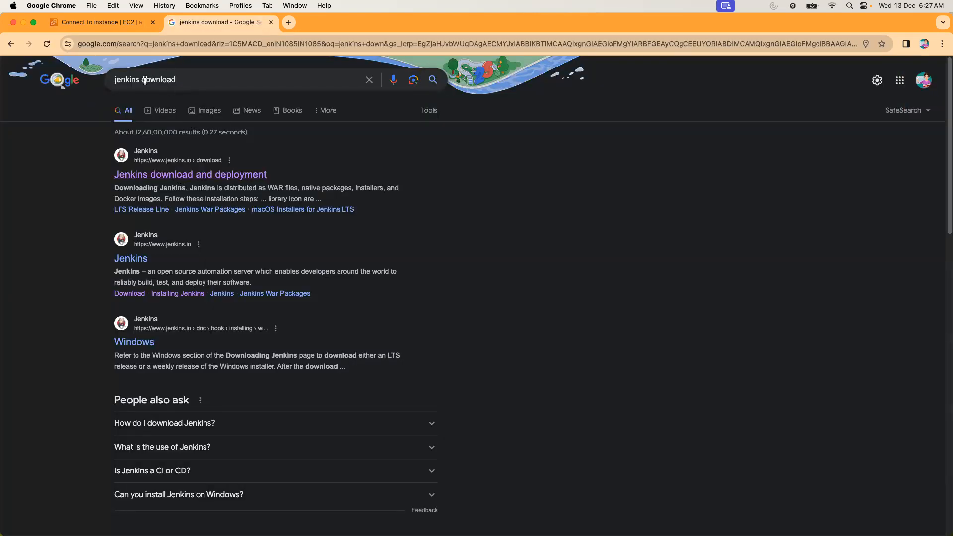
{"action": "left_click", "coordinate": [175, 174]}
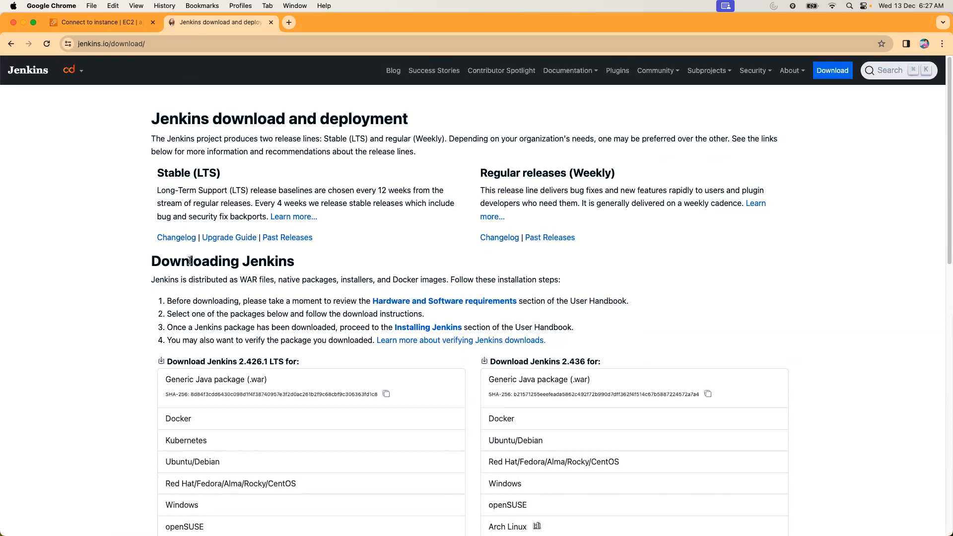
{"action": "scroll", "coordinate": [240, 328], "scroll_direction": "down", "scroll_amount": 5}
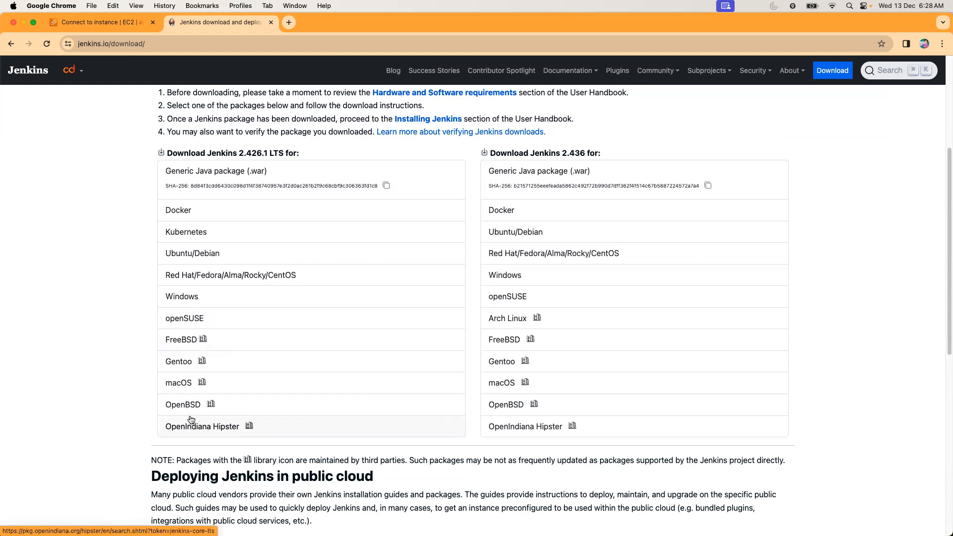
Switch to the terminal, display /etc/os-release and examine the distribution's PRETTY_NAME and ID_LIKE entries.
{"action": "key", "text": "ctrl+Right"}
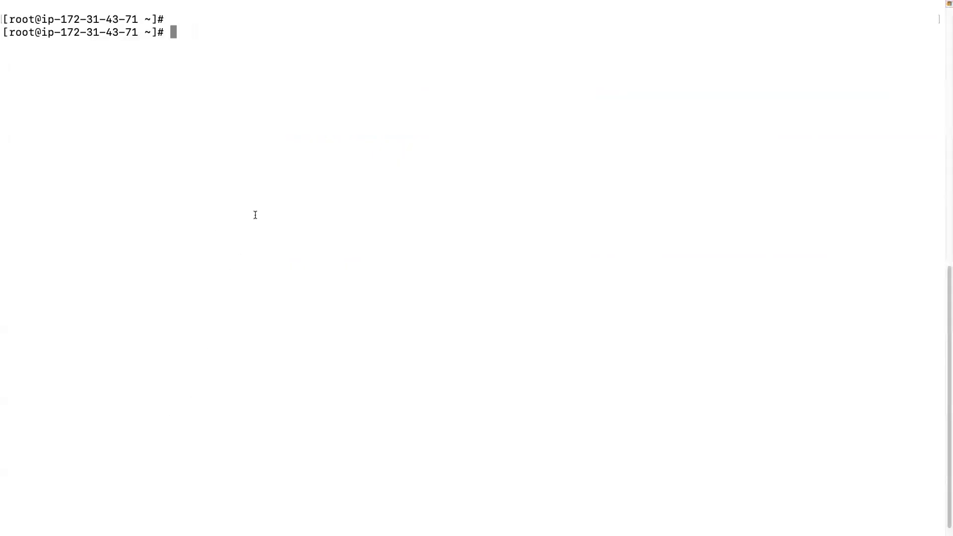
{"action": "type", "text": "cat /etc/"}
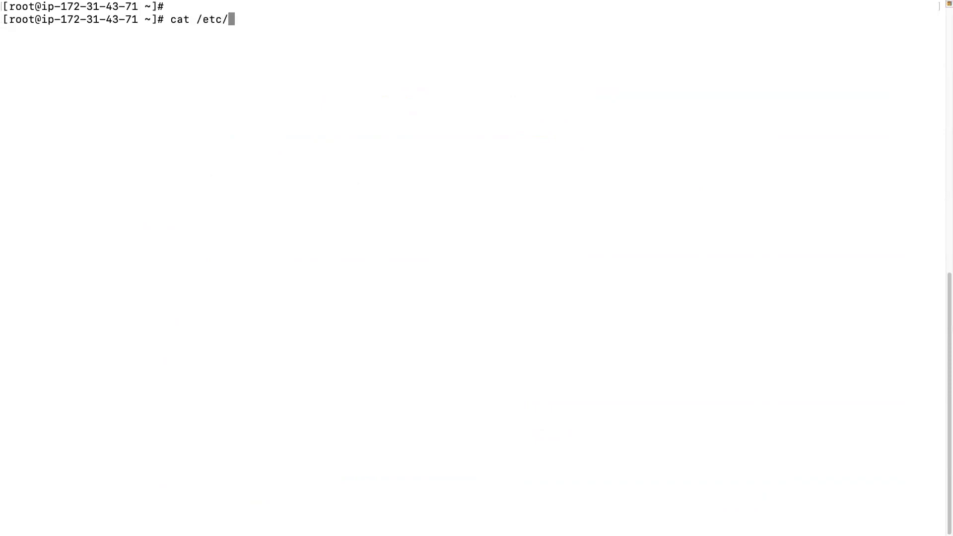
{"action": "type", "text": "os-"}
{"action": "key", "text": "Tab"}
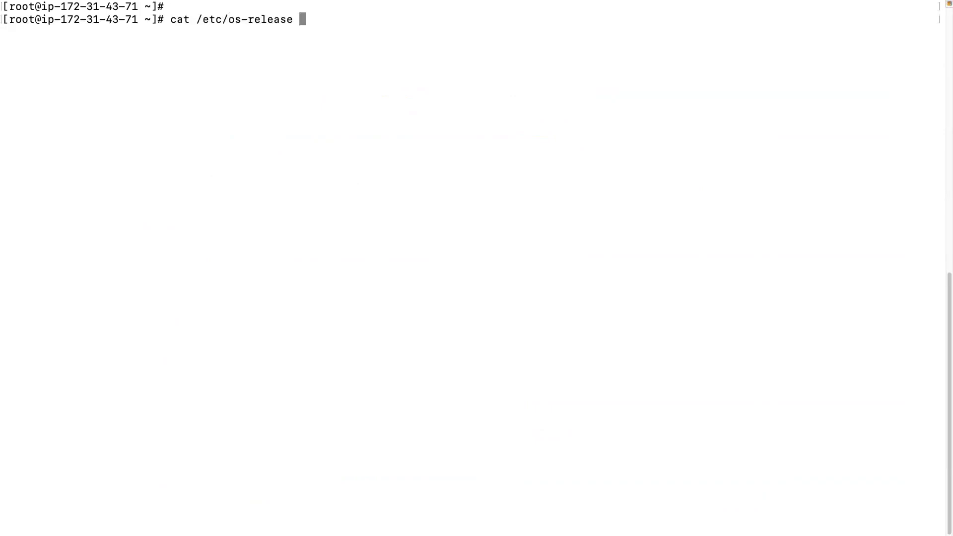
{"action": "key", "text": "Return"}
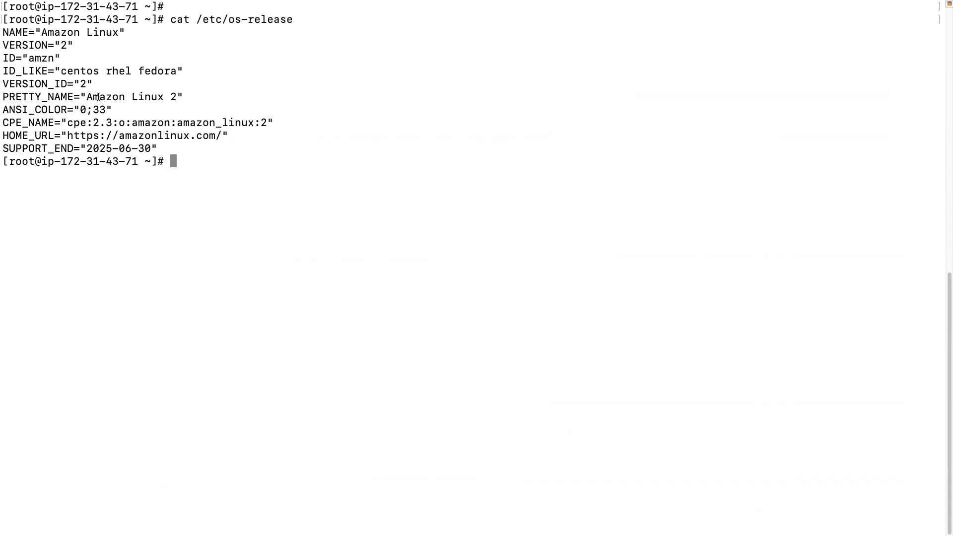
{"action": "left_click_drag", "start_coordinate": [87, 96], "coordinate": [191, 98]}
{"action": "left_click_drag", "start_coordinate": [86, 71], "coordinate": [151, 72]}
{"action": "left_click_drag", "start_coordinate": [61, 72], "coordinate": [173, 73]}
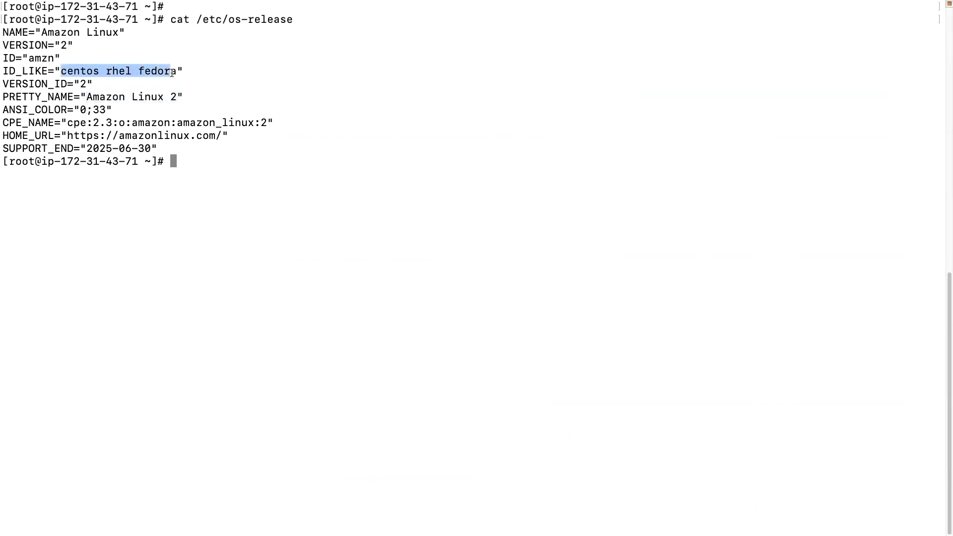
Switch to Chrome, open the LTS package page for Red Hat/Fedora/Alma/Rocky/CentOS and copy its wget command for jenkins.repo.
{"action": "key", "text": "ctrl+Left"}
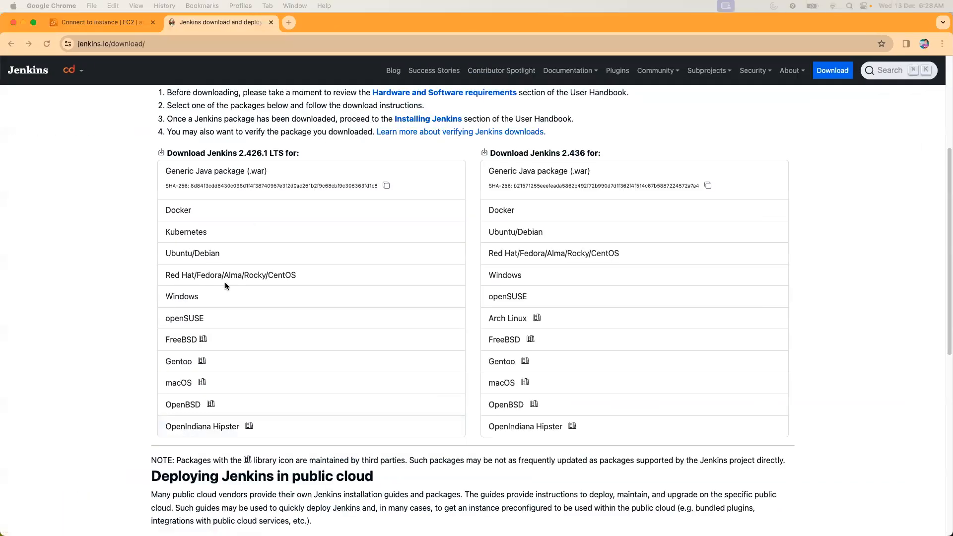
{"action": "left_click", "coordinate": [226, 282]}
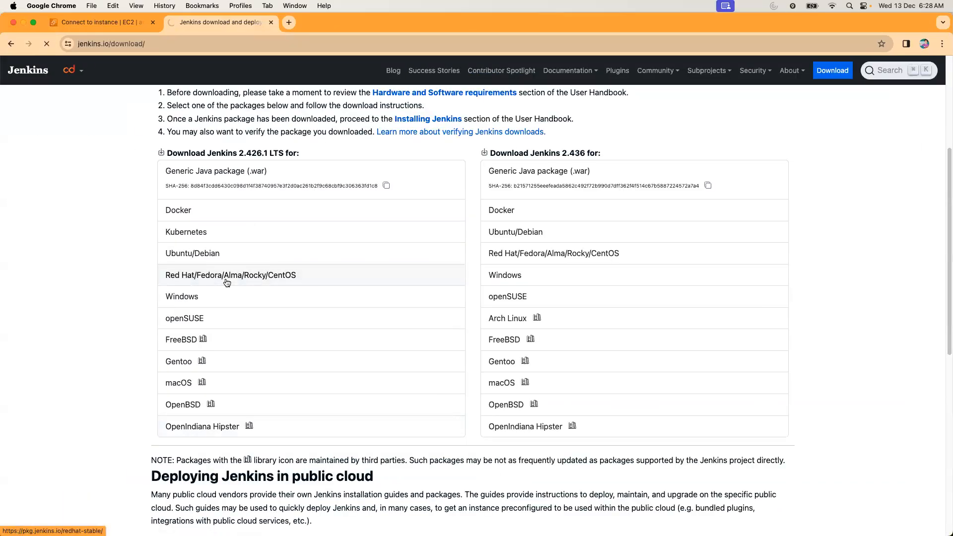
{"action": "left_click_drag", "start_coordinate": [159, 169], "coordinate": [544, 166]}
{"action": "key", "text": "super+c"}
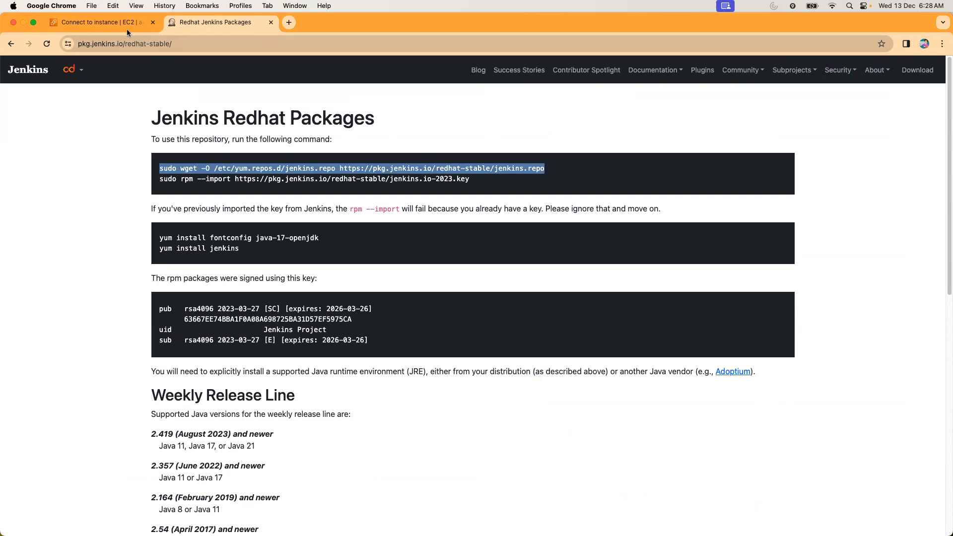
Switch to the terminal and change the working directory to /etc/yum.repos.d/.
{"action": "key", "text": "ctrl+Right"}
{"action": "left_click", "coordinate": [155, 225]}
{"action": "type", "text": "cd /etc"}
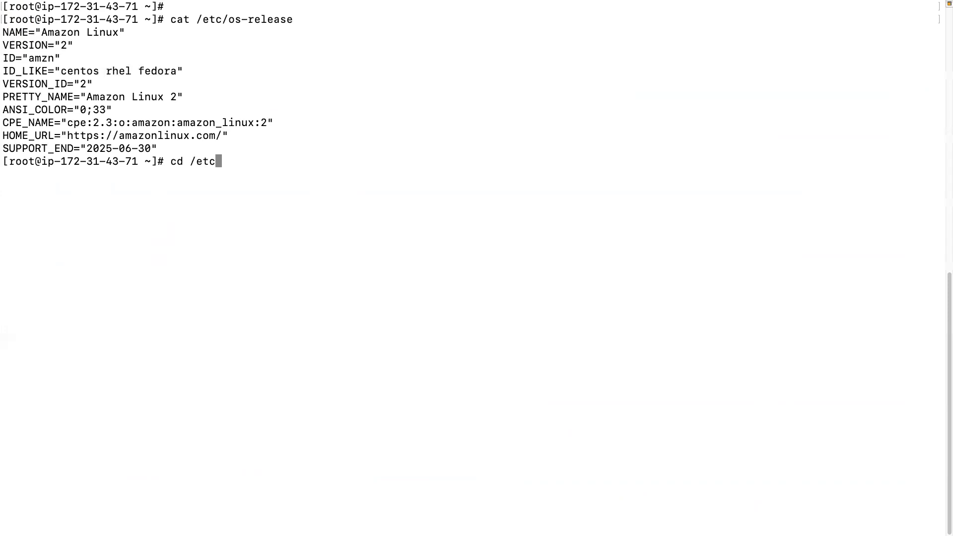
{"action": "type", "text": "/yum.repos.d/"}
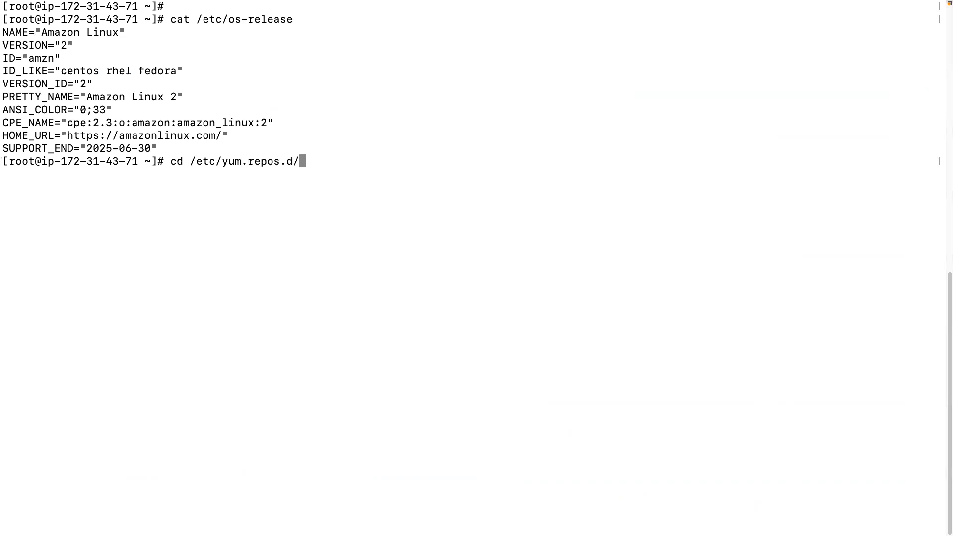
{"action": "key", "text": "Return"}
{"action": "key", "text": "Return"}
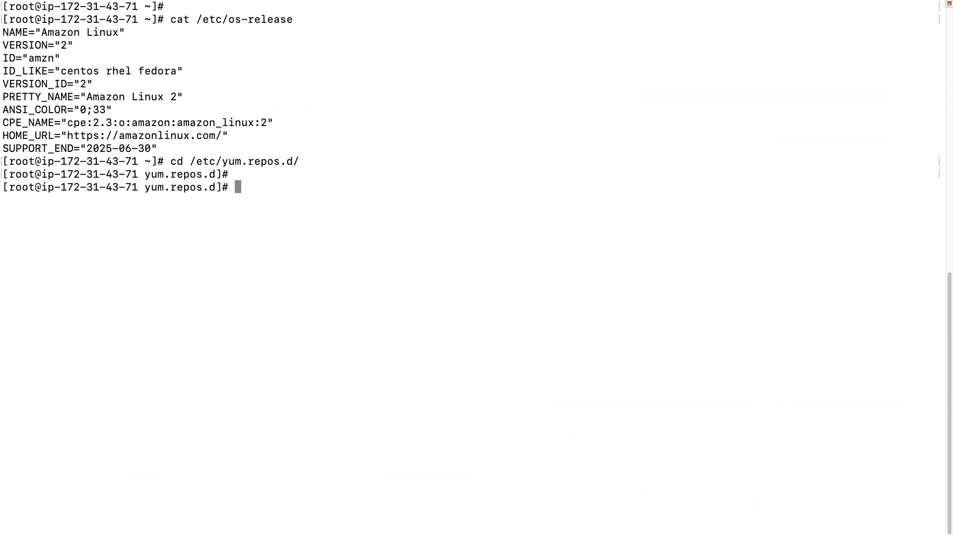
List the directory's contents with ls and examine the existing repo file names.
{"action": "type", "text": "ls"}
{"action": "key", "text": "Return"}
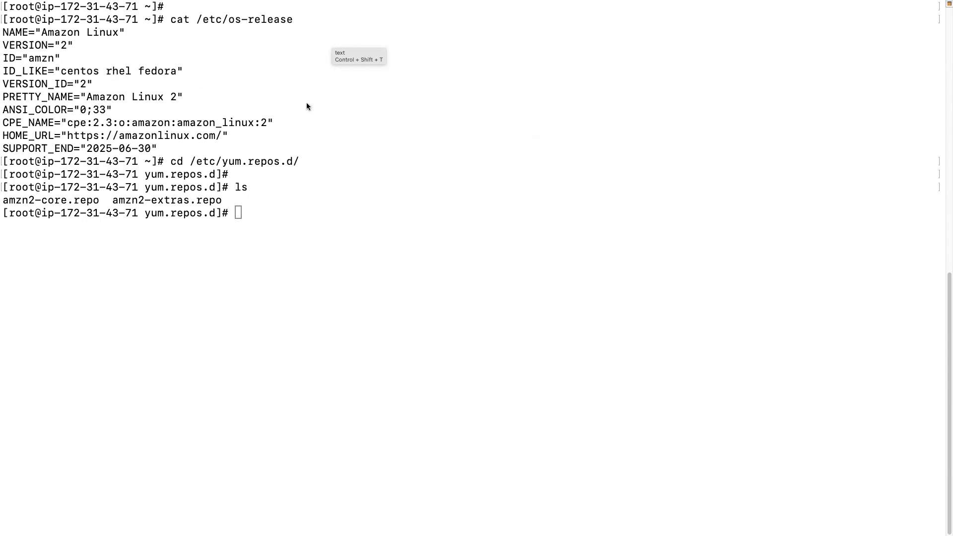
{"action": "left_click", "coordinate": [271, 214]}
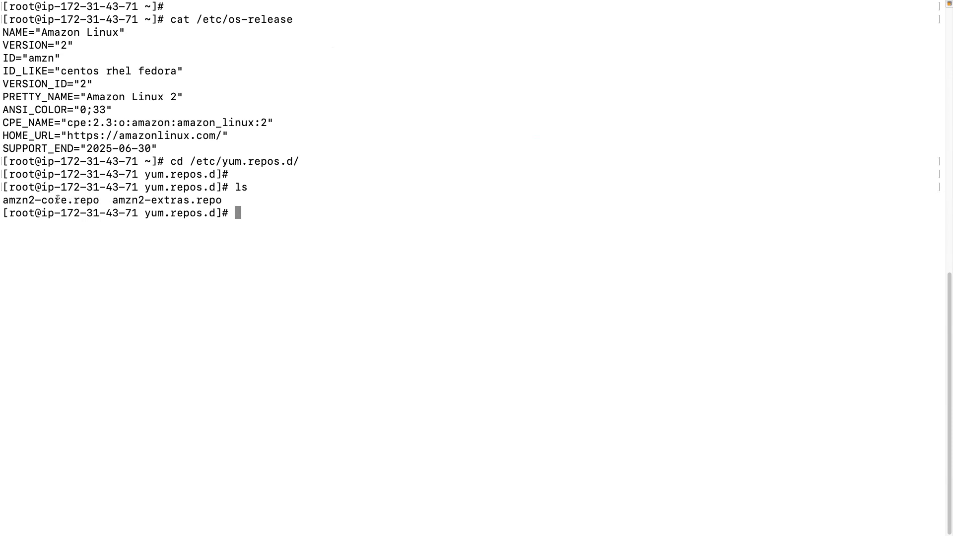
{"action": "left_click_drag", "start_coordinate": [22, 200], "coordinate": [206, 197]}
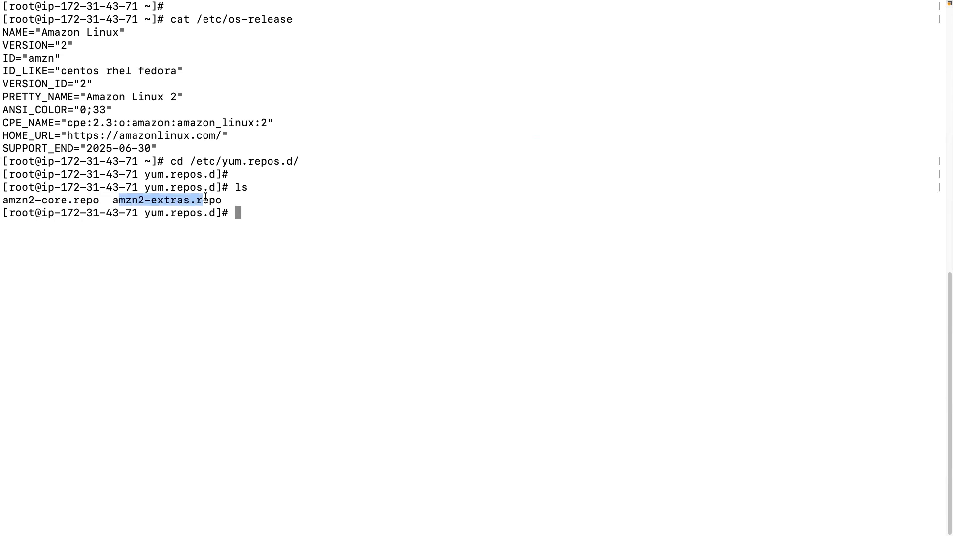
Display amzn2-core.repo with cat and examine the mirrorlist entries of its repository sections.
{"action": "type", "text": "ca"}
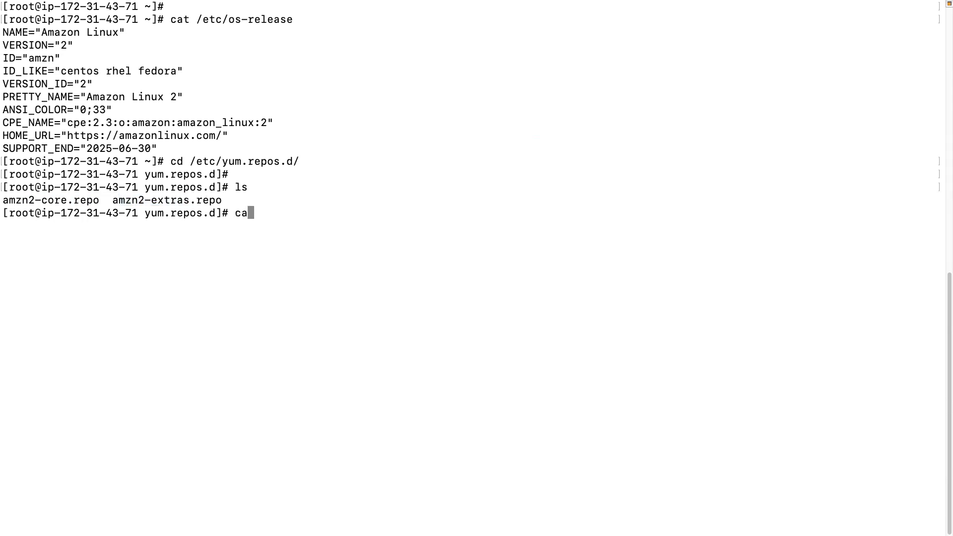
{"action": "type", "text": "t a"}
{"action": "key", "text": "Tab"}
{"action": "type", "text": "x"}
{"action": "key", "text": "BackSpace"}
{"action": "type", "text": "co"}
{"action": "key", "text": "Tab"}
{"action": "key", "text": "Return"}
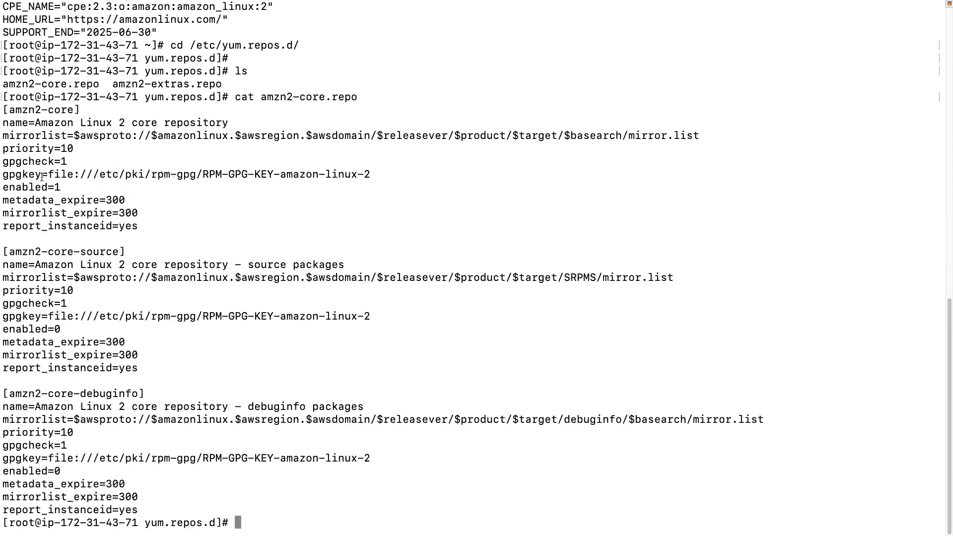
{"action": "left_click_drag", "start_coordinate": [106, 136], "coordinate": [522, 143]}
{"action": "left_click_drag", "start_coordinate": [185, 278], "coordinate": [402, 279]}
{"action": "left_click_drag", "start_coordinate": [248, 407], "coordinate": [332, 421]}
{"action": "left_click", "coordinate": [332, 422]}
Clear the terminal, then check the repo file list with ls and the current path with pwd.
{"action": "type", "text": "clear"}
{"action": "key", "text": "Return"}
{"action": "type", "text": "ls"}
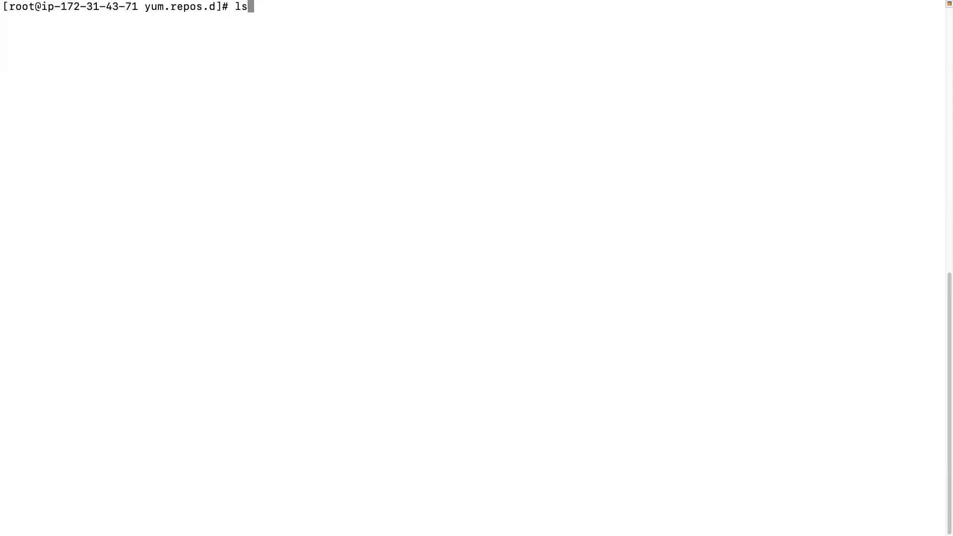
{"action": "key", "text": "Return"}
{"action": "type", "text": "pwd"}
{"action": "key", "text": "Return"}
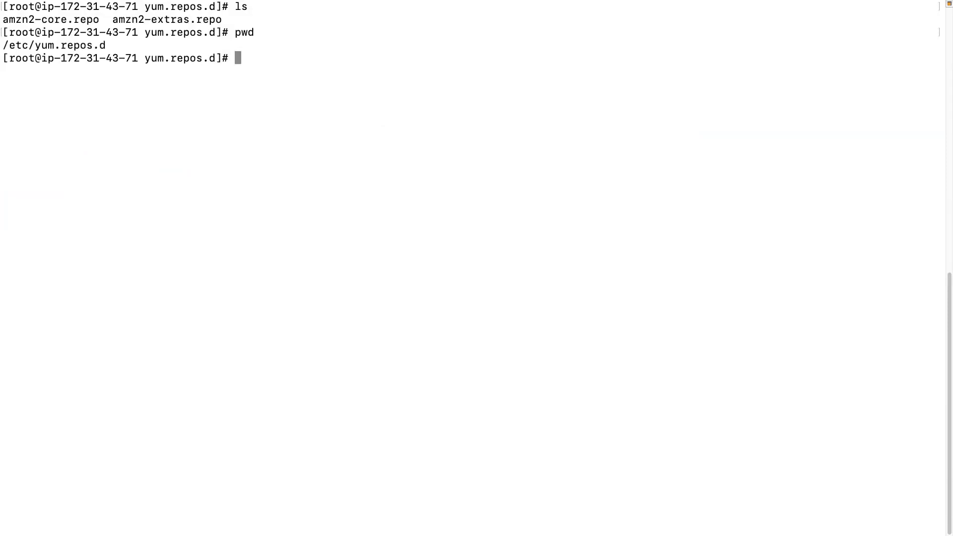
{"action": "right_click", "coordinate": [338, 58]}
{"action": "left_click", "coordinate": [351, 77]}
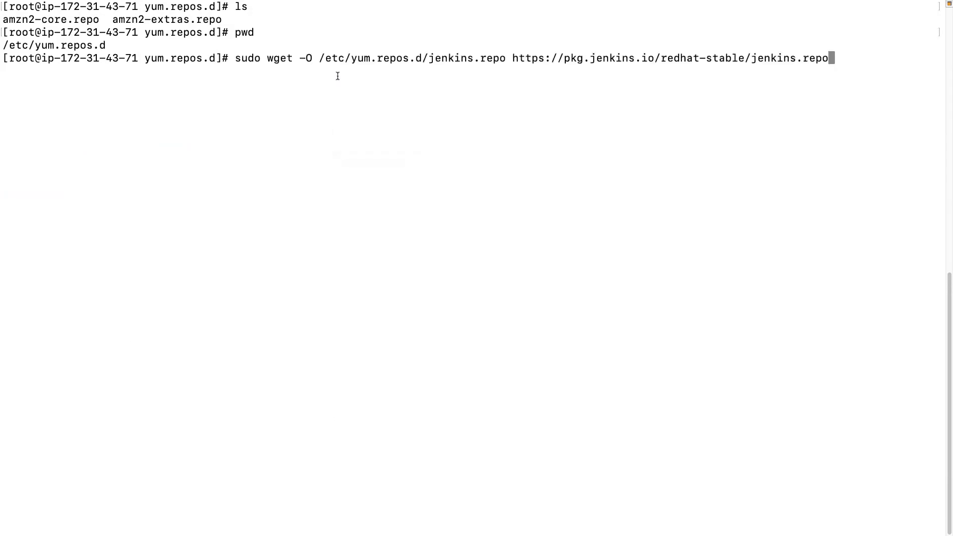
{"action": "left_click_drag", "start_coordinate": [266, 58], "coordinate": [292, 57]}
{"action": "left_click_drag", "start_coordinate": [512, 59], "coordinate": [827, 56]}
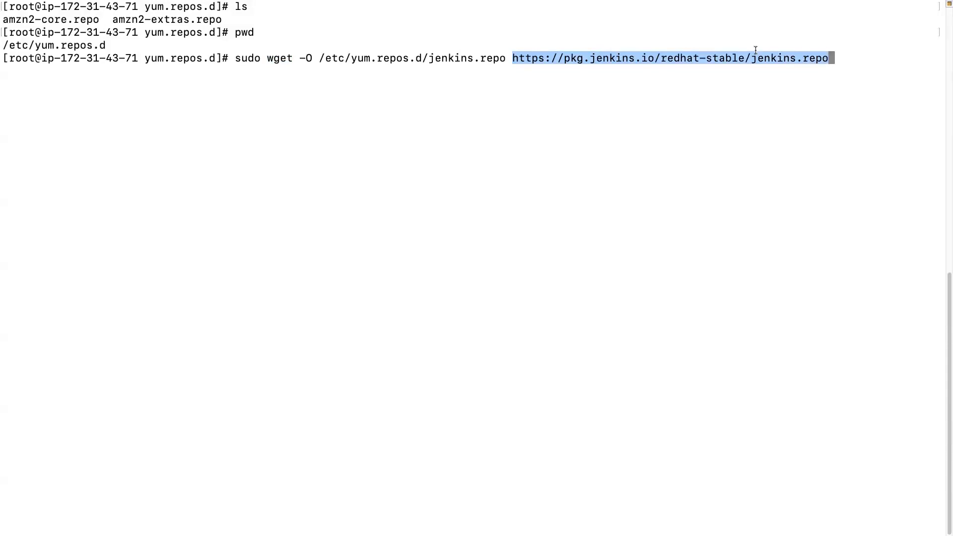
{"action": "left_click_drag", "start_coordinate": [320, 58], "coordinate": [505, 58]}
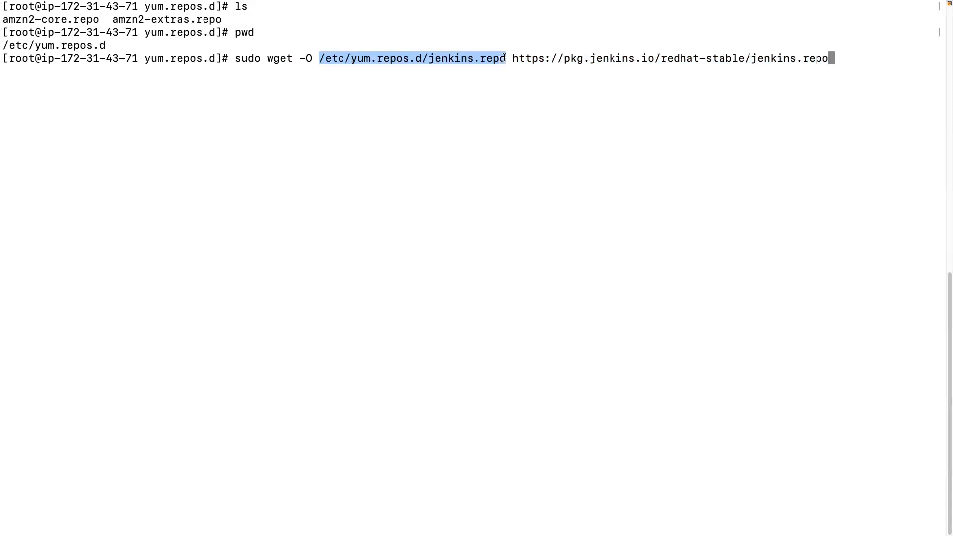
{"action": "left_click", "coordinate": [336, 58]}
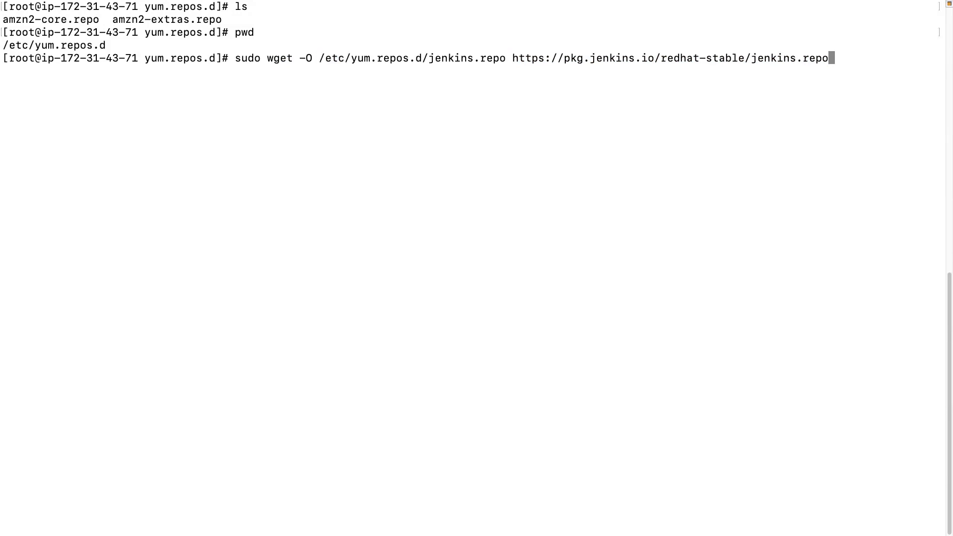
{"action": "double_click", "coordinate": [308, 58]}
{"action": "left_click_drag", "start_coordinate": [318, 58], "coordinate": [488, 58]}
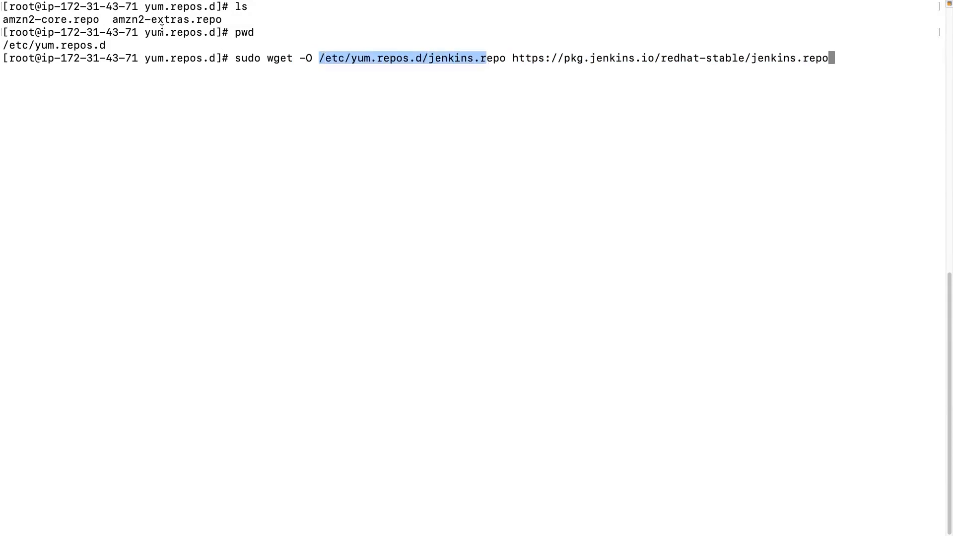
{"action": "left_click_drag", "start_coordinate": [138, 32], "coordinate": [202, 33]}
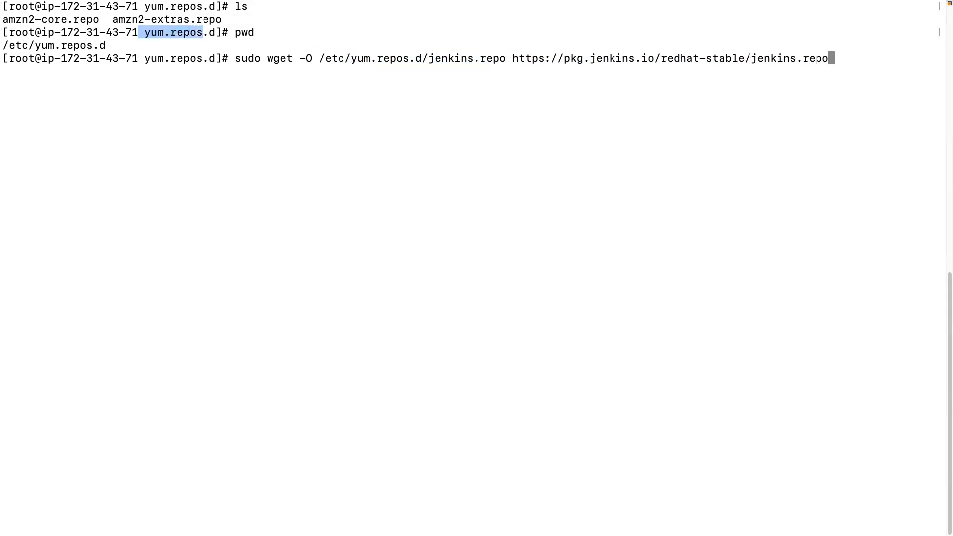
{"action": "left_click_drag", "start_coordinate": [4, 46], "coordinate": [117, 44]}
{"action": "key", "text": "Return"}
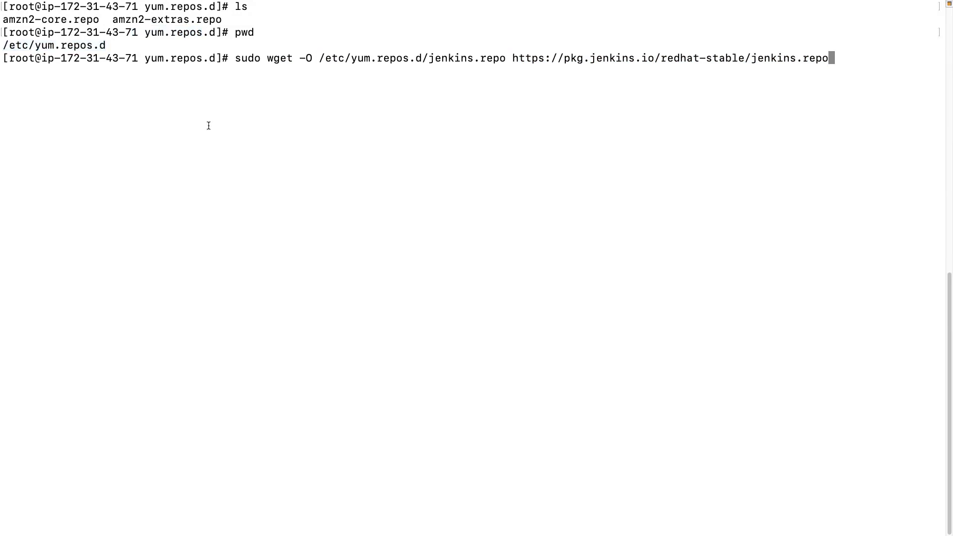
List the directory with ls and display jenkins.repo with cat to examine its base URL.
{"action": "type", "text": "ls"}
{"action": "key", "text": "Return"}
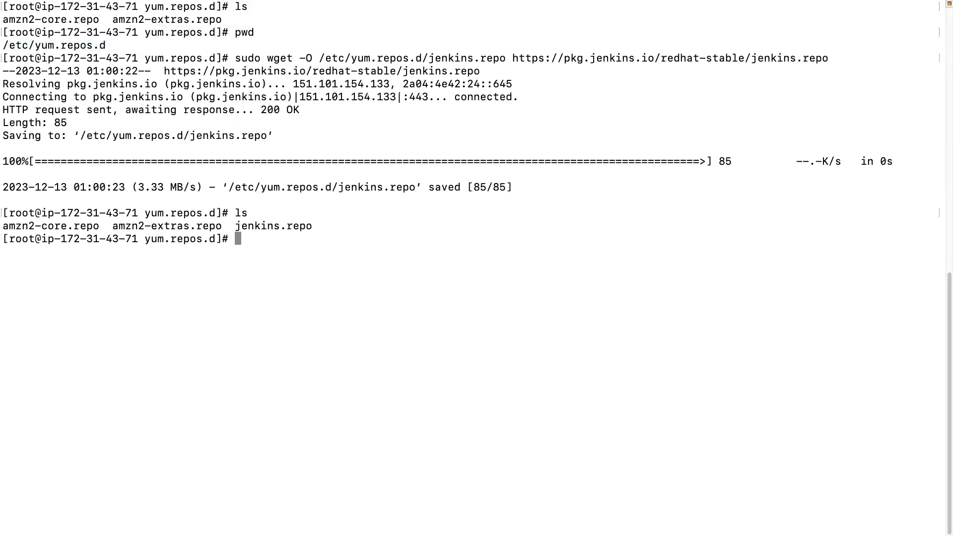
{"action": "double_click", "coordinate": [243, 226]}
{"action": "left_click", "coordinate": [301, 242]}
{"action": "type", "text": "cat jenkins.repo"}
{"action": "key", "text": "Return"}
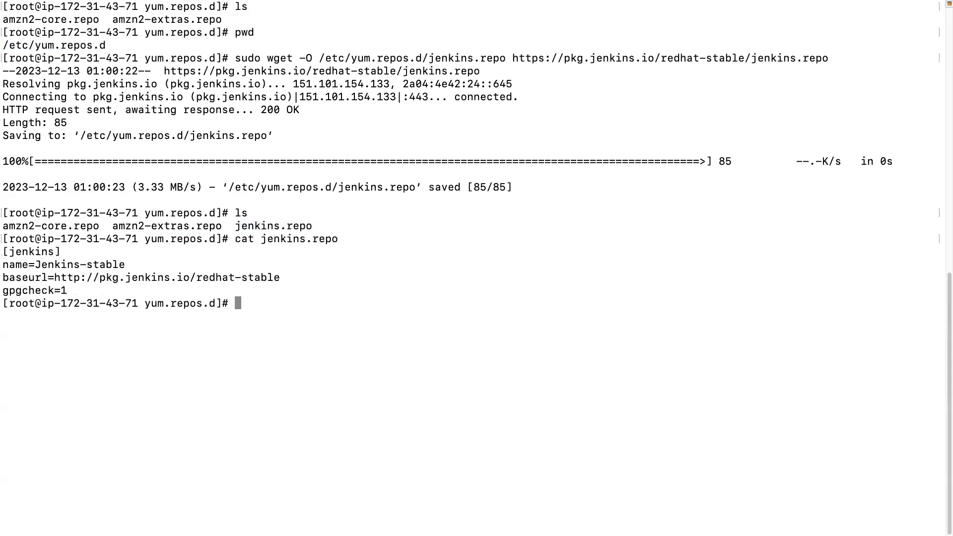
{"action": "double_click", "coordinate": [107, 276]}
{"action": "left_click", "coordinate": [108, 278]}
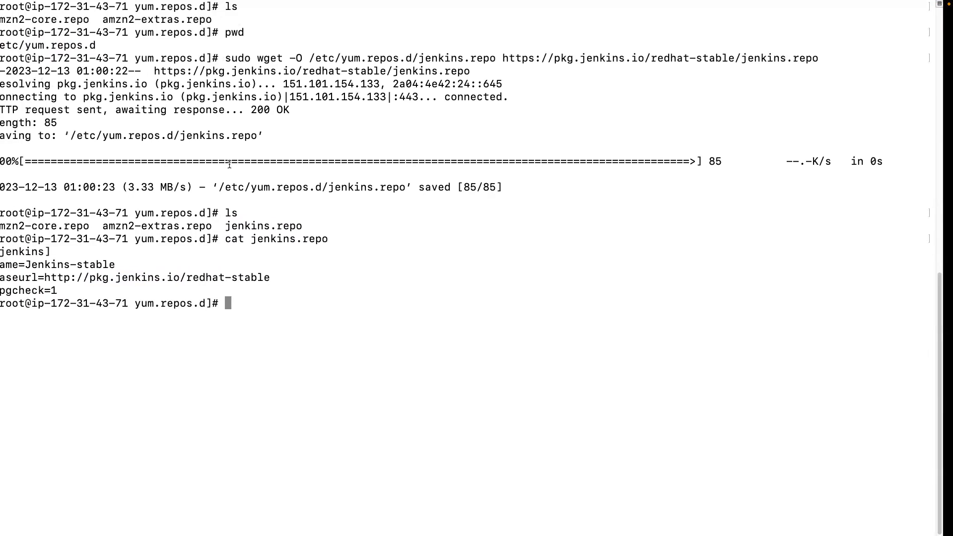
Switch to Chrome and copy the sudo rpm --import key command from the Jenkins Redhat Packages page.
{"action": "key", "text": "ctrl+Left"}
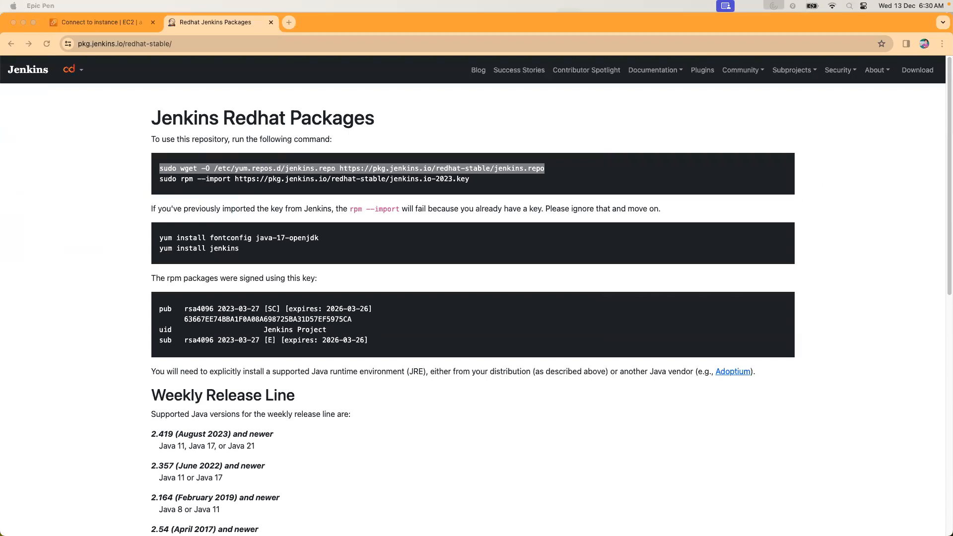
{"action": "left_click", "coordinate": [205, 188]}
{"action": "left_click_drag", "start_coordinate": [156, 179], "coordinate": [469, 181]}
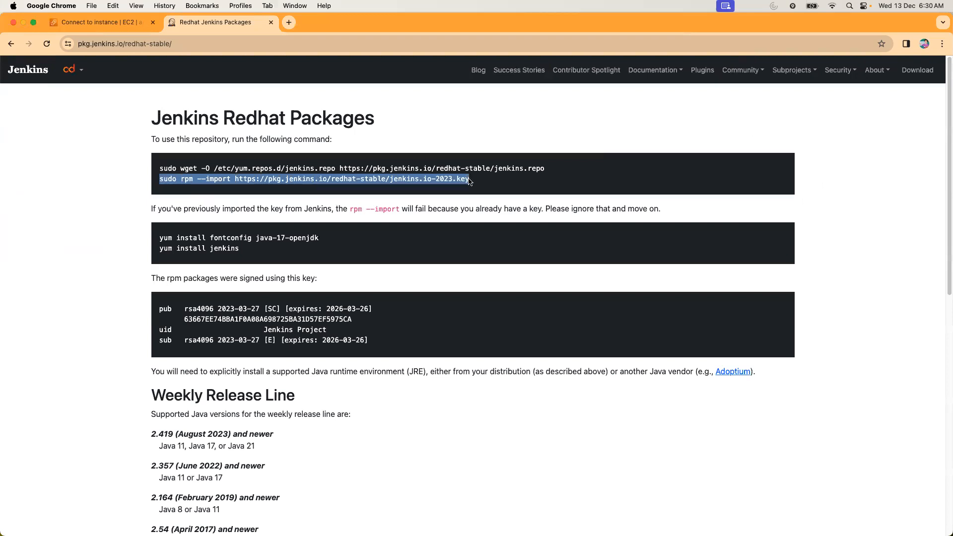
{"action": "key", "text": "super+c"}
{"action": "scroll", "coordinate": [117, 95], "scroll_direction": "right", "scroll_amount": 5}
{"action": "key", "text": "ctrl+Left"}
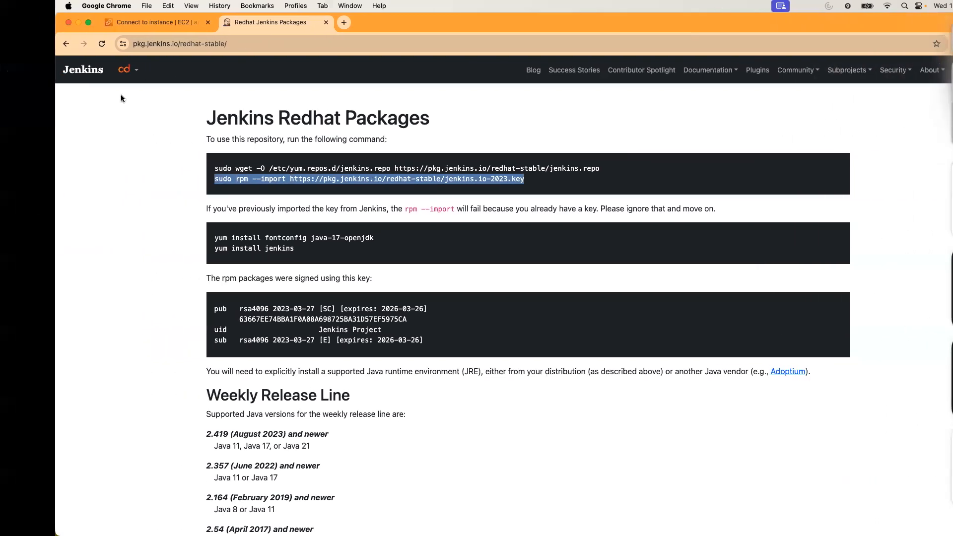
{"action": "key", "text": "ctrl+Left"}
{"action": "key", "text": "ctrl+Right"}
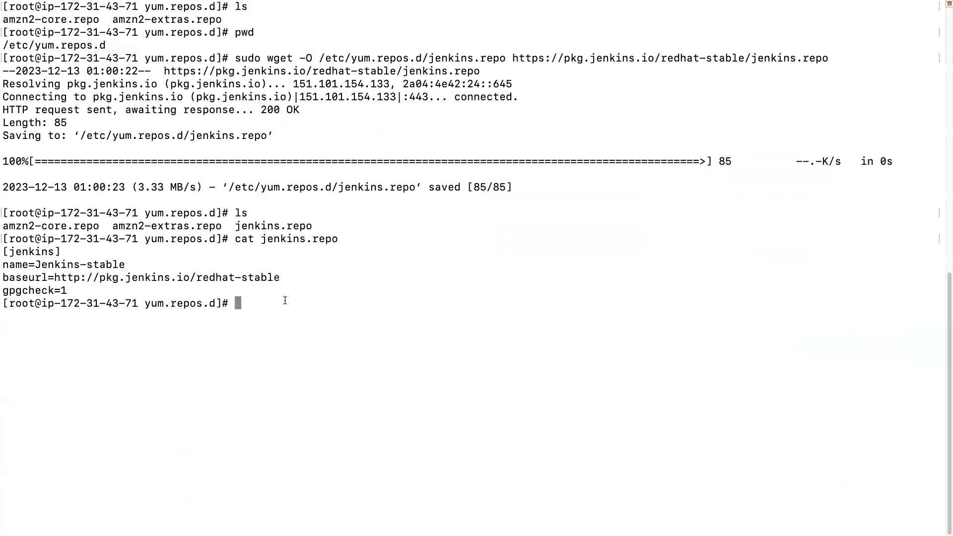
{"action": "key", "text": "super+v"}
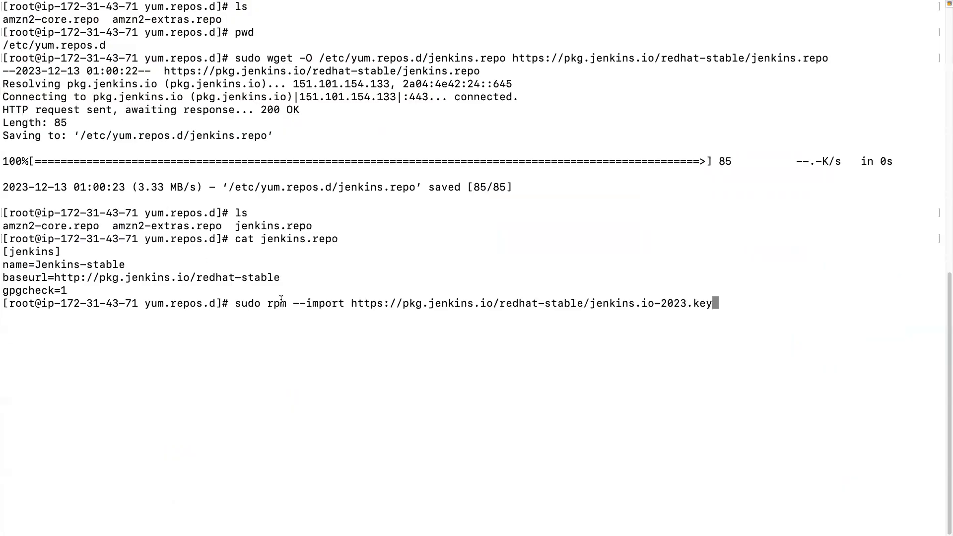
{"action": "key", "text": "Return"}
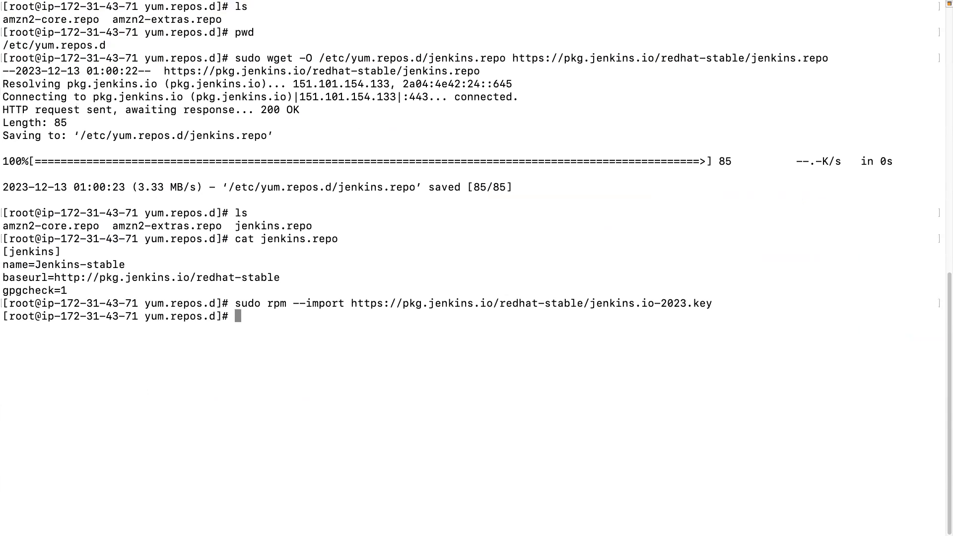
Switch to Chrome and copy the yum install fontconfig java-17-openjdk command from the Jenkins page.
{"action": "scroll", "coordinate": [282, 302], "scroll_direction": "right", "scroll_amount": 5}
{"action": "scroll", "coordinate": [282, 302], "scroll_direction": "left", "scroll_amount": 5}
{"action": "key", "text": "ctrl+Left"}
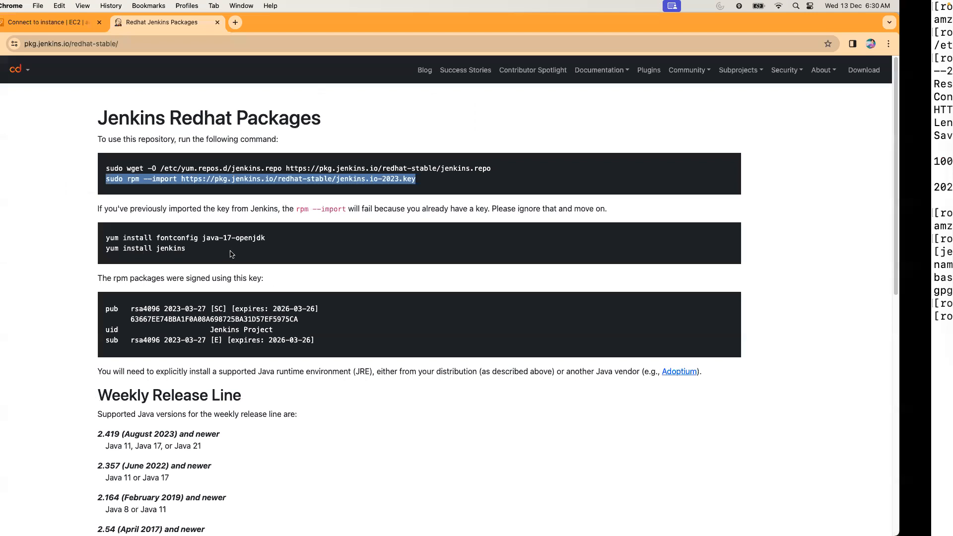
{"action": "left_click_drag", "start_coordinate": [160, 241], "coordinate": [318, 239]}
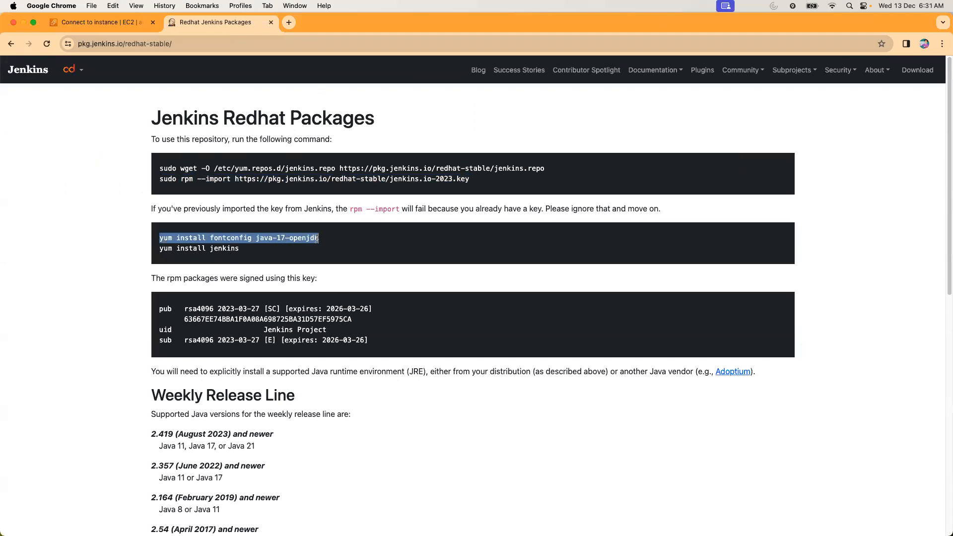
Try to run yum install fontconfig java-17-openjdk in the terminal and check its output for the Java package's availability.
{"action": "key", "text": "ctrl+Right"}
{"action": "right_click", "coordinate": [328, 340]}
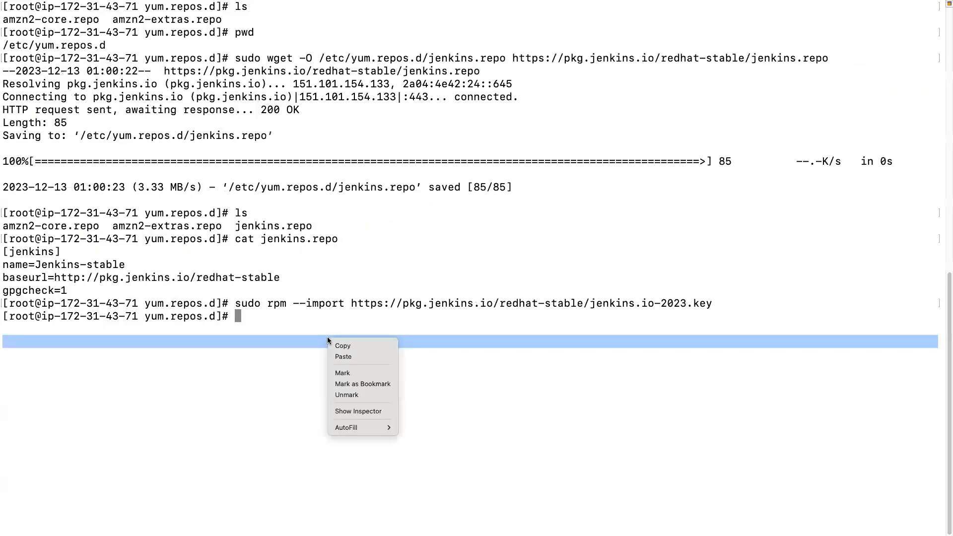
{"action": "left_click", "coordinate": [341, 355]}
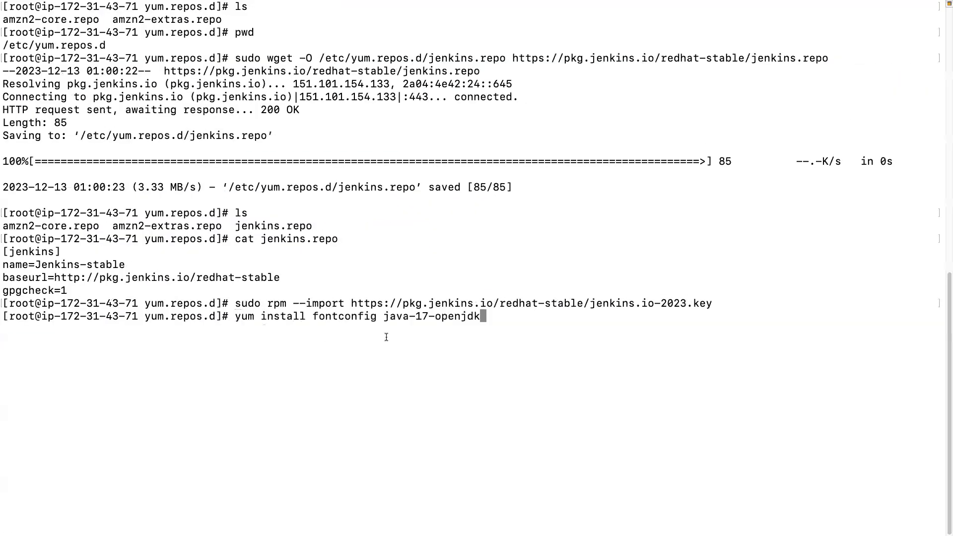
{"action": "key", "text": "Return"}
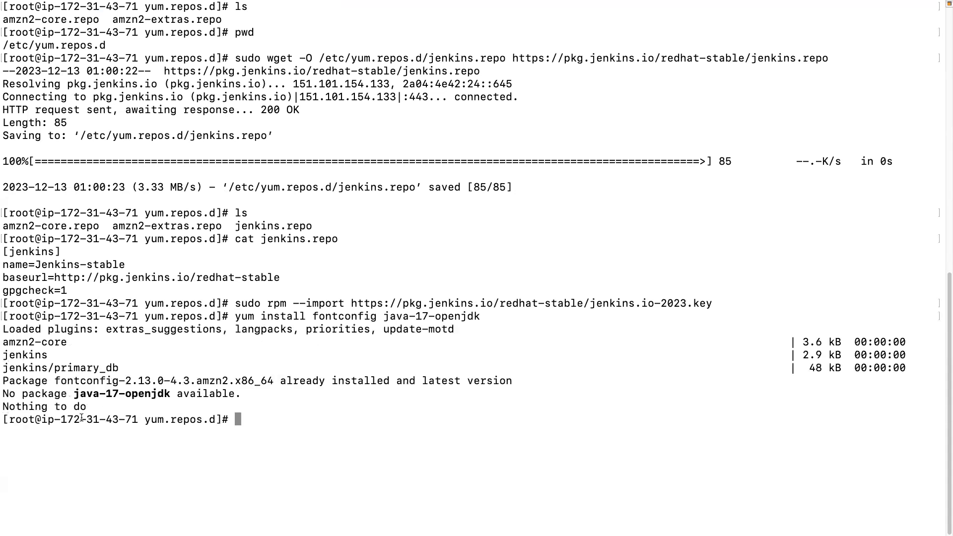
{"action": "left_click_drag", "start_coordinate": [61, 395], "coordinate": [217, 393]}
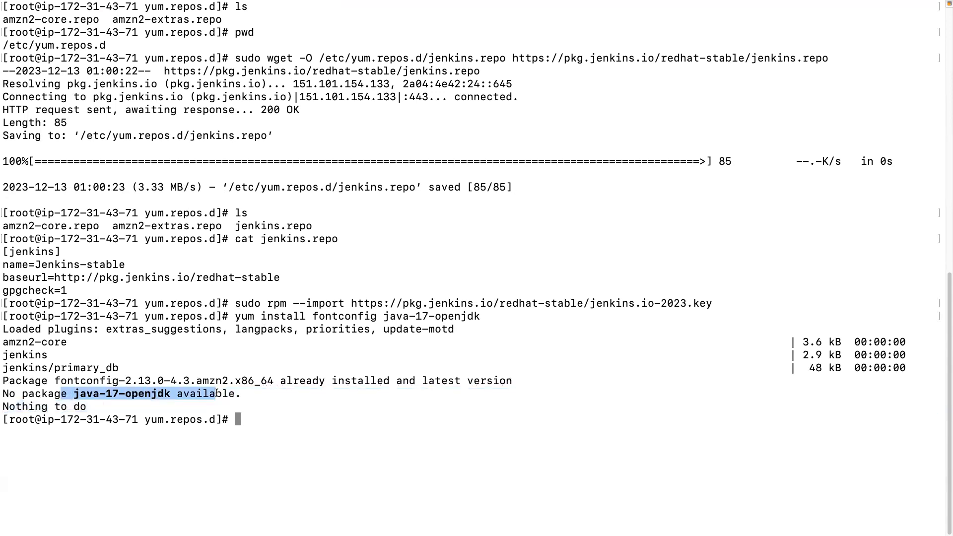
{"action": "left_click", "coordinate": [216, 394]}
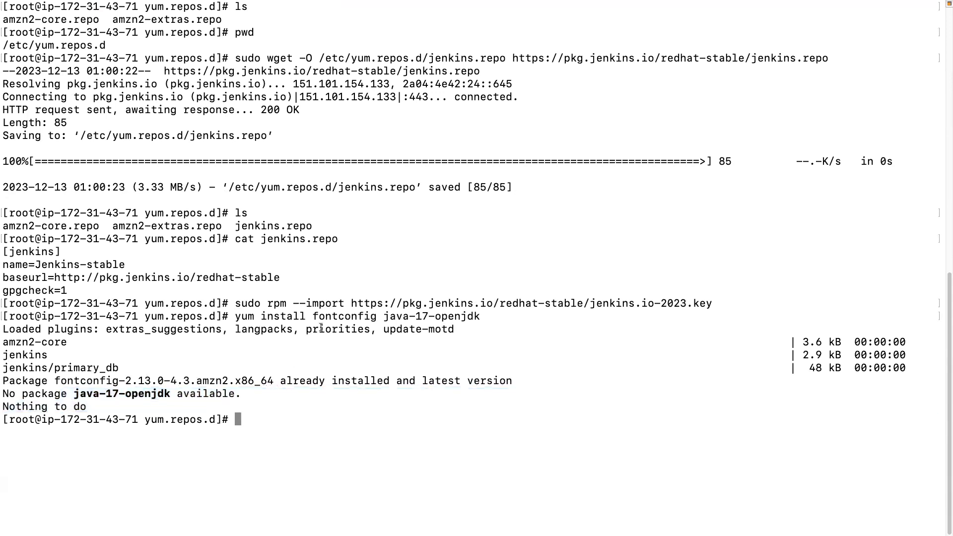
{"action": "left_click_drag", "start_coordinate": [319, 317], "coordinate": [475, 316]}
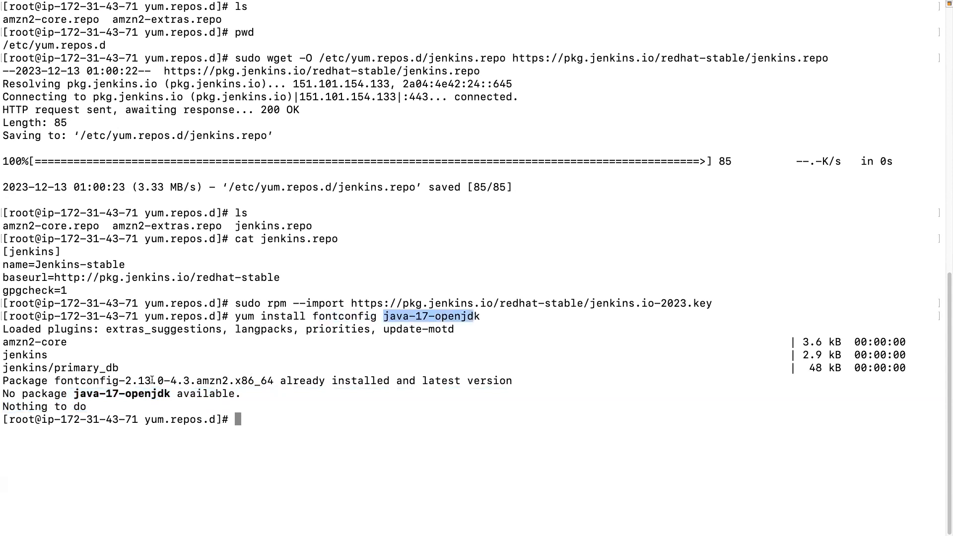
{"action": "left_click_drag", "start_coordinate": [117, 394], "coordinate": [144, 395]}
{"action": "left_click", "coordinate": [297, 419]}
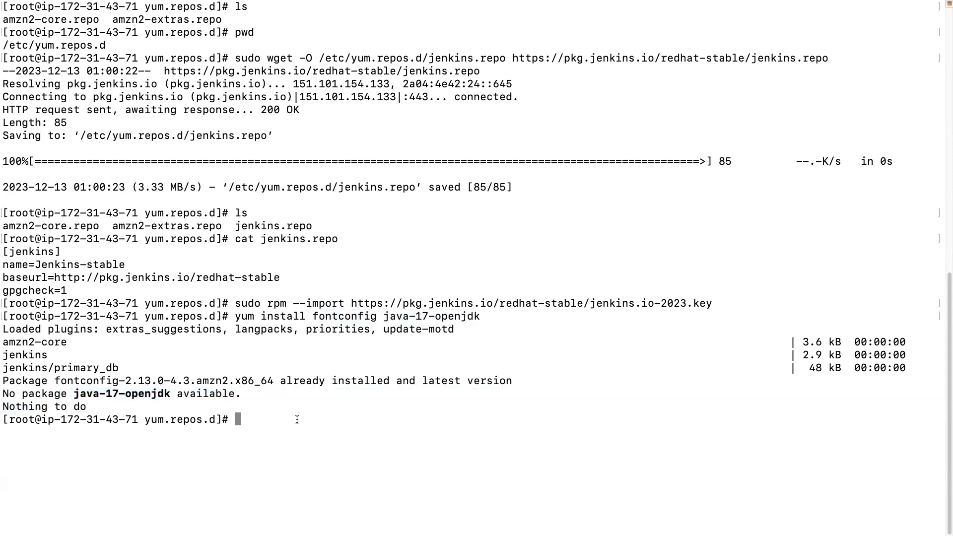
Recall the last install command, change the Java package to java-11-openjdk, and run it.
{"action": "key", "text": "Up"}
{"action": "key", "text": "Left"}
{"action": "key", "text": "Left"}
{"action": "key", "text": "Left"}
{"action": "key", "text": "Left"}
{"action": "key", "text": "Left"}
{"action": "key", "text": "Left"}
{"action": "key", "text": "Left"}
{"action": "key", "text": "Left"}
{"action": "key", "text": "BackSpace"}
{"action": "type", "text": "1"}
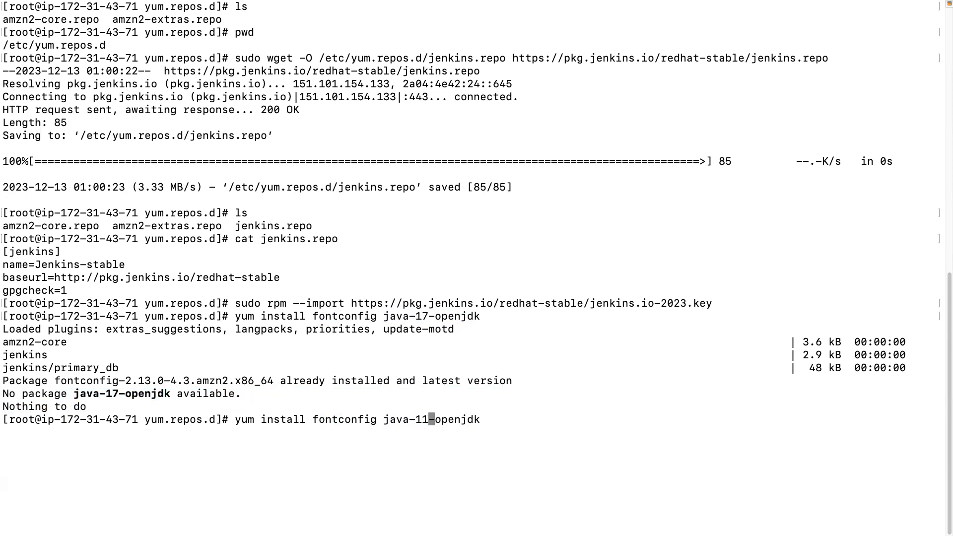
{"action": "key", "text": "Return"}
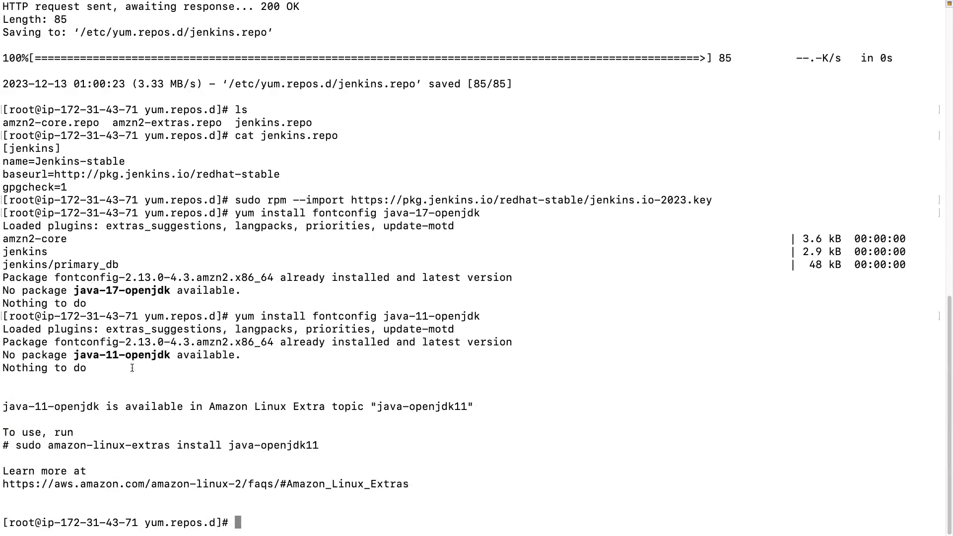
Copy amazon-linux-extras install java-openjdk11 from the yum output, run it, and accept the installation with y.
{"action": "left_click_drag", "start_coordinate": [69, 404], "coordinate": [433, 407]}
{"action": "left_click", "coordinate": [220, 405]}
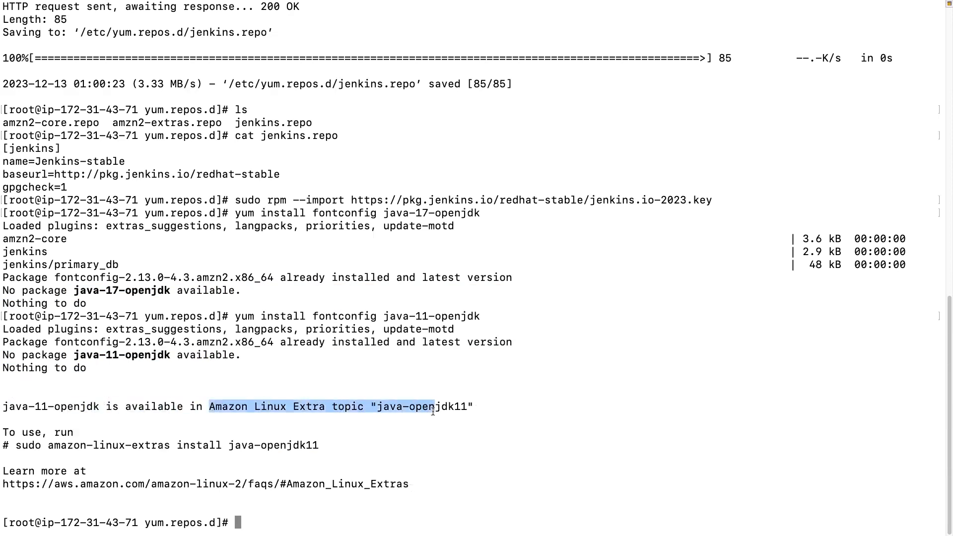
{"action": "left_click", "coordinate": [432, 407]}
{"action": "left_click_drag", "start_coordinate": [48, 446], "coordinate": [317, 445]}
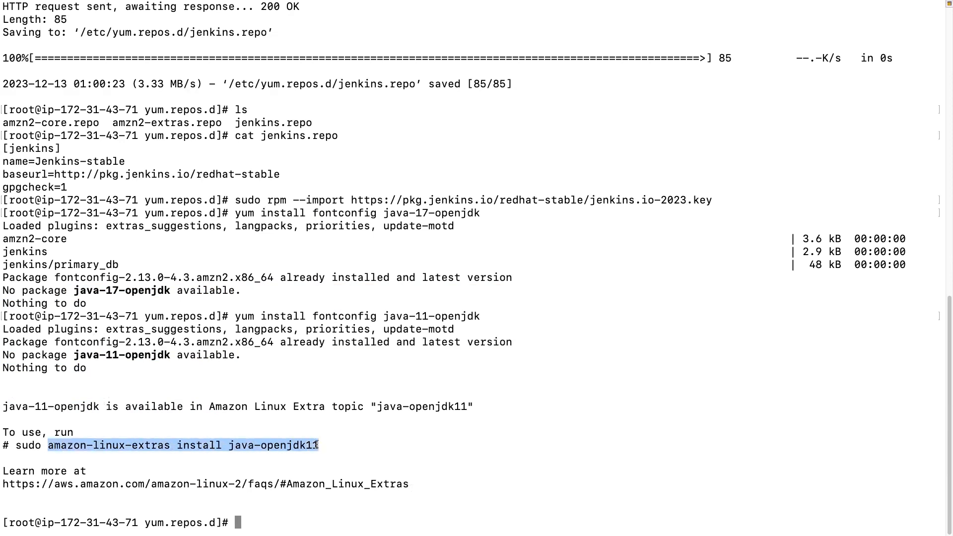
{"action": "left_click", "coordinate": [340, 504]}
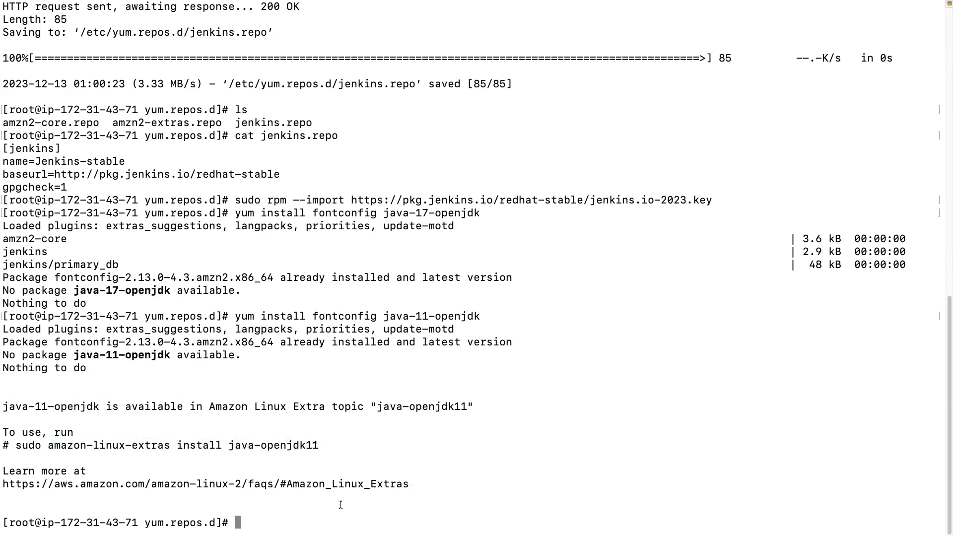
{"action": "key", "text": "super+v"}
{"action": "key", "text": "Return"}
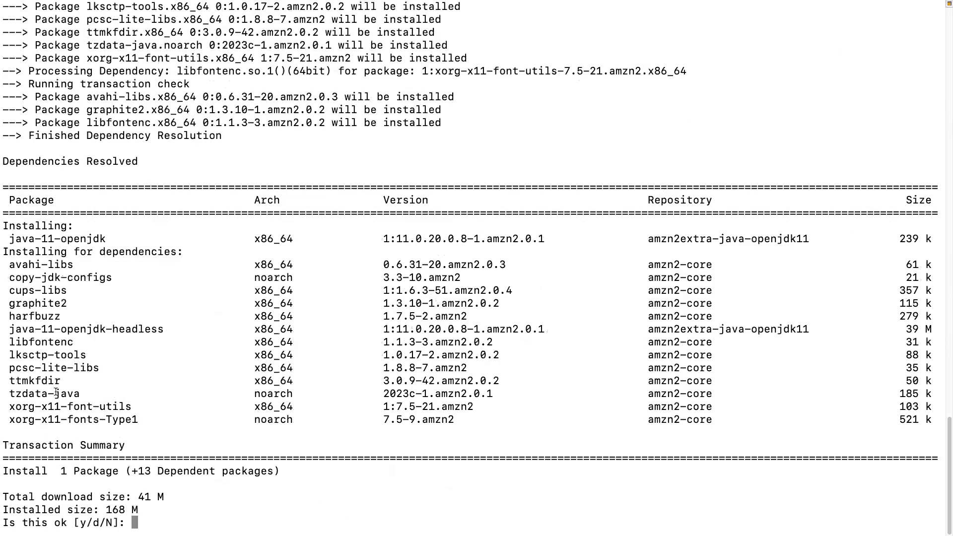
{"action": "type", "text": "y"}
{"action": "key", "text": "Return"}
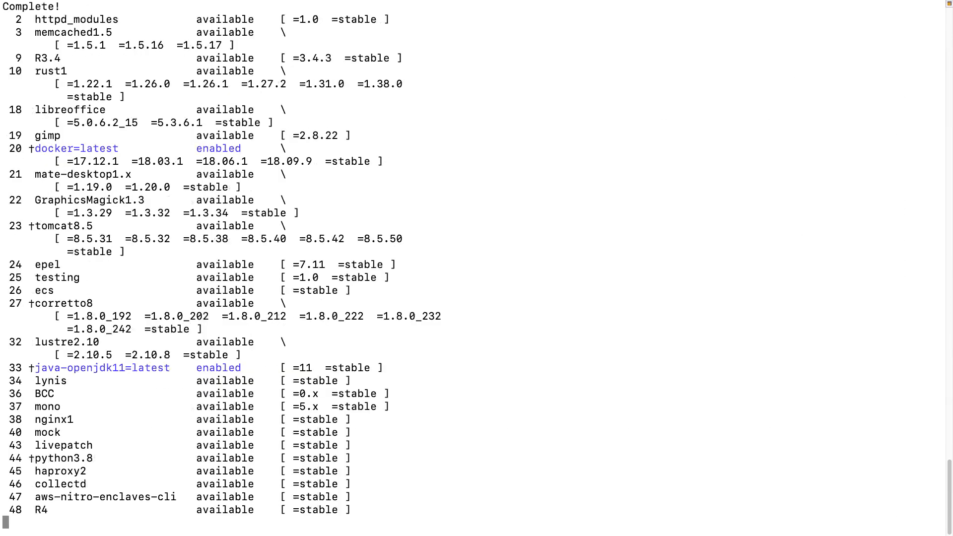
Switch to Chrome and copy the yum install jenkins command from the Jenkins Redhat Packages page.
{"action": "scroll", "coordinate": [50, 351], "scroll_direction": "right", "scroll_amount": 3}
{"action": "scroll", "coordinate": [76, 349], "scroll_direction": "left", "scroll_amount": 3}
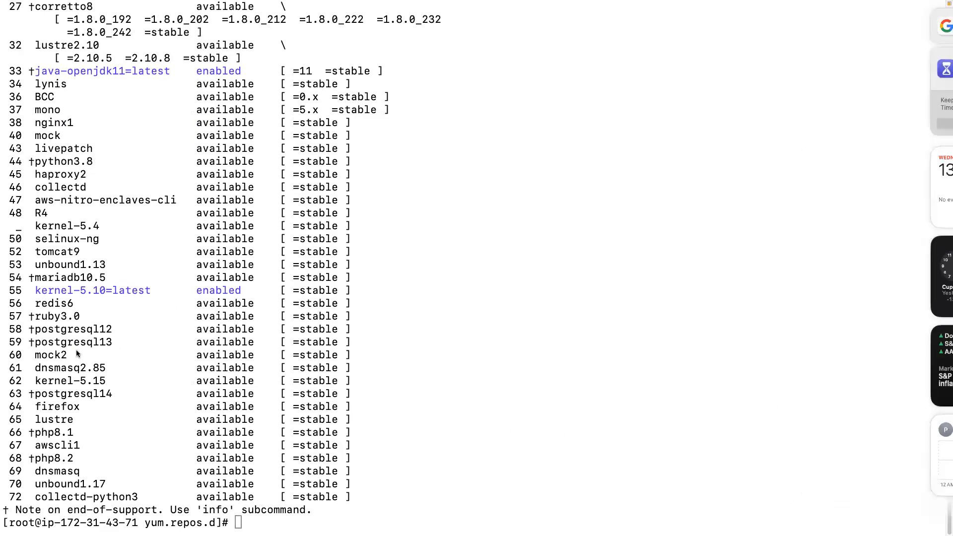
{"action": "key", "text": "ctrl+Left"}
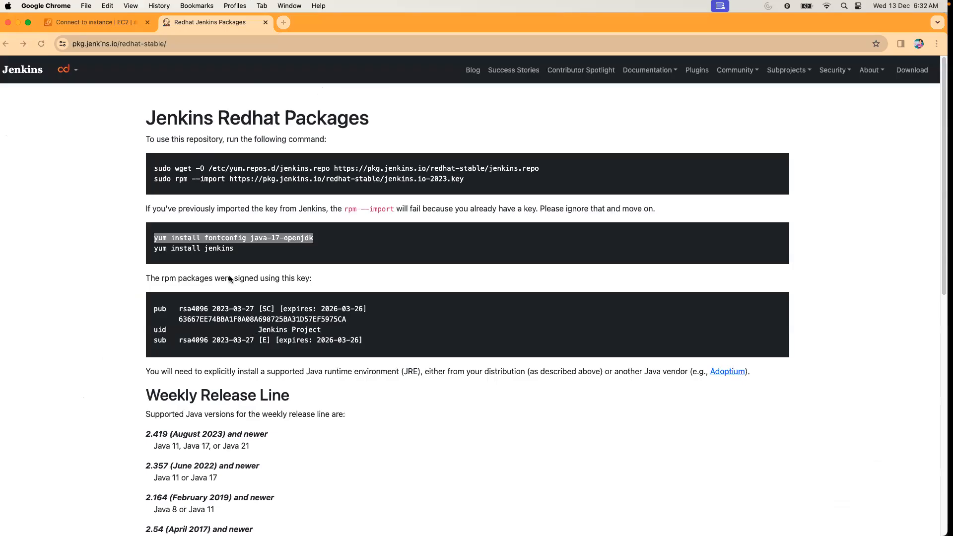
{"action": "left_click_drag", "start_coordinate": [160, 248], "coordinate": [239, 252]}
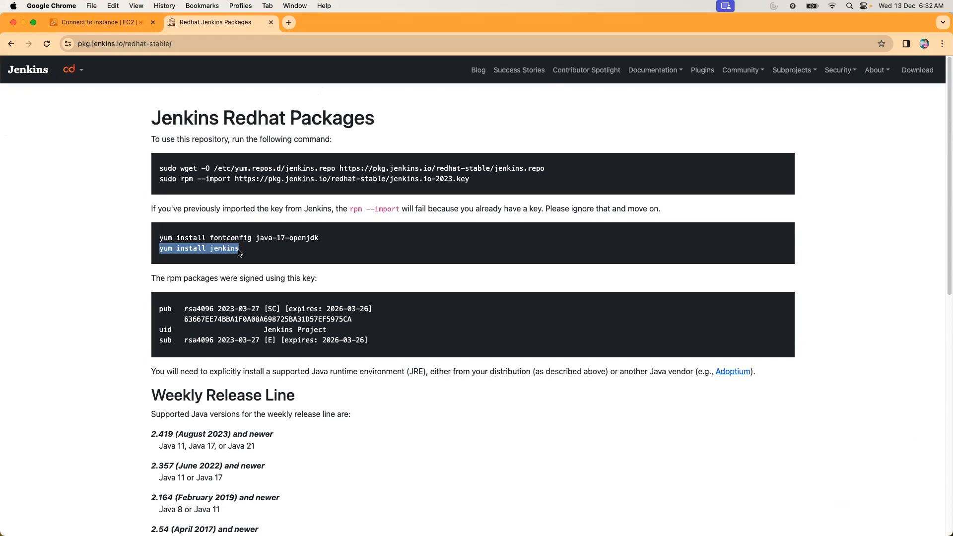
{"action": "key", "text": "super+c"}
{"action": "key", "text": "ctrl+Right"}
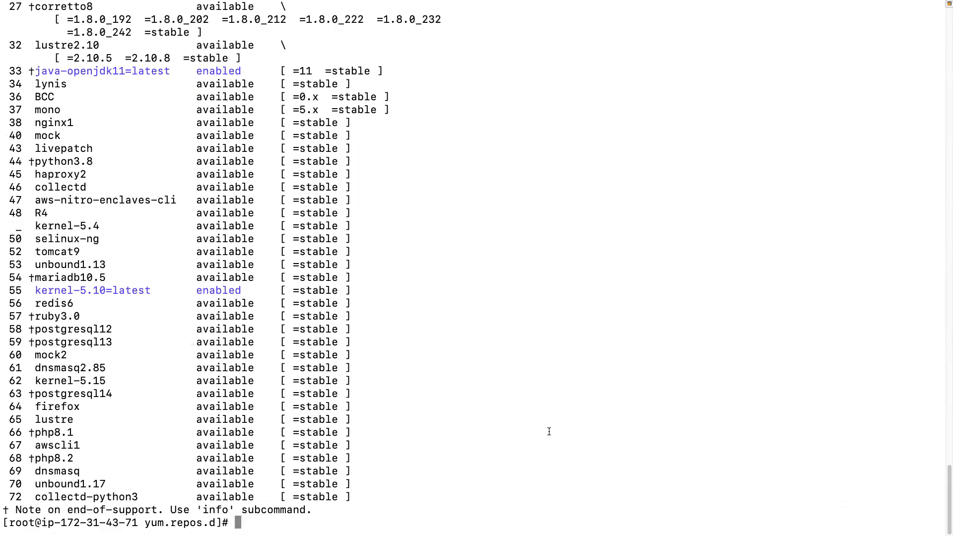
Run the copied yum install jenkins command in the terminal and accept the installation with y.
{"action": "right_click", "coordinate": [526, 429]}
{"action": "left_click", "coordinate": [542, 448]}
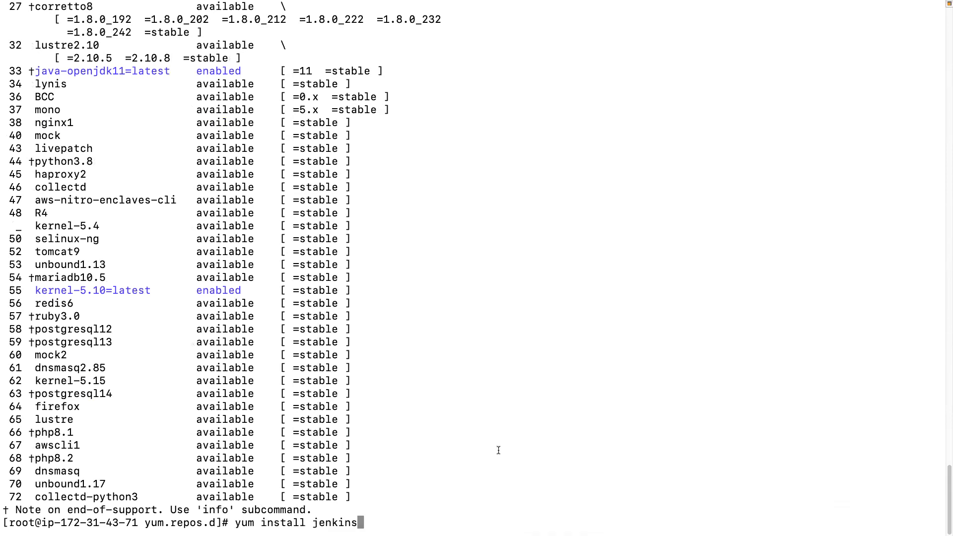
{"action": "key", "text": "Return"}
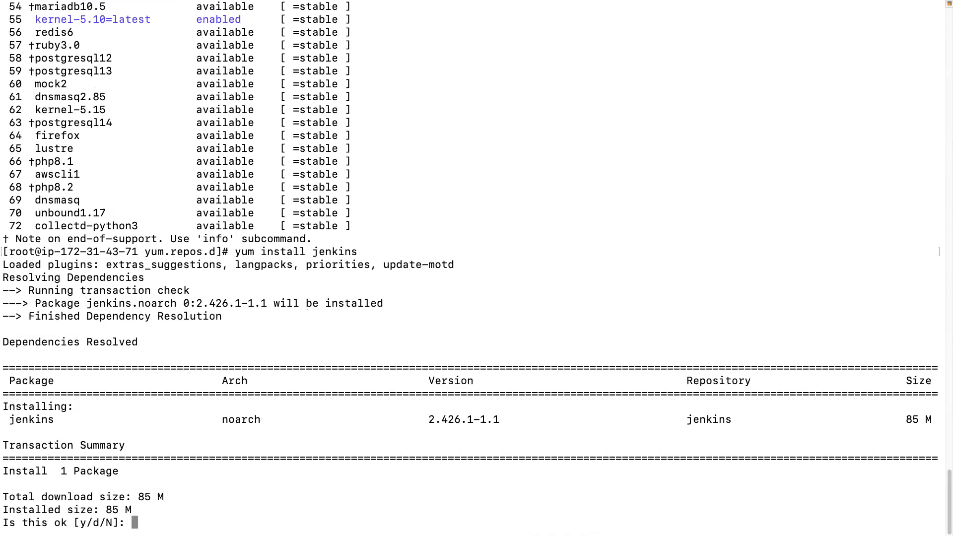
{"action": "type", "text": "y"}
{"action": "key", "text": "Return"}
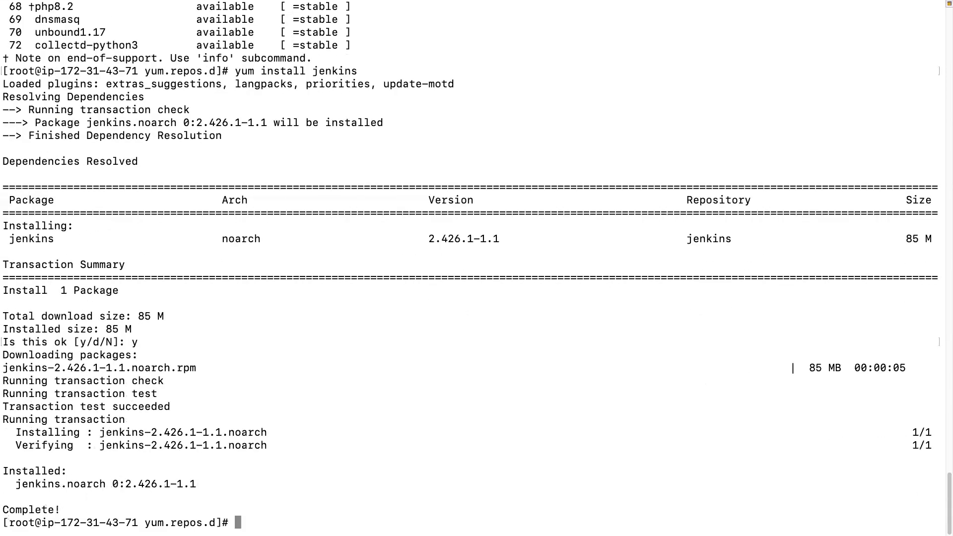
Clear the terminal and start the Jenkins service with systemctl start jenkins.
{"action": "type", "text": "clear"}
{"action": "key", "text": "Return"}
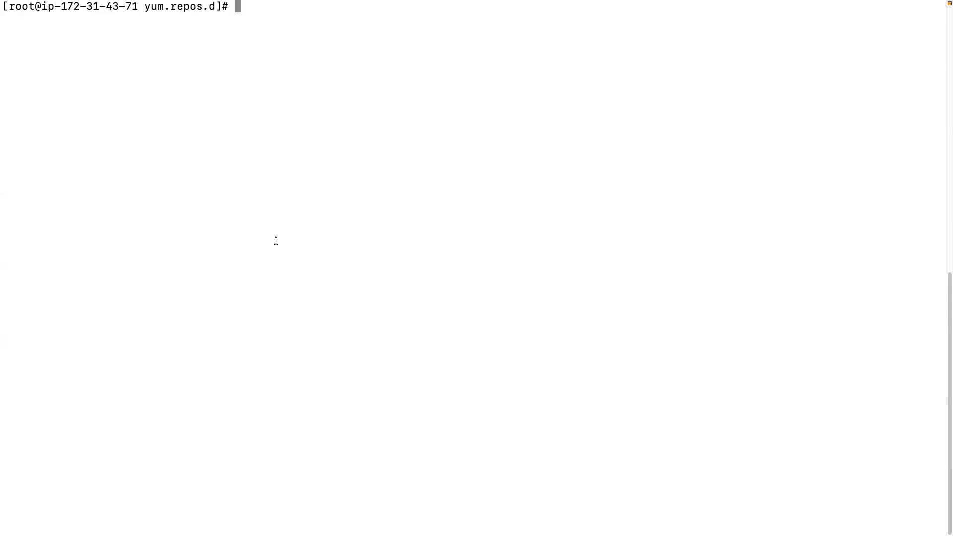
{"action": "type", "text": "systemctl start"}
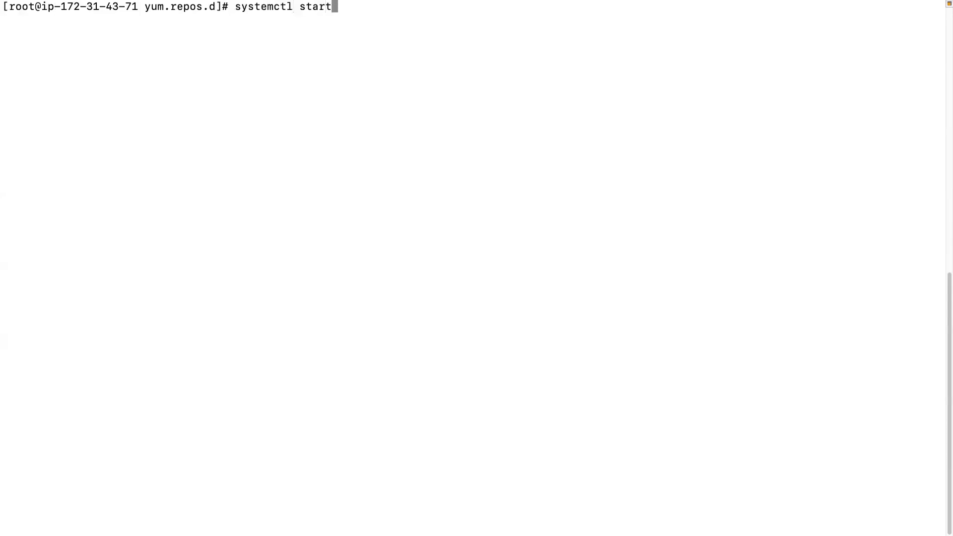
{"action": "type", "text": " jenkins"}
{"action": "key", "text": "Return"}
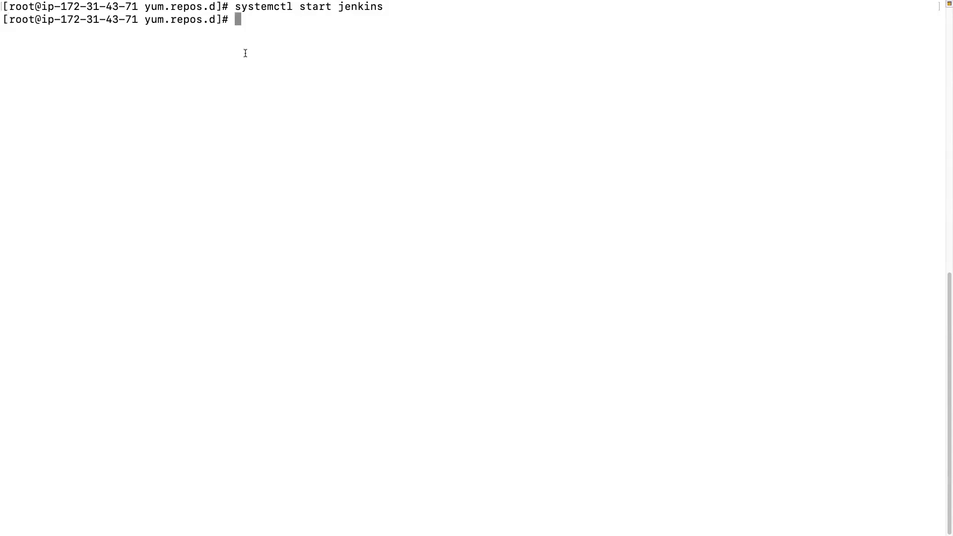
Recall the start command, change it to systemctl status jenkins, run it, and check the service's active state and main PID.
{"action": "key", "text": "Up"}
{"action": "key", "text": "Left"}
{"action": "key", "text": "Left"}
{"action": "key", "text": "Left"}
{"action": "key", "text": "Left"}
{"action": "key", "text": "Left"}
{"action": "key", "text": "Left"}
{"action": "key", "text": "Left"}
{"action": "key", "text": "Left"}
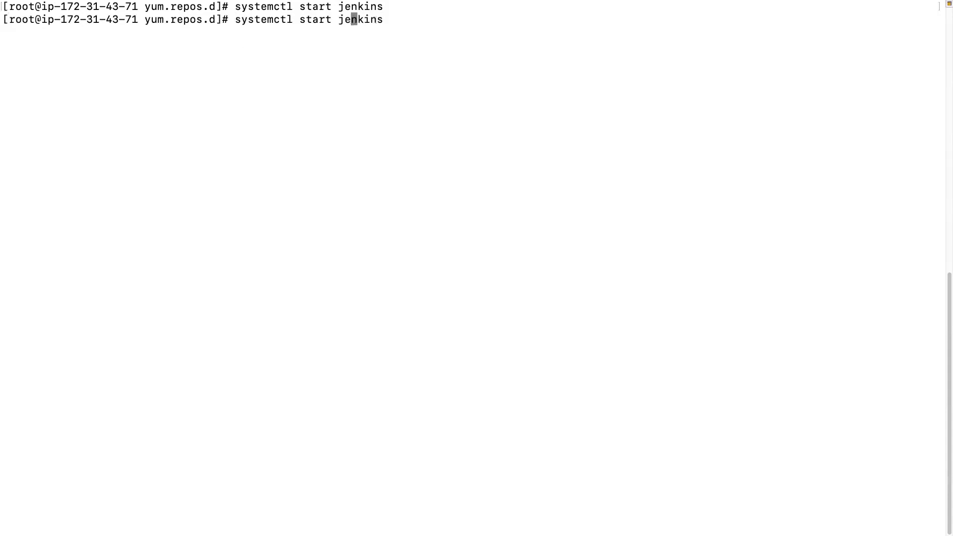
{"action": "key", "text": "BackSpace"}
{"action": "key", "text": "BackSpace"}
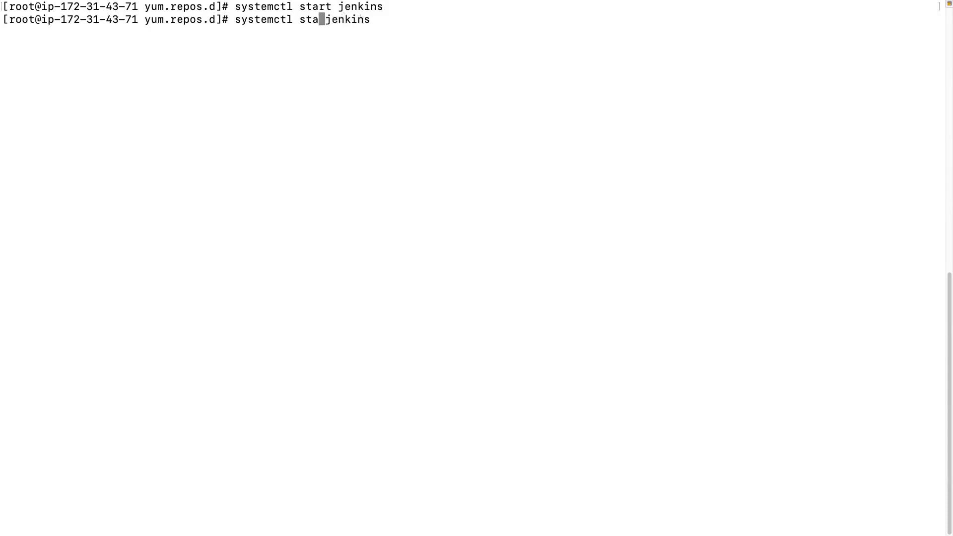
{"action": "type", "text": "tus"}
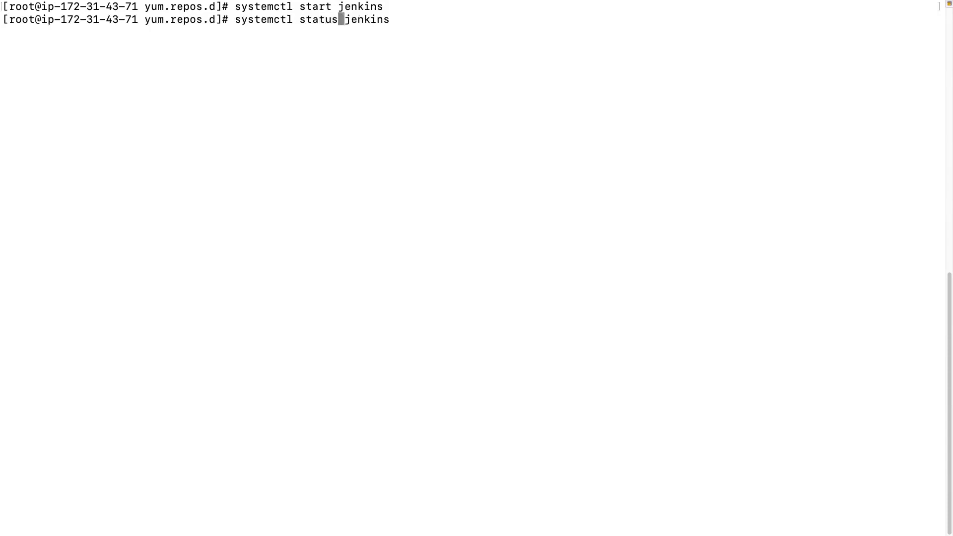
{"action": "key", "text": "Return"}
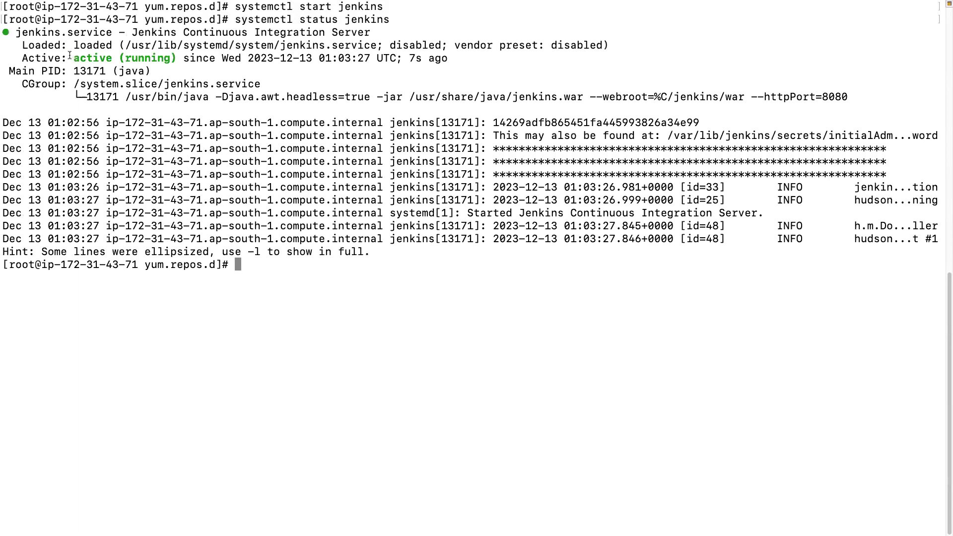
{"action": "left_click_drag", "start_coordinate": [74, 58], "coordinate": [145, 59]}
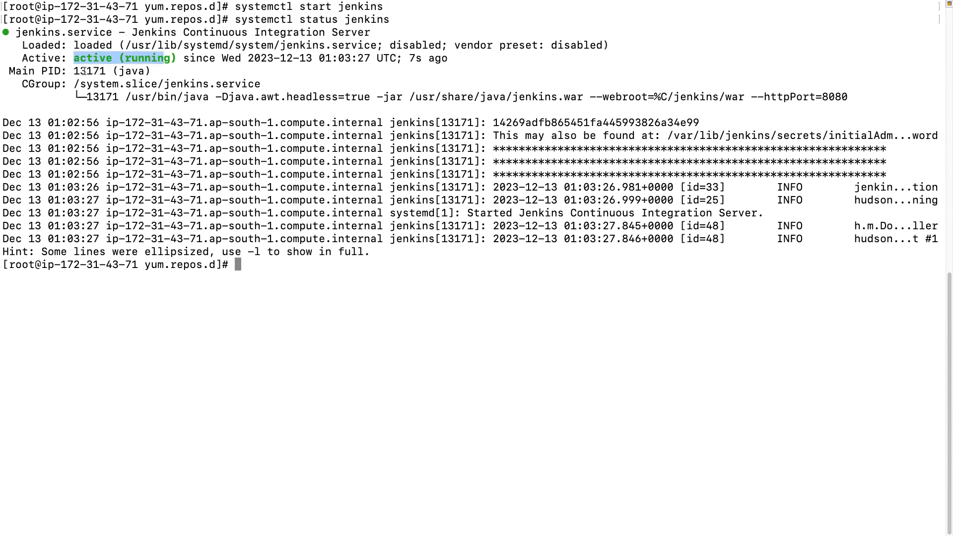
{"action": "left_click_drag", "start_coordinate": [68, 71], "coordinate": [101, 71]}
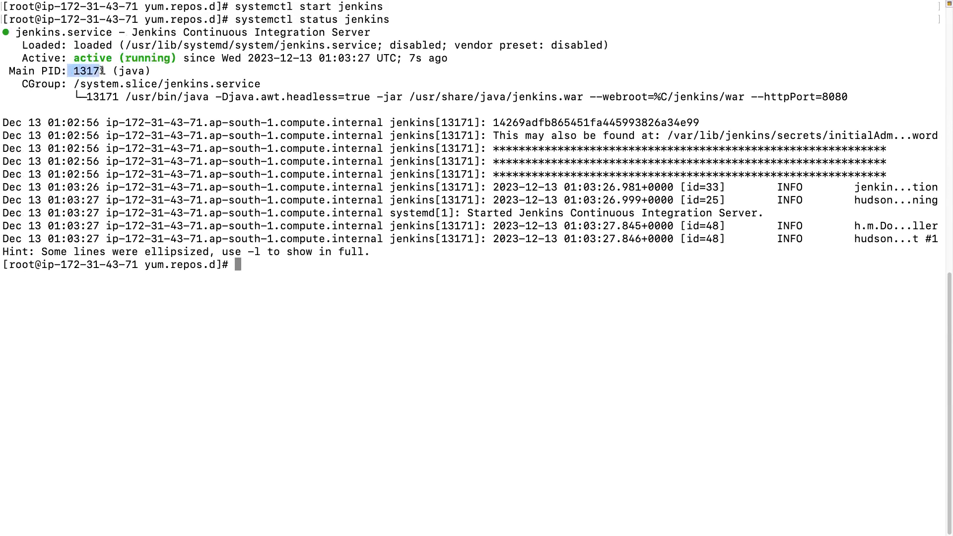
Try to look up the Jenkins process's listening port with netstat -lntup 13171, and interrupt the command.
{"action": "left_click", "coordinate": [249, 291]}
{"action": "type", "text": "netstat -lny"}
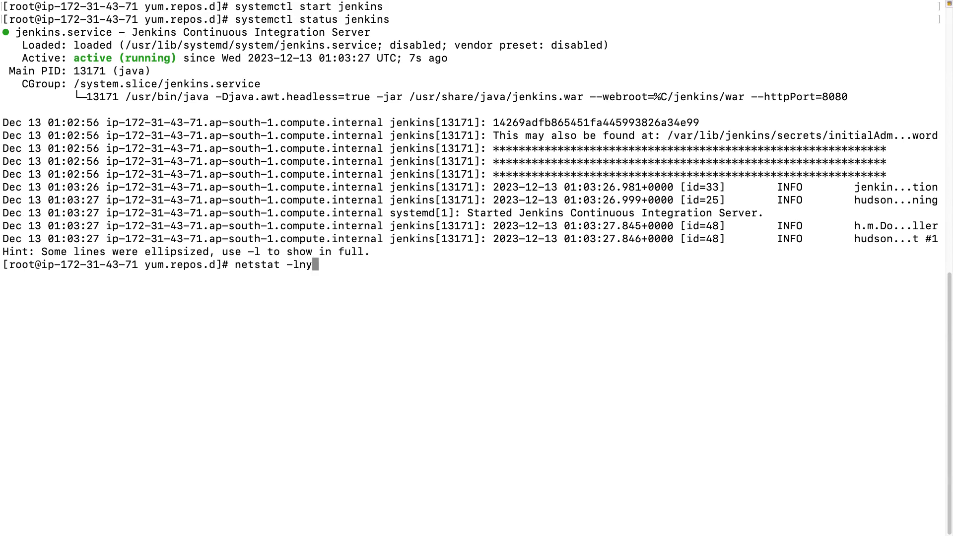
{"action": "key", "text": "BackSpace"}
{"action": "type", "text": "tup 13171"}
{"action": "key", "text": "Return"}
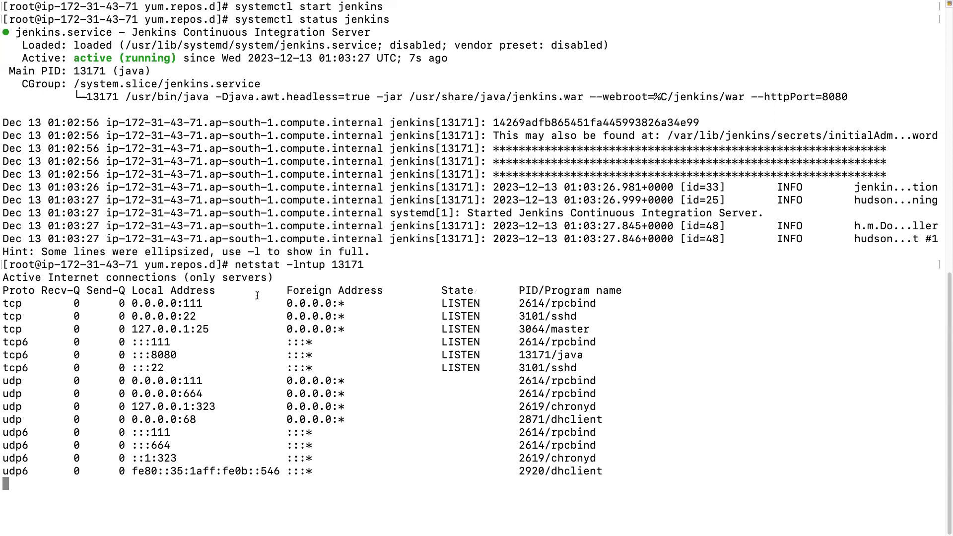
{"action": "key", "text": "ctrl+c"}
Recall the netstat command, change it to netstat -lntup | grep 13171, run it, and check the port Jenkins listens on.
{"action": "key", "text": "Up"}
{"action": "key", "text": "Left"}
{"action": "key", "text": "Left"}
{"action": "key", "text": "Left"}
{"action": "key", "text": "Left"}
{"action": "key", "text": "Left"}
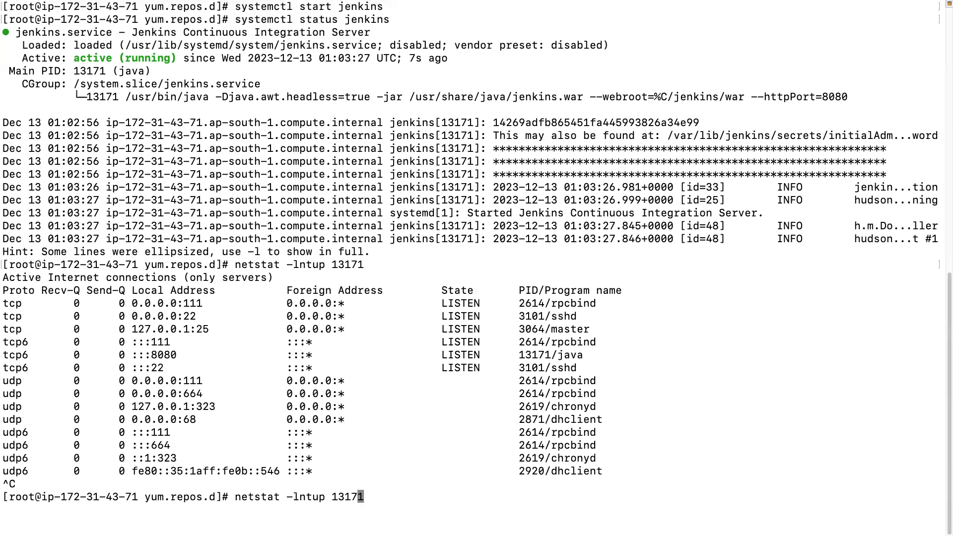
{"action": "type", "text": "| grep"}
{"action": "key", "text": "Return"}
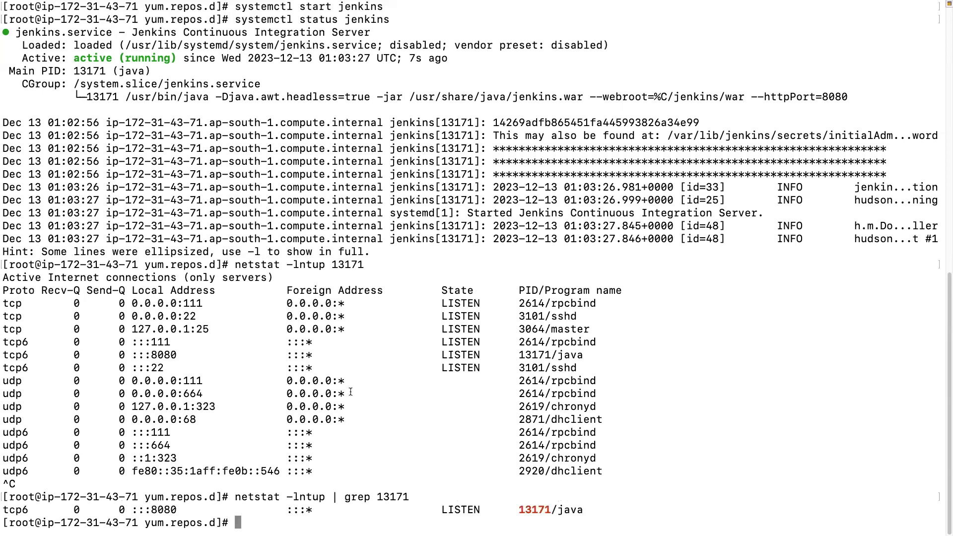
{"action": "left_click_drag", "start_coordinate": [151, 508], "coordinate": [178, 507]}
{"action": "scroll", "coordinate": [199, 498], "scroll_direction": "up", "scroll_amount": 1}
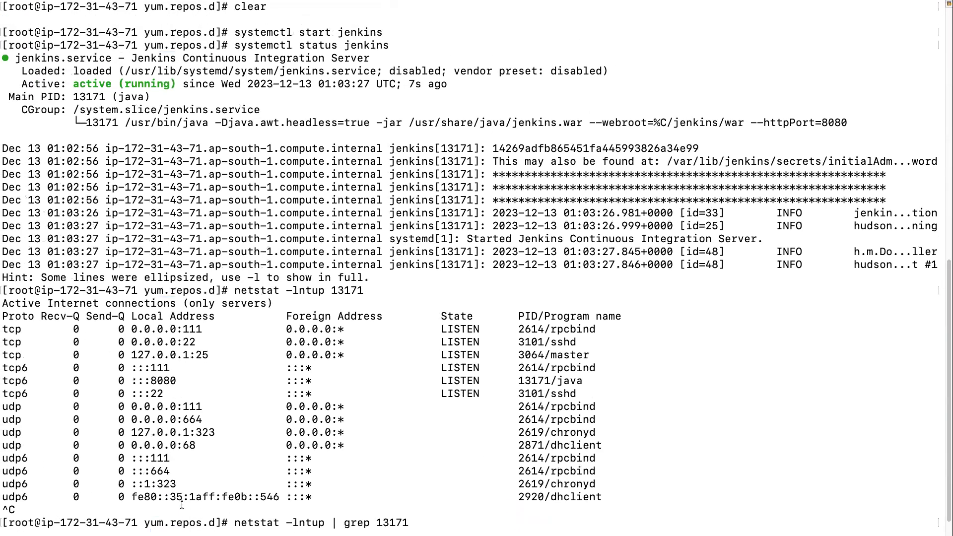
Switch to the EC2 console in Chrome and check the inbound rules of the demo instance's security group for the Jenkins port.
{"action": "key", "text": "ctrl+Left"}
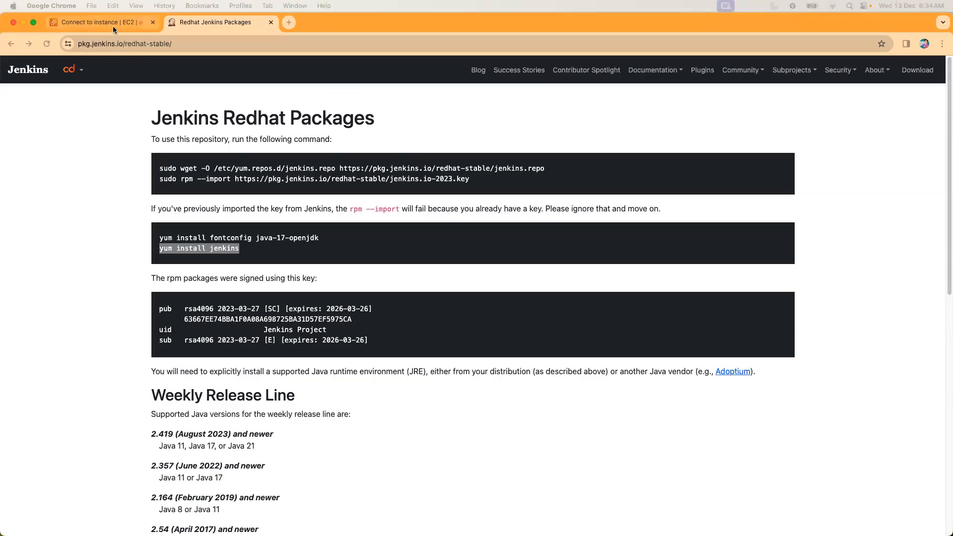
{"action": "left_click", "coordinate": [112, 25]}
{"action": "left_click", "coordinate": [89, 95]}
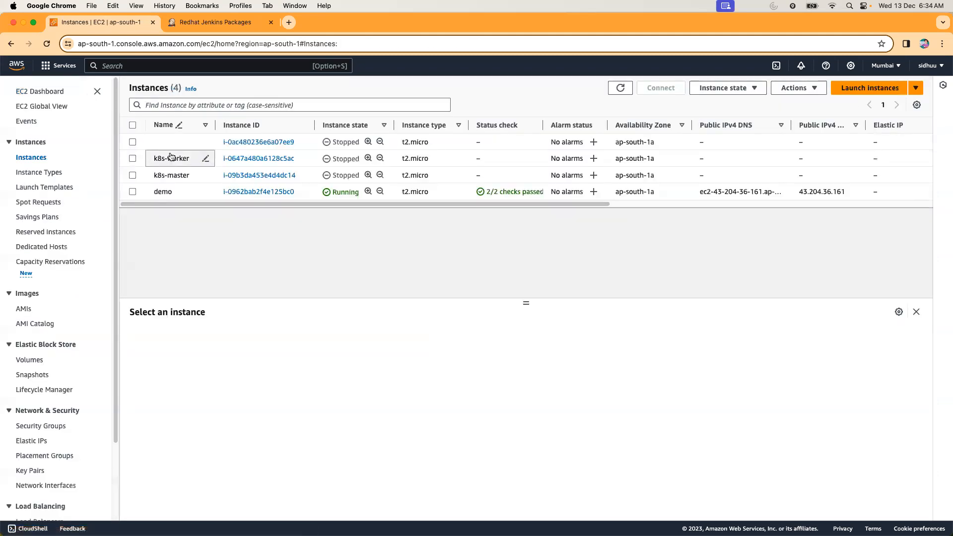
{"action": "left_click", "coordinate": [132, 192]}
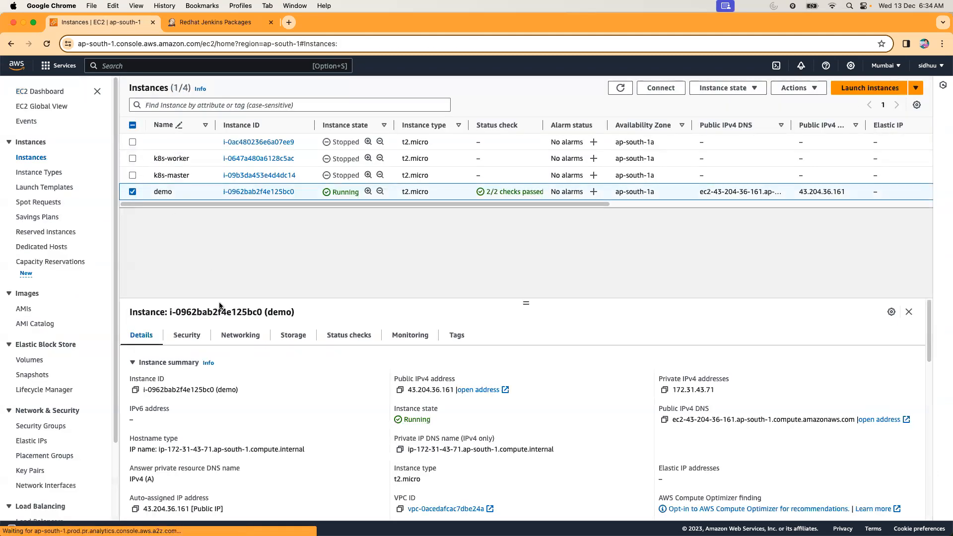
{"action": "left_click", "coordinate": [192, 337]}
{"action": "left_click_drag", "start_coordinate": [525, 303], "coordinate": [523, 247]}
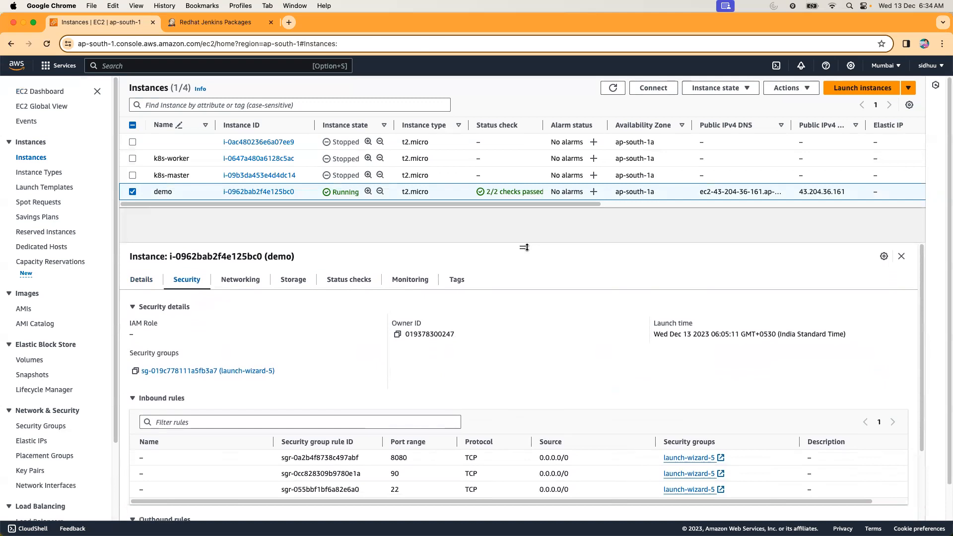
{"action": "left_click", "coordinate": [226, 371]}
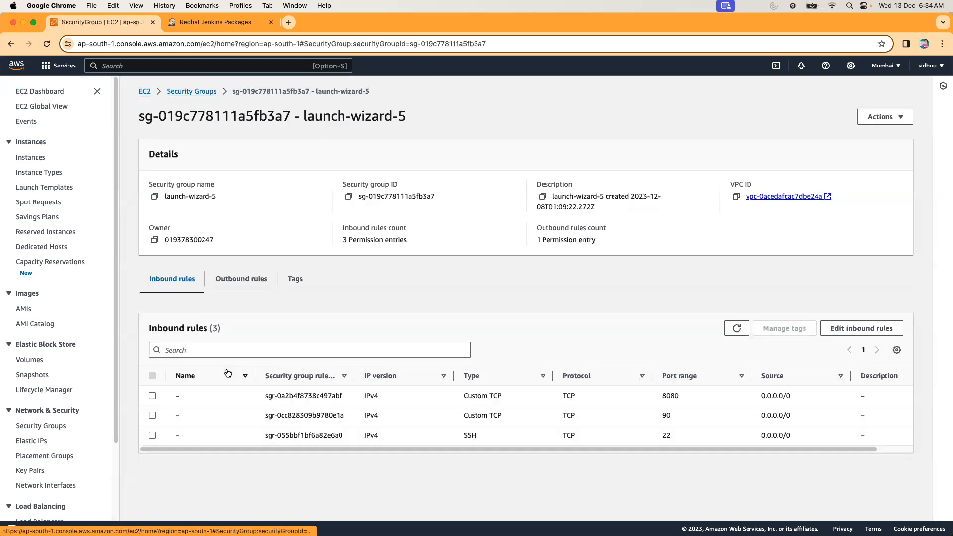
{"action": "left_click", "coordinate": [860, 328]}
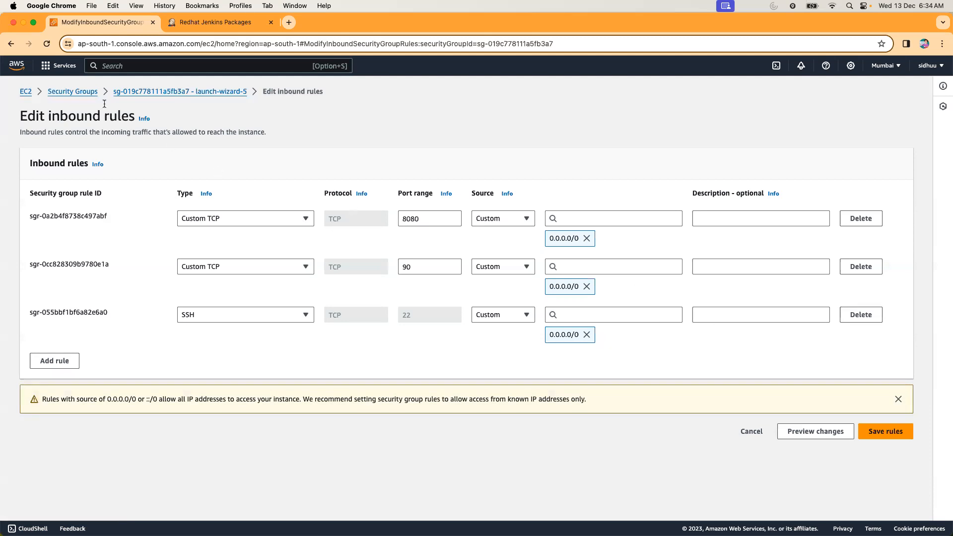
Return to the running EC2 instances and copy the demo instance's public IPv4 address from its details.
{"action": "left_click", "coordinate": [26, 93]}
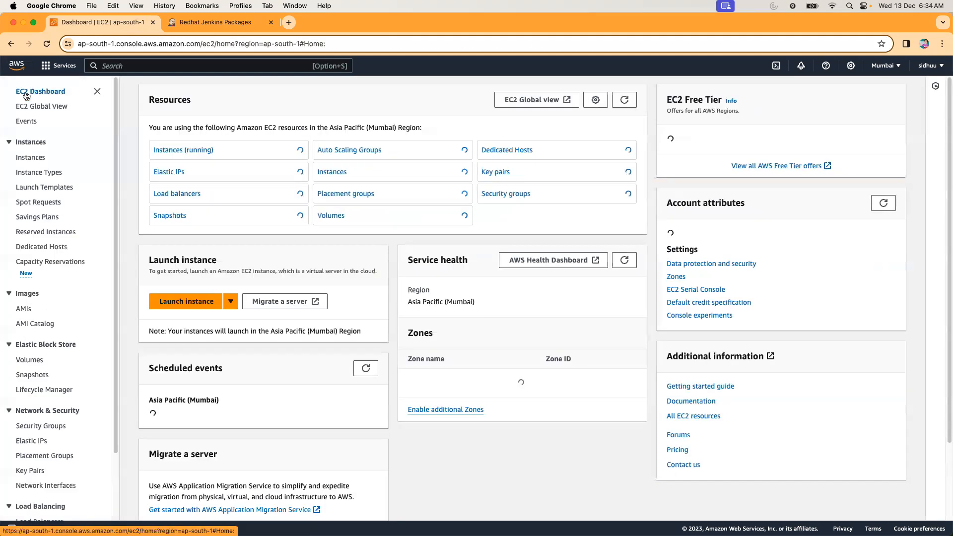
{"action": "left_click", "coordinate": [168, 151]}
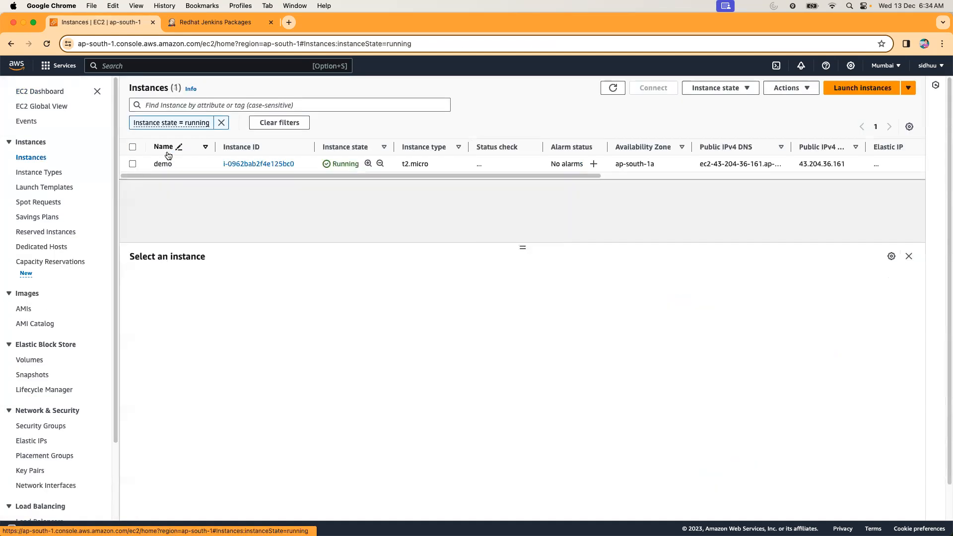
{"action": "left_click", "coordinate": [132, 164]}
{"action": "left_click", "coordinate": [187, 281]}
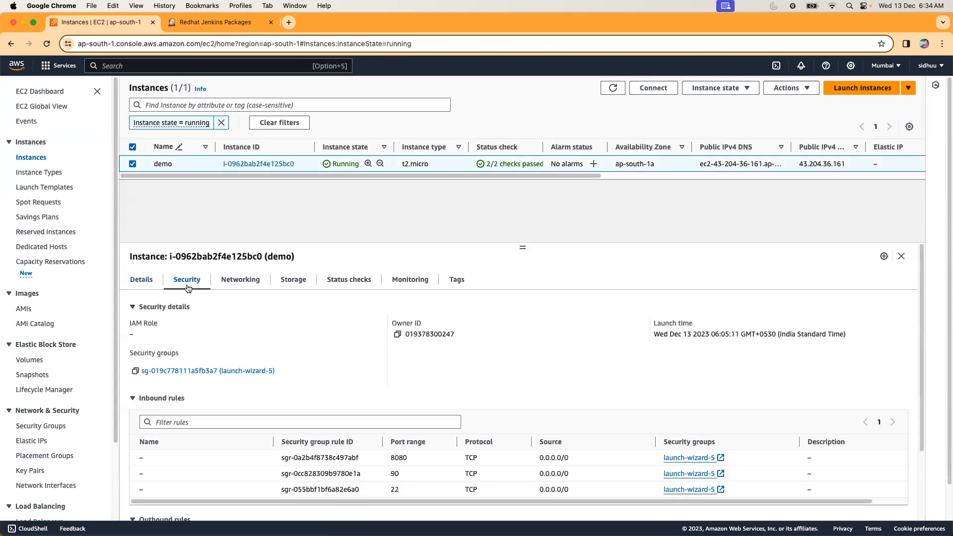
{"action": "left_click", "coordinate": [142, 280]}
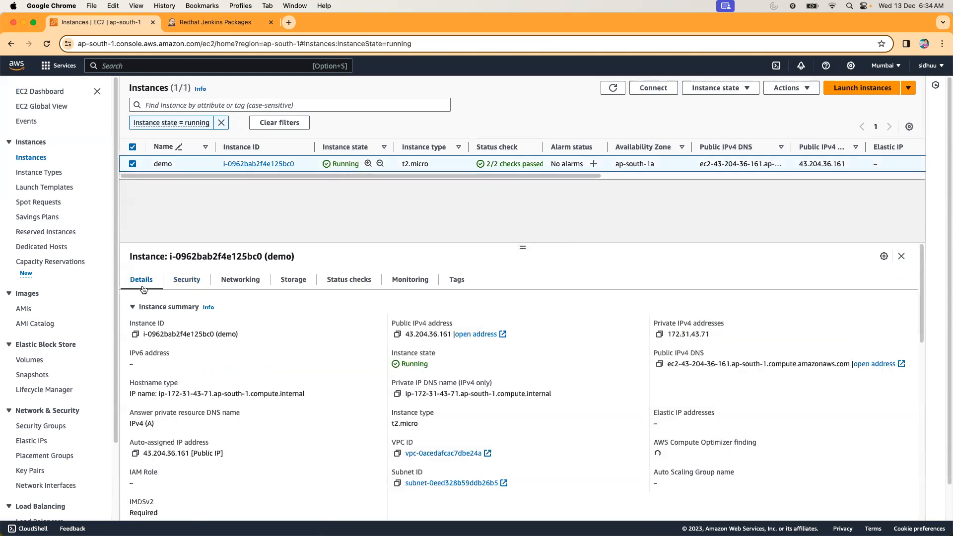
{"action": "left_click", "coordinate": [397, 334]}
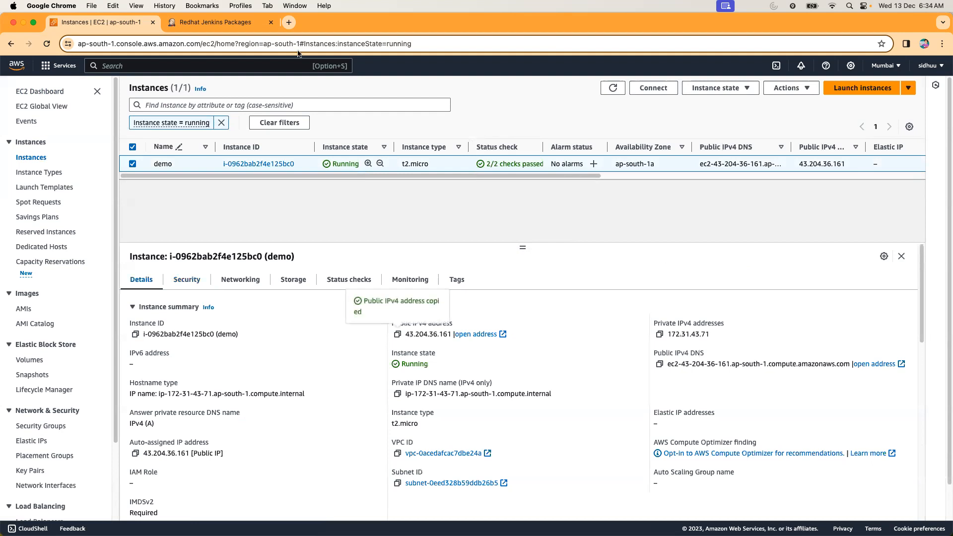
Open a new browser tab and try to load the demo instance's copied public IP address, 43.204.36.161, on port 80.
{"action": "left_click", "coordinate": [289, 23]}
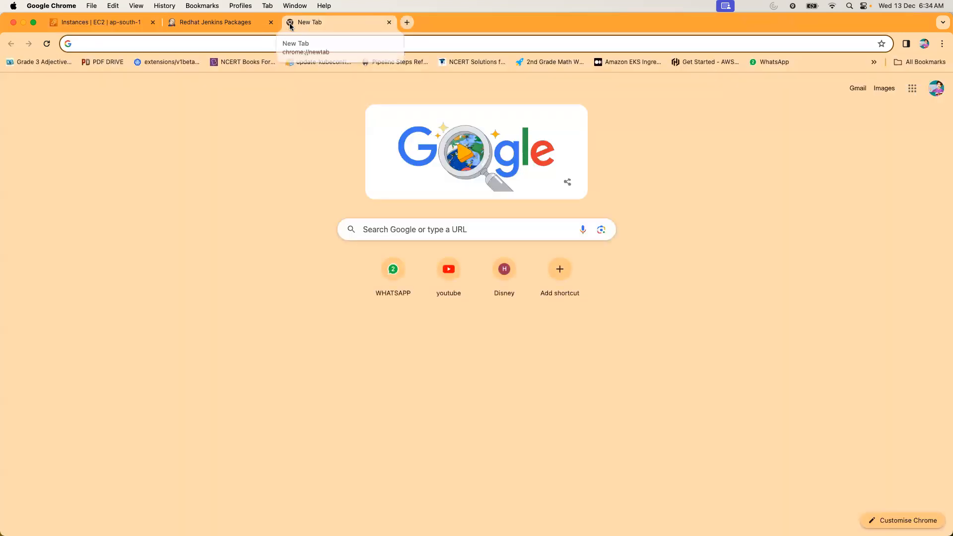
{"action": "left_click", "coordinate": [276, 41]}
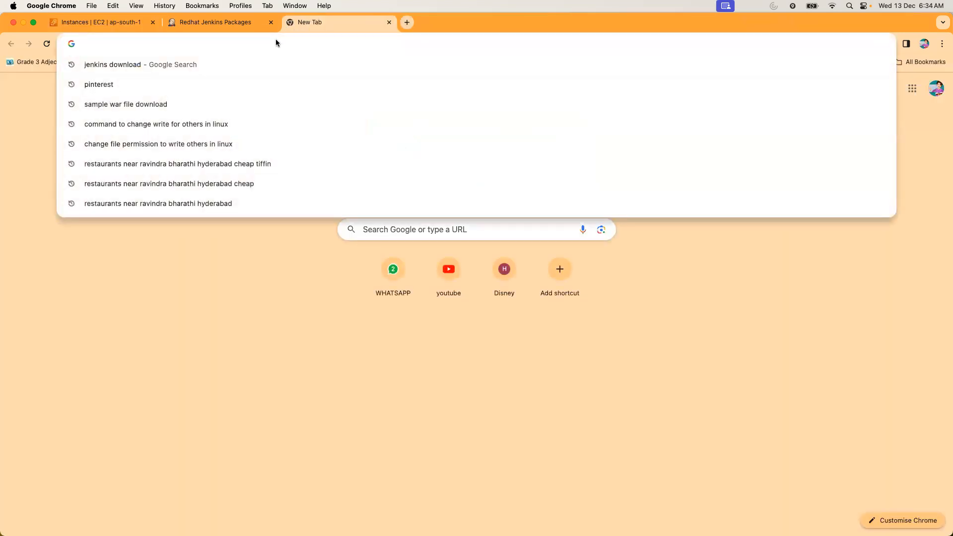
{"action": "key", "text": "super+v"}
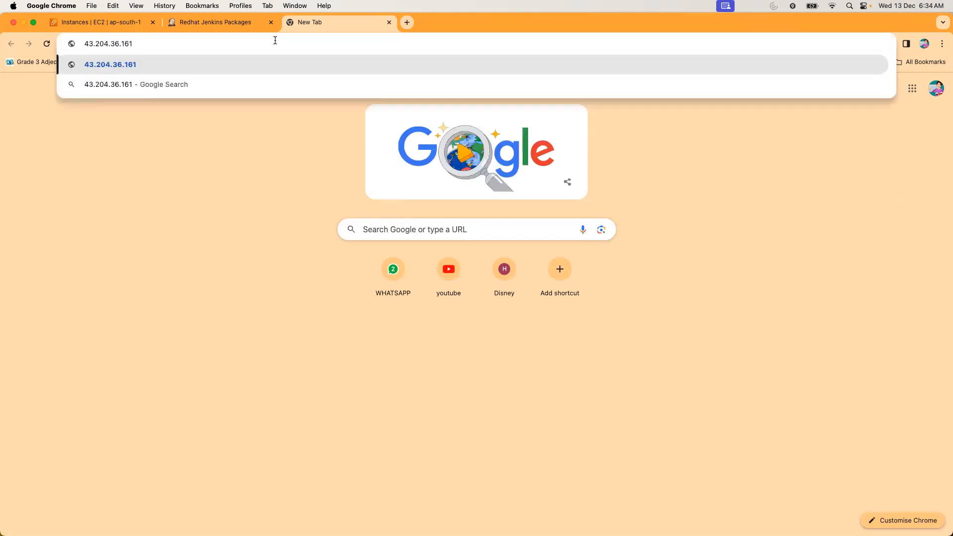
{"action": "type", "text": ":80"}
{"action": "key", "text": "Return"}
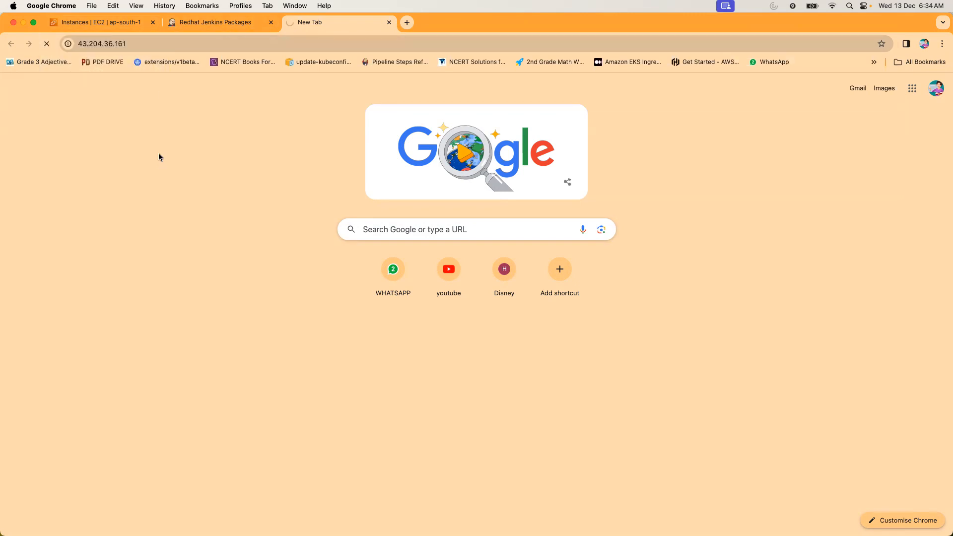
Check the inbound port rules in the demo instance's security details, and return to the new browser tab.
{"action": "left_click", "coordinate": [122, 24]}
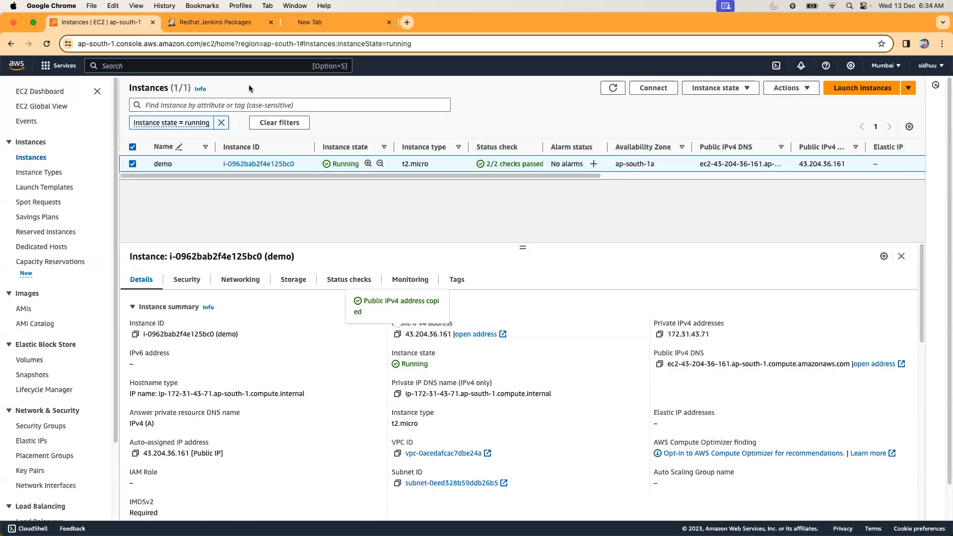
{"action": "left_click", "coordinate": [190, 278]}
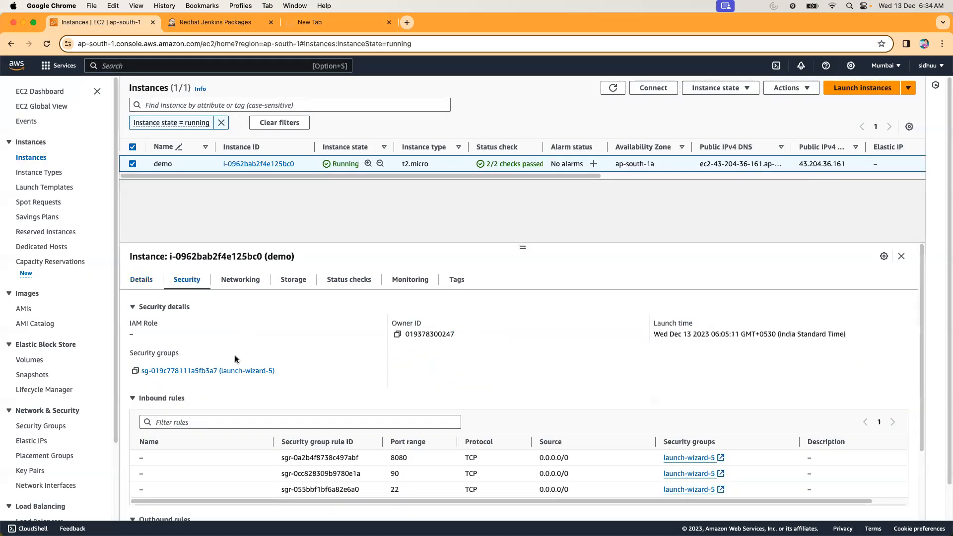
{"action": "left_click", "coordinate": [326, 26]}
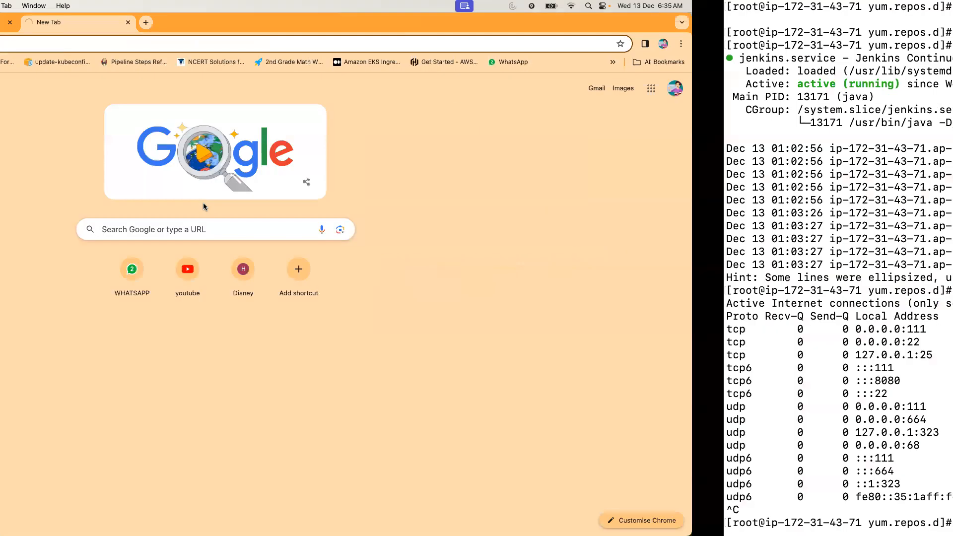
Switch to the terminal, recall the systemctl status jenkins command and run it to check the Jenkins service.
{"action": "scroll", "coordinate": [329, 351], "scroll_direction": "up", "scroll_amount": 12}
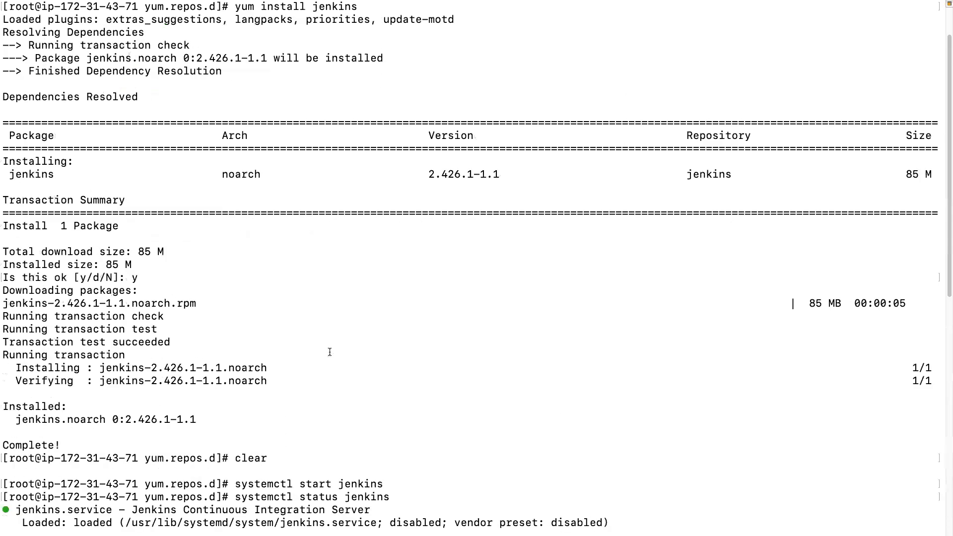
{"action": "scroll", "coordinate": [330, 351], "scroll_direction": "down", "scroll_amount": 12}
{"action": "key", "text": "Up"}
{"action": "key", "text": "Up"}
{"action": "key", "text": "Up"}
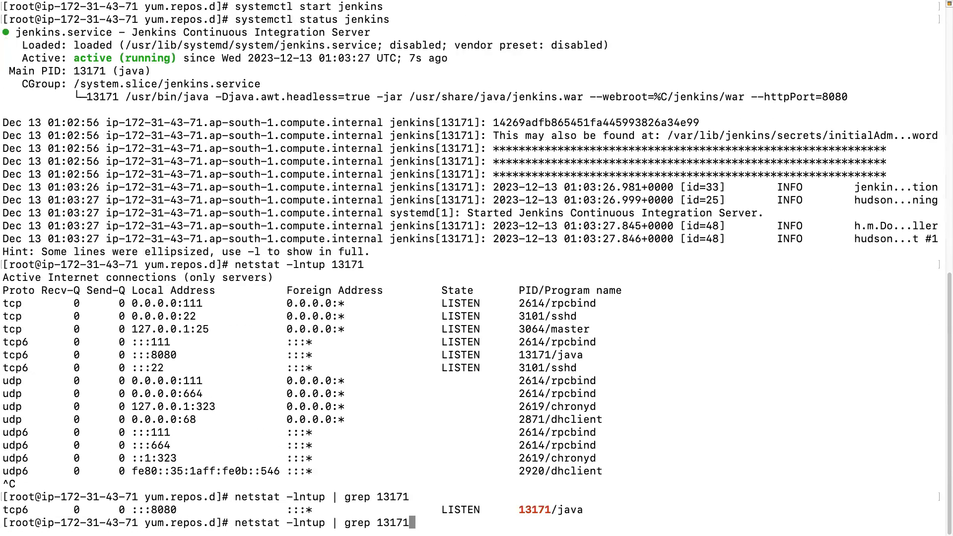
{"action": "key", "text": "Return"}
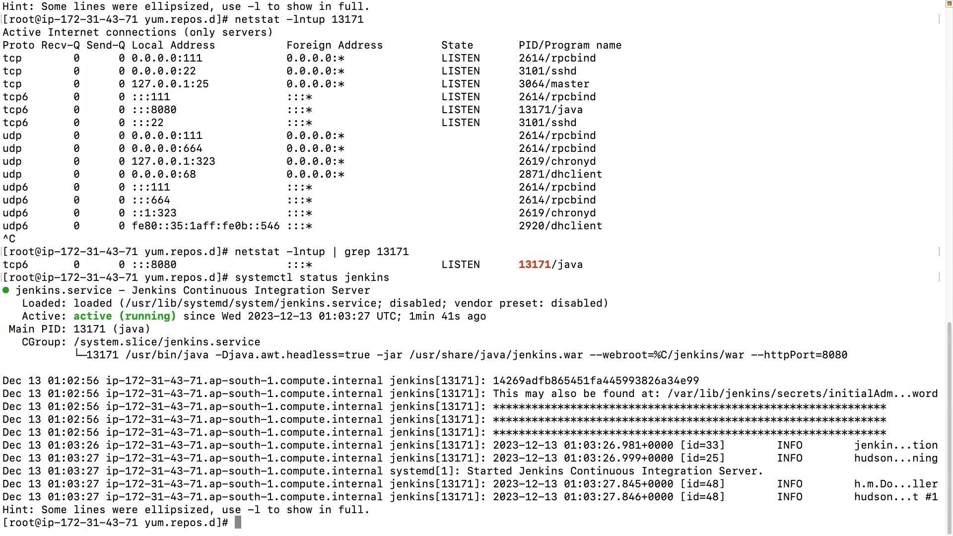
Switch back to Chrome and add port 8080 to the instance's address, loading 43.204.36.161:8080.
{"action": "scroll", "coordinate": [235, 198], "scroll_direction": "right", "scroll_amount": 3}
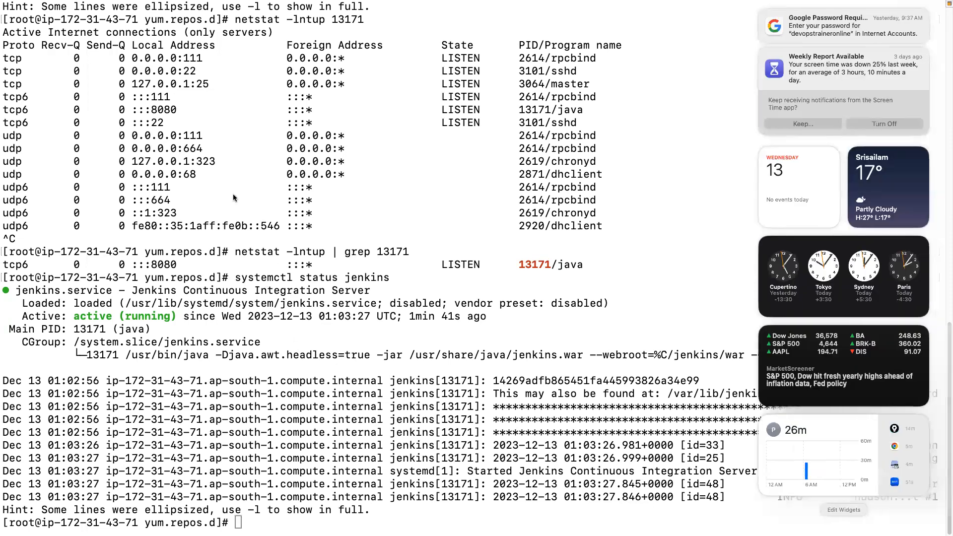
{"action": "scroll", "coordinate": [234, 198], "scroll_direction": "left", "scroll_amount": 3}
{"action": "key", "text": "ctrl+Left"}
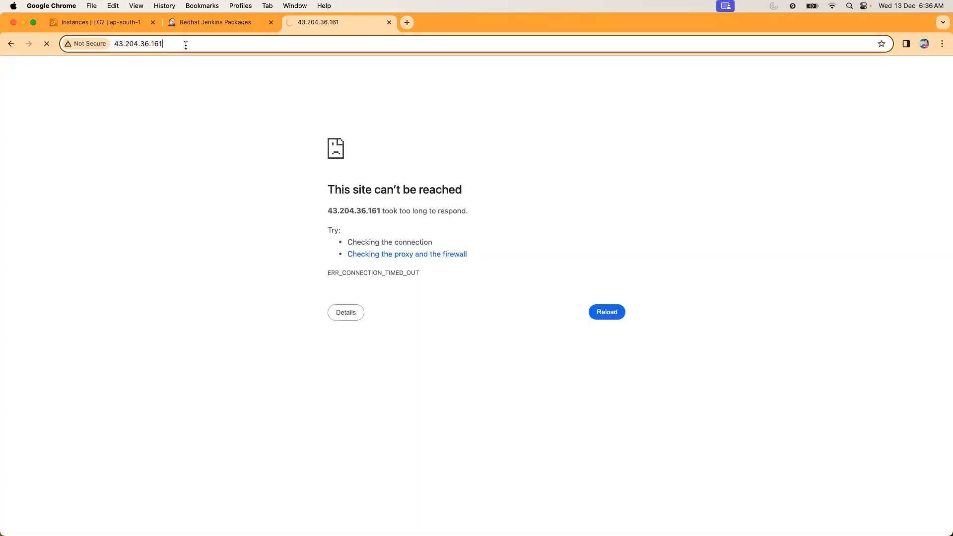
{"action": "type", "text": ":8080"}
{"action": "key", "text": "Return"}
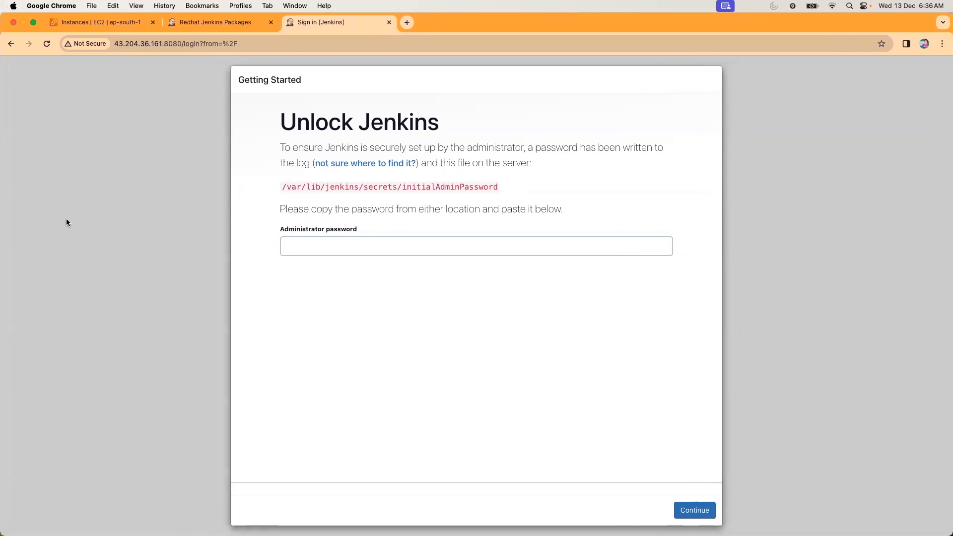
Return to the terminal session on the instance and clear its screen with the clear command.
{"action": "key", "text": "super+Tab"}
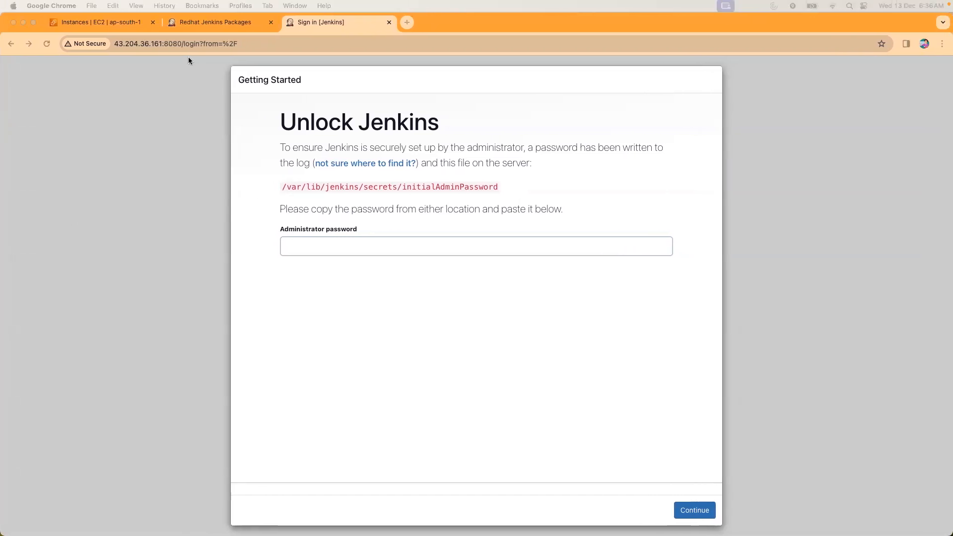
{"action": "left_click", "coordinate": [145, 162]}
{"action": "key", "text": "ctrl+Right"}
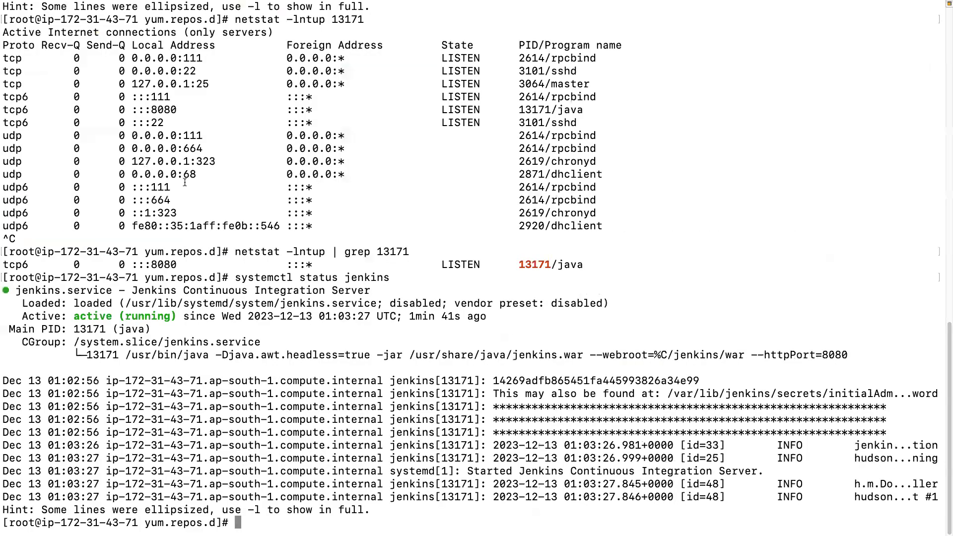
{"action": "type", "text": "clear"}
{"action": "key", "text": "Return"}
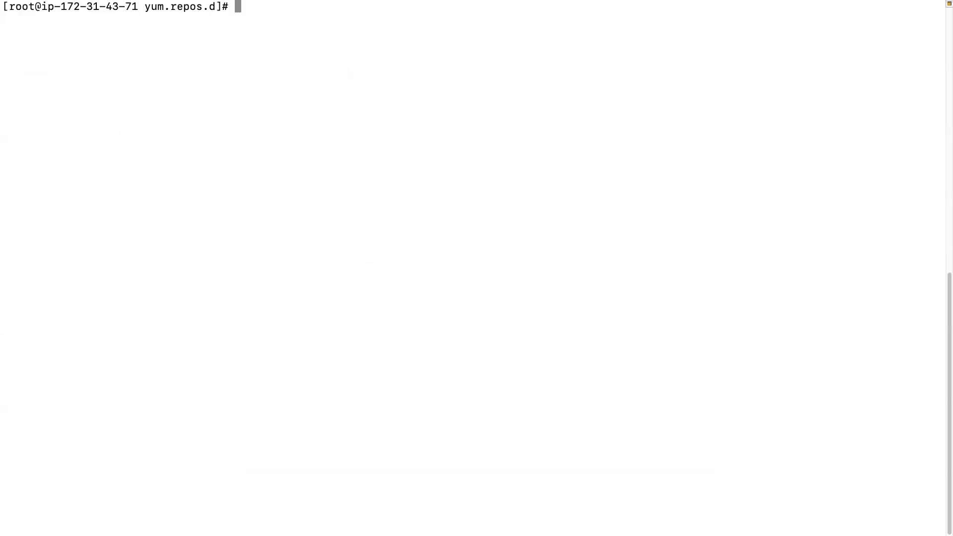
Change to the /var/lib/jenkins/ directory and print the working directory with pwd.
{"action": "type", "text": "cd /var/lin"}
{"action": "key", "text": "BackSpace"}
{"action": "type", "text": "b/"}
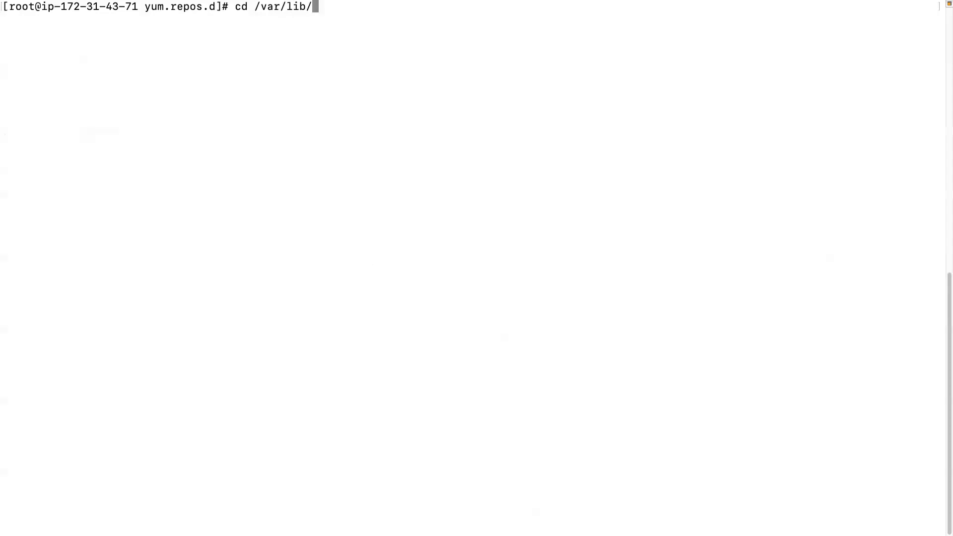
{"action": "type", "text": "jenkins/"}
{"action": "key", "text": "Return"}
{"action": "type", "text": "pwd"}
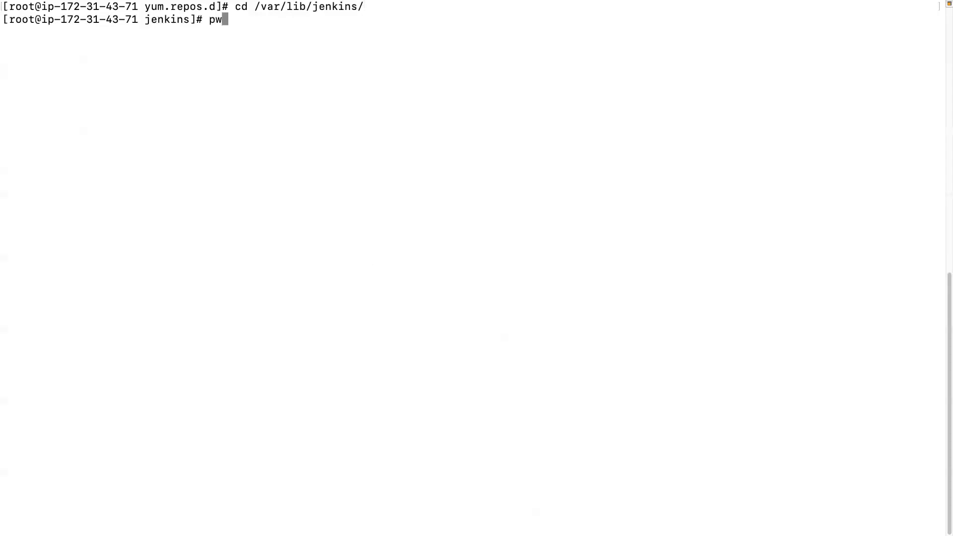
{"action": "key", "text": "Return"}
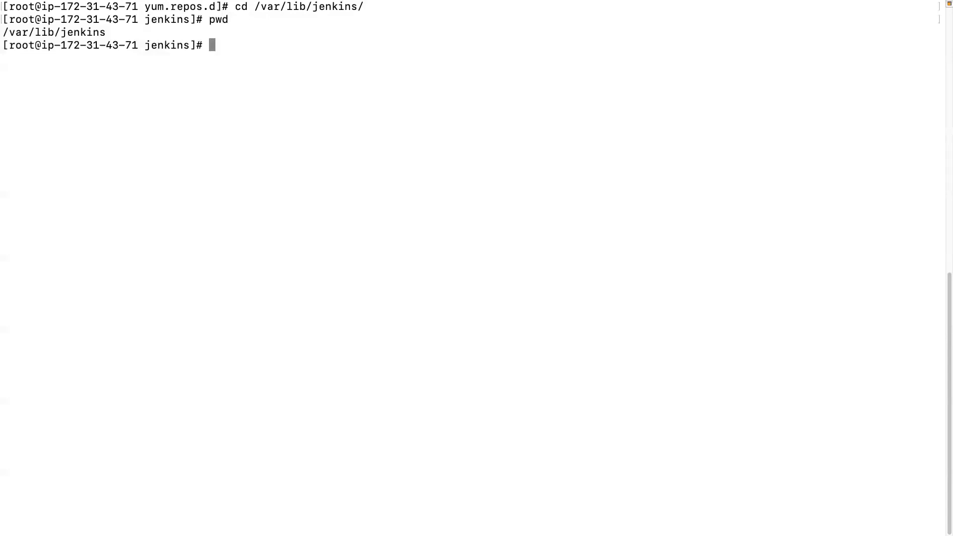
List the contents of the Jenkins home directory and change into its secrets/ directory.
{"action": "type", "text": "ls"}
{"action": "key", "text": "Return"}
{"action": "type", "text": "cd secrets/"}
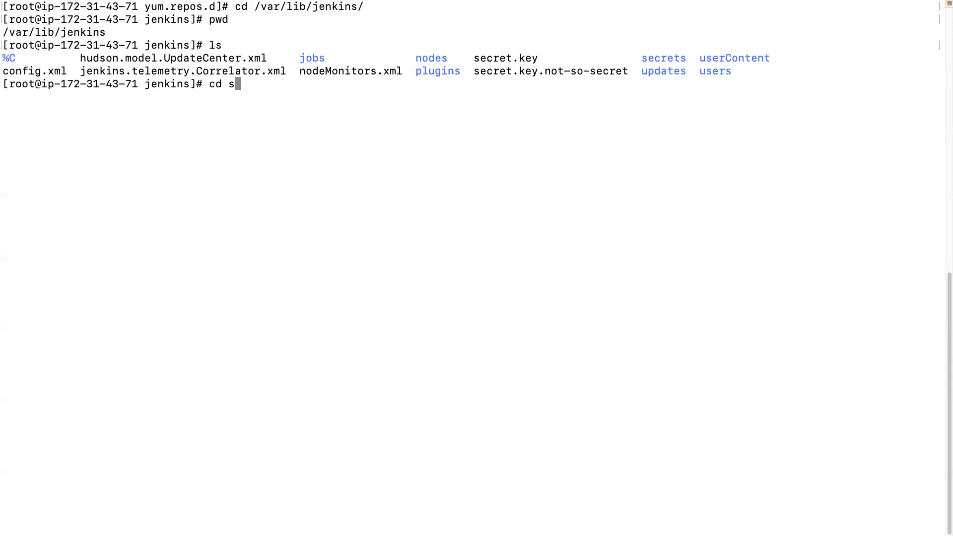
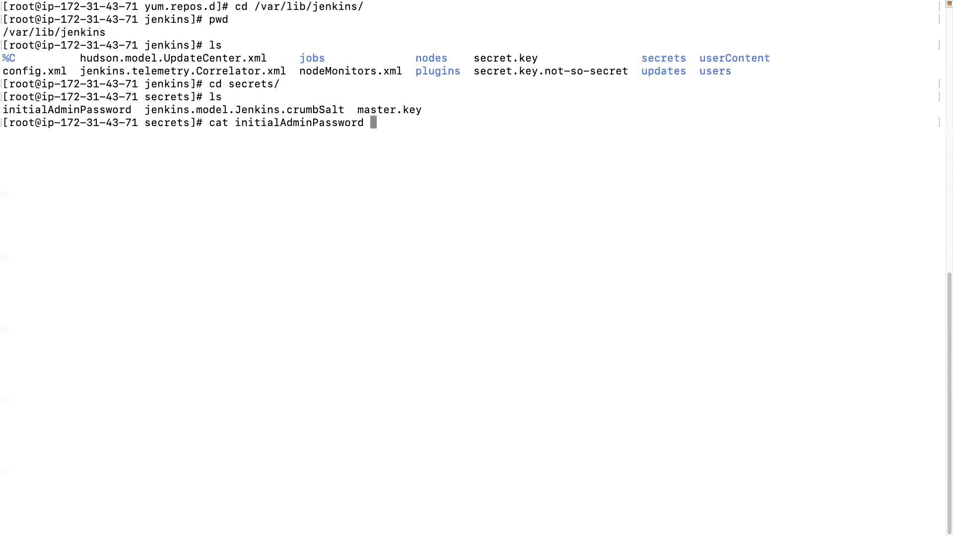
Print the initialAdminPassword file with cat, copy the password, and use it in Chrome as the Administrator password to unlock Jenkins.
{"action": "key", "text": "Return"}
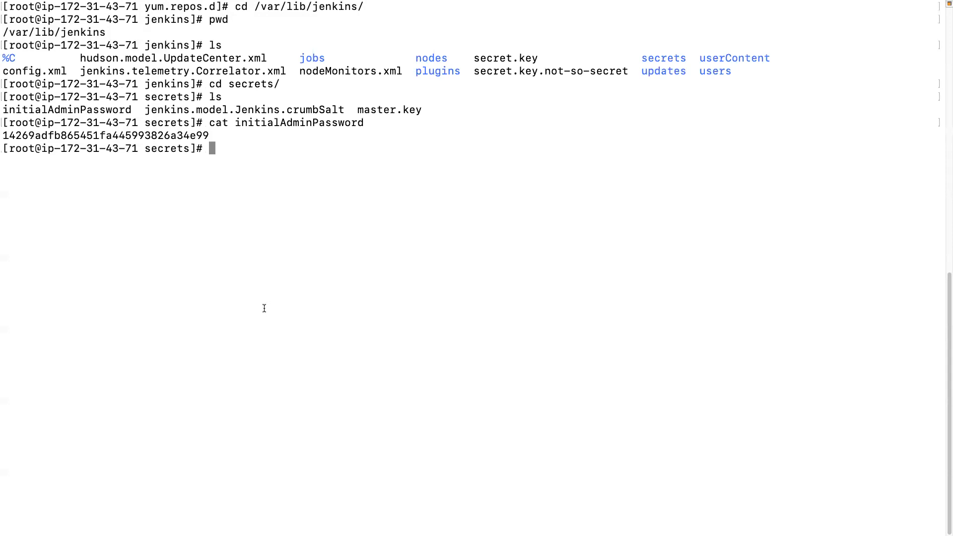
{"action": "double_click", "coordinate": [145, 135]}
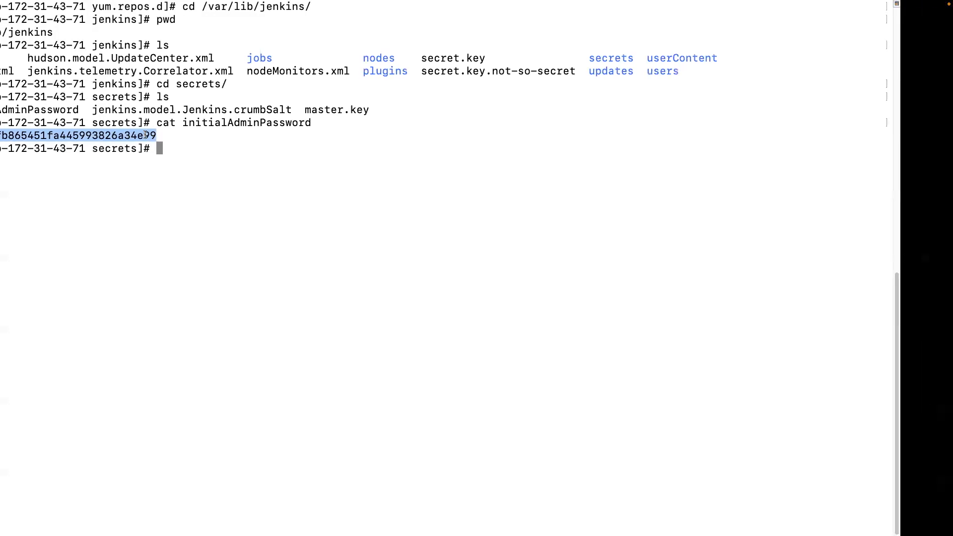
{"action": "key", "text": "ctrl+Left"}
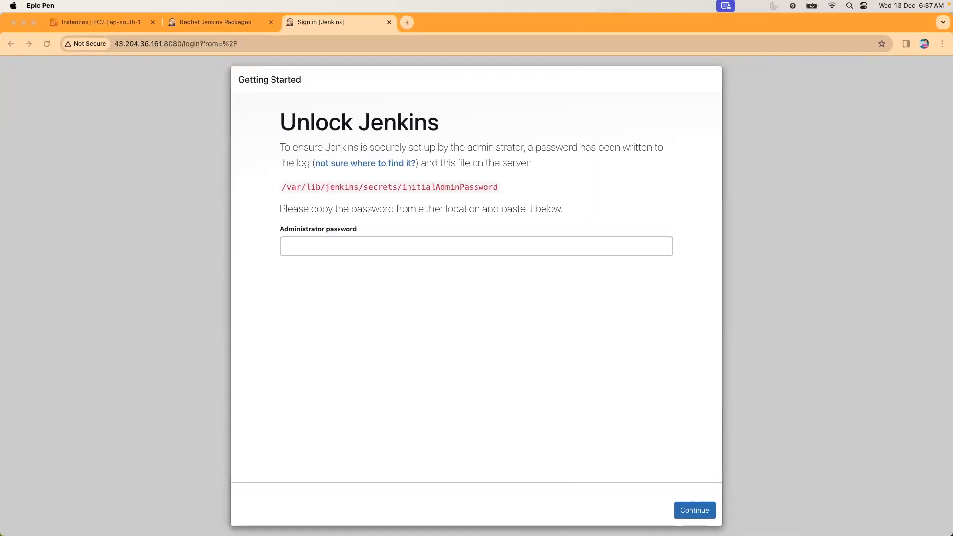
{"action": "key", "text": "ctrl+shift+2"}
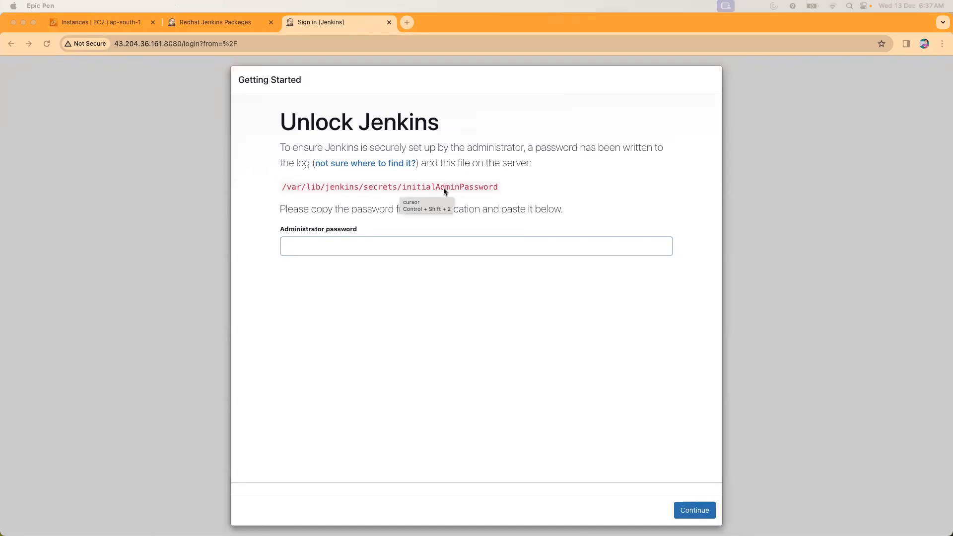
{"action": "left_click", "coordinate": [300, 252]}
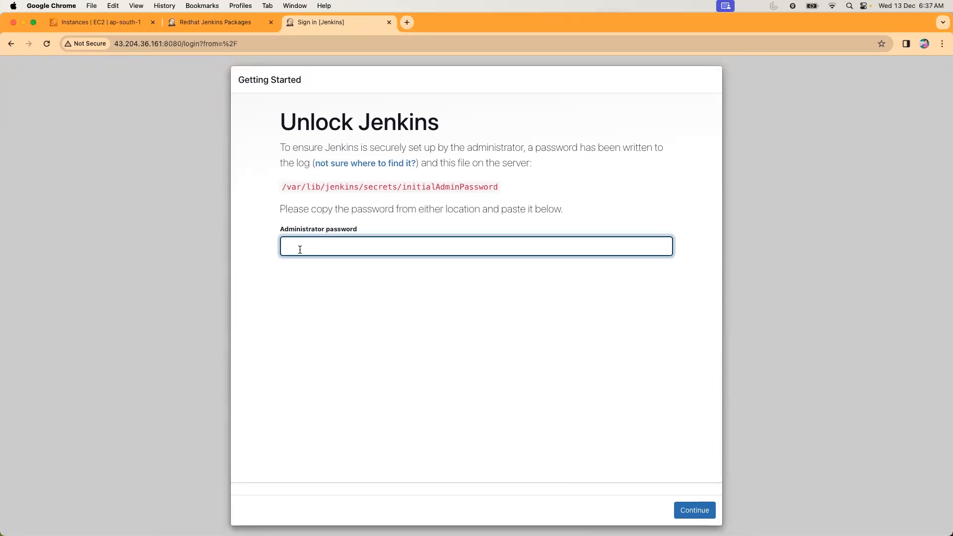
{"action": "key", "text": "super+v"}
{"action": "left_click", "coordinate": [704, 516]}
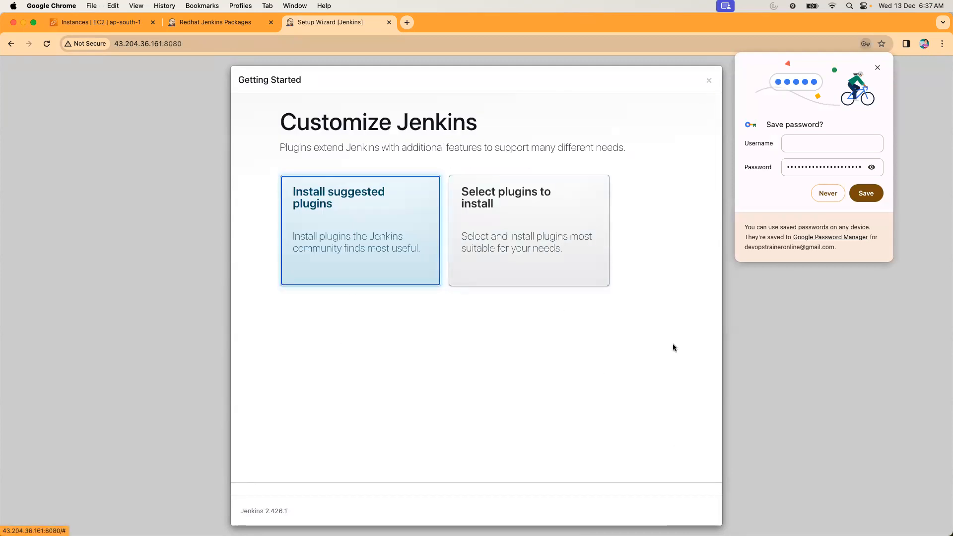
Decline saving the password in the browser and start installing the suggested plugins.
{"action": "left_click", "coordinate": [828, 193]}
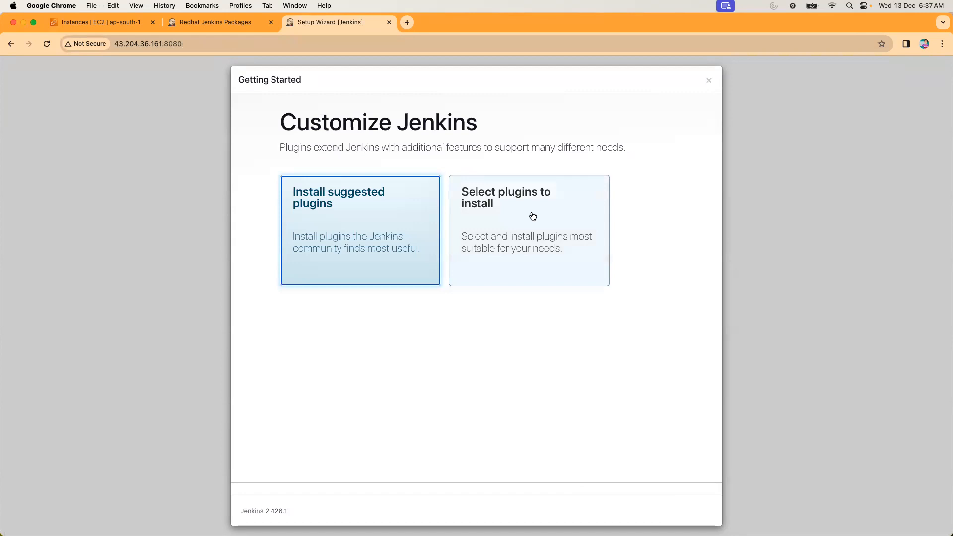
{"action": "left_click", "coordinate": [355, 215]}
{"action": "left_click_drag", "start_coordinate": [332, 147], "coordinate": [618, 144]}
{"action": "left_click", "coordinate": [357, 208]}
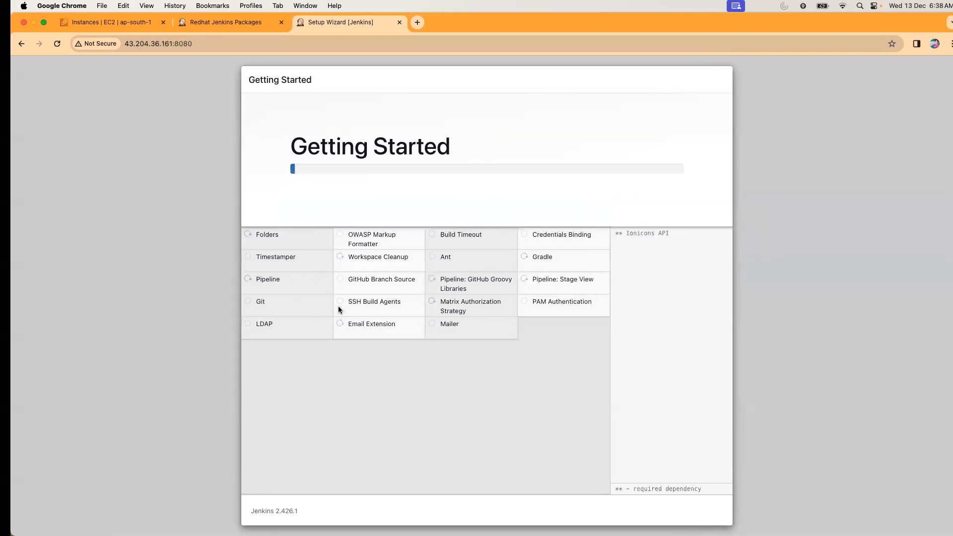
Switch to the terminal, move up to the Jenkins home directory with cd .., and list its contents.
{"action": "key", "text": "ctrl+Right"}
{"action": "left_click", "coordinate": [307, 224]}
{"action": "type", "text": "cd .."}
{"action": "key", "text": "Return"}
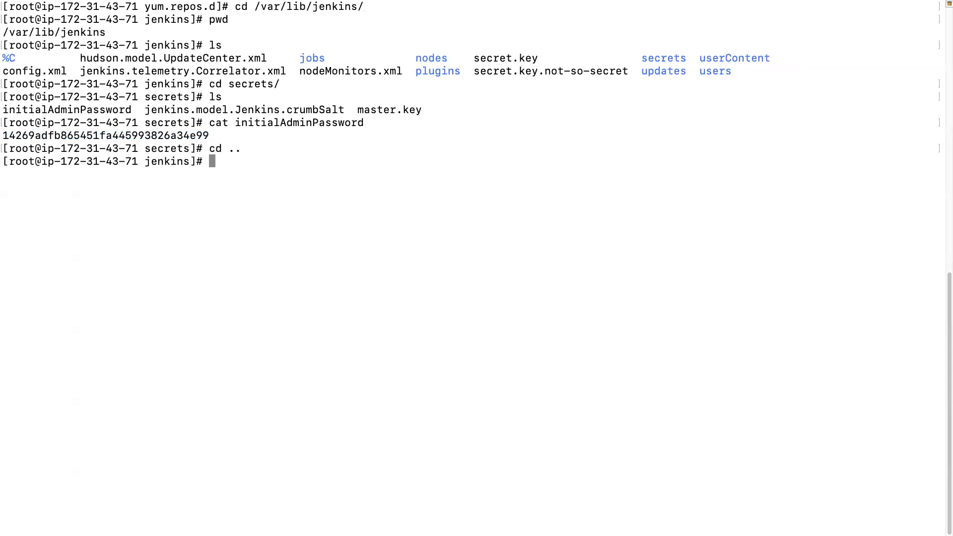
{"action": "type", "text": "ls"}
{"action": "key", "text": "Return"}
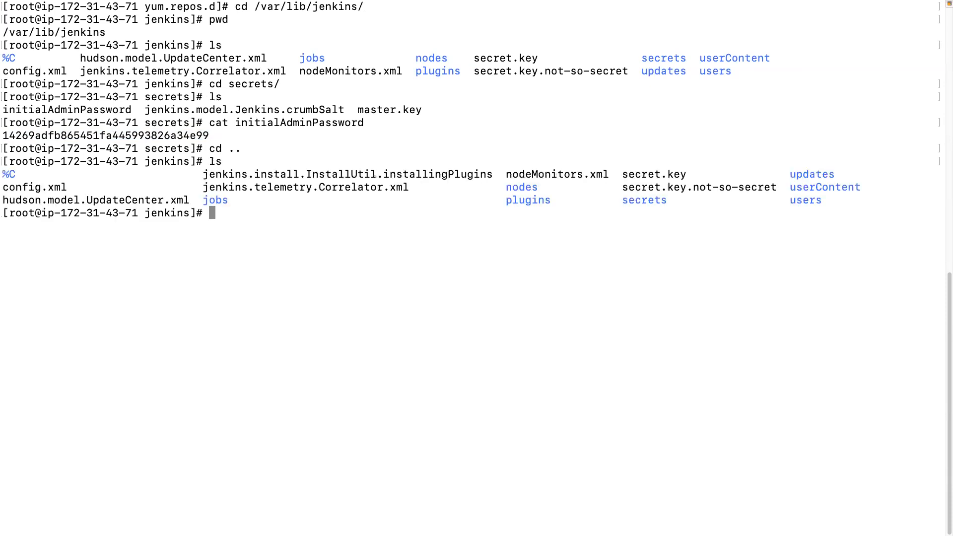
Change into the plugins/ directory and list its contents with ls.
{"action": "type", "text": "cd p"}
{"action": "key", "text": "Tab"}
{"action": "key", "text": "Return"}
{"action": "type", "text": "ls"}
{"action": "key", "text": "Return"}
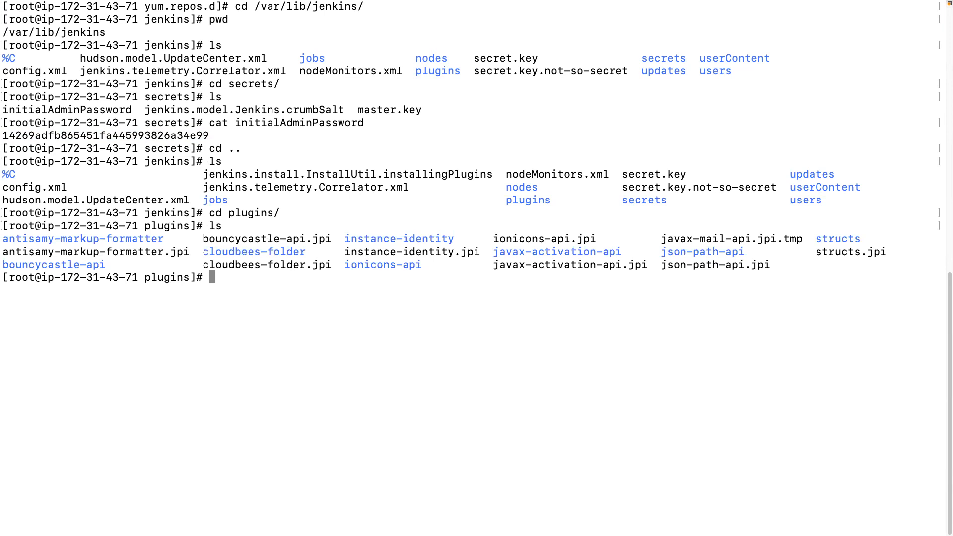
Check the plugin installation progress in Chrome, and list the plugins directory again in the terminal.
{"action": "key", "text": "super+Tab"}
{"action": "left_click", "coordinate": [268, 310]}
{"action": "key", "text": "ctrl+Left"}
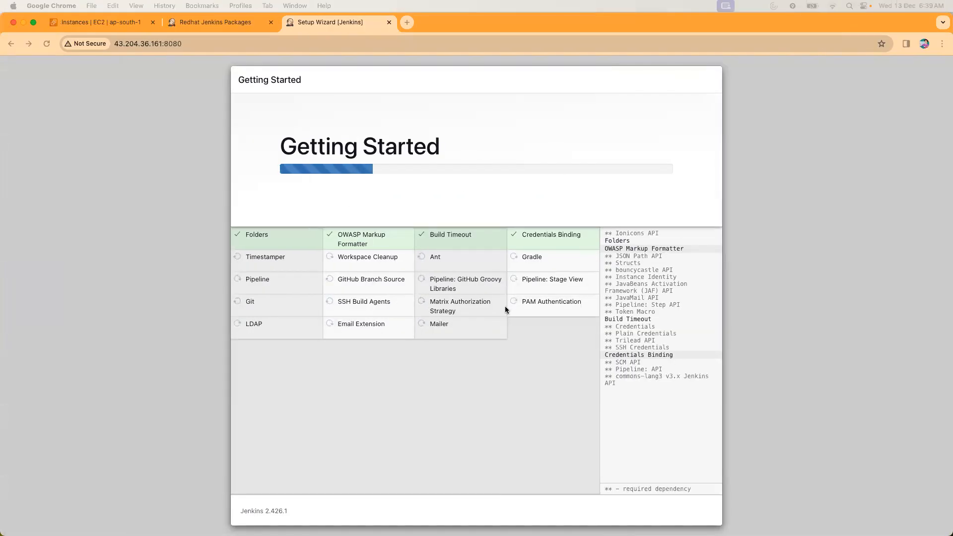
{"action": "key", "text": "ctrl+Right"}
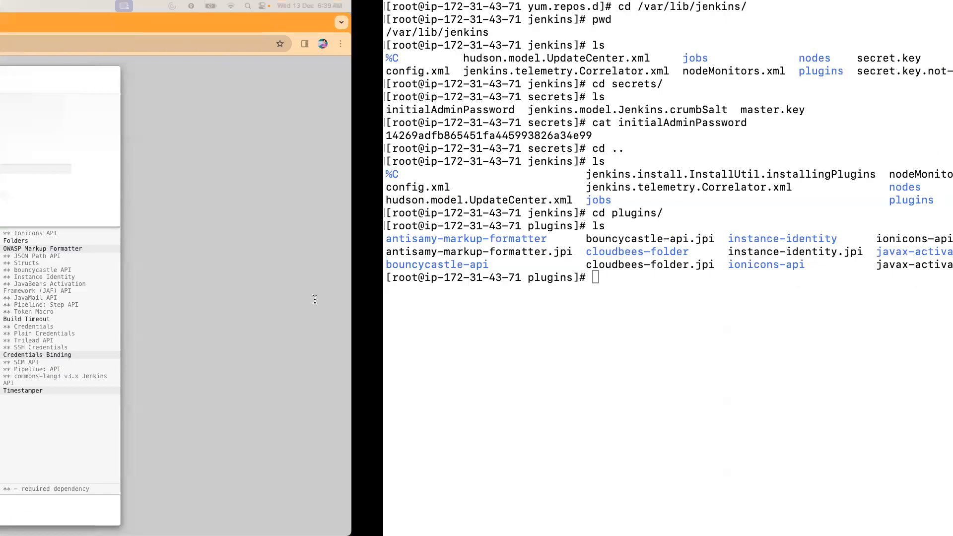
{"action": "type", "text": "l"}
{"action": "key", "text": "Return"}
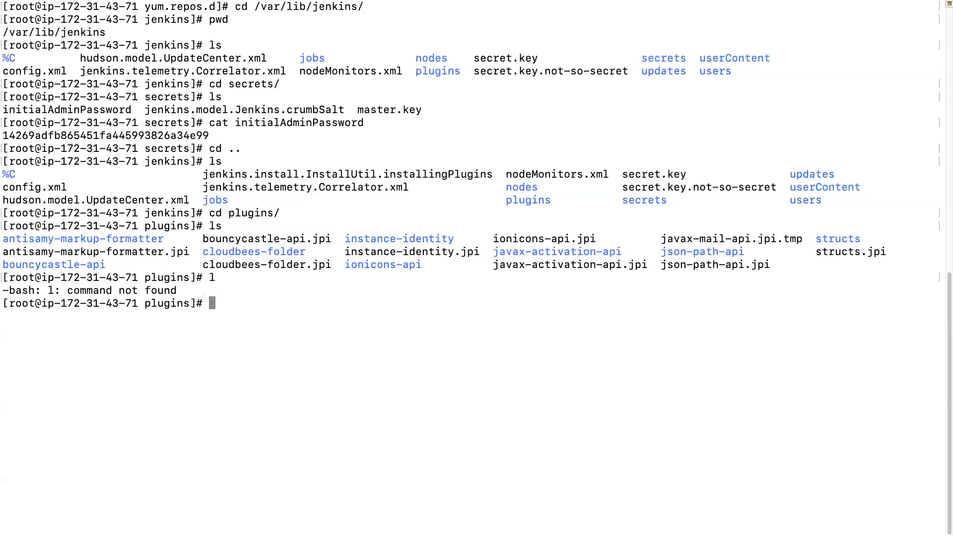
{"action": "type", "text": "ls"}
{"action": "key", "text": "Return"}
Count the entries in the plugins directory three times with ls | wc.
{"action": "type", "text": "ls "}
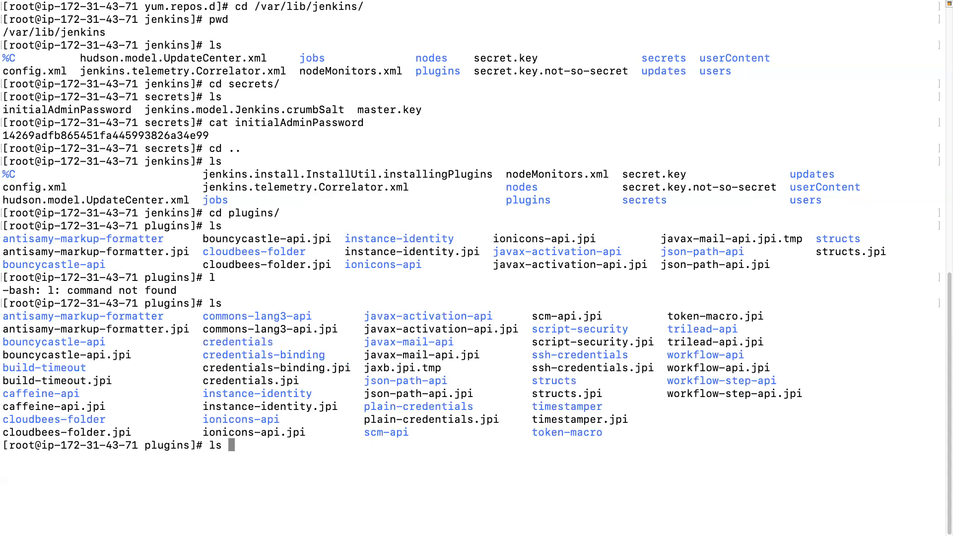
{"action": "type", "text": "| wc"}
{"action": "key", "text": "Return"}
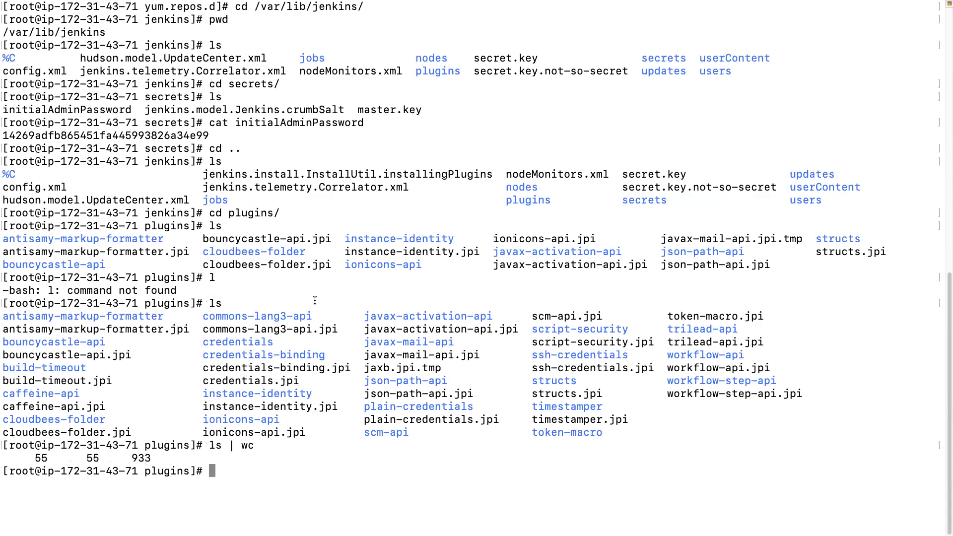
{"action": "key", "text": "Up"}
{"action": "key", "text": "Return"}
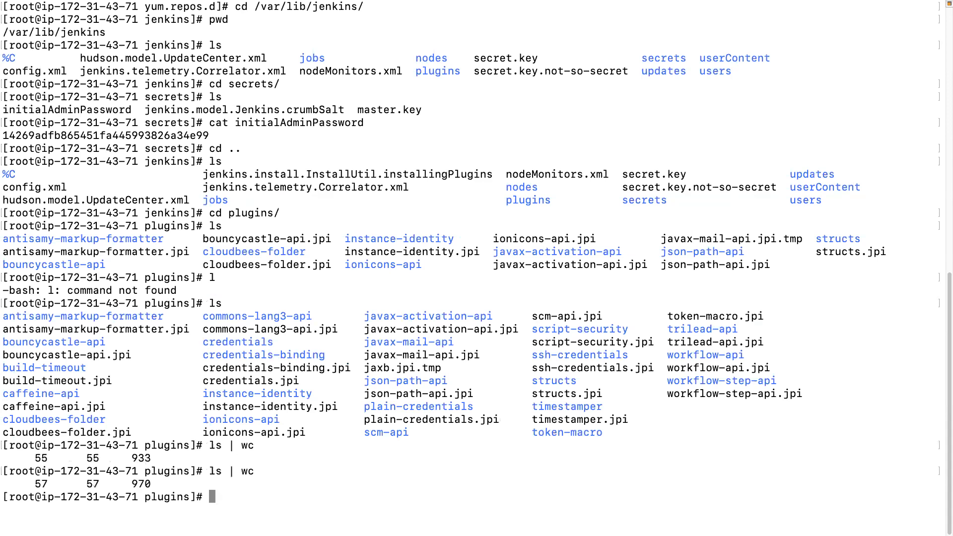
{"action": "key", "text": "Up"}
{"action": "key", "text": "Return"}
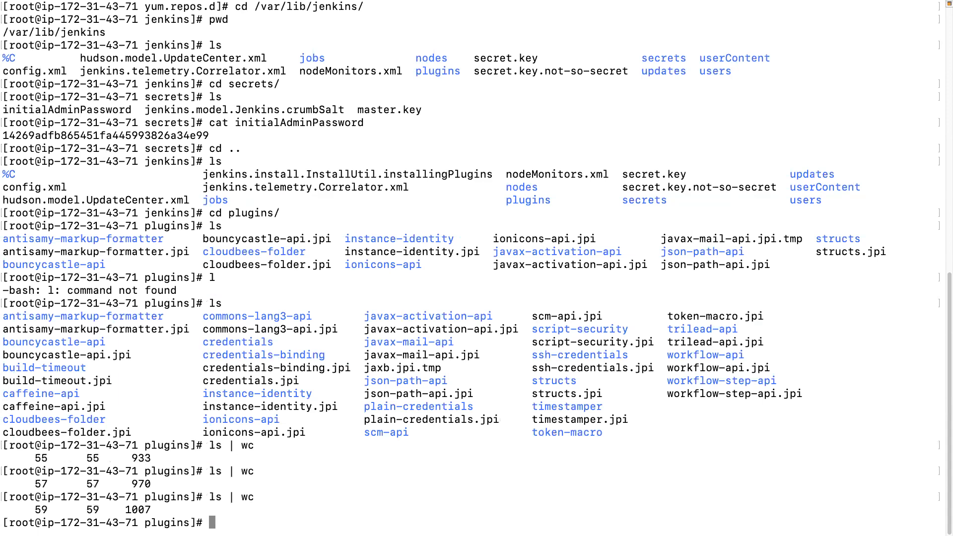
Clear the terminal screen and recount the plugins directory entries with ls | wc.
{"action": "type", "text": "clear"}
{"action": "key", "text": "Return"}
{"action": "key", "text": "Up"}
{"action": "key", "text": "Up"}
{"action": "key", "text": "Return"}
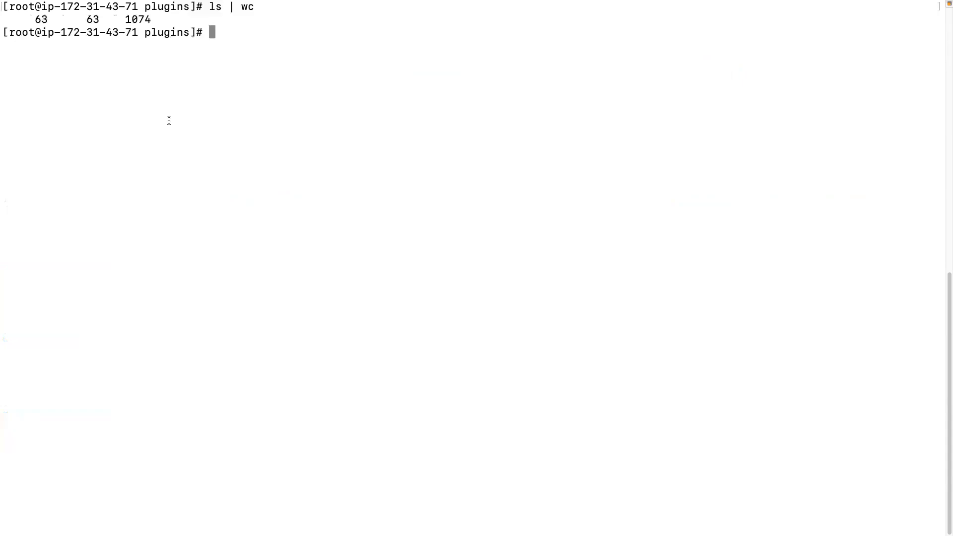
{"action": "scroll", "coordinate": [168, 119], "scroll_direction": "up", "scroll_amount": 1}
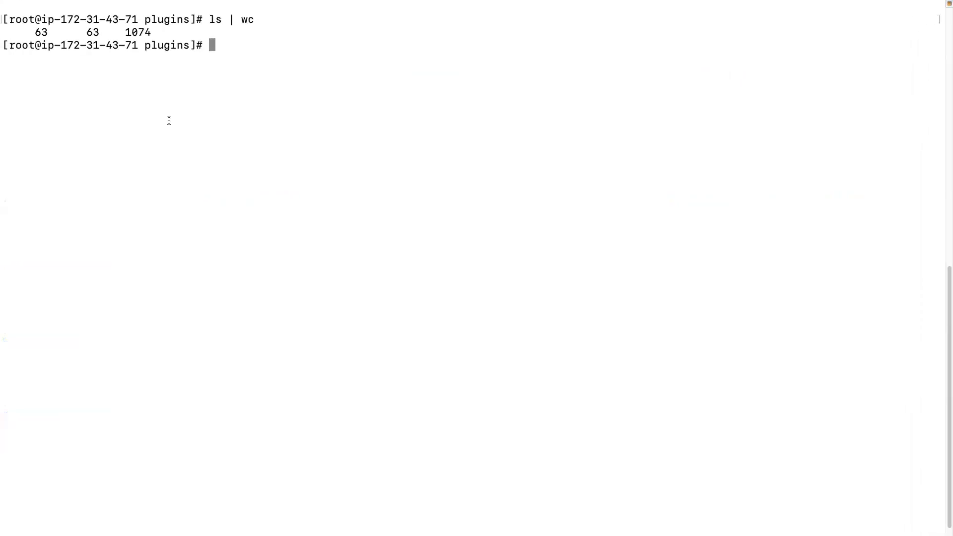
Switch to Chrome to check the plugin installation progress and reload the Jenkins setup page.
{"action": "key", "text": "ctrl+Left"}
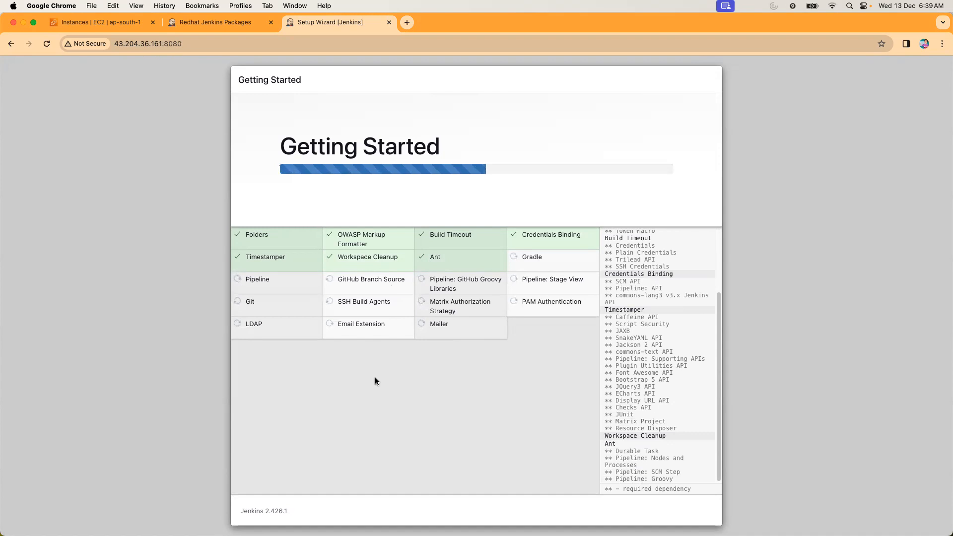
{"action": "key", "text": "ctrl+Right"}
{"action": "key", "text": "ctrl+Left"}
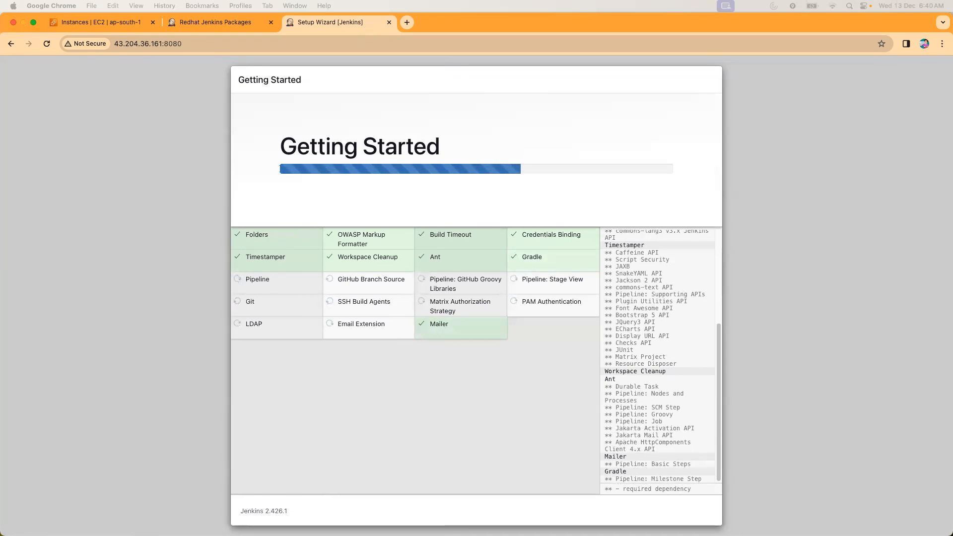
{"action": "left_click", "coordinate": [47, 43]}
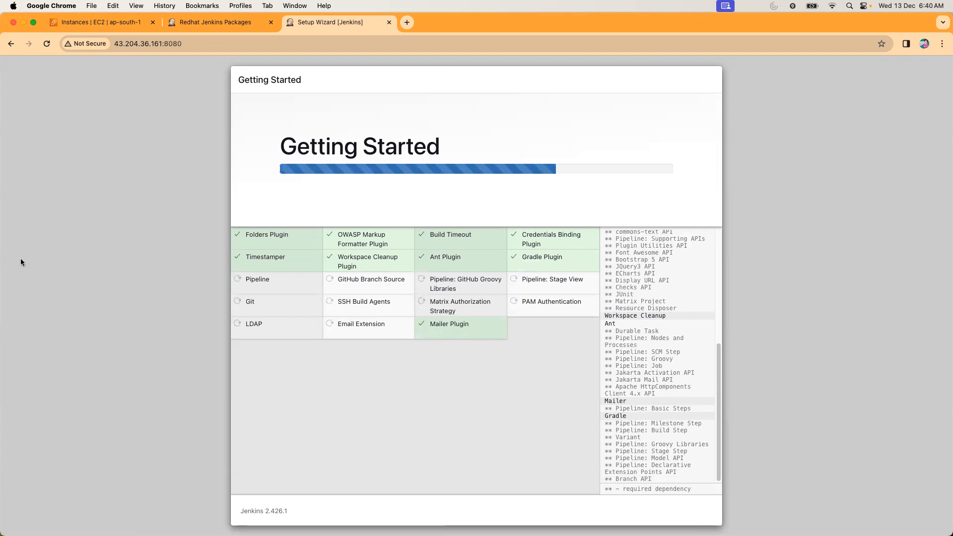
Return to the terminal, list the plugins directory with ls, and count its entries with ls | wc.
{"action": "key", "text": "ctrl+Right"}
{"action": "type", "text": "ls"}
{"action": "key", "text": "Return"}
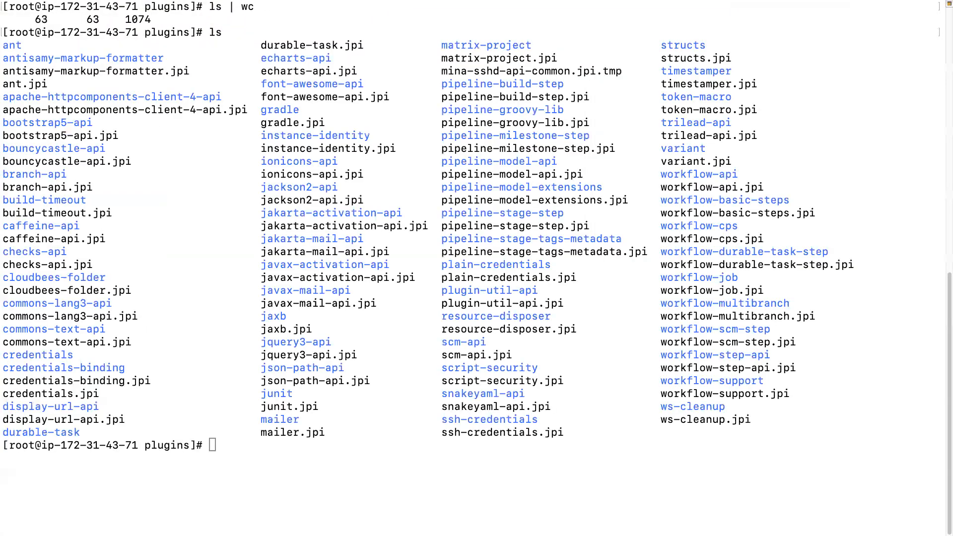
{"action": "left_click", "coordinate": [242, 447]}
{"action": "type", "text": "ls | wc"}
{"action": "key", "text": "Return"}
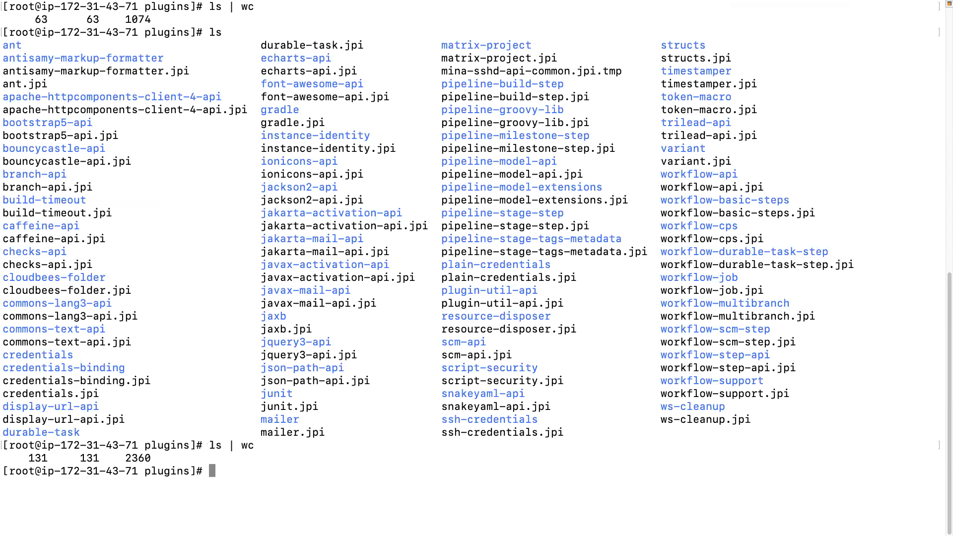
Clear the terminal screen and move up from the plugins directory to the Jenkins home directory with cd ...
{"action": "type", "text": "clear"}
{"action": "key", "text": "Return"}
{"action": "type", "text": "cd ."}
{"action": "key", "text": "Return"}
{"action": "type", "text": "cd .."}
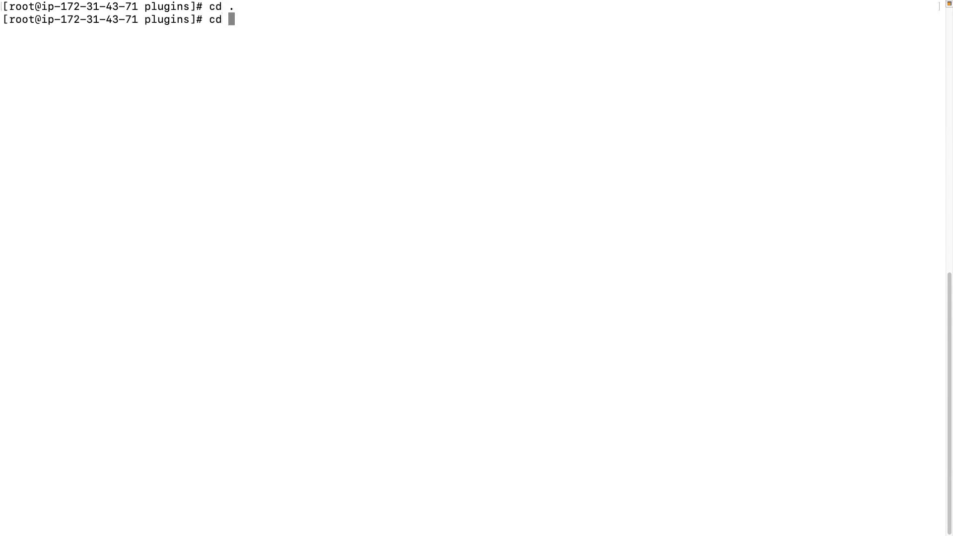
{"action": "key", "text": "Return"}
List the contents of the Jenkins home directory and print its path with pwd.
{"action": "type", "text": "ls"}
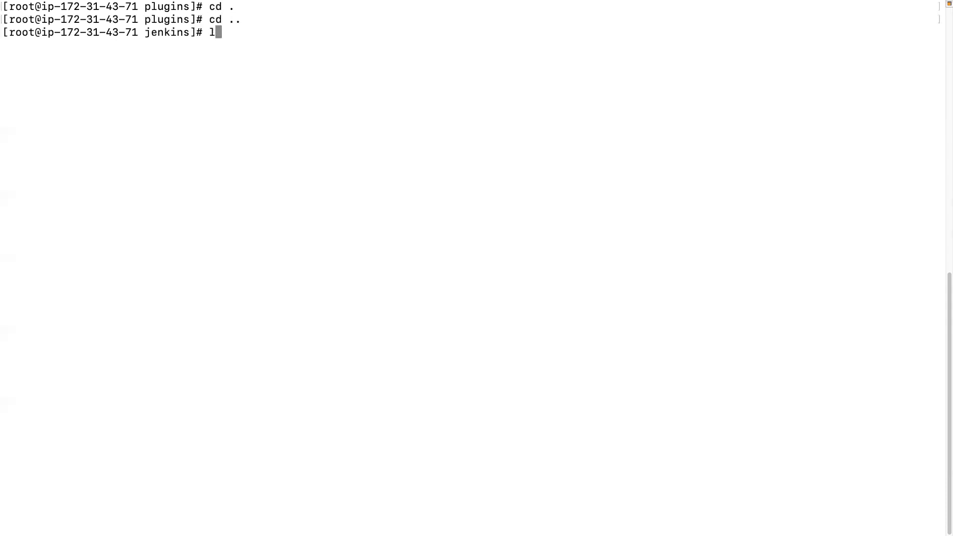
{"action": "key", "text": "Return"}
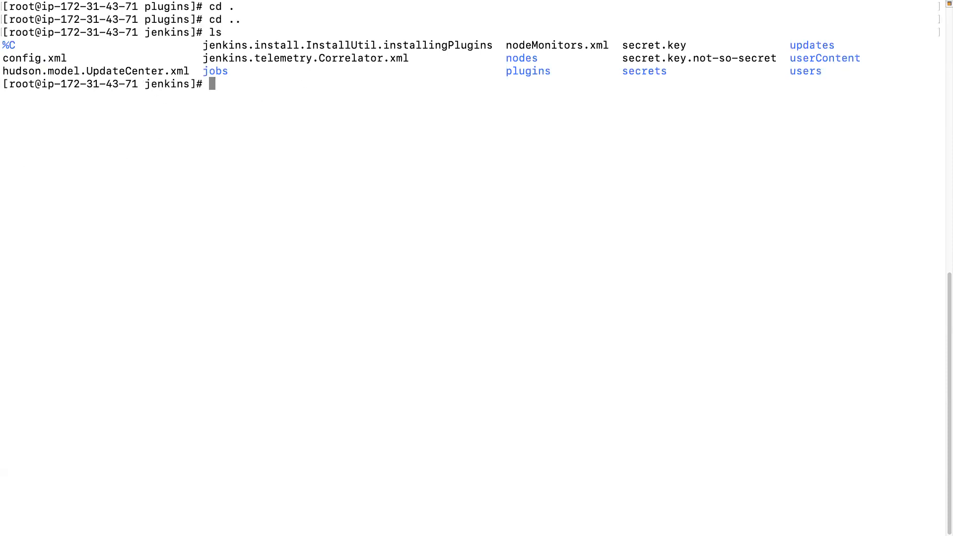
{"action": "type", "text": "pwd"}
{"action": "key", "text": "Return"}
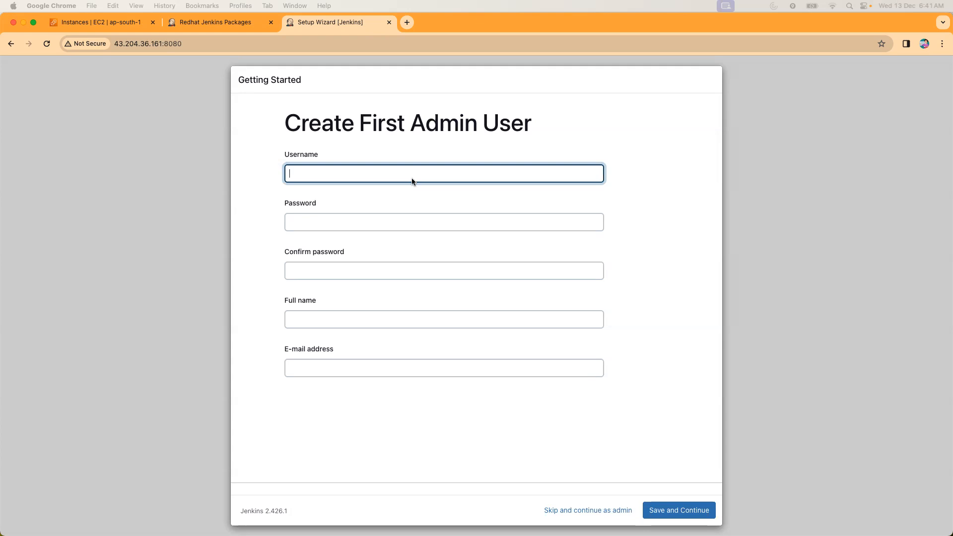
Create the first admin user with username admin, entering the password, its confirmation, the full name and e-mail address, and save to continue.
{"action": "type", "text": "admin"}
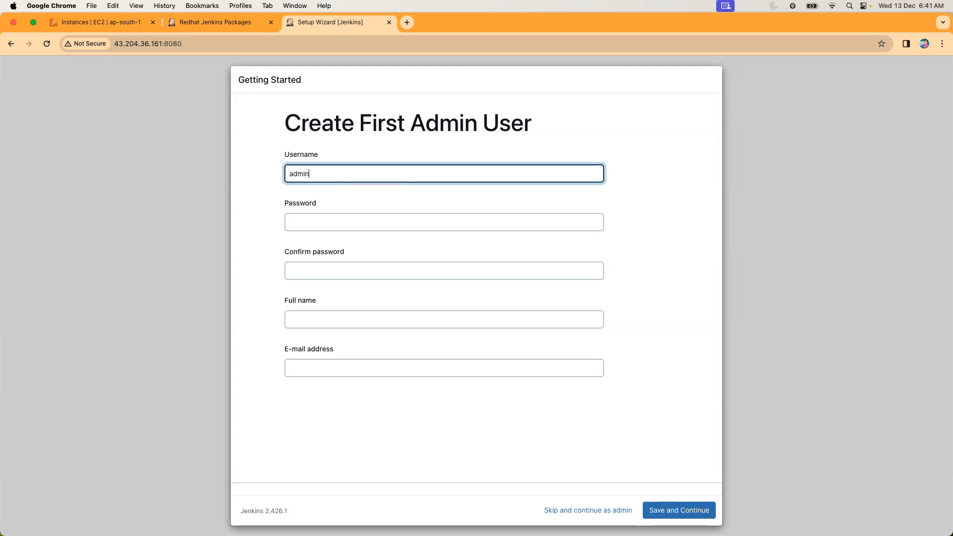
{"action": "key", "text": "Tab"}
{"action": "type", "text": "admin"}
{"action": "key", "text": "Tab"}
{"action": "type", "text": "admin"}
{"action": "key", "text": "Tab"}
{"action": "type", "text": "admin"}
{"action": "key", "text": "Tab"}
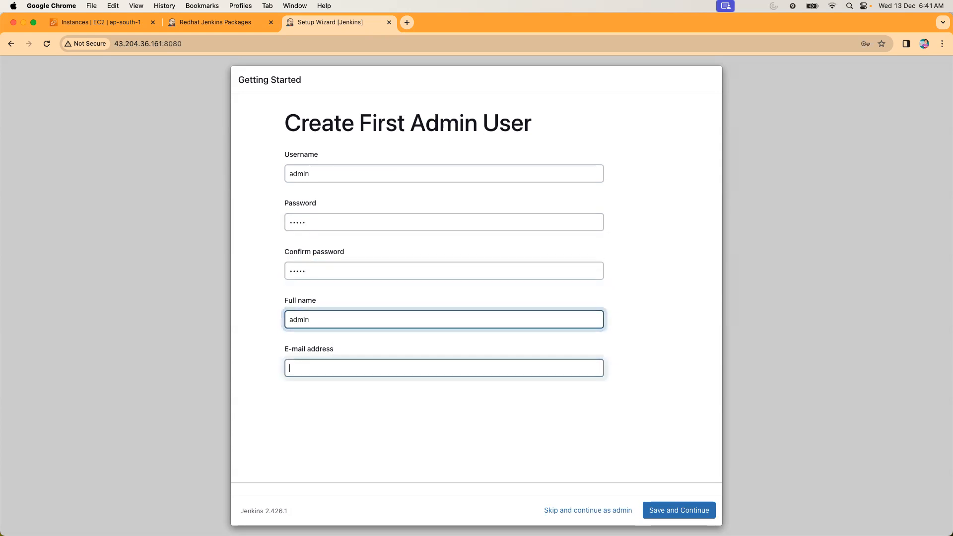
{"action": "type", "text": "admin@"}
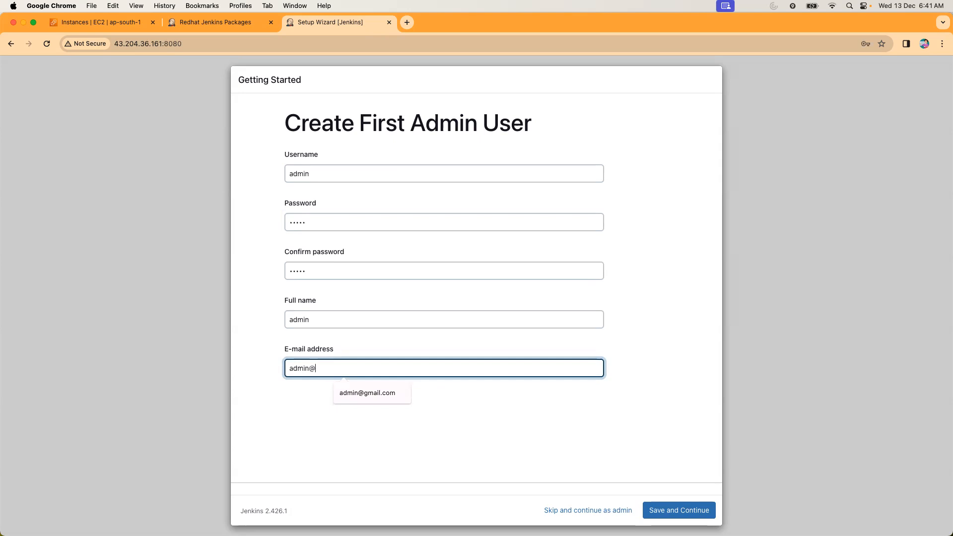
{"action": "left_click", "coordinate": [374, 392]}
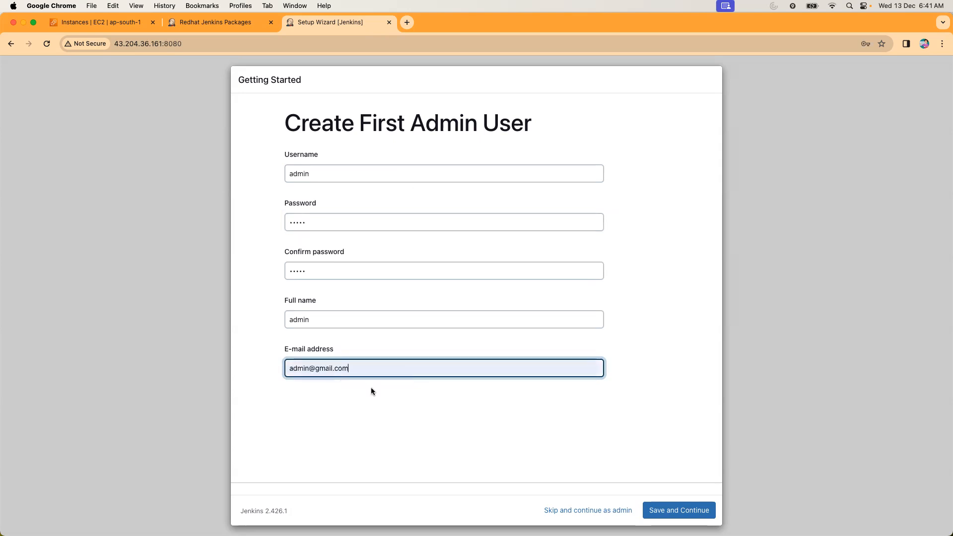
{"action": "left_click", "coordinate": [658, 507]}
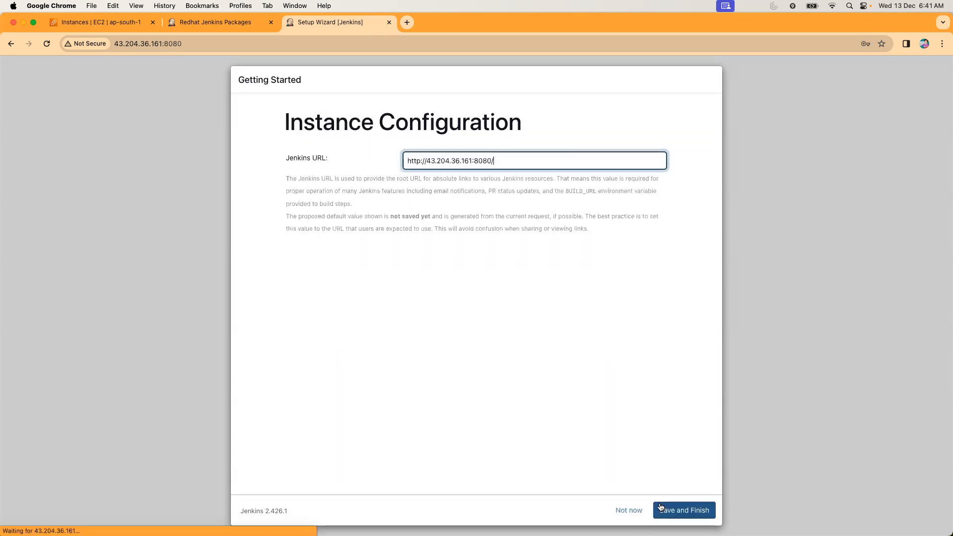
{"action": "left_click", "coordinate": [486, 192]}
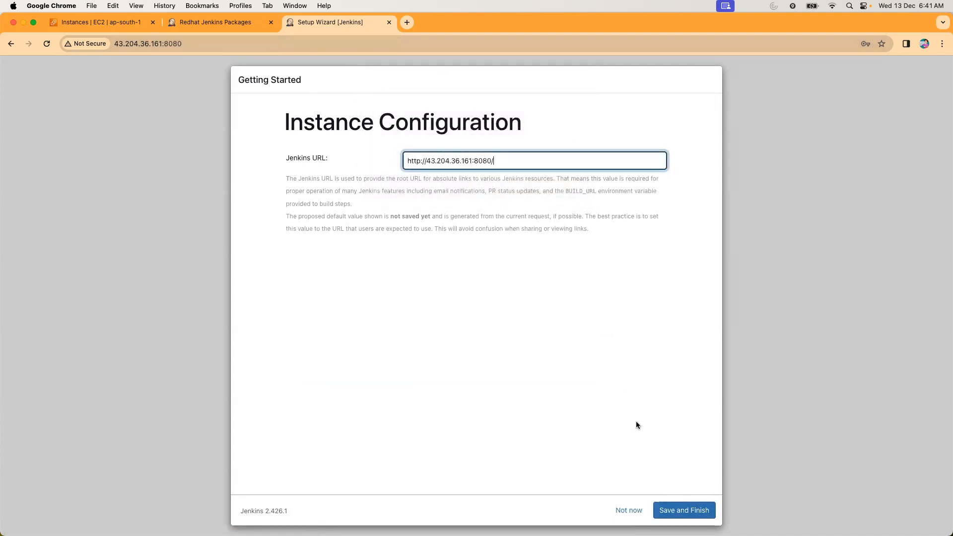
Save the proposed Jenkins URL to finish the instance configuration and start using Jenkins.
{"action": "left_click", "coordinate": [670, 509]}
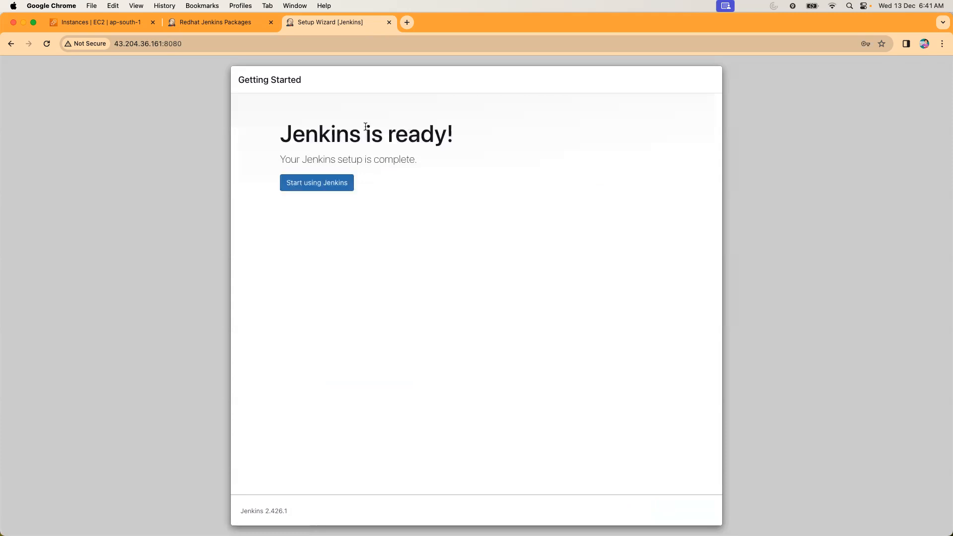
{"action": "left_click", "coordinate": [300, 190]}
{"action": "left_click", "coordinate": [317, 193]}
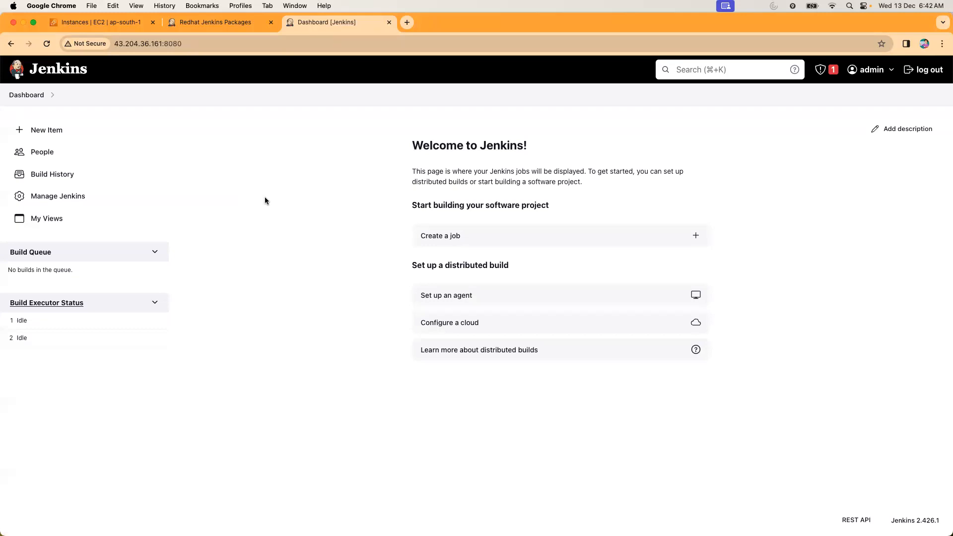
Check the port 8080 inbound rule of the demo instance in the EC2 console, and return to the Jenkins dashboard.
{"action": "left_click", "coordinate": [106, 25]}
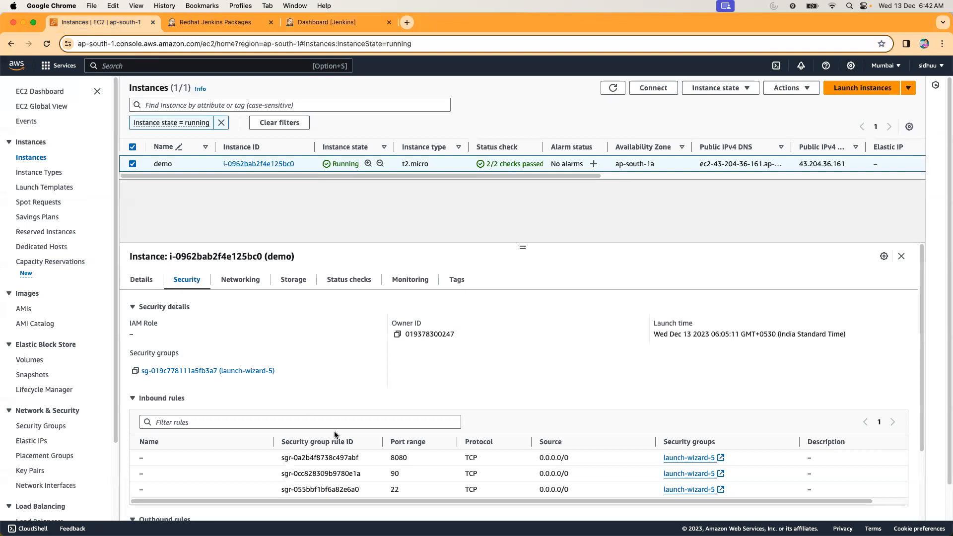
{"action": "left_click_drag", "start_coordinate": [395, 457], "coordinate": [411, 461]}
{"action": "left_click", "coordinate": [327, 22]}
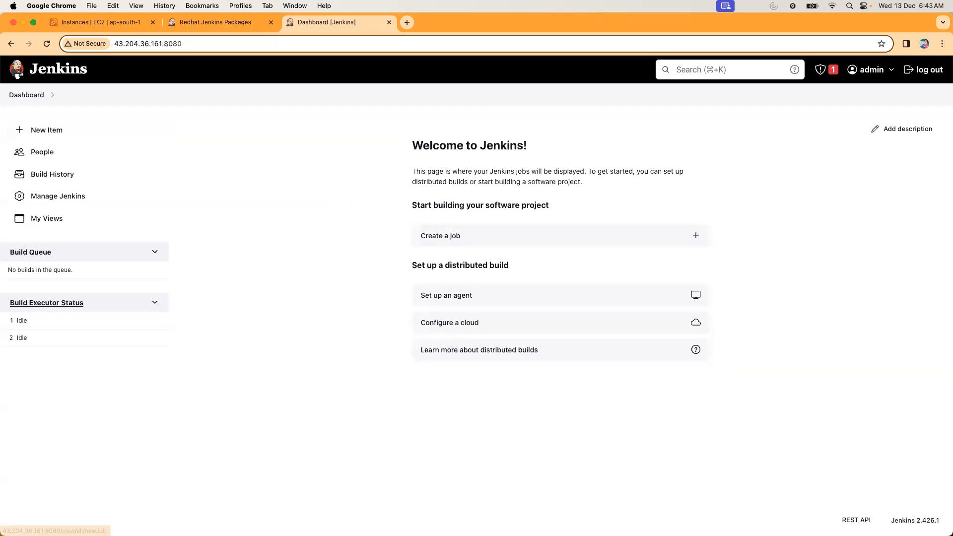
Create a new Freestyle project named job1.
{"action": "left_click", "coordinate": [37, 128]}
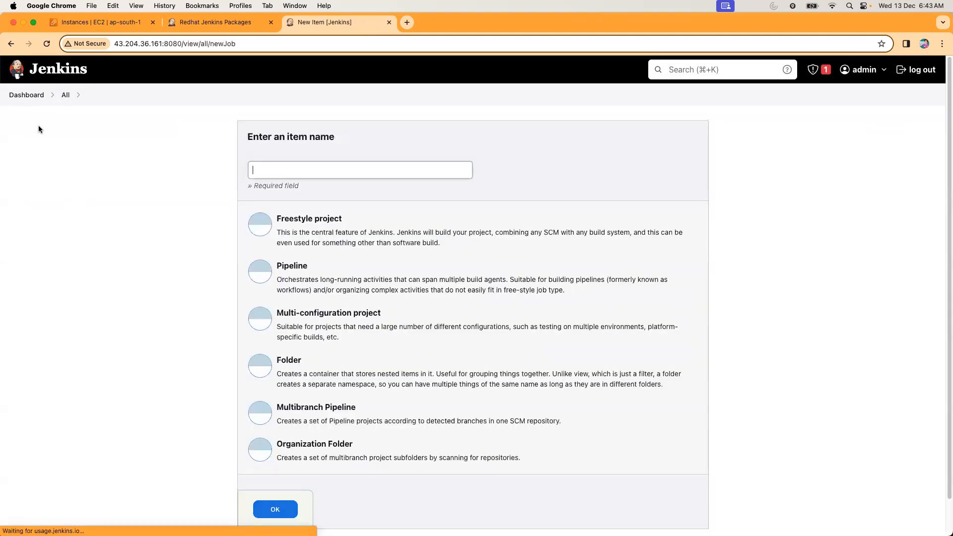
{"action": "type", "text": "j"}
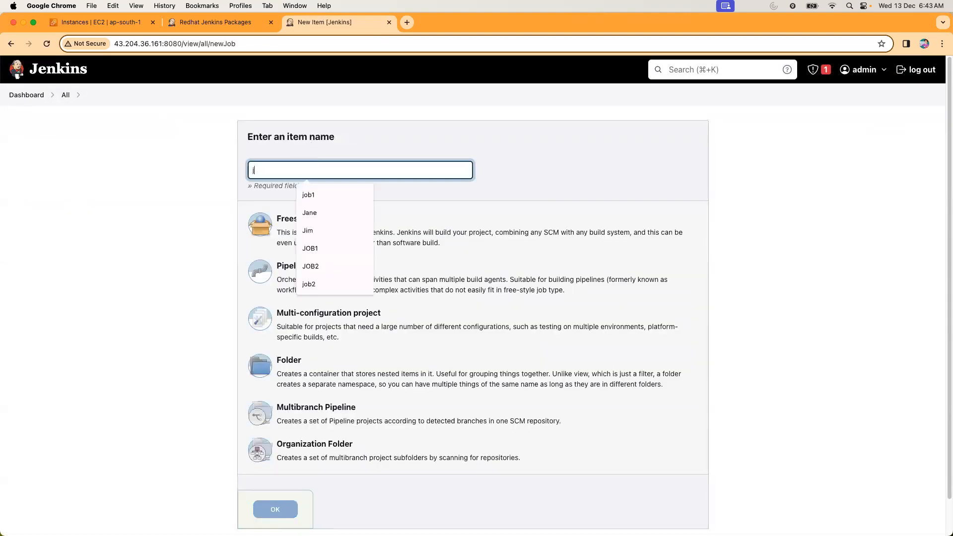
{"action": "type", "text": "ob1"}
{"action": "left_click", "coordinate": [347, 236]}
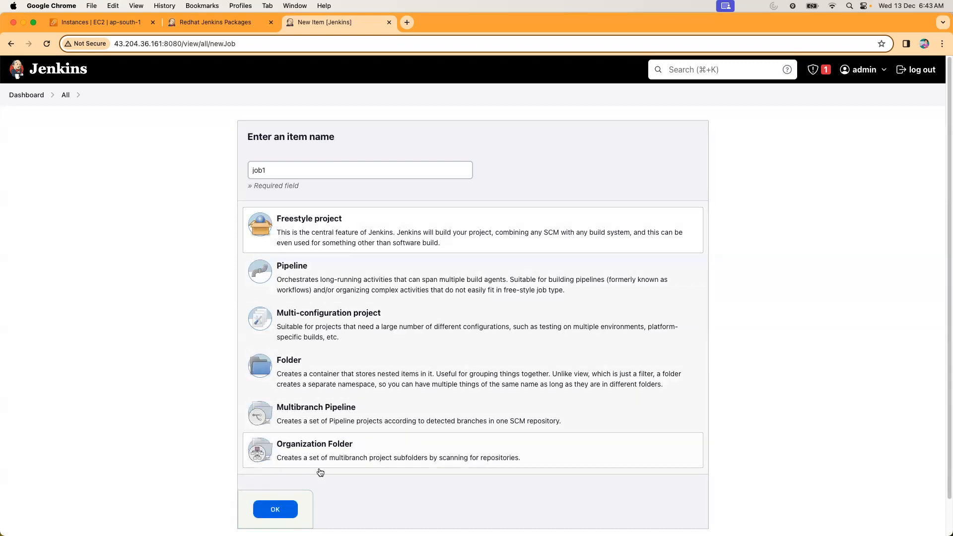
{"action": "left_click", "coordinate": [291, 508]}
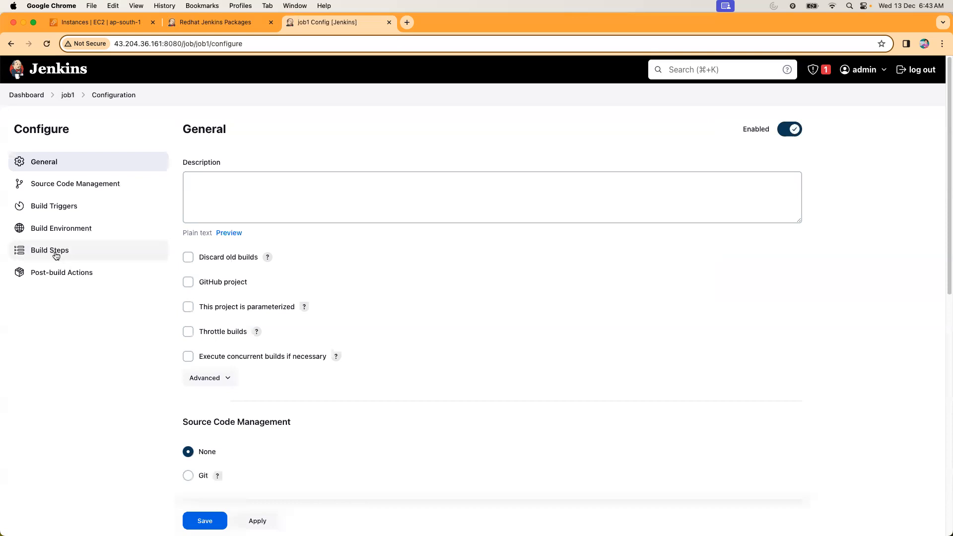
Add an Execute shell build step to job1 with the command echo "My First Jenkins Job" and save the job.
{"action": "scroll", "coordinate": [56, 256], "scroll_direction": "down", "scroll_amount": 5}
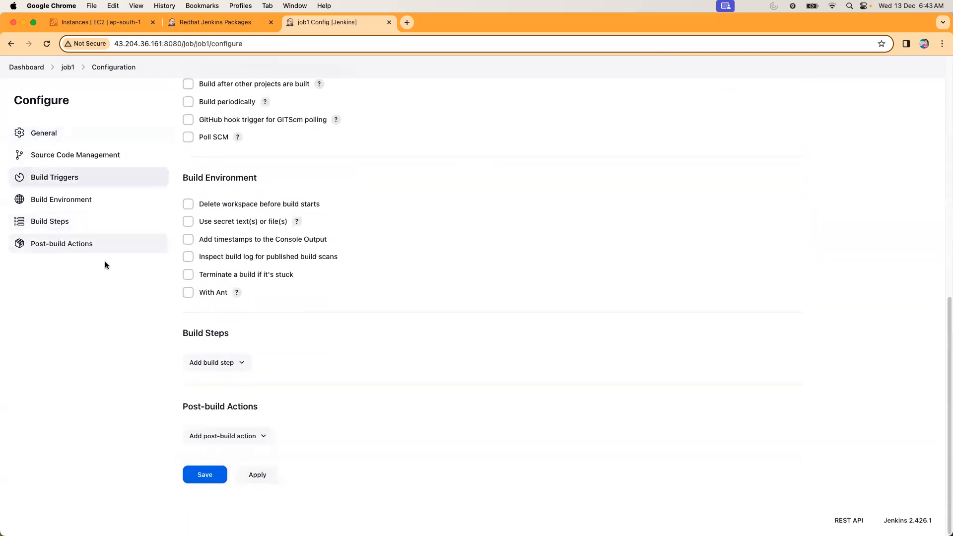
{"action": "left_click", "coordinate": [237, 363]}
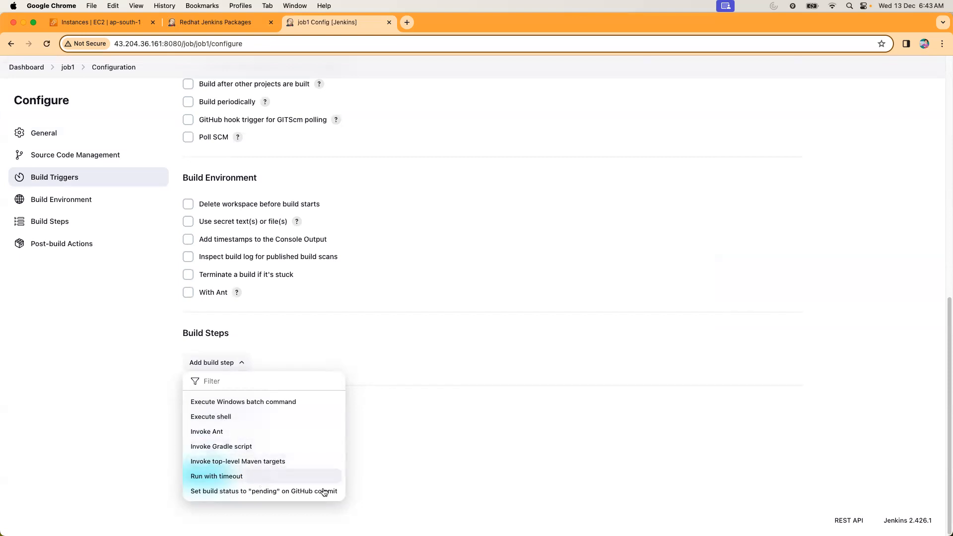
{"action": "left_click", "coordinate": [221, 417]}
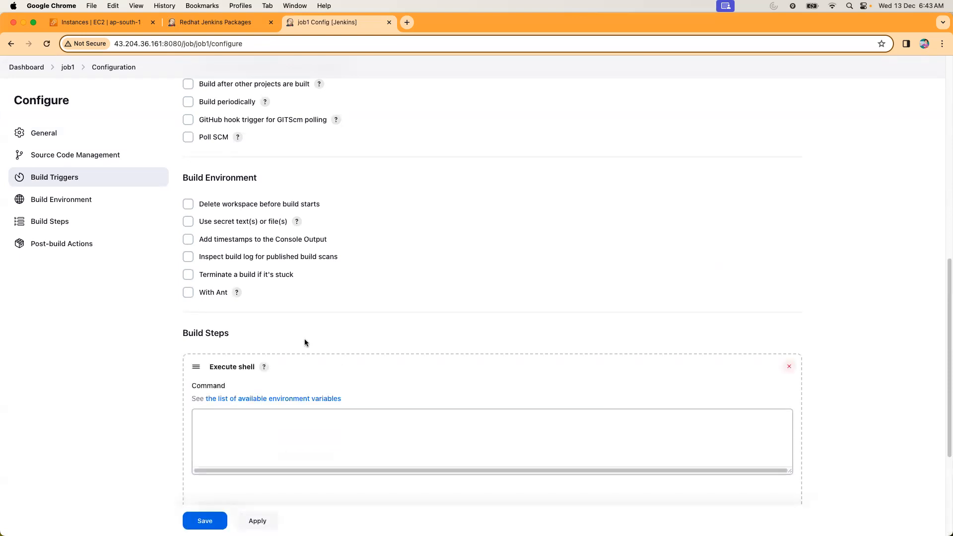
{"action": "scroll", "coordinate": [308, 338], "scroll_direction": "up", "scroll_amount": 1}
{"action": "left_click", "coordinate": [218, 451]}
{"action": "type", "text": "echo \"My Firs"}
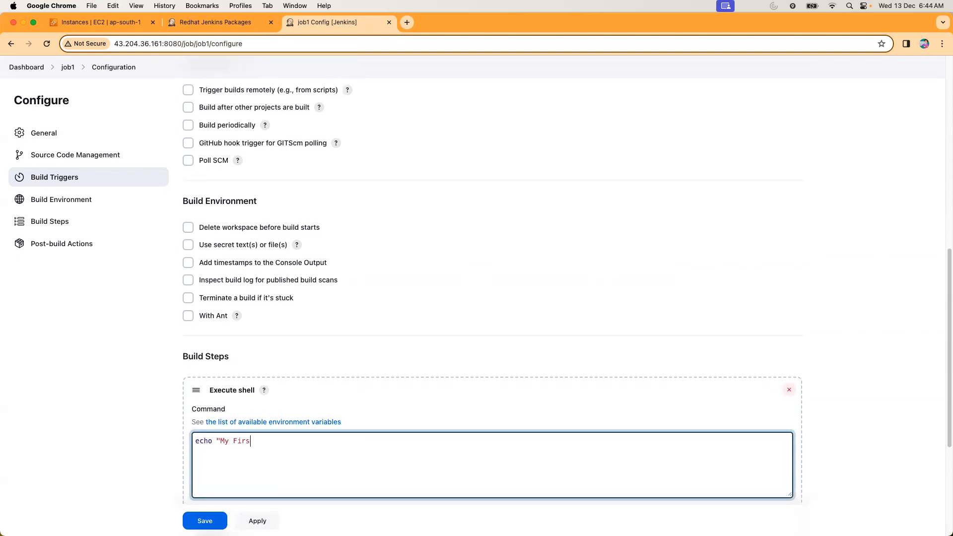
{"action": "type", "text": "t Jenkins Job\""}
{"action": "left_click", "coordinate": [208, 520]}
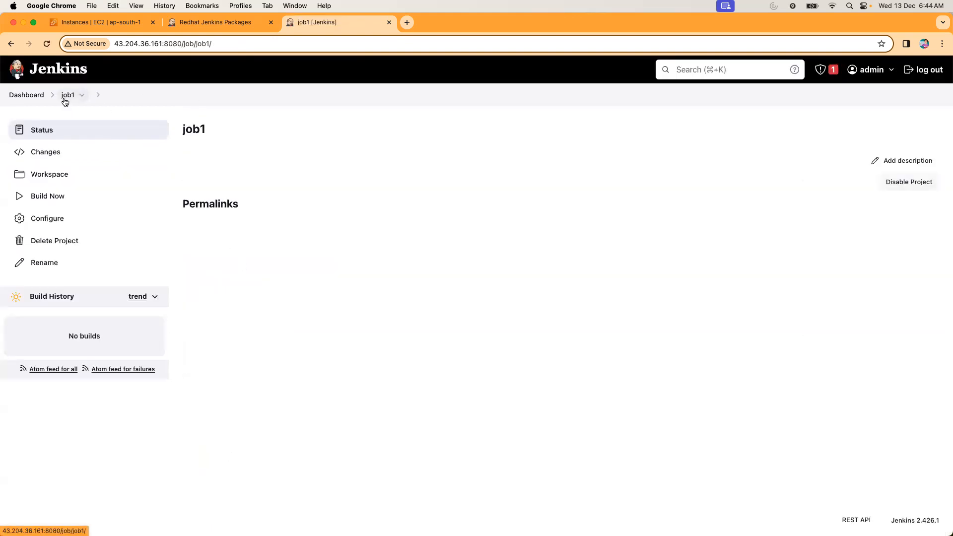
Run a build of job1 and examine the echoed text in the console output of build #1.
{"action": "left_click", "coordinate": [55, 194]}
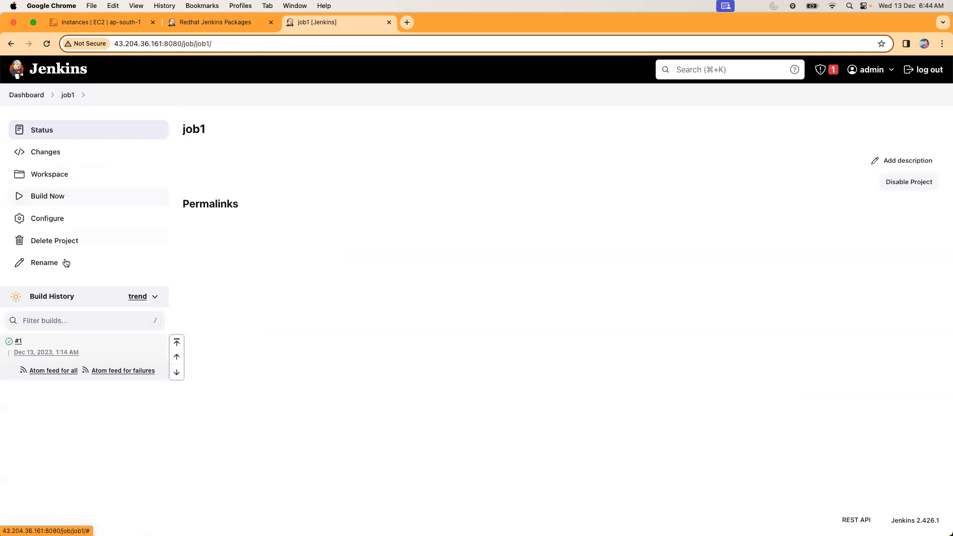
{"action": "left_click", "coordinate": [18, 341]}
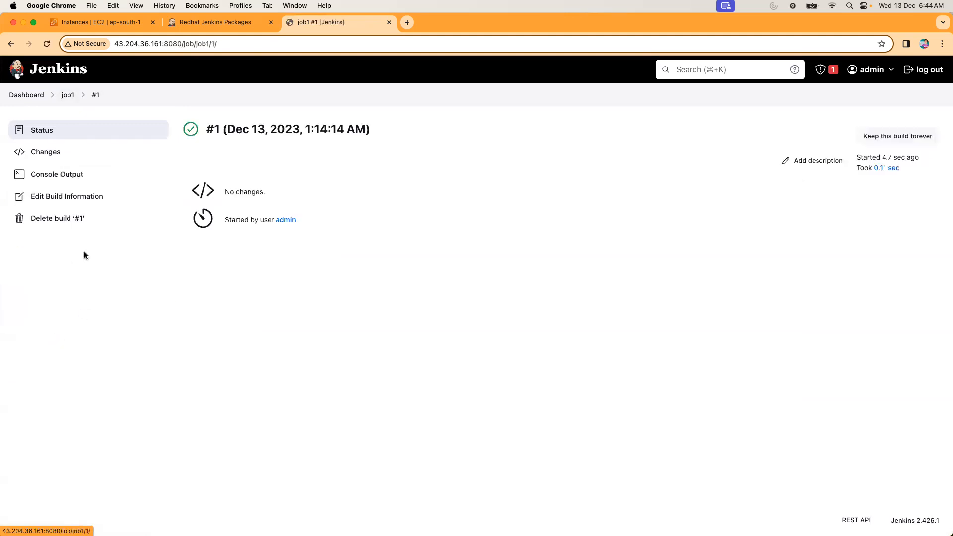
{"action": "left_click", "coordinate": [58, 181]}
{"action": "left_click_drag", "start_coordinate": [238, 162], "coordinate": [309, 229]}
{"action": "left_click", "coordinate": [309, 229]}
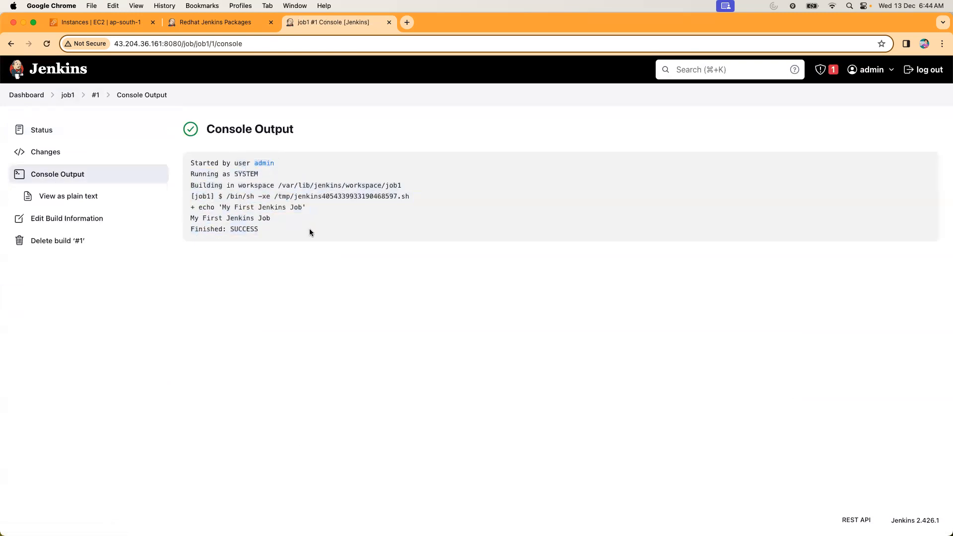
{"action": "left_click_drag", "start_coordinate": [190, 216], "coordinate": [276, 219]}
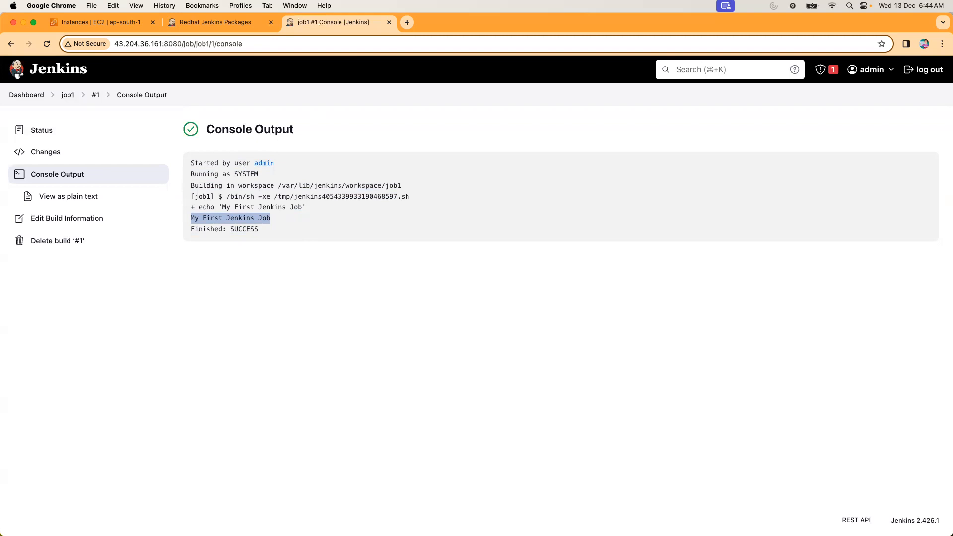
Return to job1, run another build, and open the console output of build #2.
{"action": "left_click", "coordinate": [70, 98]}
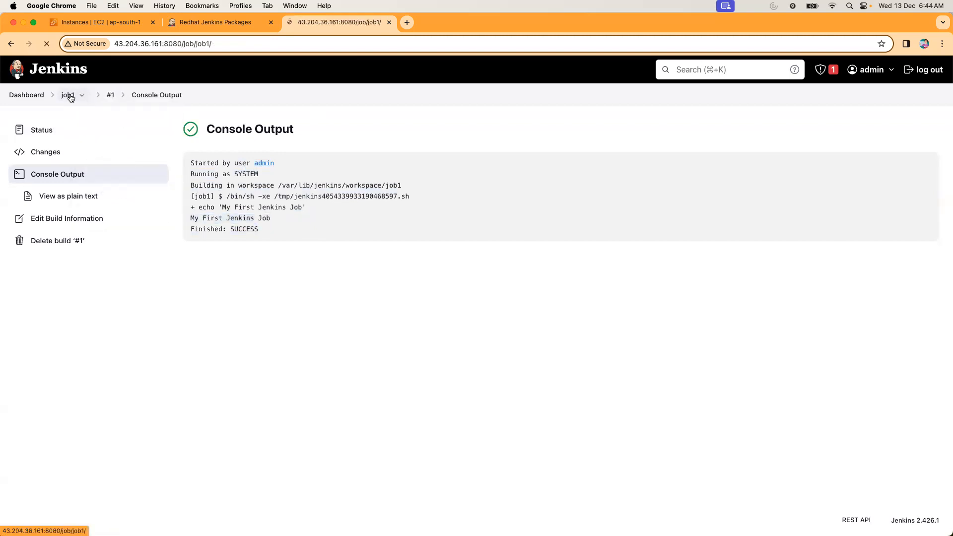
{"action": "left_click", "coordinate": [49, 196]}
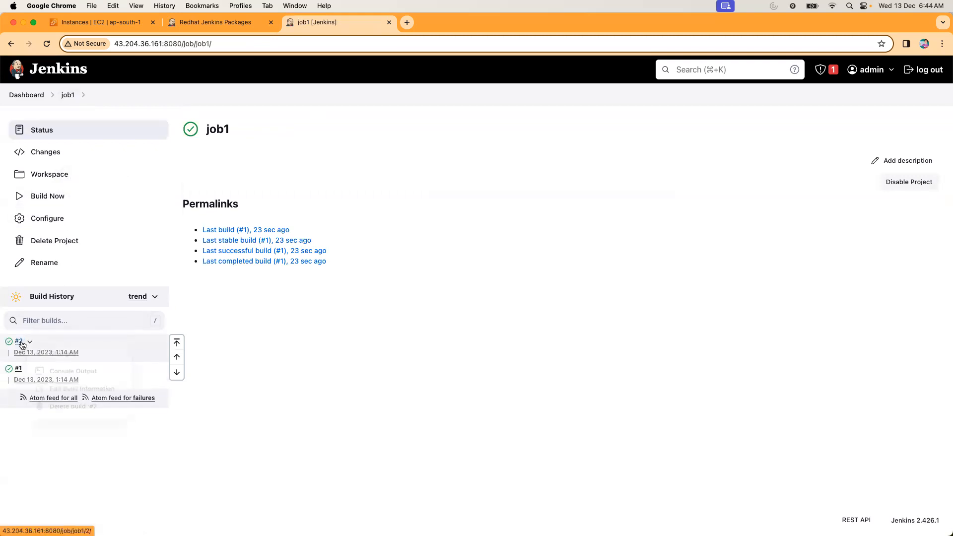
{"action": "left_click", "coordinate": [30, 341]}
{"action": "left_click", "coordinate": [19, 341]}
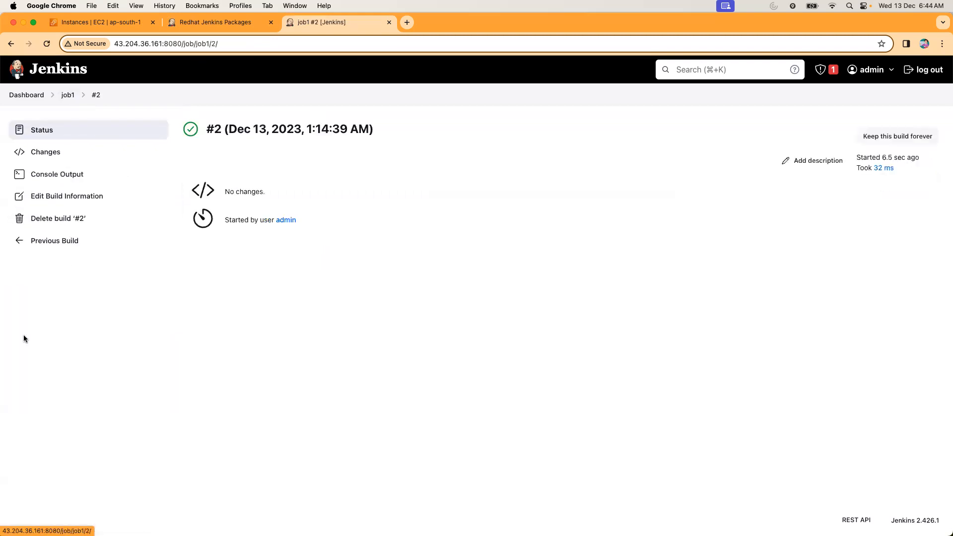
{"action": "left_click", "coordinate": [67, 175]}
Review the starting user, the workspace path and the executed echo command in build #2's console output.
{"action": "left_click_drag", "start_coordinate": [219, 164], "coordinate": [275, 163]}
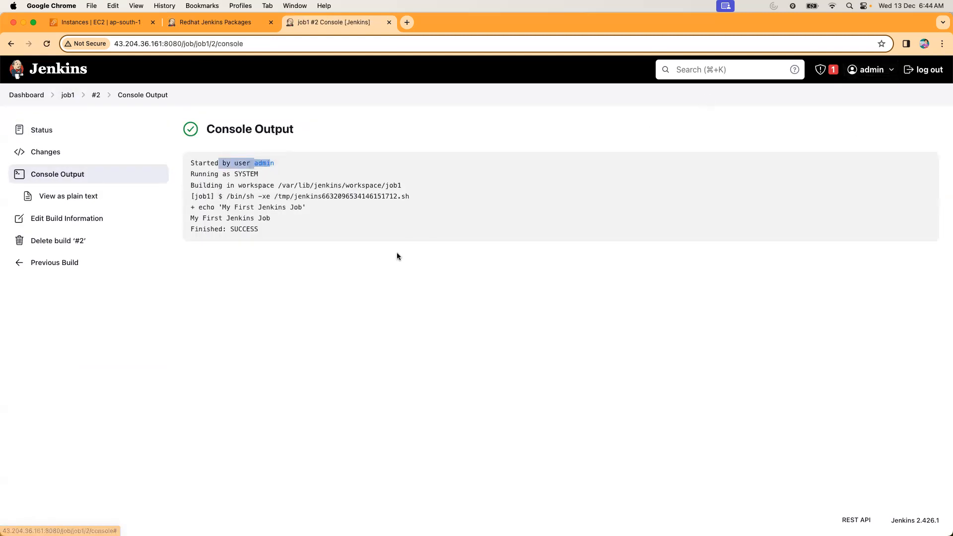
{"action": "left_click", "coordinate": [289, 181]}
{"action": "left_click_drag", "start_coordinate": [234, 173], "coordinate": [410, 188]}
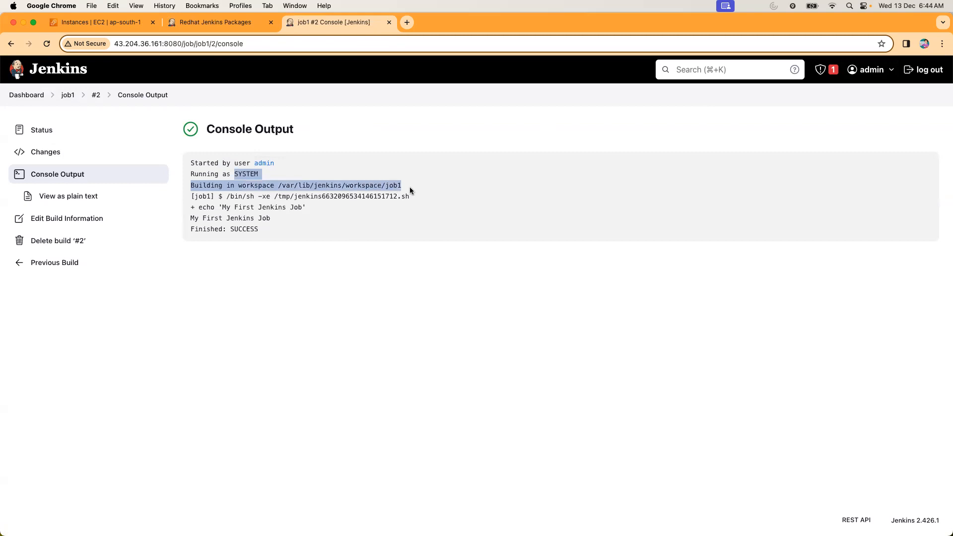
{"action": "left_click_drag", "start_coordinate": [278, 187], "coordinate": [403, 191]}
{"action": "left_click_drag", "start_coordinate": [190, 205], "coordinate": [325, 219]}
{"action": "left_click", "coordinate": [326, 219]}
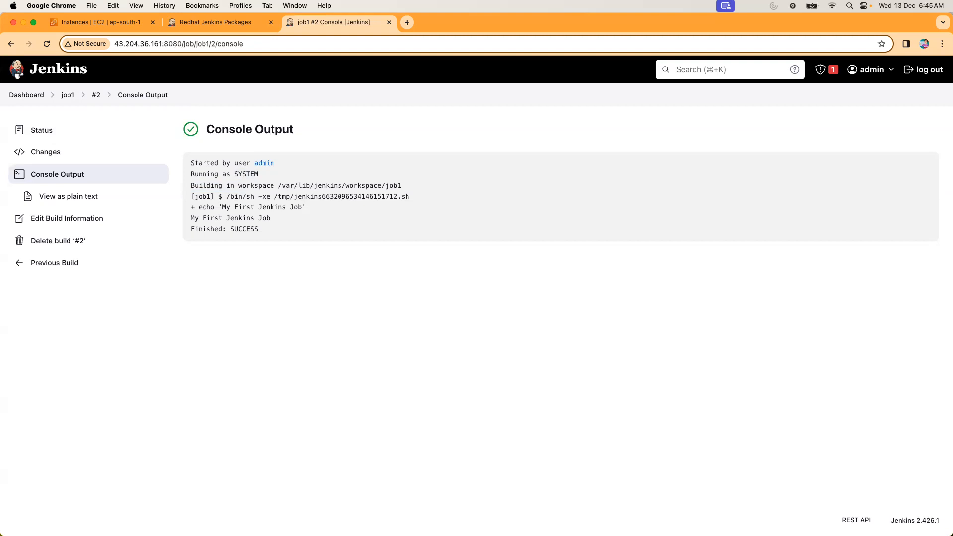
Switch to the terminal and run echo "hi" in the Jenkins home directory.
{"action": "key", "text": "ctrl+Right"}
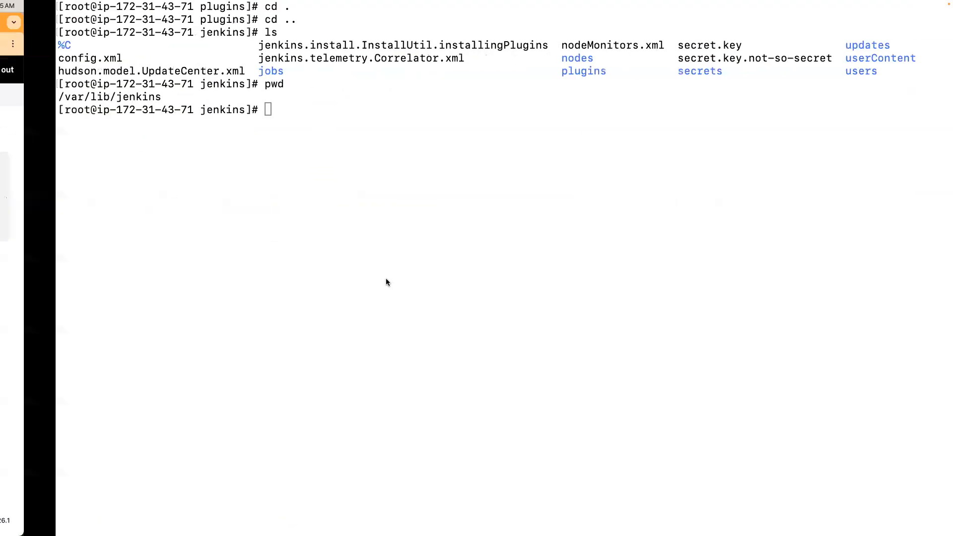
{"action": "type", "text": "echo \"hi\""}
{"action": "key", "text": "Return"}
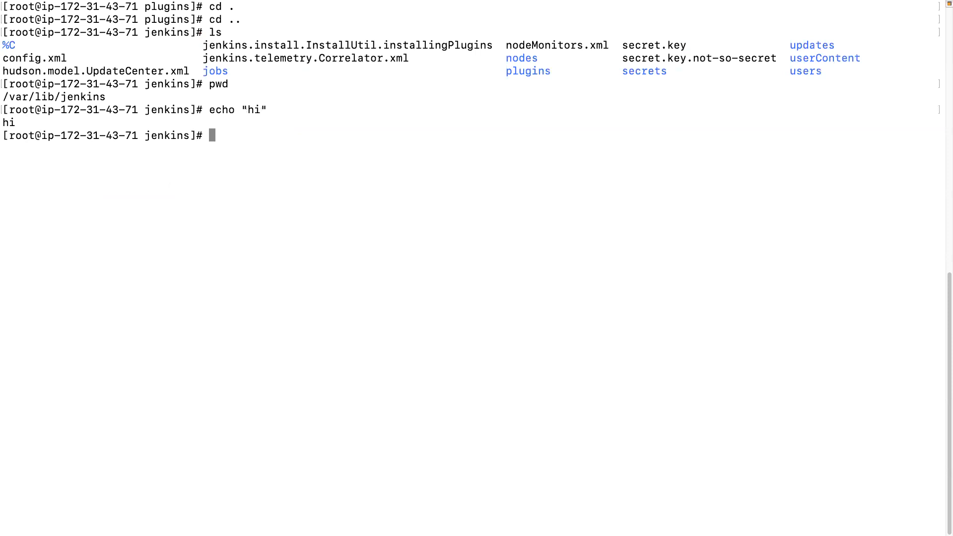
Return to Jenkins in the browser and create a new Freestyle project named job2 from the dashboard.
{"action": "key", "text": "ctrl+Left"}
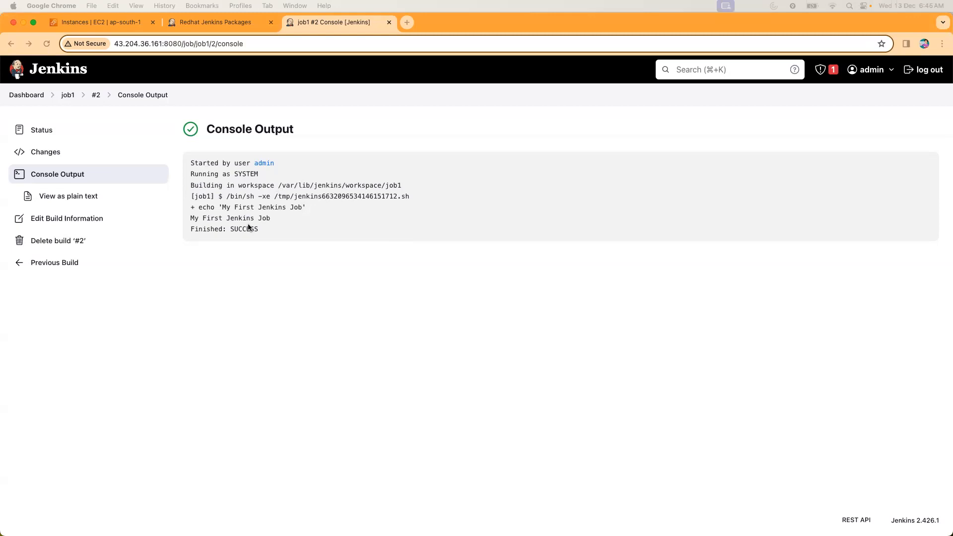
{"action": "left_click", "coordinate": [23, 95]}
{"action": "left_click", "coordinate": [46, 128]}
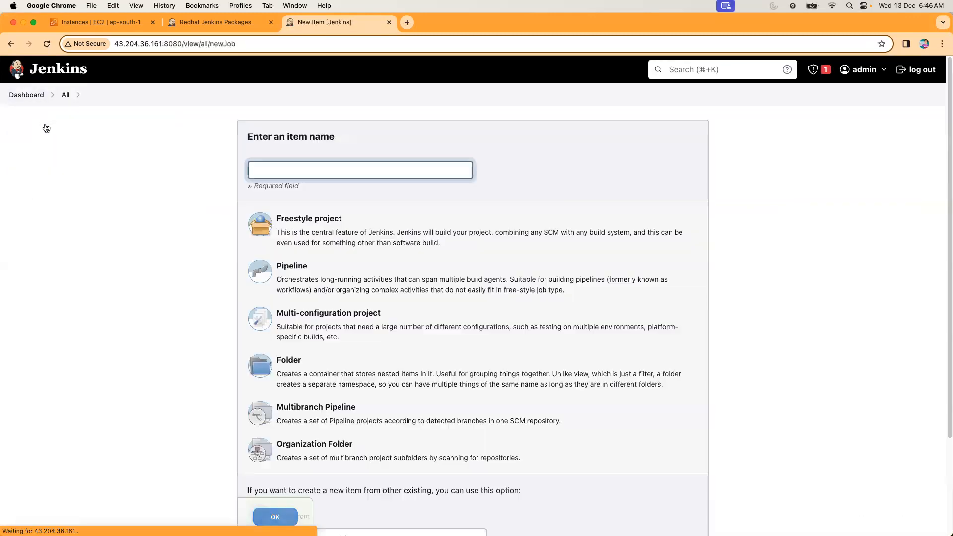
{"action": "type", "text": "job2"}
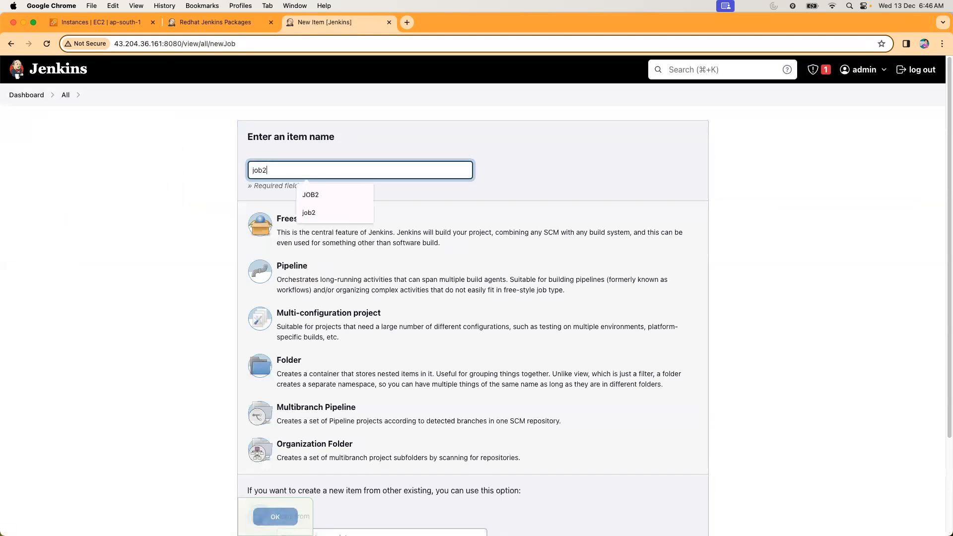
{"action": "left_click", "coordinate": [328, 247]}
{"action": "left_click", "coordinate": [273, 516]}
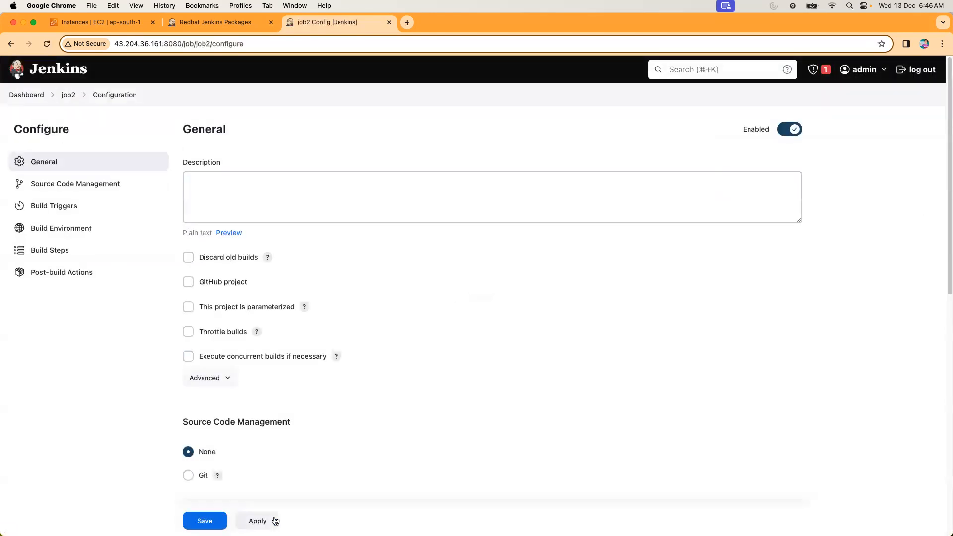
Add an Execute shell build step to job2 with the command date >> /tmp/date.txt.
{"action": "left_click", "coordinate": [55, 254]}
{"action": "left_click", "coordinate": [224, 363]}
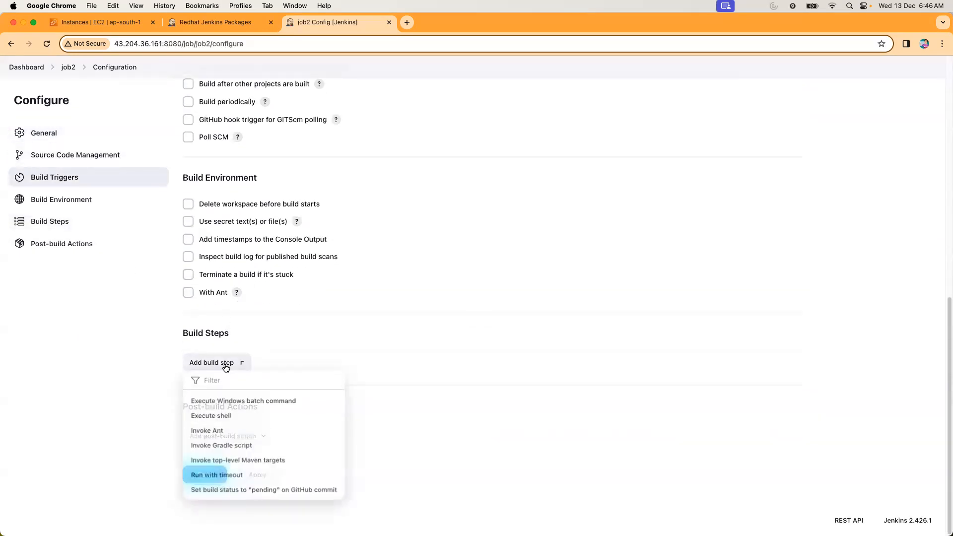
{"action": "left_click", "coordinate": [216, 416]}
{"action": "left_click", "coordinate": [214, 425]}
{"action": "type", "text": "date"}
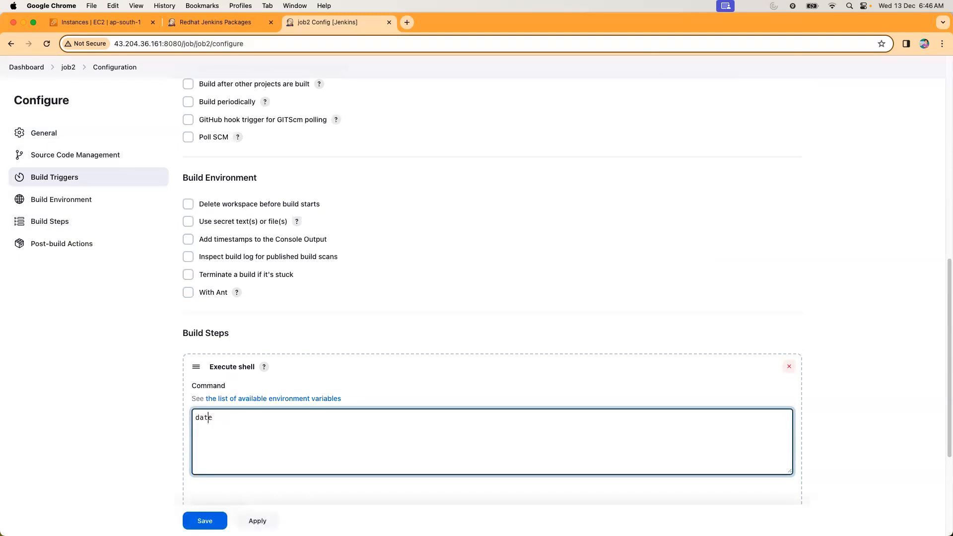
{"action": "key", "text": "Return"}
{"action": "key", "text": "End"}
{"action": "type", "text": ">> /tmp/date.txt"}
Add the command echo "HI" on a new line, remove the blank first line of the script, and save job2.
{"action": "key", "text": "Return"}
{"action": "type", "text": "echo \"HI"}
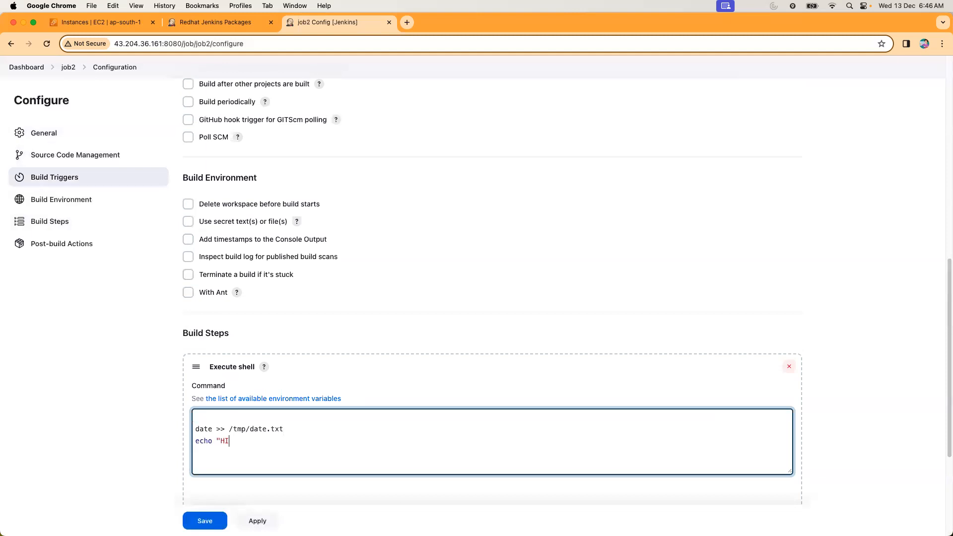
{"action": "type", "text": "\""}
{"action": "key", "text": "BackSpace"}
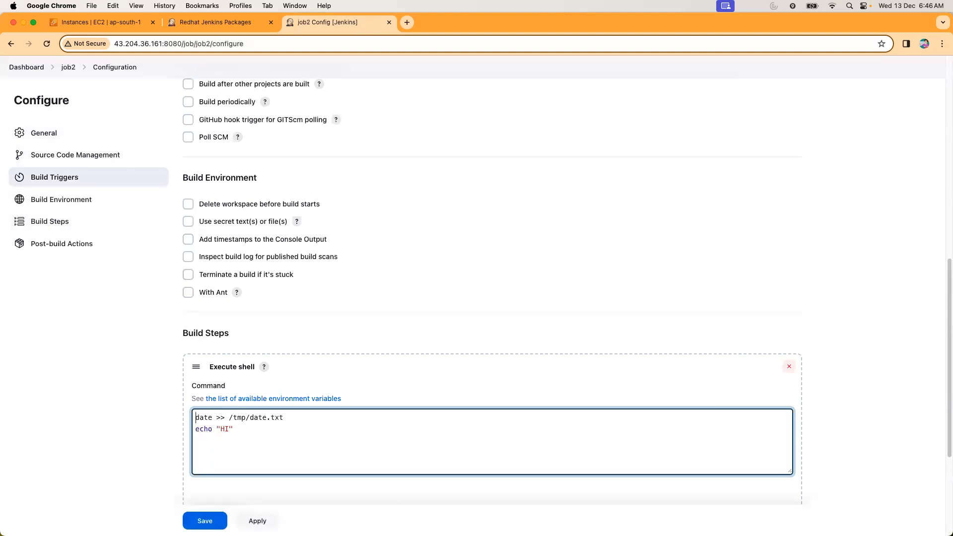
{"action": "left_click", "coordinate": [204, 521]}
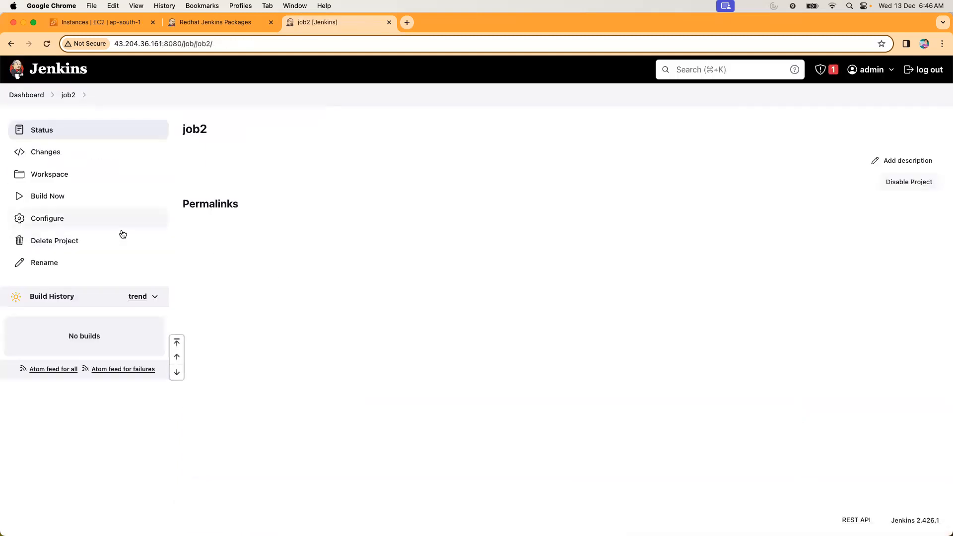
Switch to the terminal, change to the /tmp directory and list its contents.
{"action": "key", "text": "ctrl+Right"}
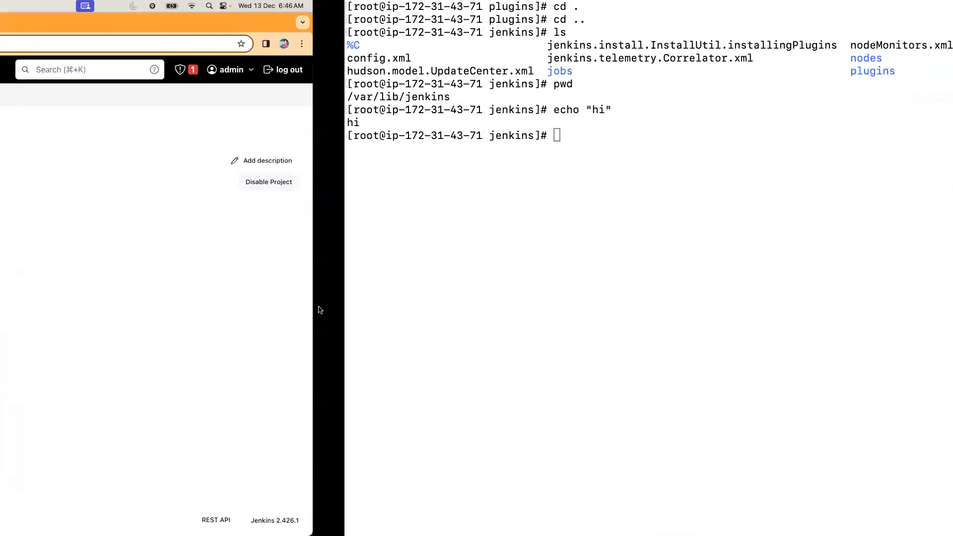
{"action": "type", "text": "cd "}
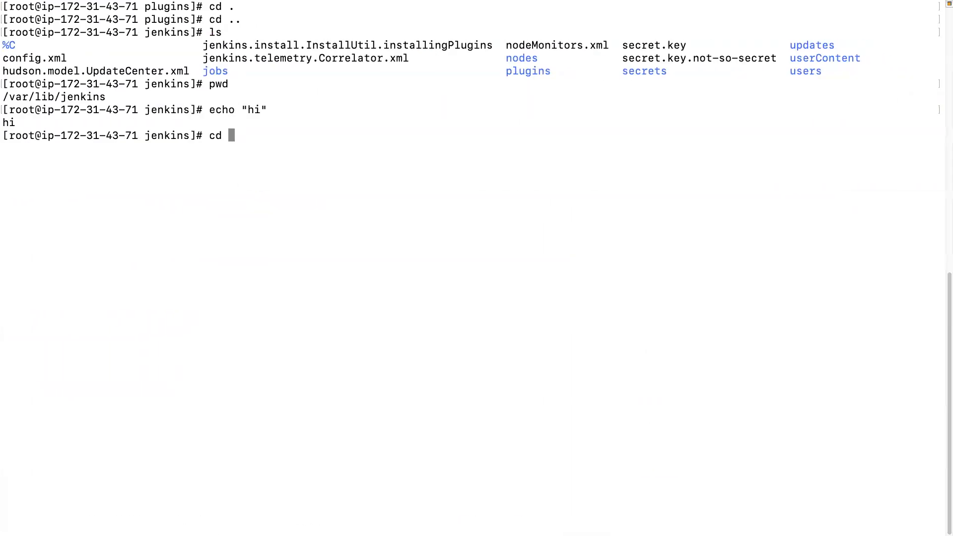
{"action": "type", "text": "/tmp"}
{"action": "key", "text": "Return"}
{"action": "type", "text": "ls"}
{"action": "key", "text": "Return"}
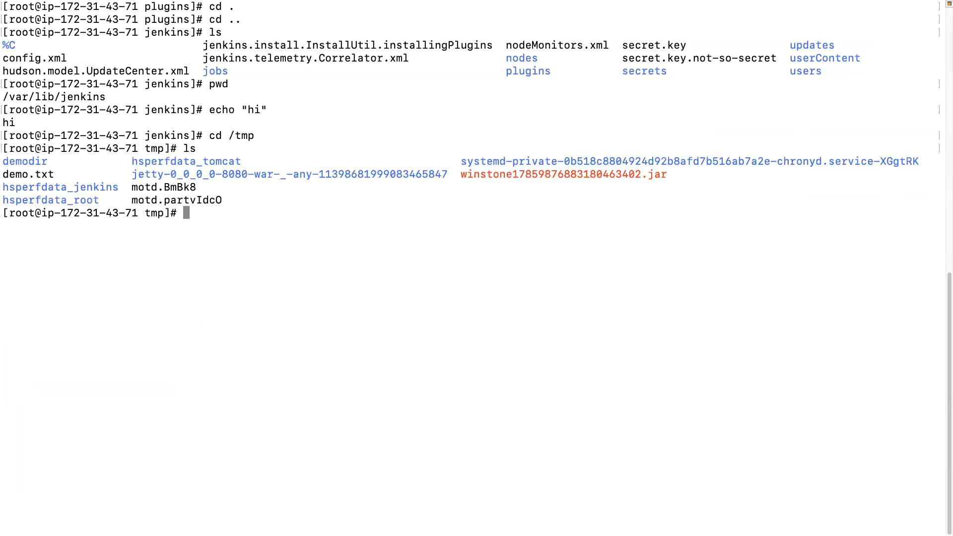
Try to display the contents of date.txt in /tmp before job2 is built.
{"action": "type", "text": "cat date.txt"}
{"action": "key", "text": "Return"}
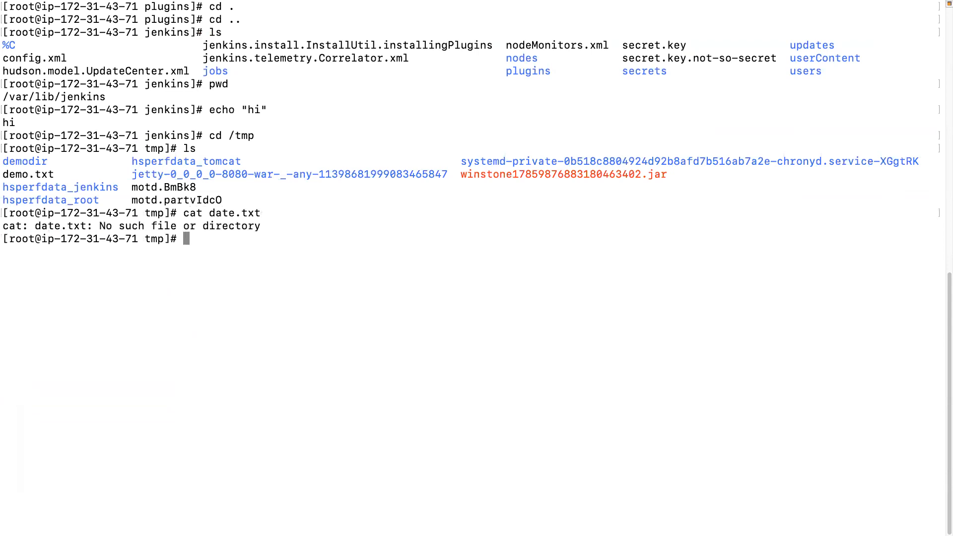
Return to Jenkins in the browser, run a build of job2, and examine the console output of build #1.
{"action": "key", "text": "ctrl+Left"}
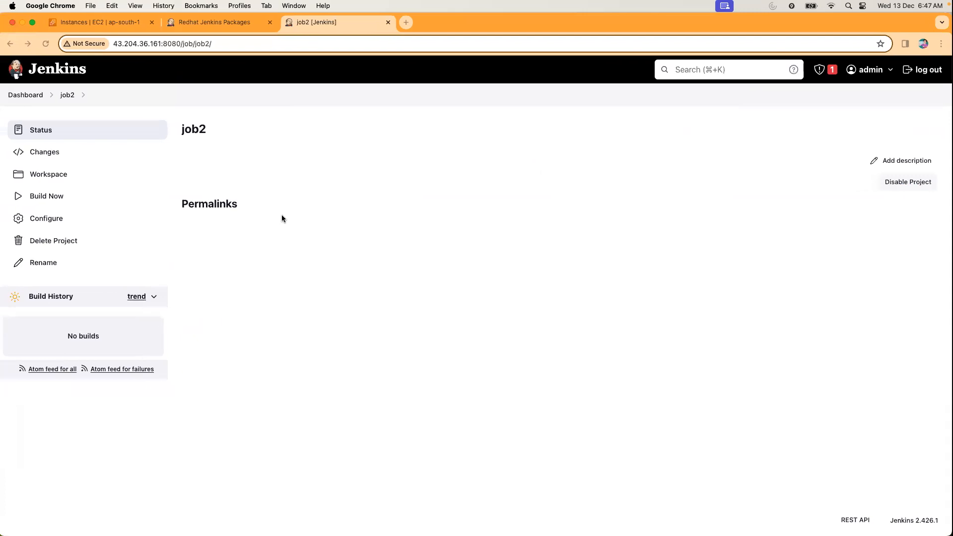
{"action": "left_click", "coordinate": [53, 199]}
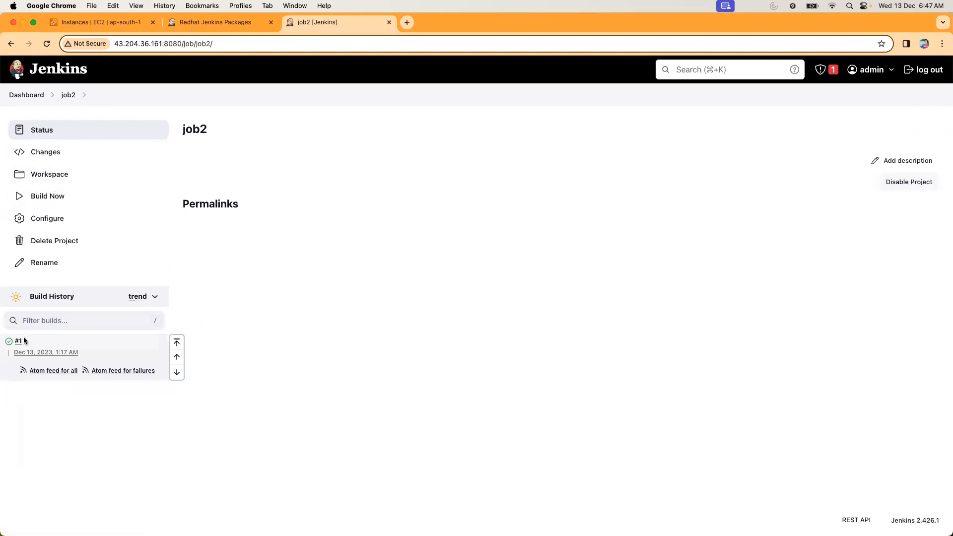
{"action": "left_click", "coordinate": [22, 341]}
{"action": "left_click", "coordinate": [70, 176]}
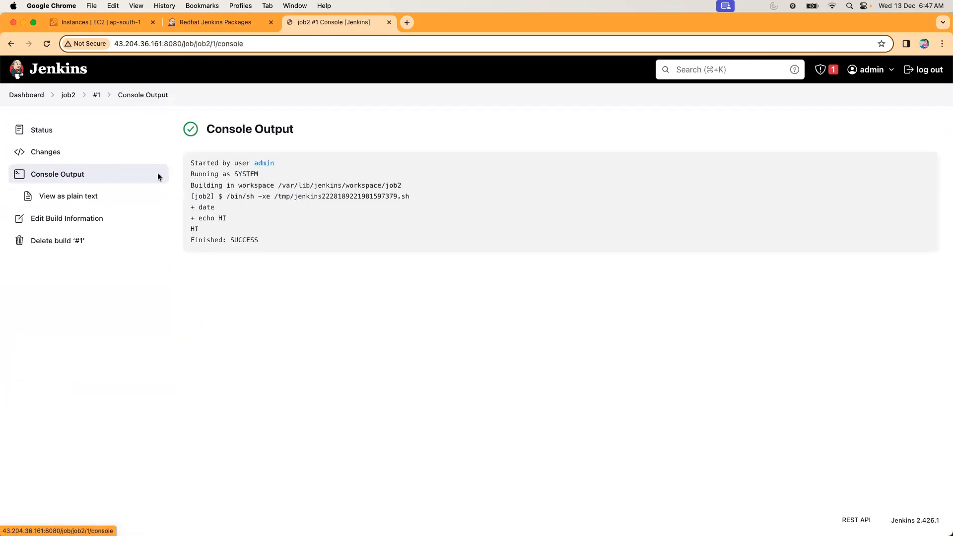
{"action": "left_click_drag", "start_coordinate": [199, 207], "coordinate": [246, 209]}
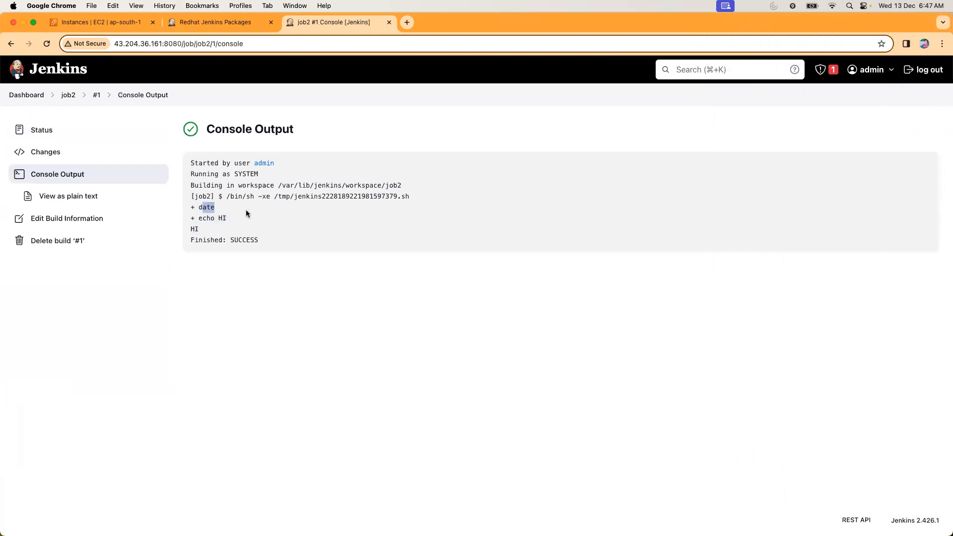
Switch to the terminal, list the files in /tmp and display the contents of date.txt.
{"action": "key", "text": "ctrl+Right"}
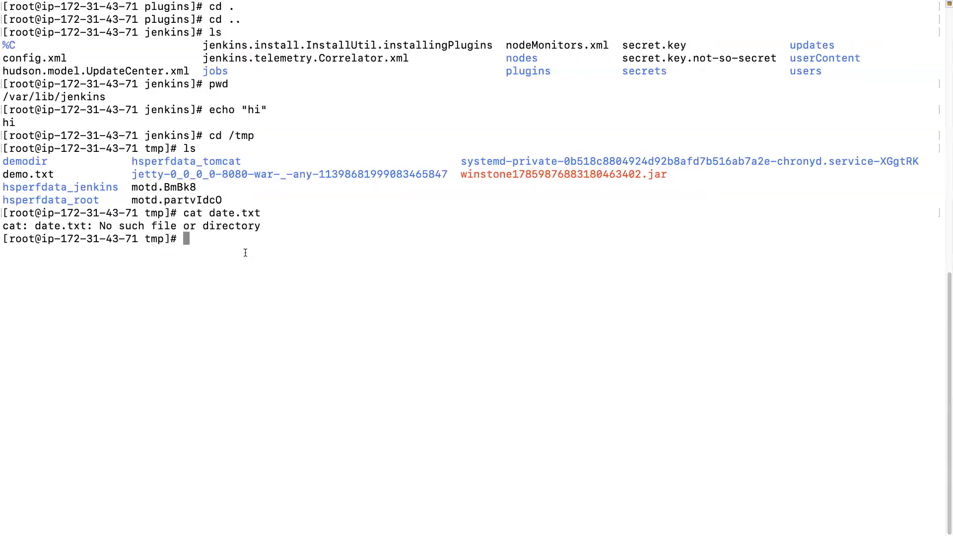
{"action": "key", "text": "Up"}
{"action": "key", "text": "Return"}
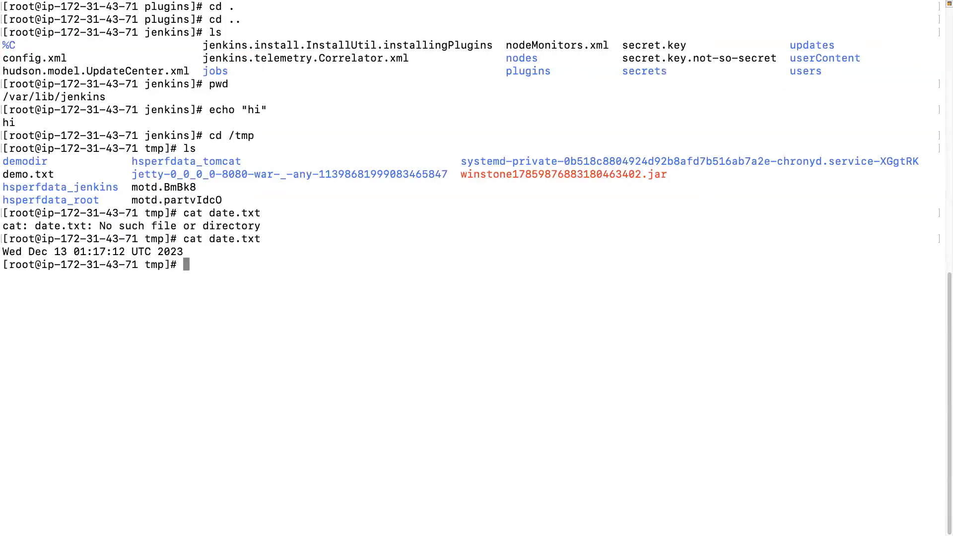
{"action": "type", "text": "ls"}
{"action": "key", "text": "Return"}
{"action": "key", "text": "Up"}
{"action": "key", "text": "Up"}
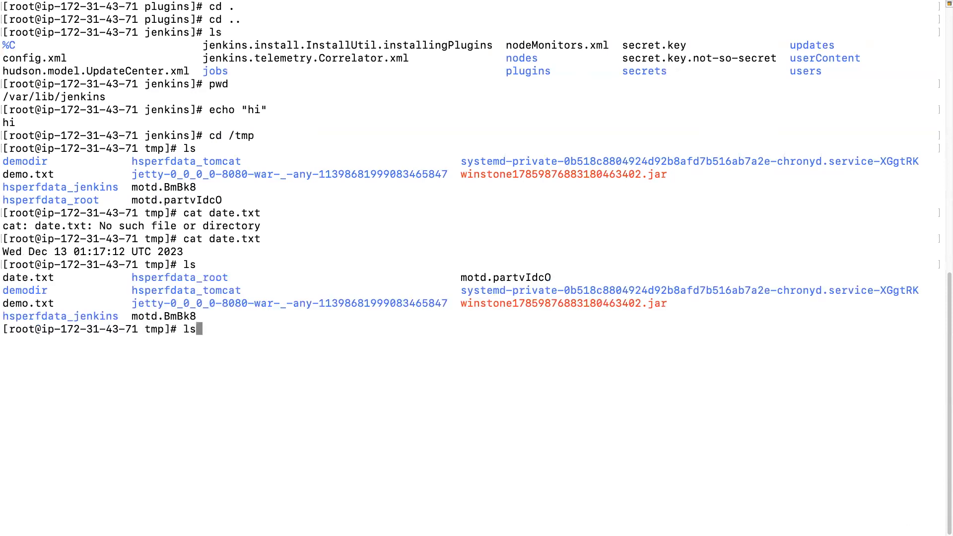
{"action": "key", "text": "Return"}
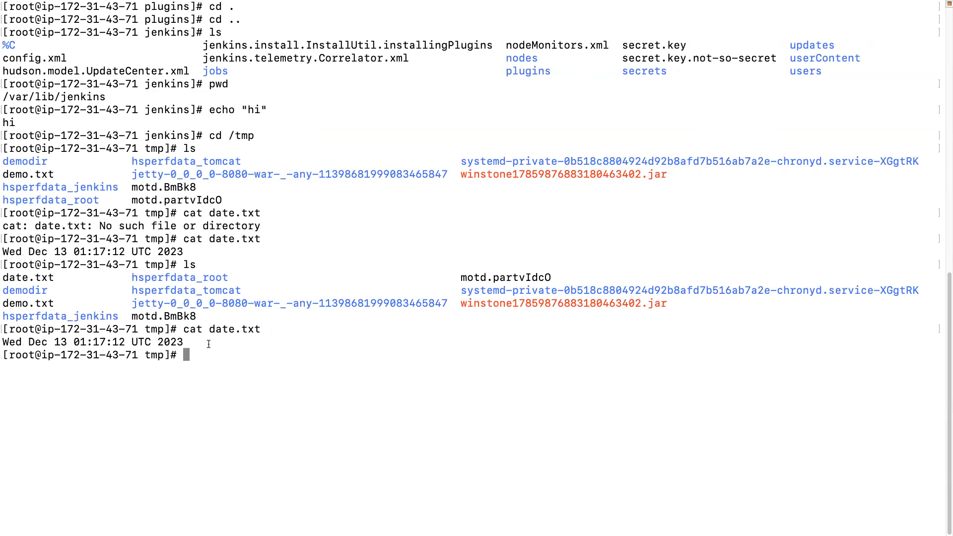
Return to Jenkins in the browser and run another build of job2 from its project page.
{"action": "key", "text": "ctrl+Left"}
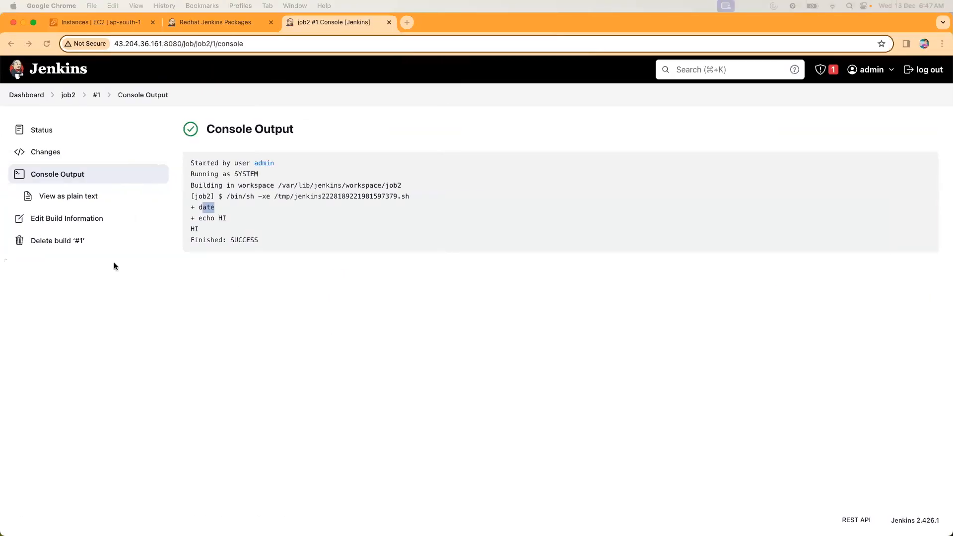
{"action": "left_click", "coordinate": [68, 94]}
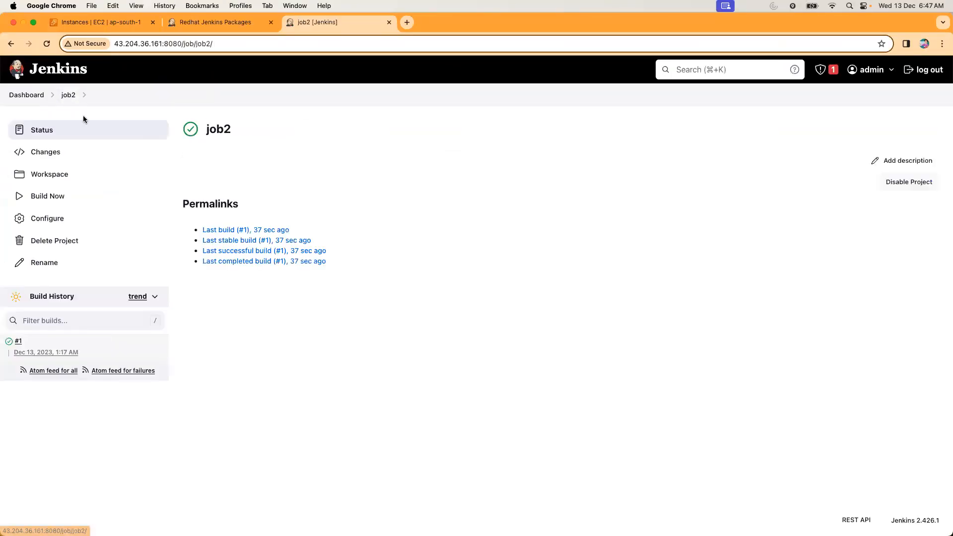
{"action": "left_click", "coordinate": [50, 198]}
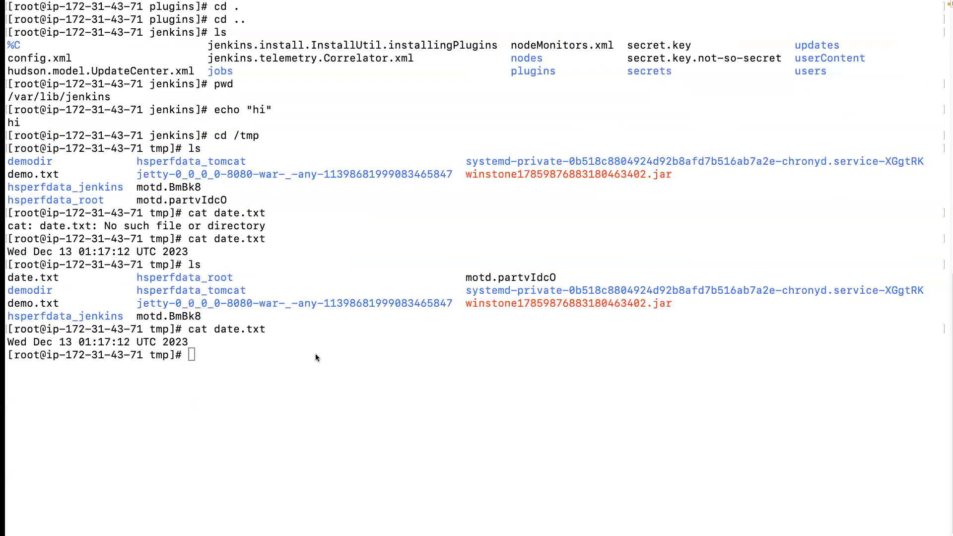
Display date.txt again in the terminal and compare the timestamps written by the job2 builds.
{"action": "key", "text": "Up"}
{"action": "key", "text": "Return"}
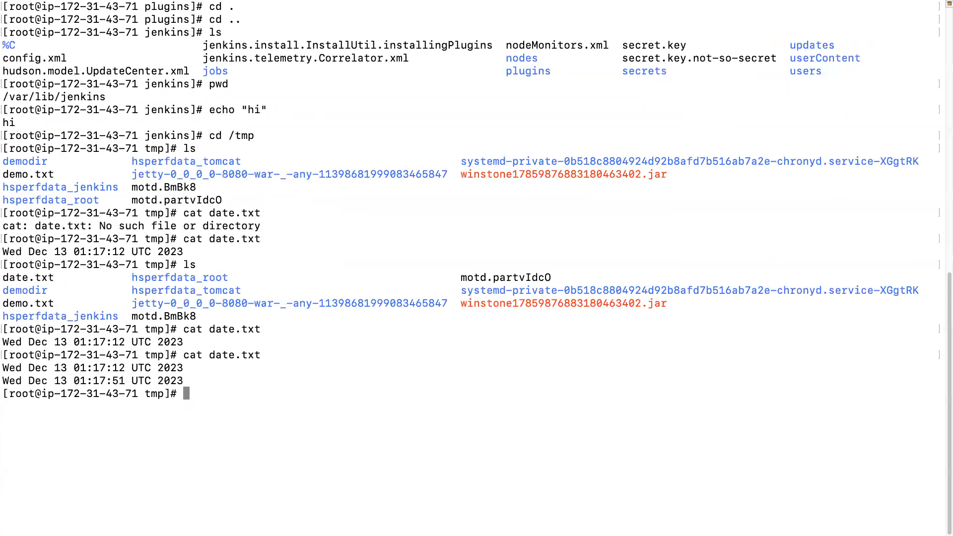
{"action": "left_click_drag", "start_coordinate": [29, 364], "coordinate": [144, 363]}
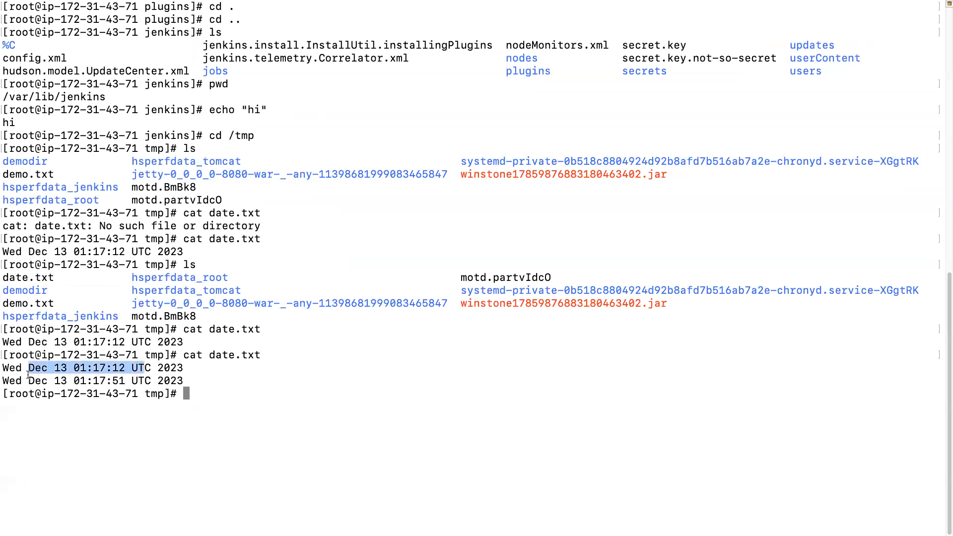
{"action": "left_click_drag", "start_coordinate": [28, 375], "coordinate": [139, 376]}
{"action": "left_click", "coordinate": [137, 375]}
{"action": "left_click_drag", "start_coordinate": [73, 380], "coordinate": [150, 373]}
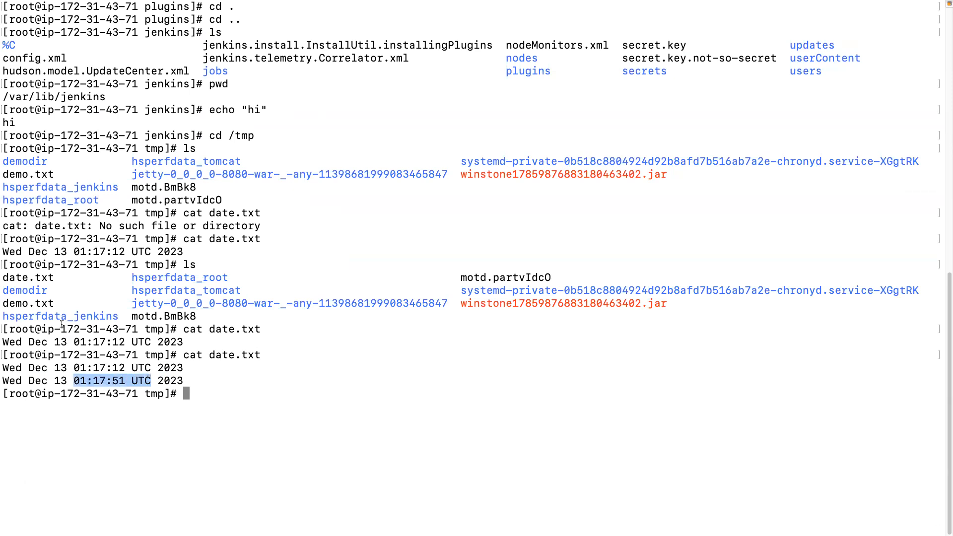
{"action": "left_click", "coordinate": [208, 410]}
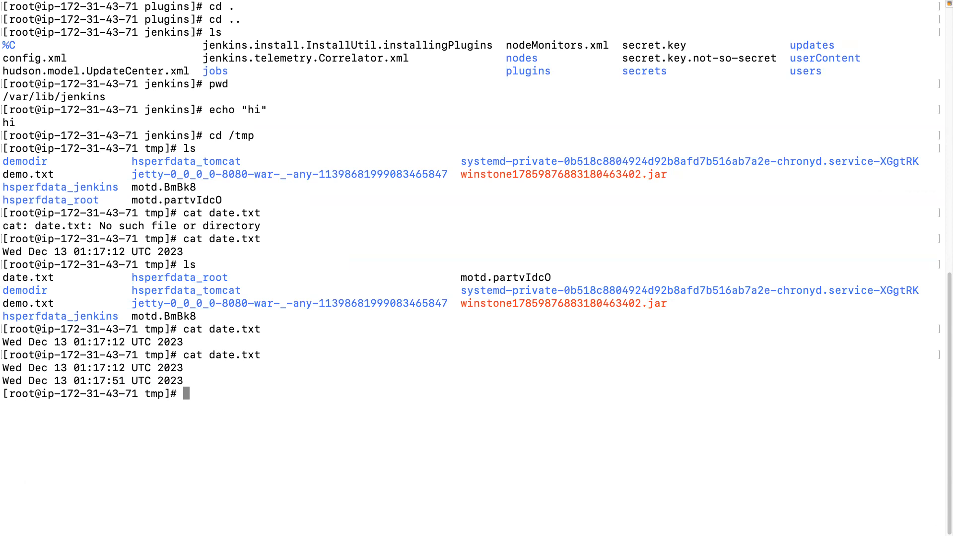
List the /tmp files once more, redisplay date.txt, and examine its timestamp lines.
{"action": "key", "text": "super+Tab"}
{"action": "left_click", "coordinate": [240, 381]}
{"action": "type", "text": "ls"}
{"action": "key", "text": "Return"}
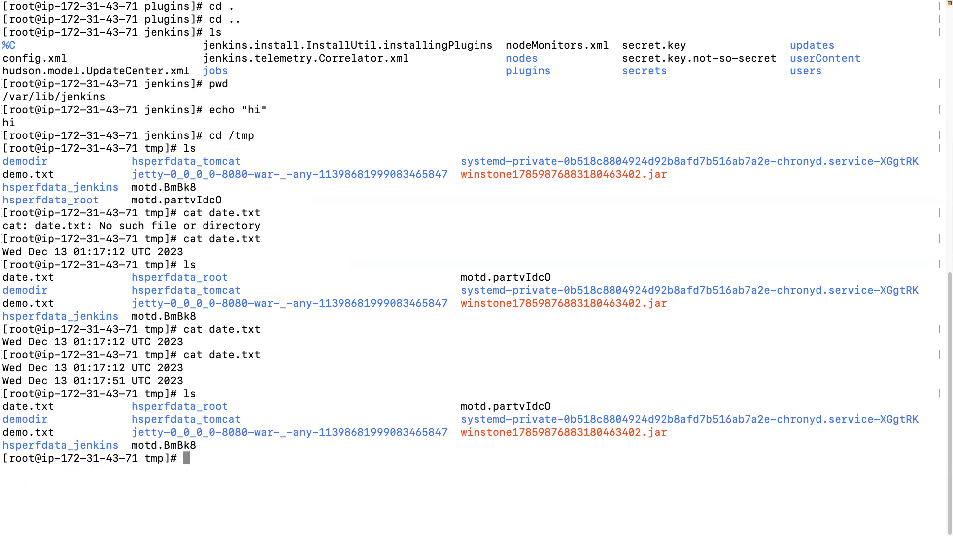
{"action": "key", "text": "Up"}
{"action": "key", "text": "Up"}
{"action": "key", "text": "super+Tab"}
{"action": "left_click", "coordinate": [356, 474]}
{"action": "key", "text": "Return"}
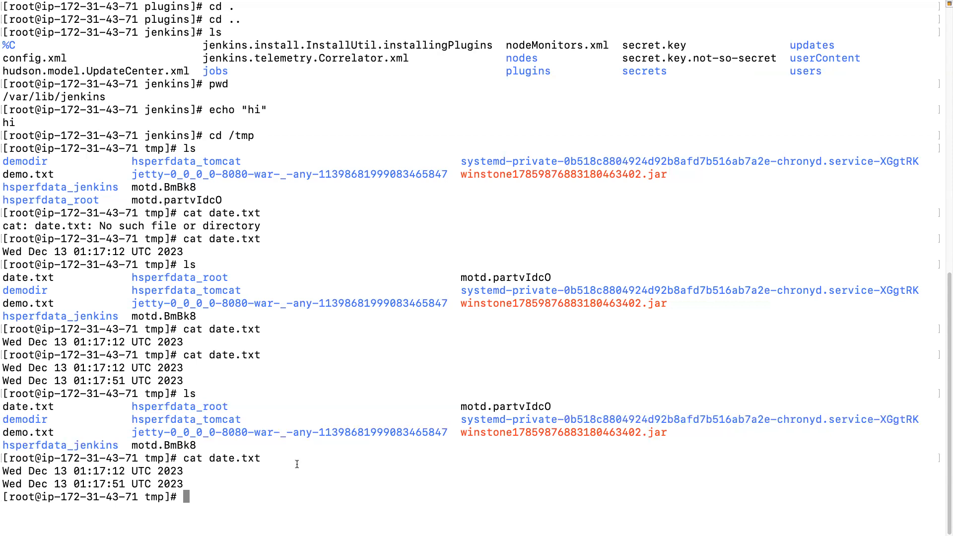
{"action": "left_click_drag", "start_coordinate": [99, 470], "coordinate": [178, 489]}
{"action": "left_click", "coordinate": [178, 489]}
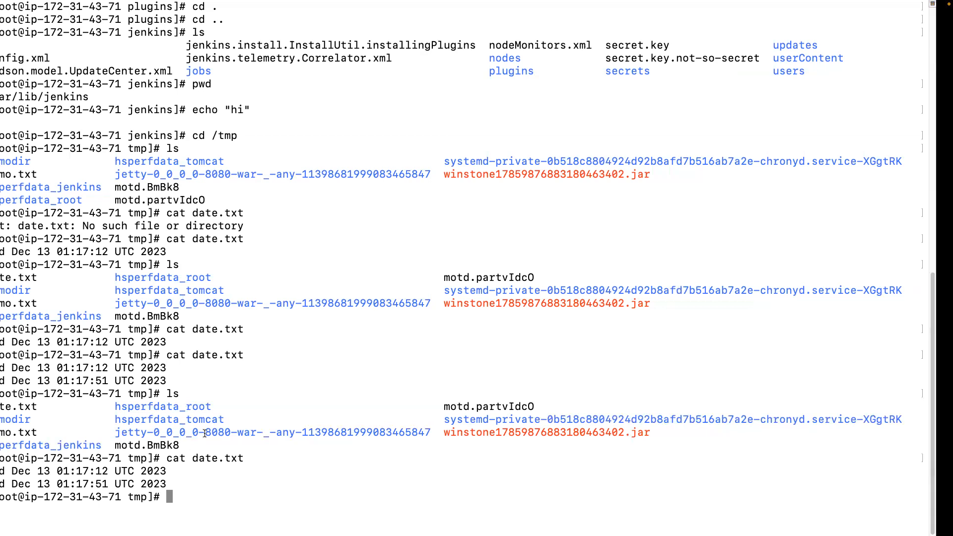
Return to Jenkins in the browser and view the console output of job2 build #2.
{"action": "key", "text": "ctrl+Left"}
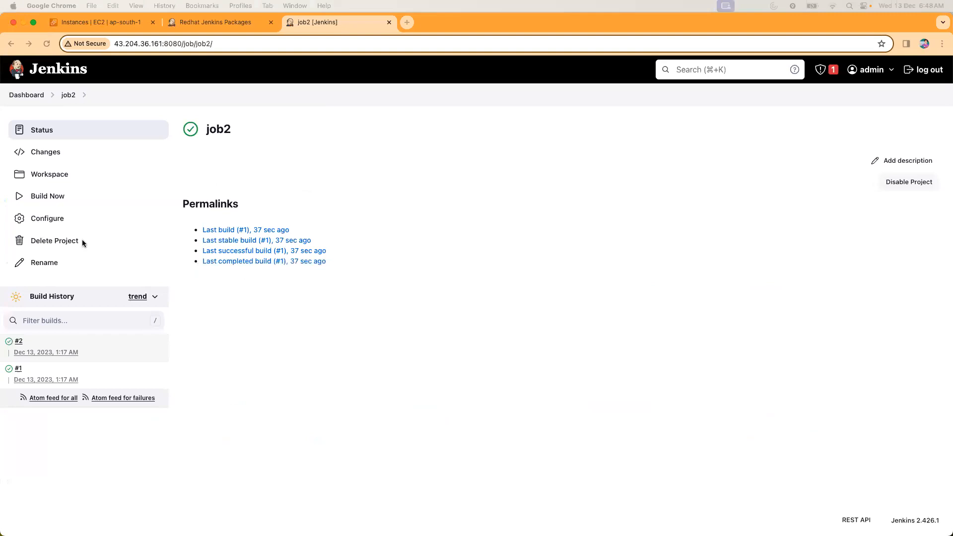
{"action": "left_click", "coordinate": [19, 342]}
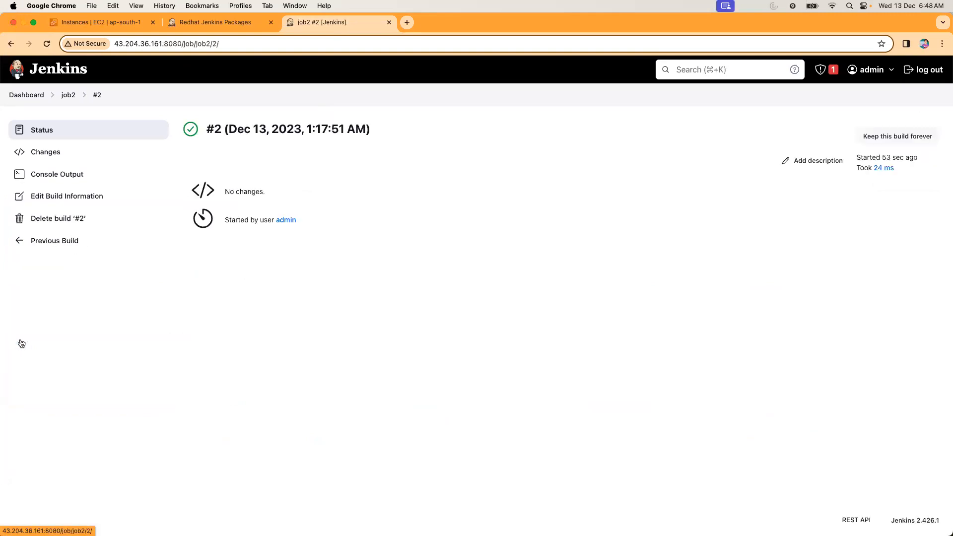
{"action": "left_click", "coordinate": [62, 174]}
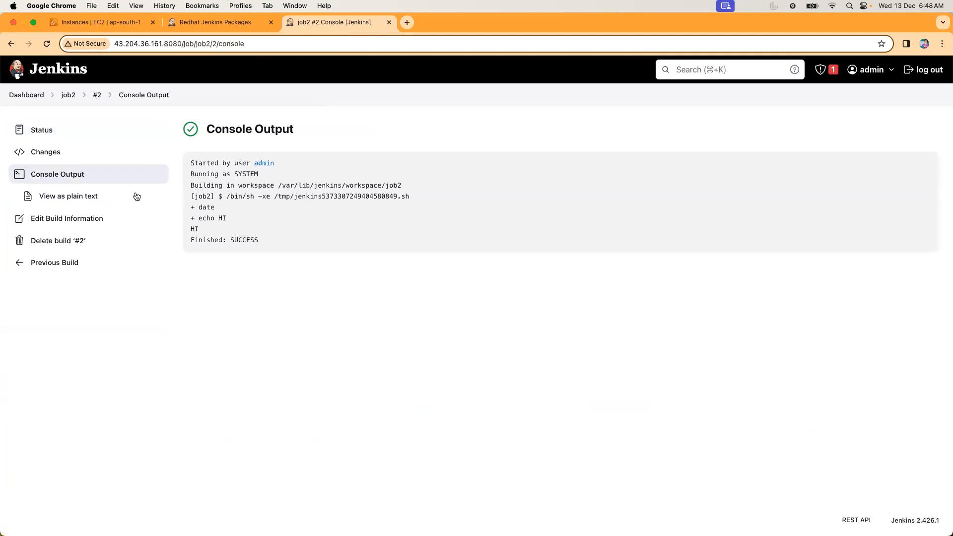
Open job2's configuration and review the commands in its Execute shell build step.
{"action": "left_click", "coordinate": [68, 95]}
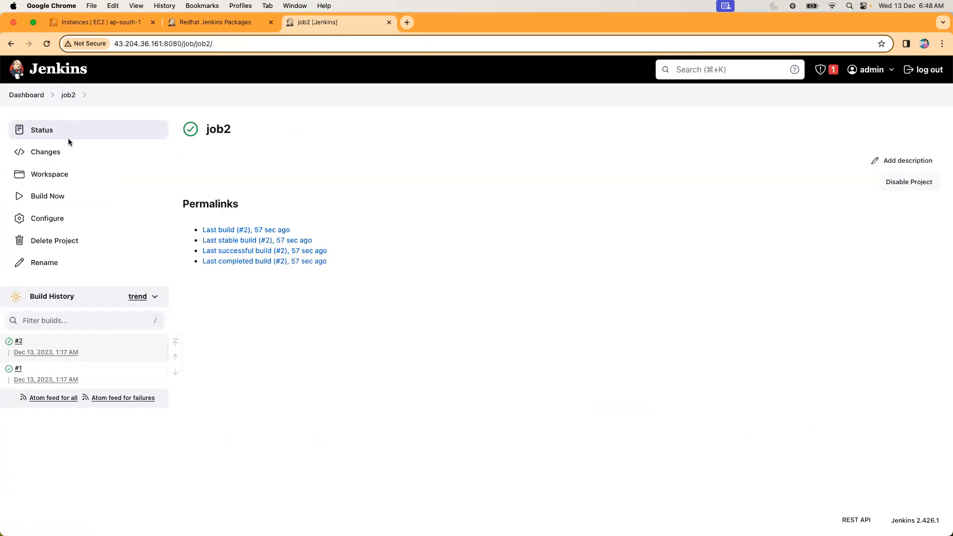
{"action": "left_click", "coordinate": [56, 218]}
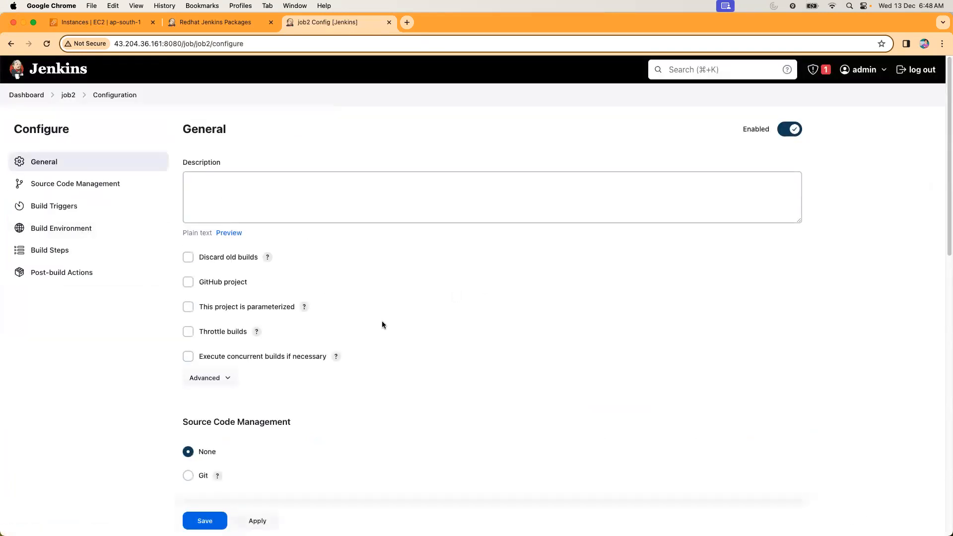
{"action": "scroll", "coordinate": [382, 325], "scroll_direction": "down", "scroll_amount": 15}
{"action": "left_click_drag", "start_coordinate": [194, 289], "coordinate": [289, 291]}
{"action": "left_click", "coordinate": [297, 305]}
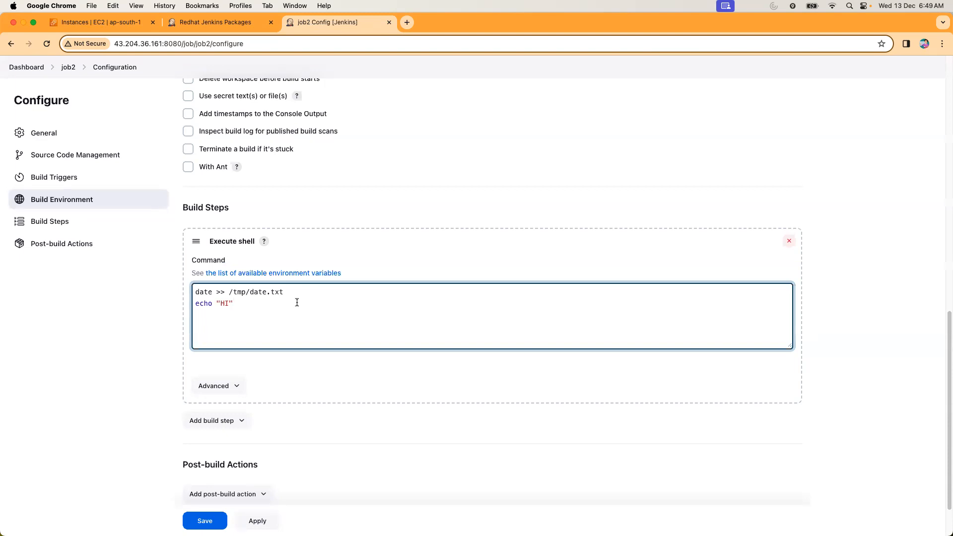
Leave the configuration without saving and check job2's workspace for files.
{"action": "left_click", "coordinate": [68, 67]}
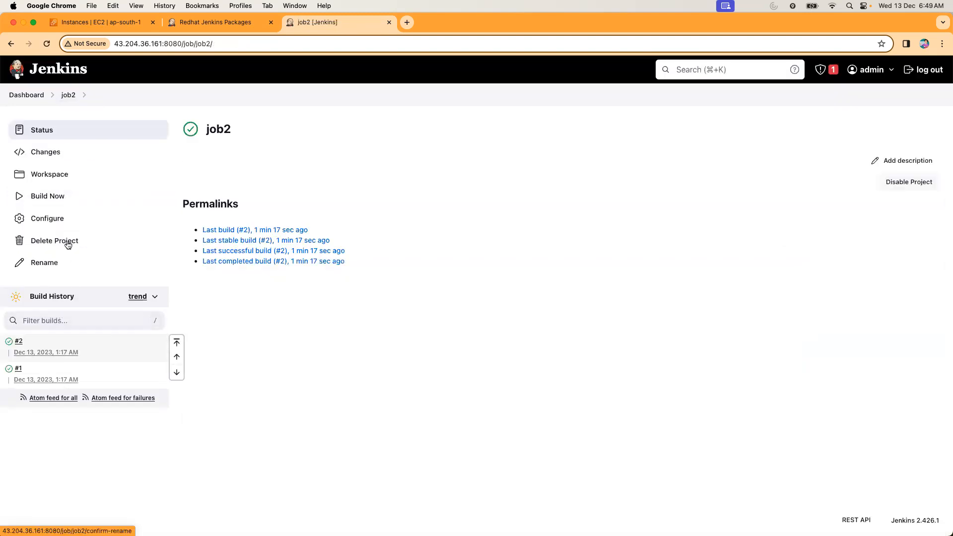
{"action": "left_click", "coordinate": [59, 183]}
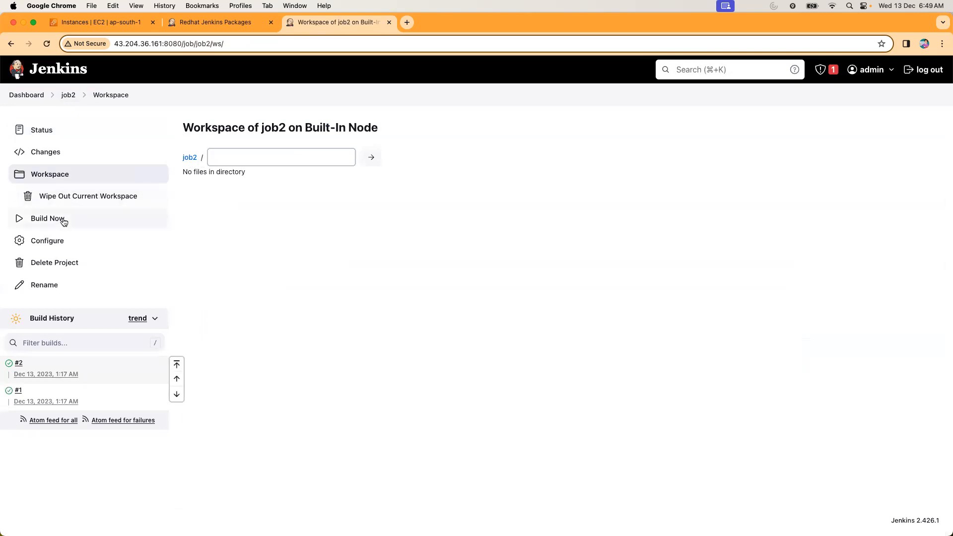
{"action": "left_click", "coordinate": [69, 95]}
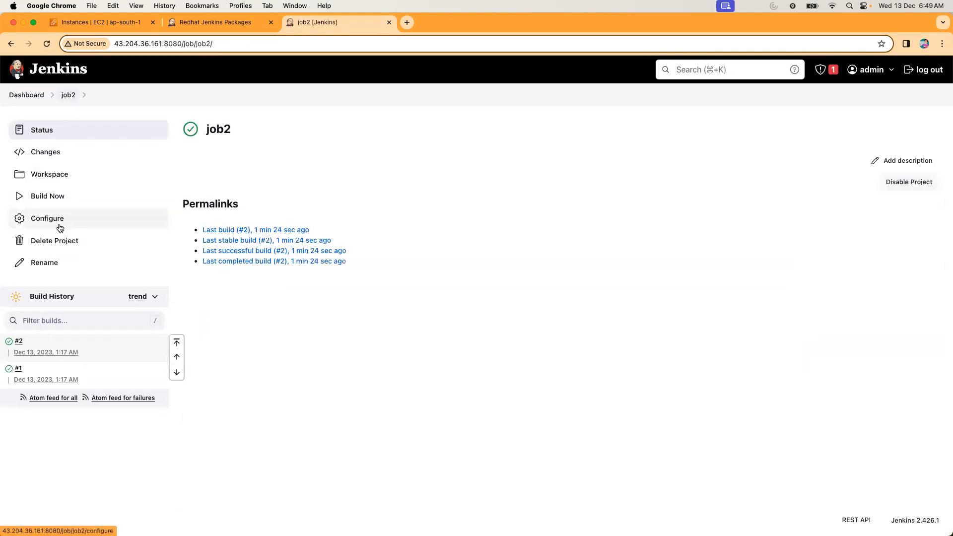
Reopen the console output of build #2, examine the /bin/sh -xe command line, and return to the job2 page.
{"action": "left_click", "coordinate": [18, 341]}
{"action": "left_click", "coordinate": [64, 180]}
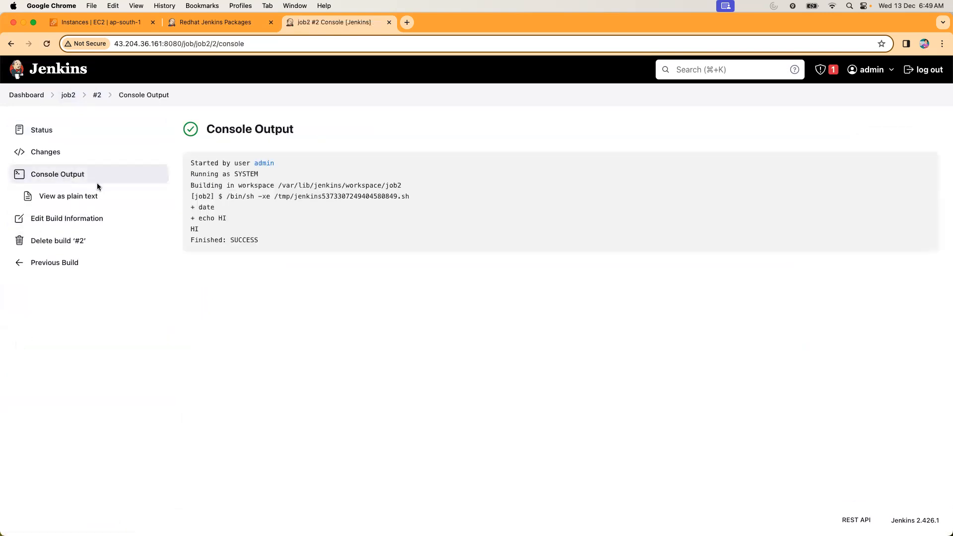
{"action": "left_click_drag", "start_coordinate": [226, 196], "coordinate": [406, 195]}
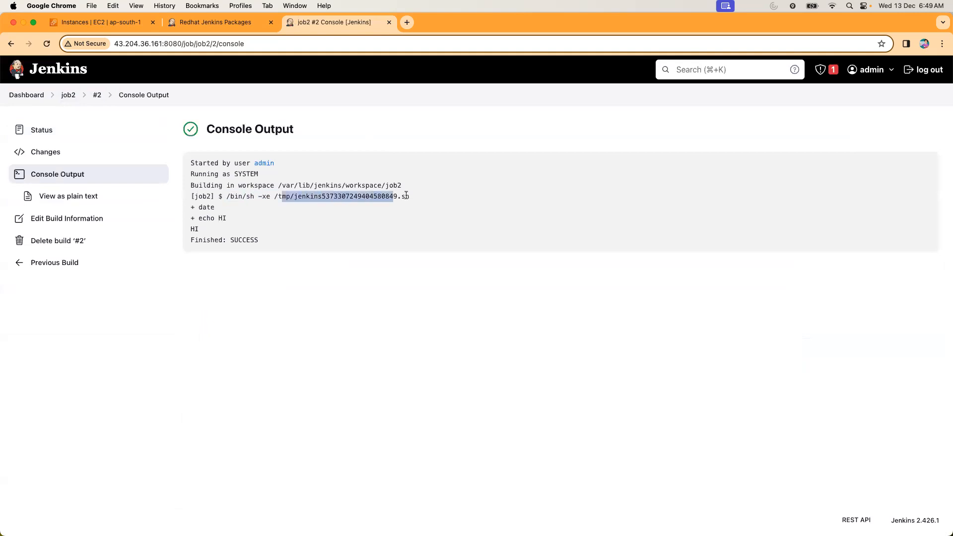
{"action": "left_click_drag", "start_coordinate": [227, 196], "coordinate": [438, 199]}
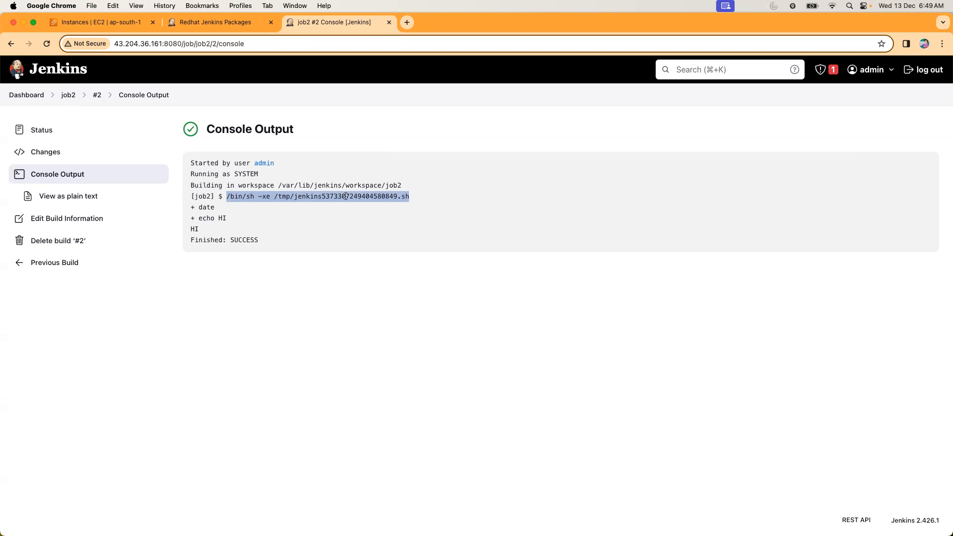
{"action": "left_click", "coordinate": [72, 99]}
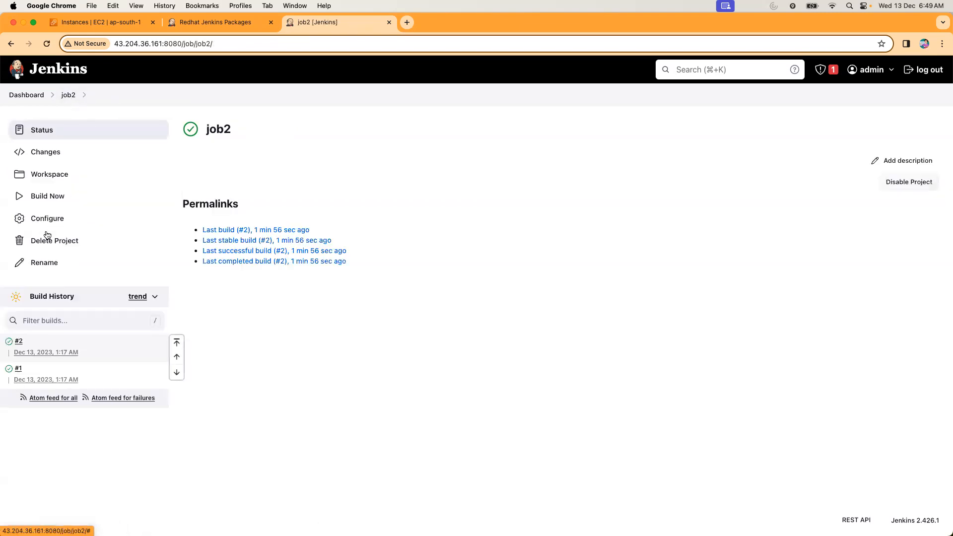
Reopen job2's configuration, review the date and echo commands in its Execute shell step, and return to the dashboard.
{"action": "left_click", "coordinate": [74, 224]}
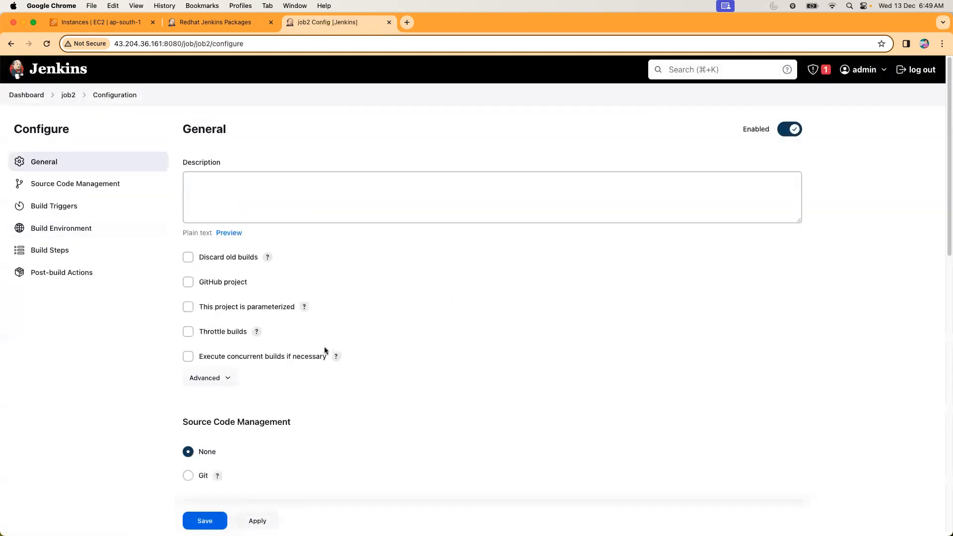
{"action": "scroll", "coordinate": [326, 350], "scroll_direction": "down", "scroll_amount": 15}
{"action": "left_click", "coordinate": [194, 226]}
{"action": "left_click_drag", "start_coordinate": [194, 227], "coordinate": [337, 279]}
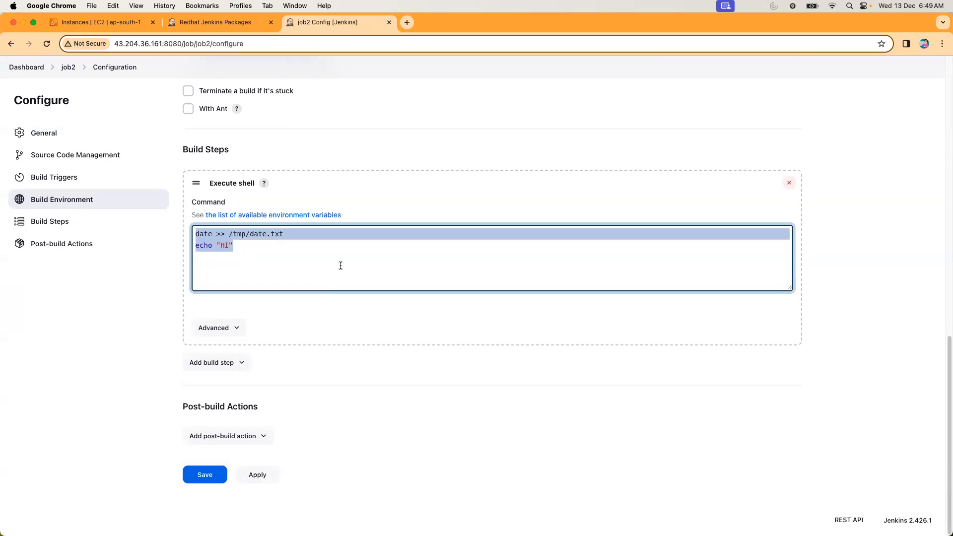
{"action": "left_click", "coordinate": [267, 255]}
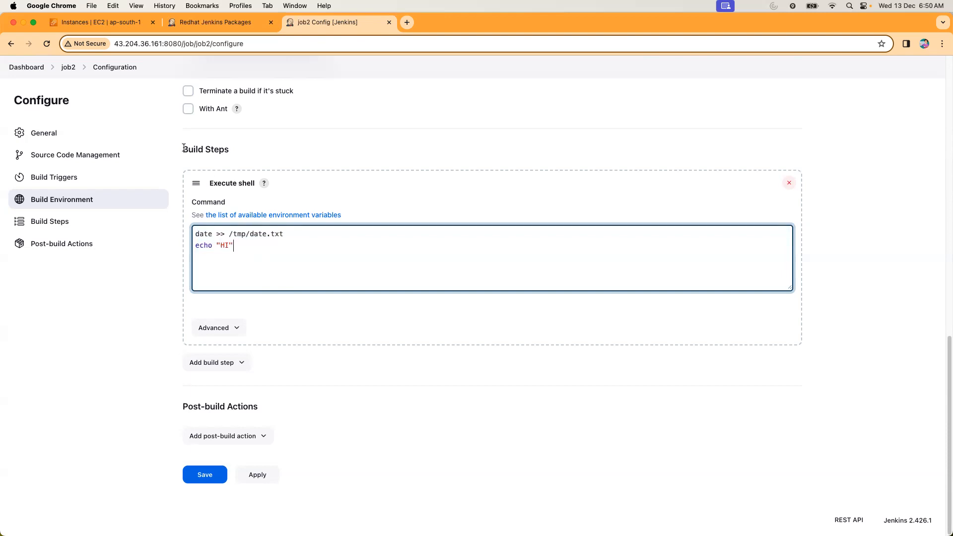
{"action": "left_click", "coordinate": [21, 68]}
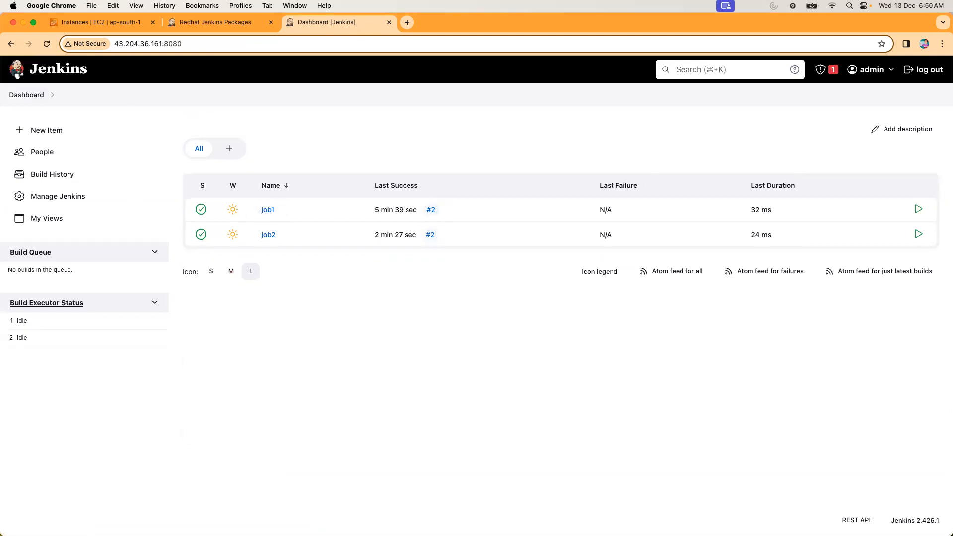
Annotate the dashboard with "build" beside job1, "test" beside job2 and "deploy" below them, linked by arrows in that order.
{"action": "left_click", "coordinate": [290, 209]}
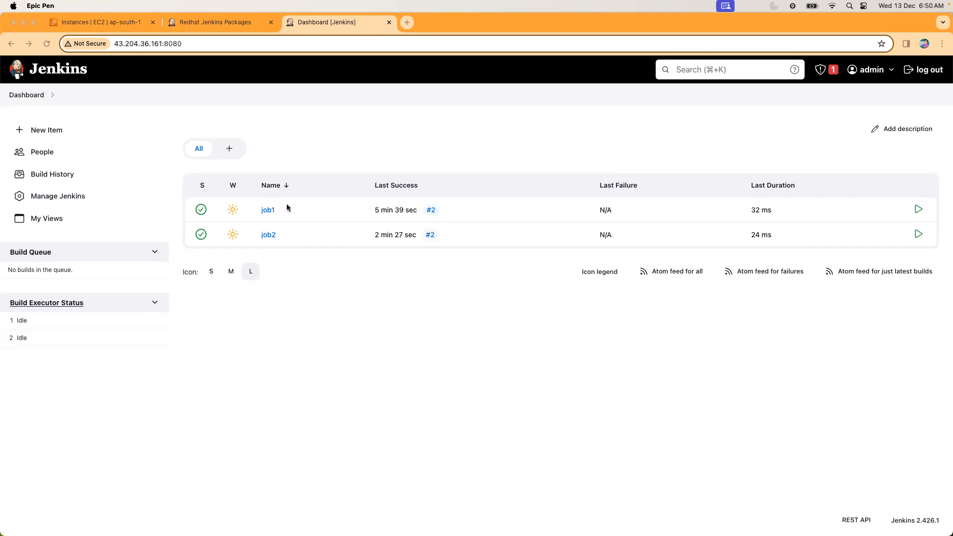
{"action": "left_click", "coordinate": [296, 201]}
{"action": "type", "text": "build"}
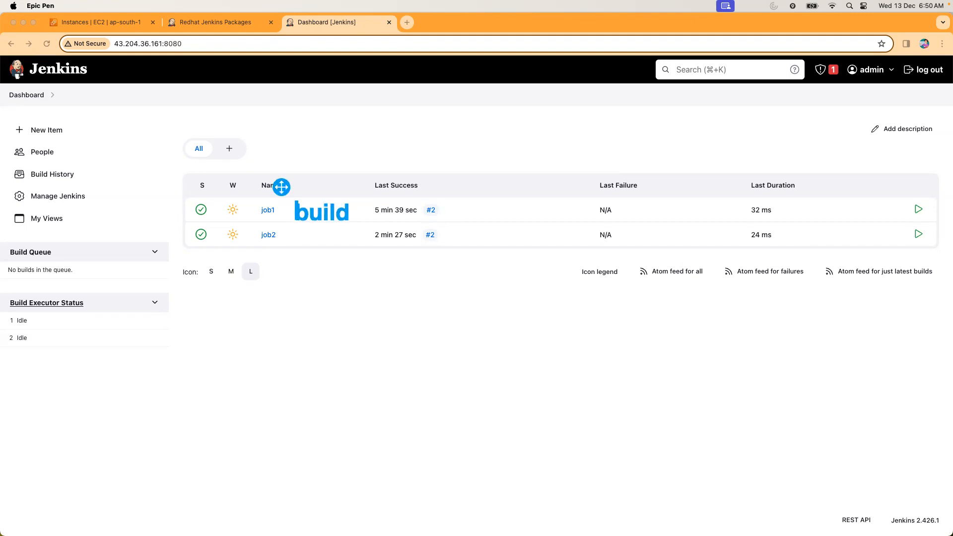
{"action": "left_click", "coordinate": [297, 235]}
{"action": "type", "text": "test"}
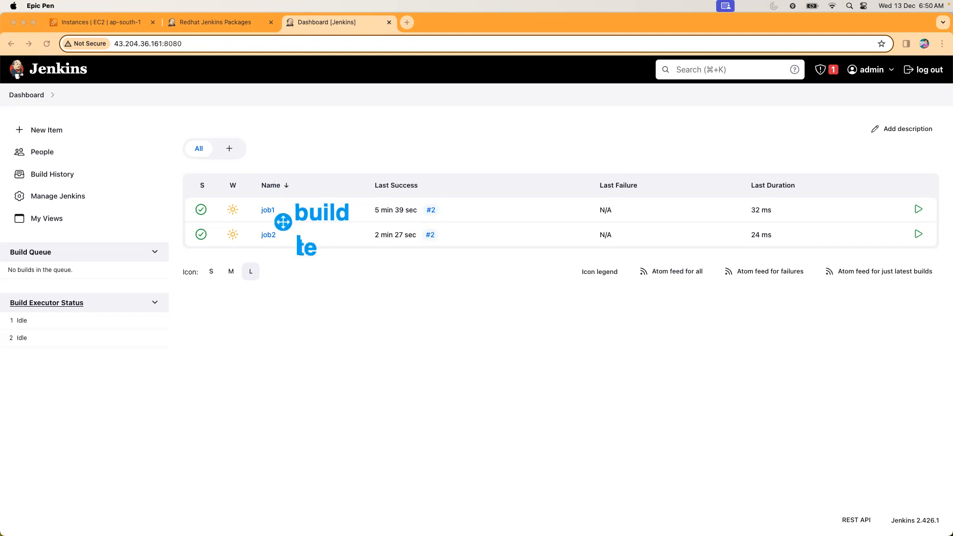
{"action": "left_click", "coordinate": [299, 297]}
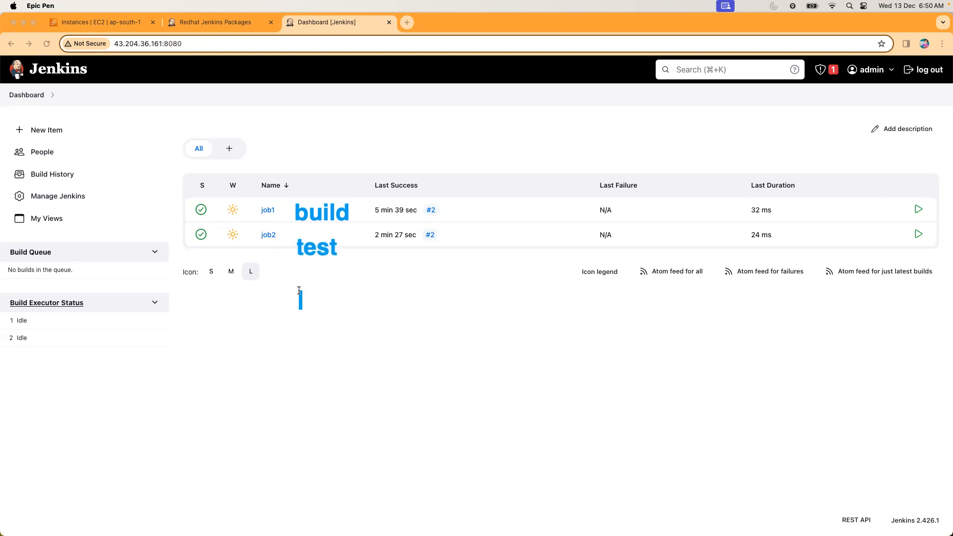
{"action": "type", "text": "deploy"}
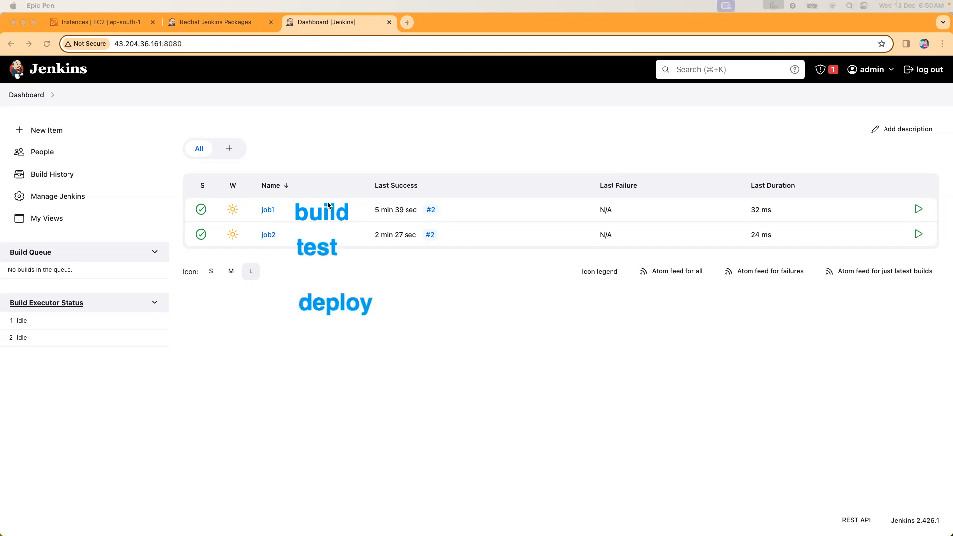
{"action": "left_click_drag", "start_coordinate": [311, 221], "coordinate": [320, 289]}
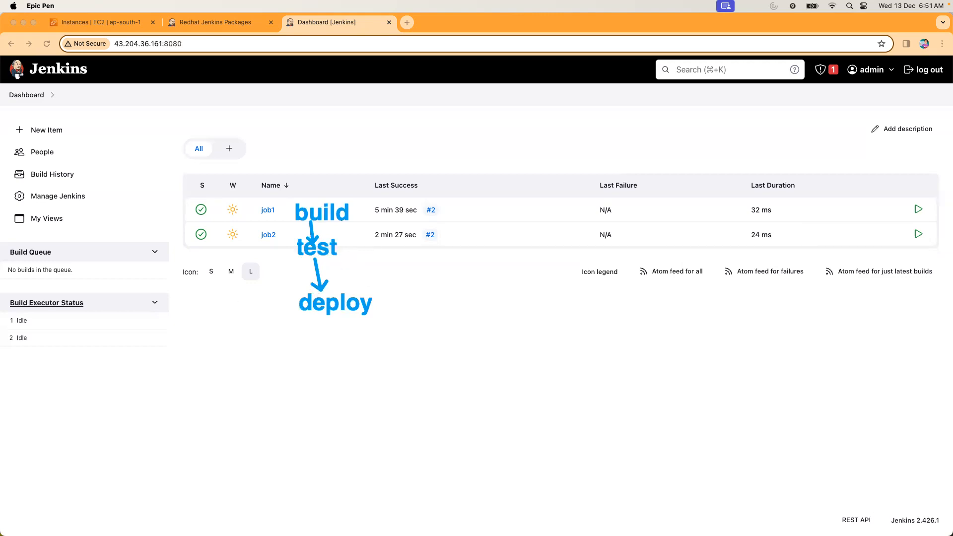
Clear all screen annotations from the dashboard and leave the drawing mode.
{"action": "key", "text": "ctrl+shift+7"}
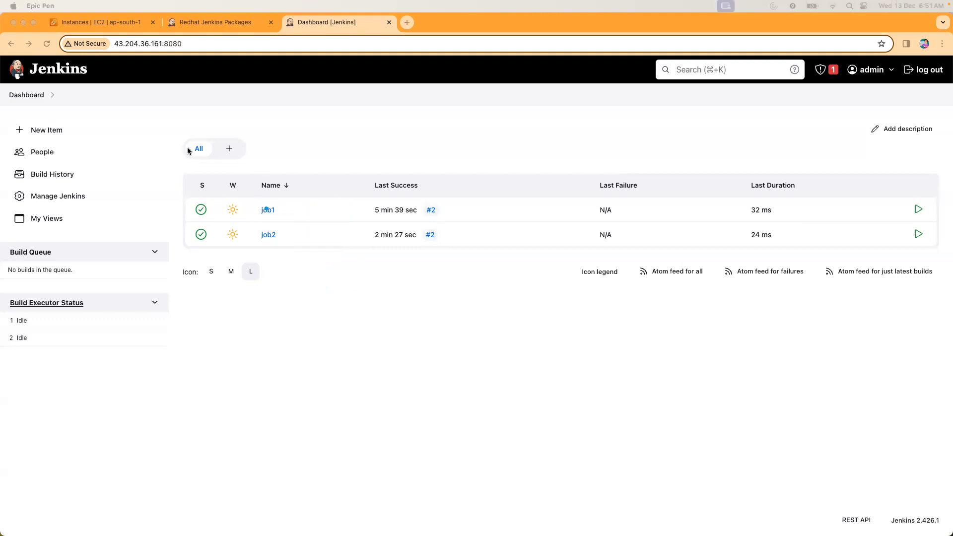
{"action": "left_click_drag", "start_coordinate": [265, 207], "coordinate": [265, 229]}
{"action": "key", "text": "ctrl+shift+7"}
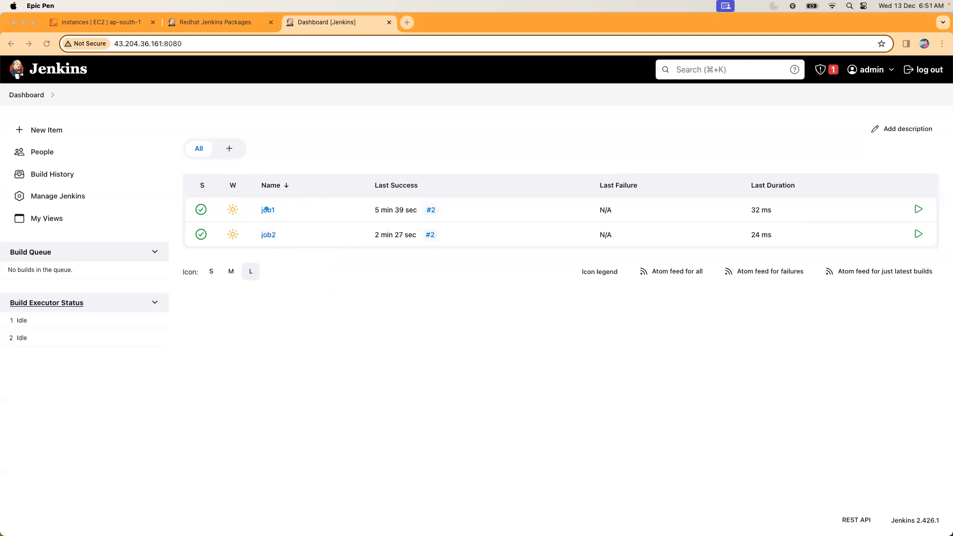
{"action": "key", "text": "ctrl+shift+2"}
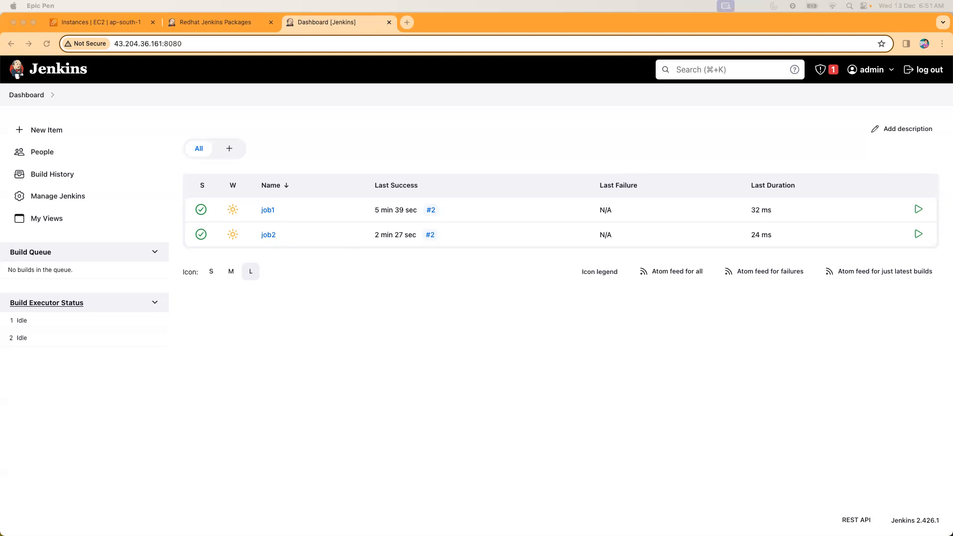
{"action": "left_click", "coordinate": [313, 314]}
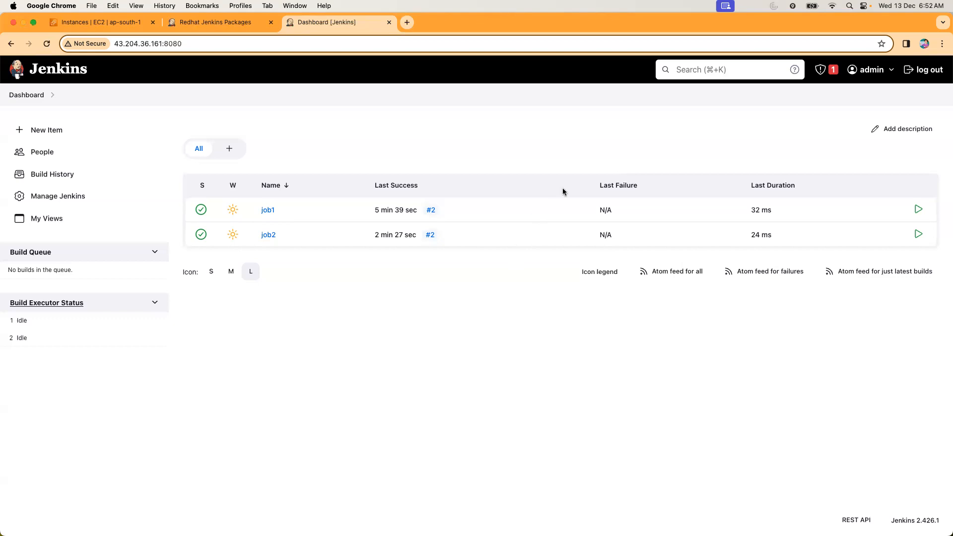
Open the Jenkins security settings and review the Security Realm options, keeping Jenkins' own user database.
{"action": "left_click", "coordinate": [58, 197]}
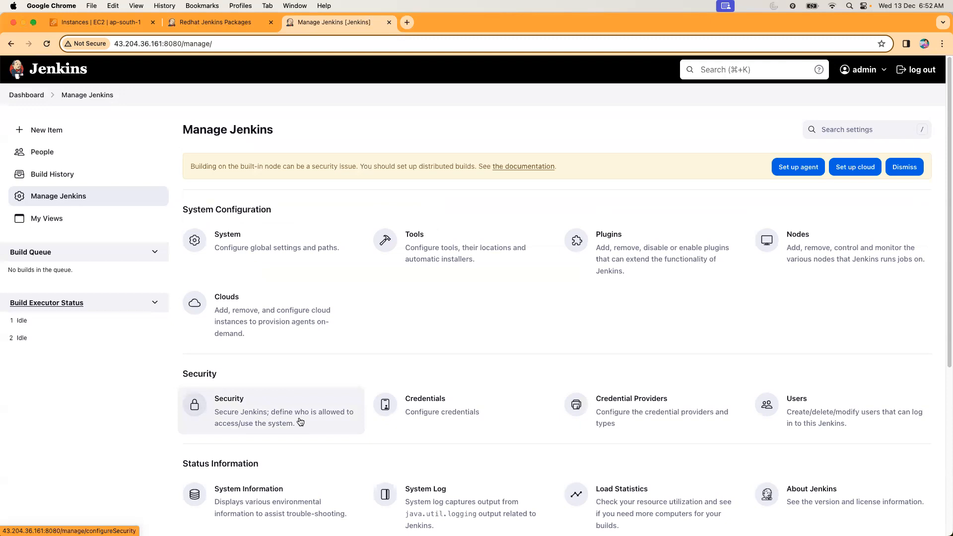
{"action": "left_click", "coordinate": [273, 414]}
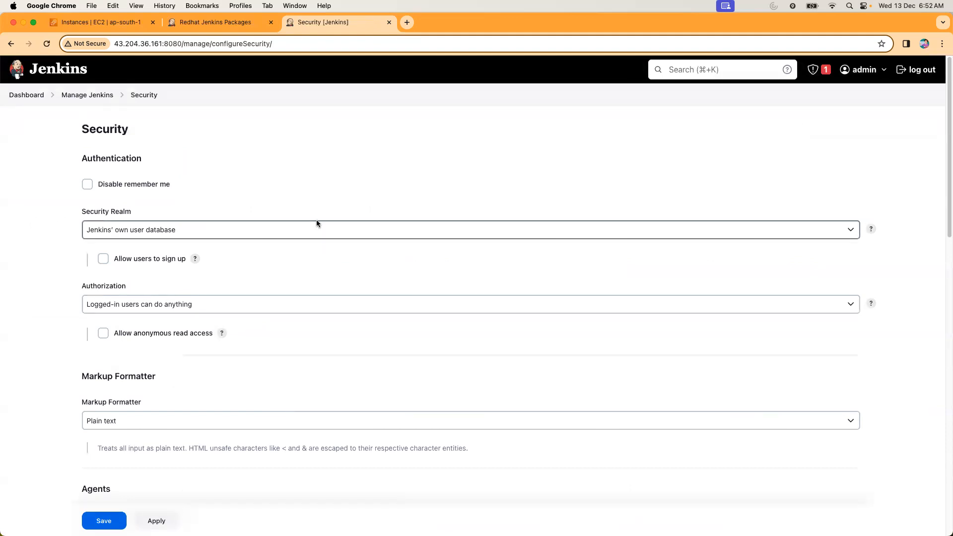
{"action": "left_click", "coordinate": [183, 230]}
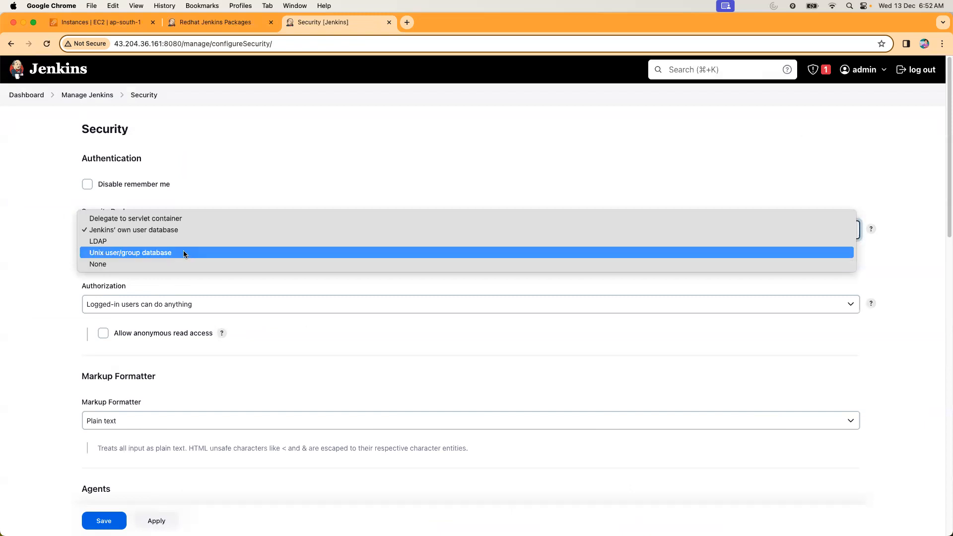
{"action": "left_click", "coordinate": [229, 195]}
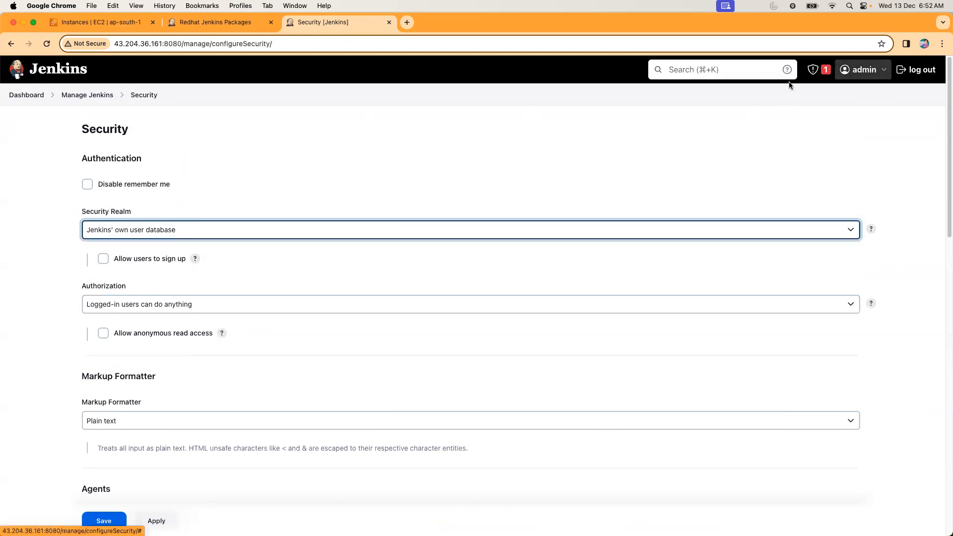
Switch Authorization to Matrix-based security, examine the permission matrix, and leave the security settings without saving.
{"action": "left_click", "coordinate": [152, 312]}
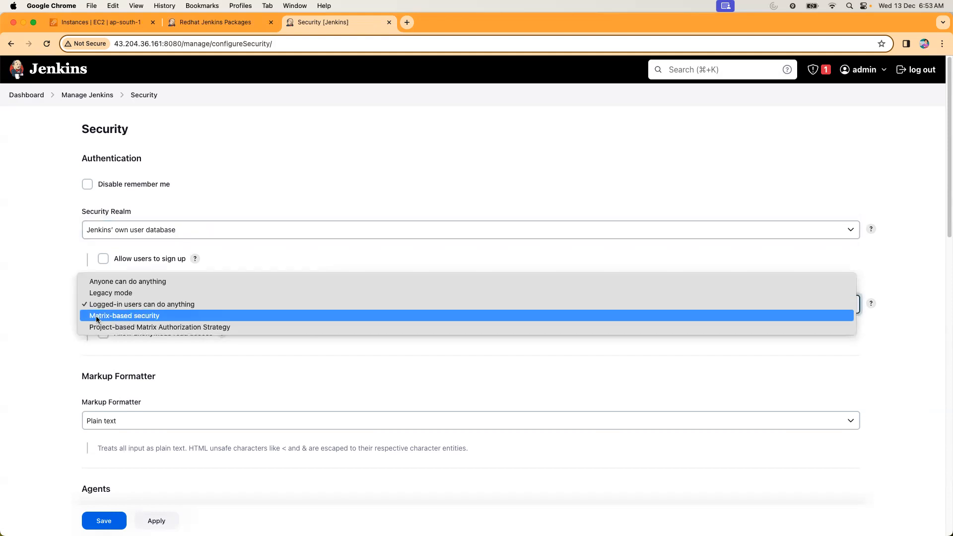
{"action": "key", "text": "Escape"}
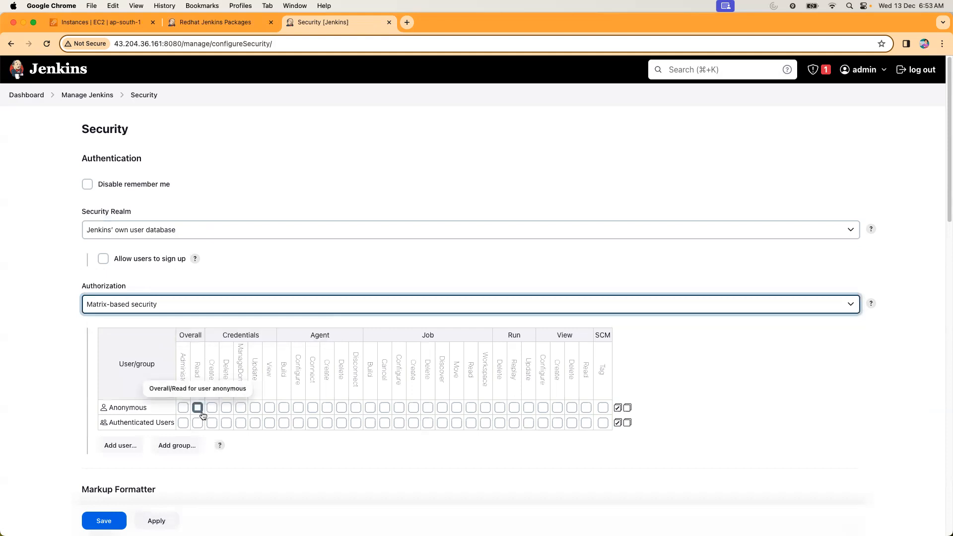
{"action": "scroll", "coordinate": [201, 412], "scroll_direction": "down", "scroll_amount": 1}
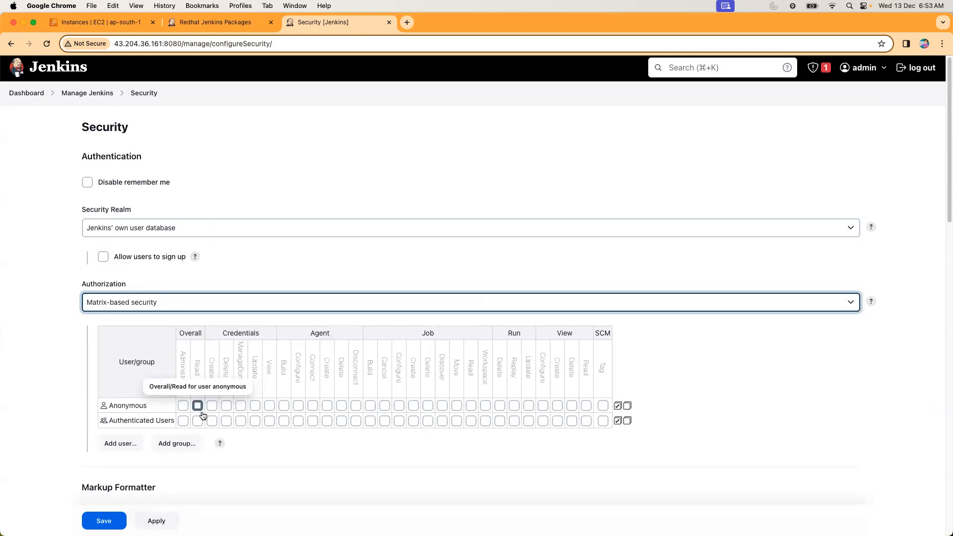
{"action": "left_click", "coordinate": [92, 96]}
{"action": "left_click", "coordinate": [495, 211]}
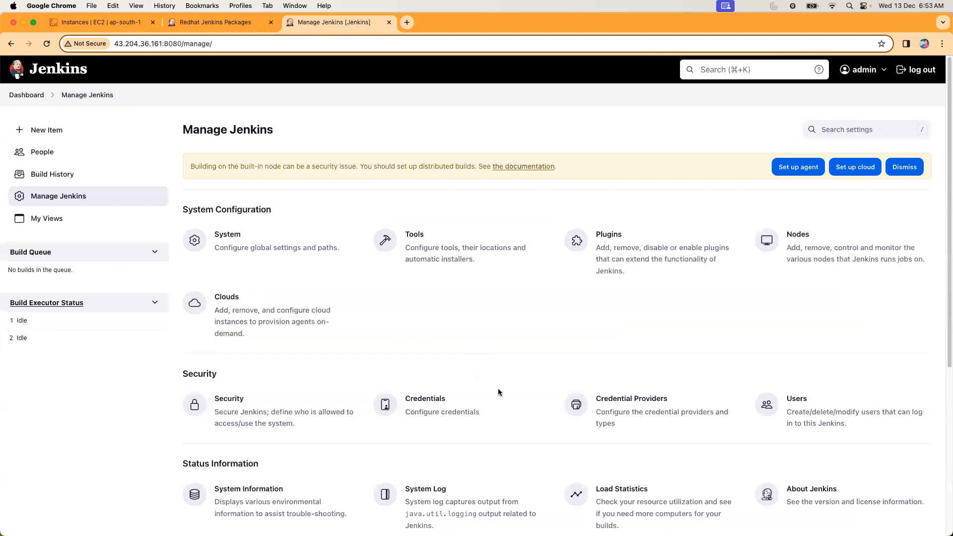
Begin a new Jenkins user account with username user1, and enter and confirm its password.
{"action": "left_click", "coordinate": [805, 414]}
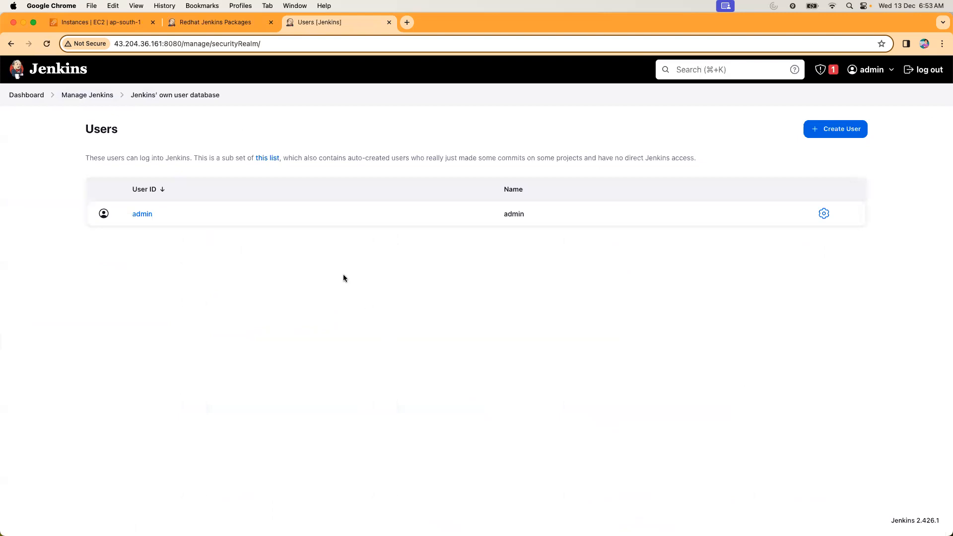
{"action": "left_click", "coordinate": [836, 130]}
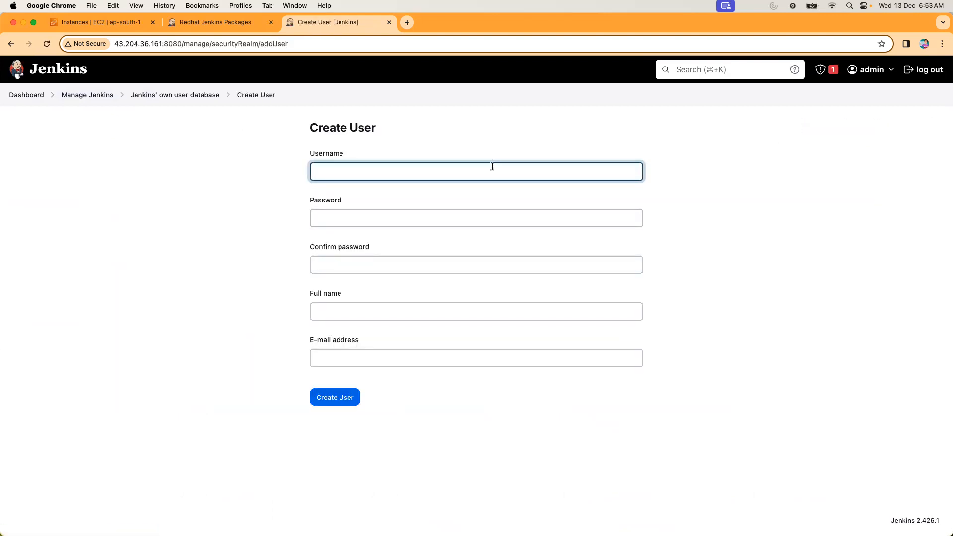
{"action": "type", "text": "user1"}
{"action": "left_click", "coordinate": [379, 219]}
{"action": "type", "text": "use"}
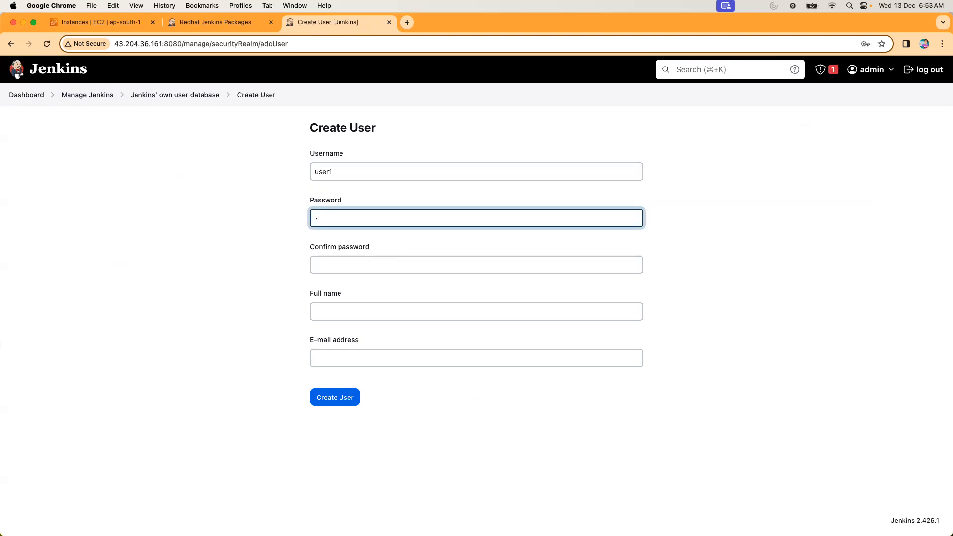
{"action": "type", "text": "r1"}
{"action": "left_click", "coordinate": [356, 263]}
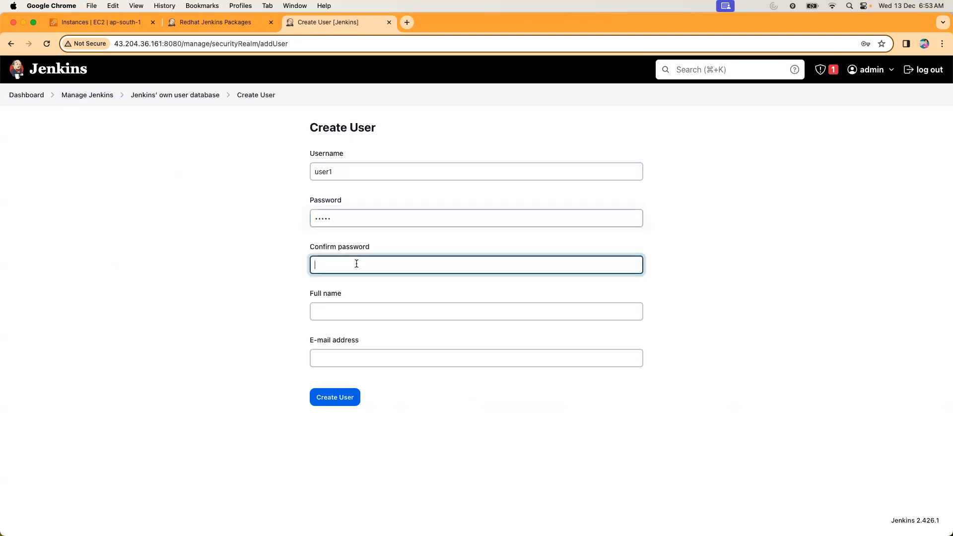
Set the full name to user1, fill in the e-mail address, create the account, and dismiss the saved-password warning.
{"action": "type", "text": "user1"}
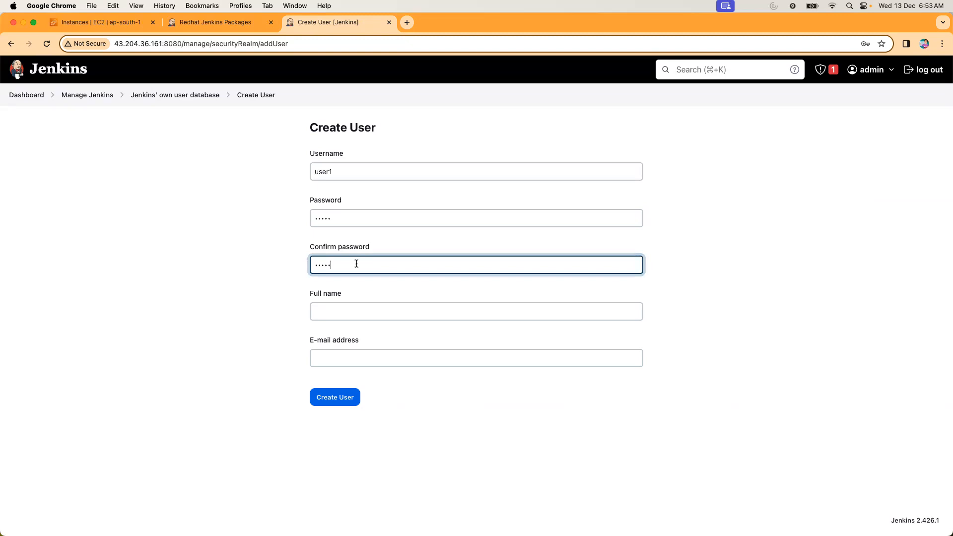
{"action": "left_click", "coordinate": [347, 304]}
{"action": "type", "text": "user1"}
{"action": "left_click", "coordinate": [341, 355]}
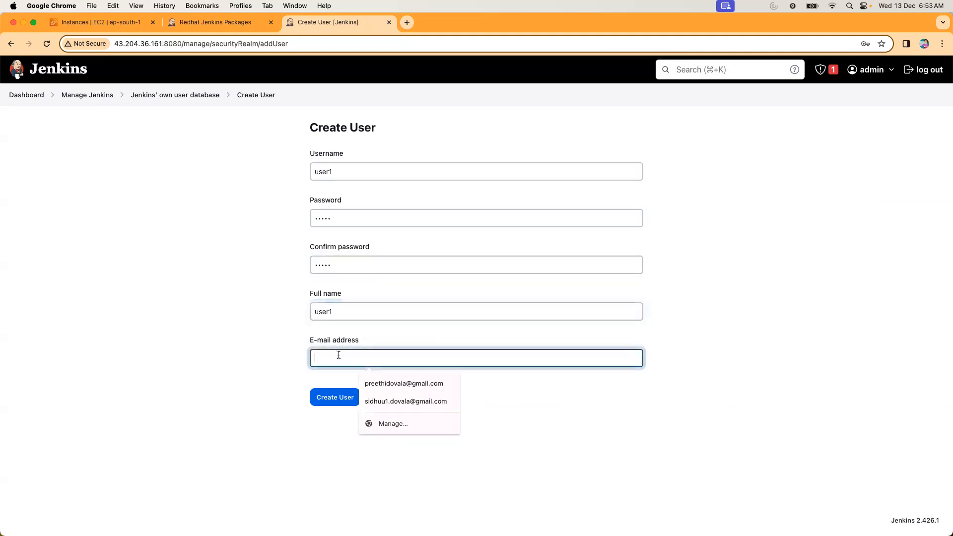
{"action": "type", "text": "user1@"}
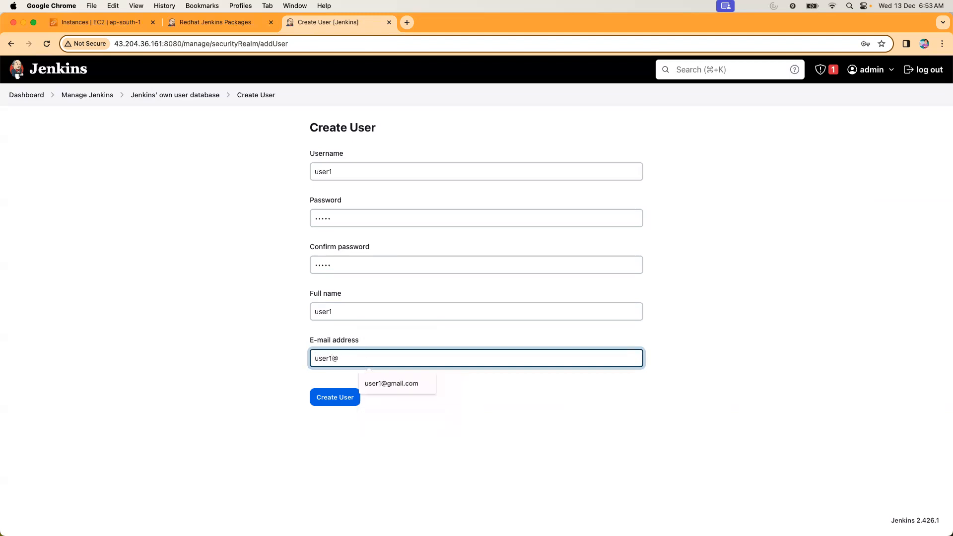
{"action": "left_click", "coordinate": [415, 381]}
{"action": "left_click", "coordinate": [345, 396]}
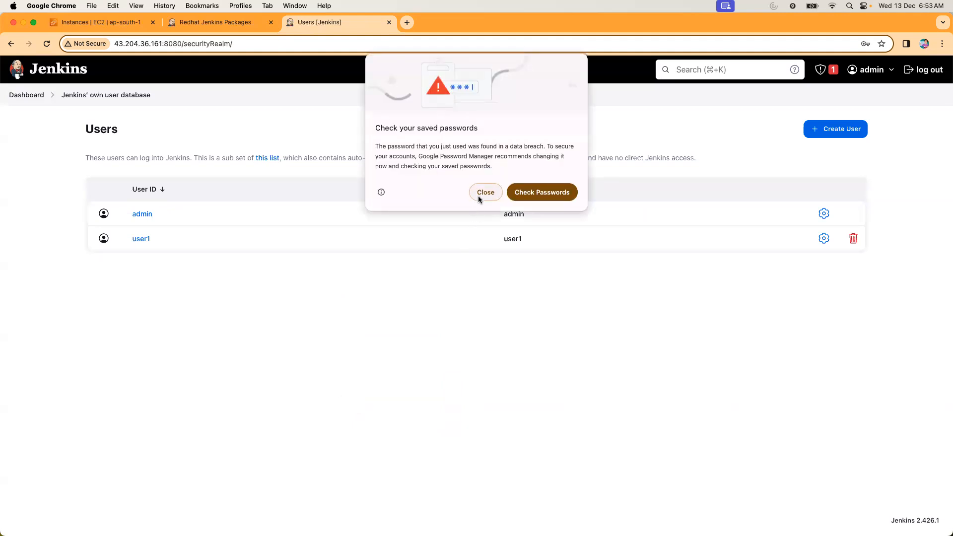
{"action": "left_click", "coordinate": [480, 195]}
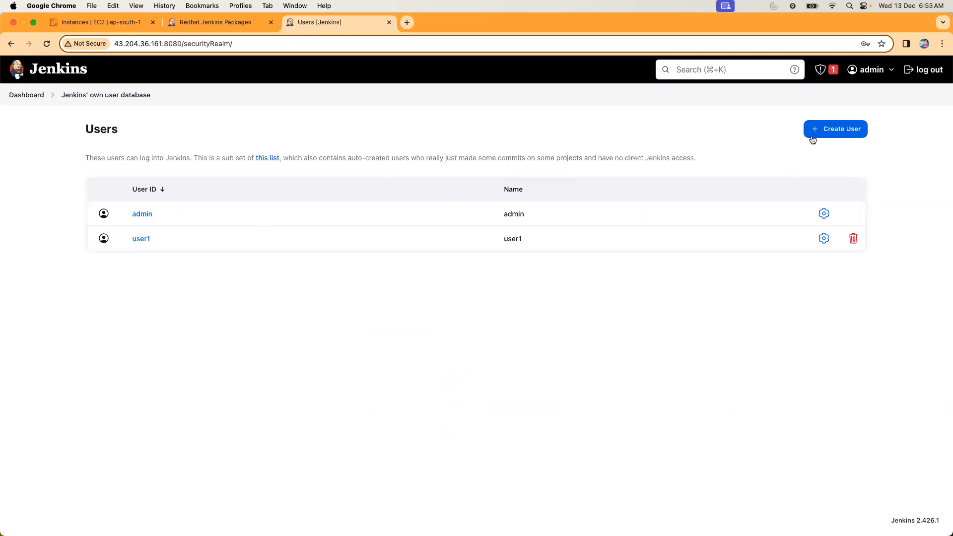
Begin another Jenkins user account with username user2, and enter and confirm its password.
{"action": "left_click", "coordinate": [811, 138]}
{"action": "type", "text": "user1"}
{"action": "key", "text": "BackSpace"}
{"action": "type", "text": "2"}
{"action": "left_click", "coordinate": [484, 210]}
{"action": "type", "text": "user2"}
{"action": "left_click", "coordinate": [415, 269]}
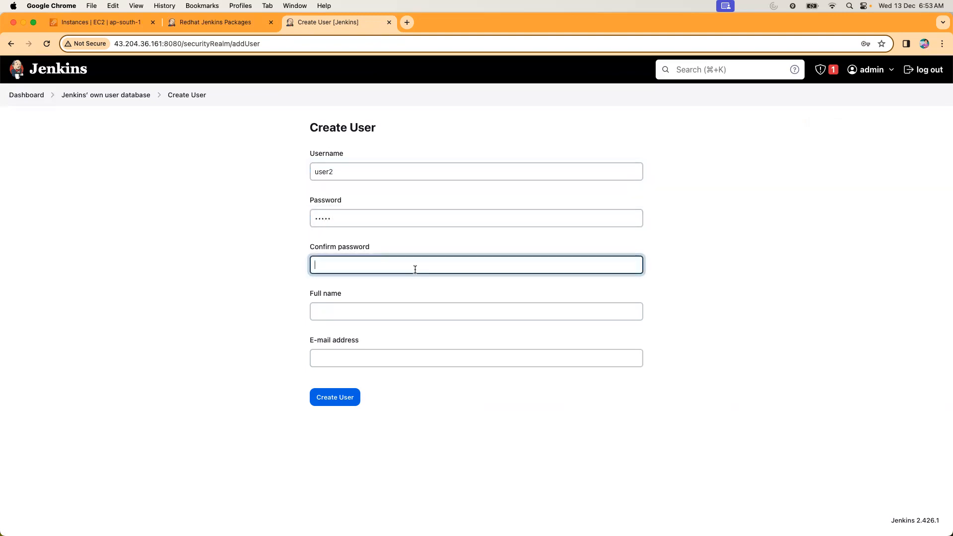
Set the full name to user2, fill in the e-mail address, create the account, and close the saved-password warning.
{"action": "left_click", "coordinate": [398, 304]}
{"action": "type", "text": "user2"}
{"action": "left_click", "coordinate": [340, 360]}
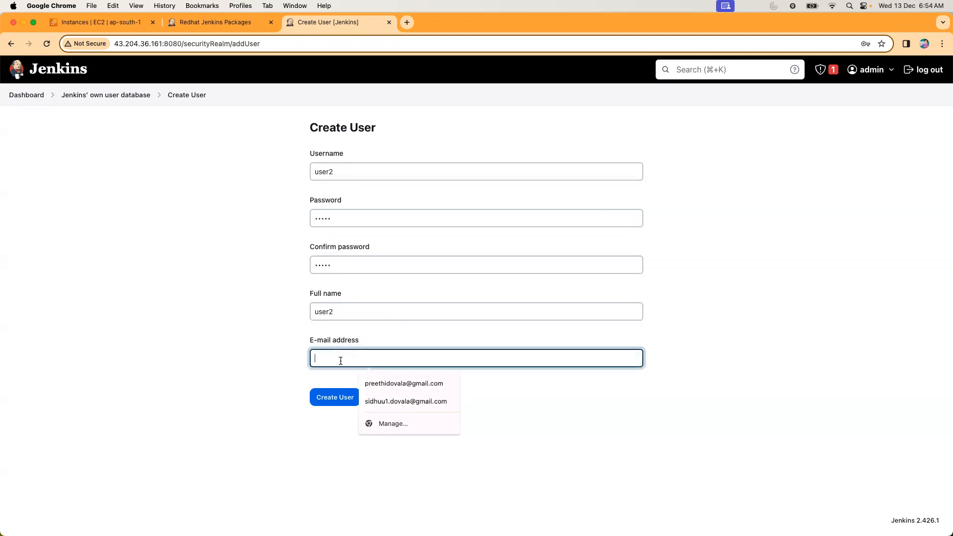
{"action": "type", "text": "user2"}
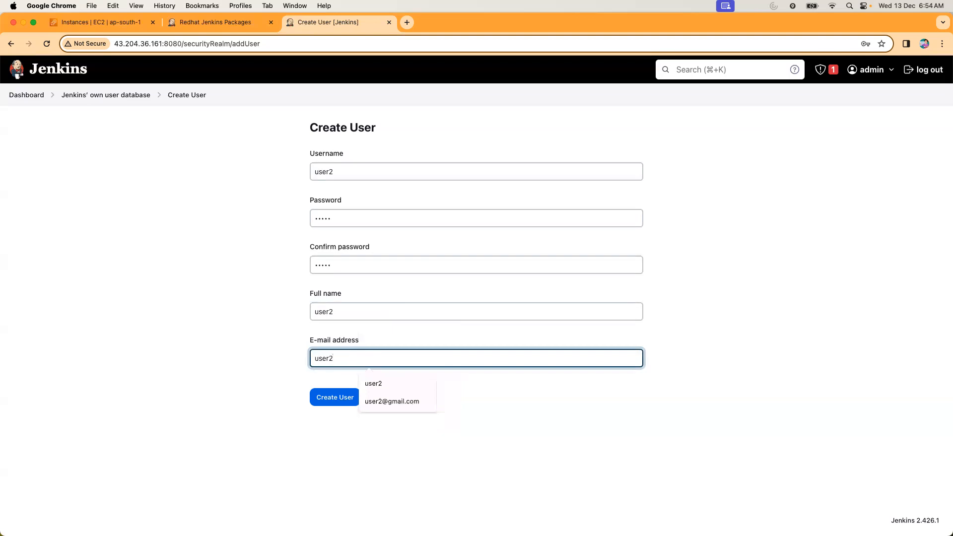
{"action": "left_click", "coordinate": [415, 400]}
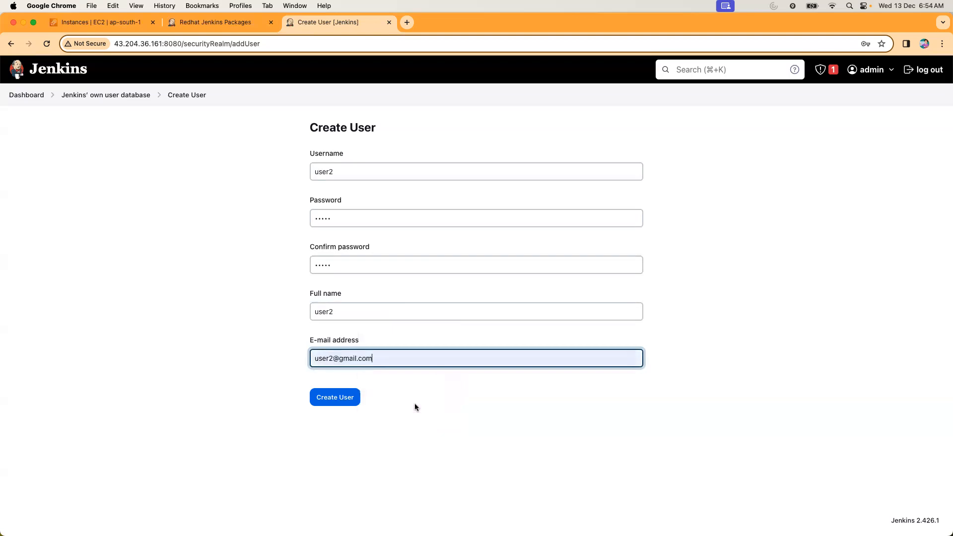
{"action": "left_click", "coordinate": [333, 396]}
{"action": "left_click", "coordinate": [479, 192]}
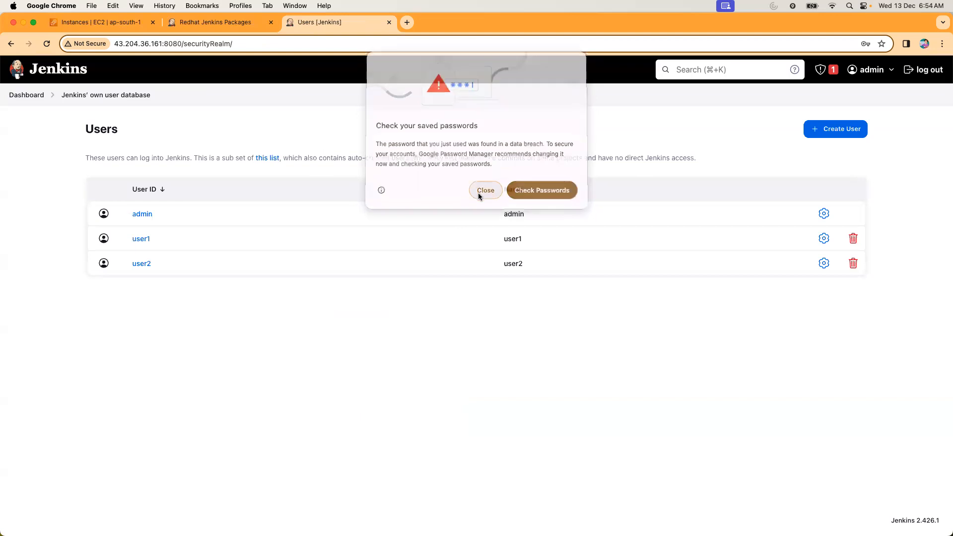
Open the Jenkins security configuration and set Authorization to Matrix-based security.
{"action": "left_click", "coordinate": [30, 95]}
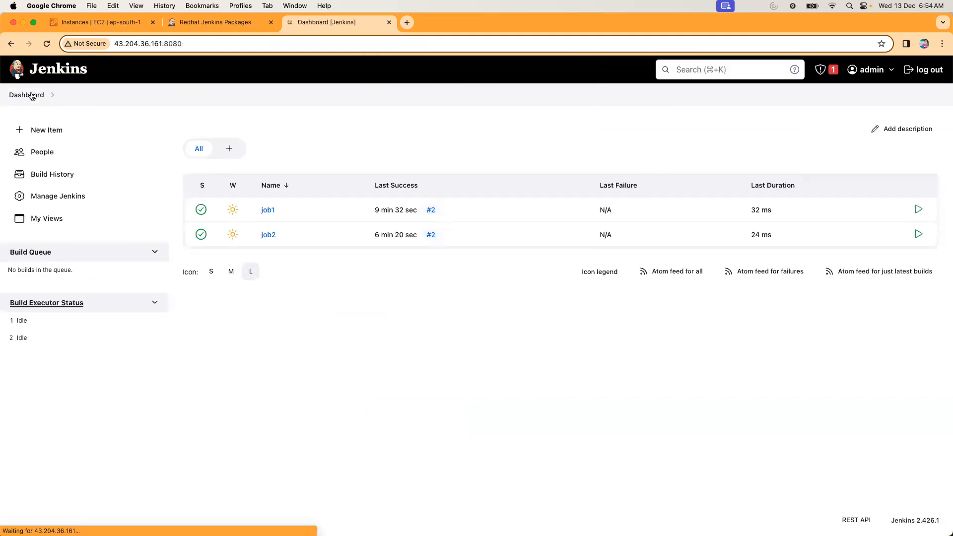
{"action": "left_click", "coordinate": [63, 194]}
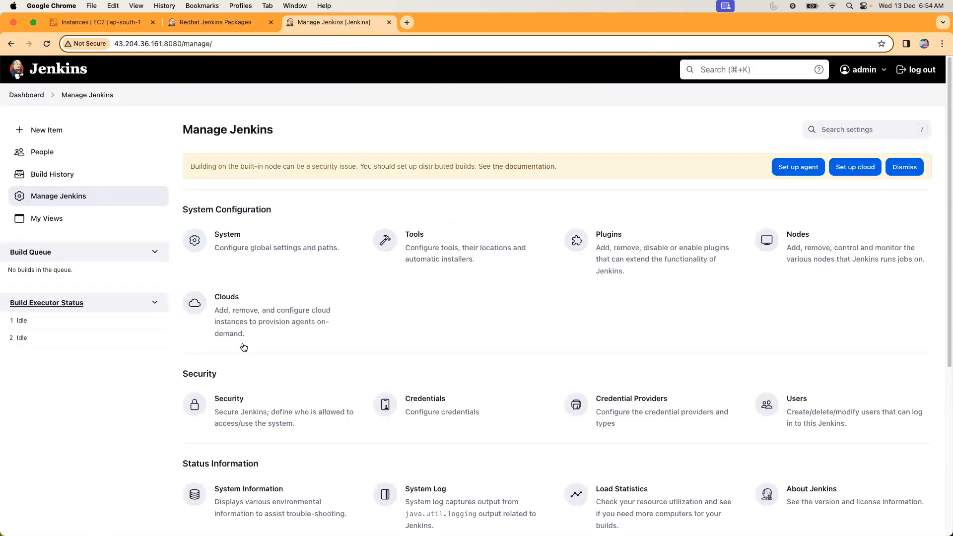
{"action": "left_click", "coordinate": [244, 411]}
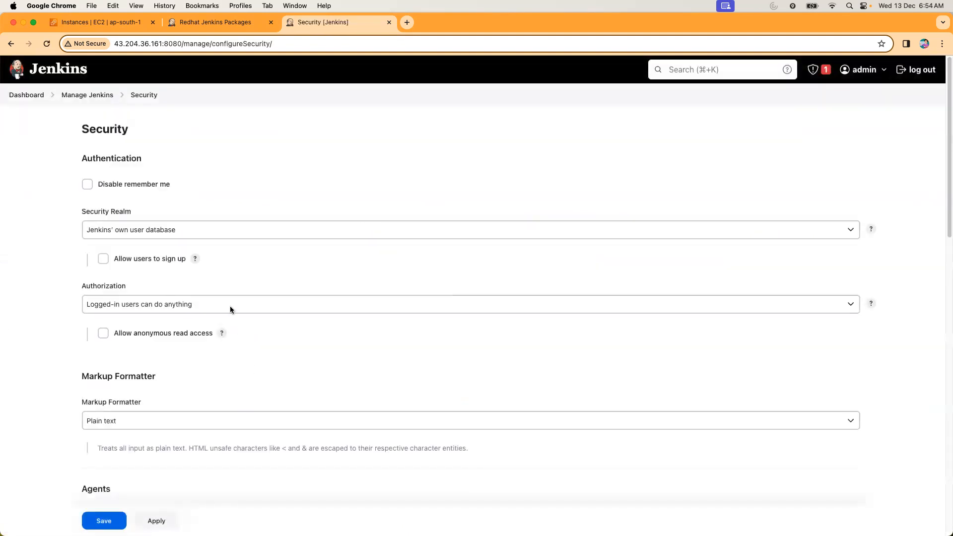
{"action": "scroll", "coordinate": [198, 341], "scroll_direction": "down", "scroll_amount": 1}
{"action": "left_click", "coordinate": [197, 280]}
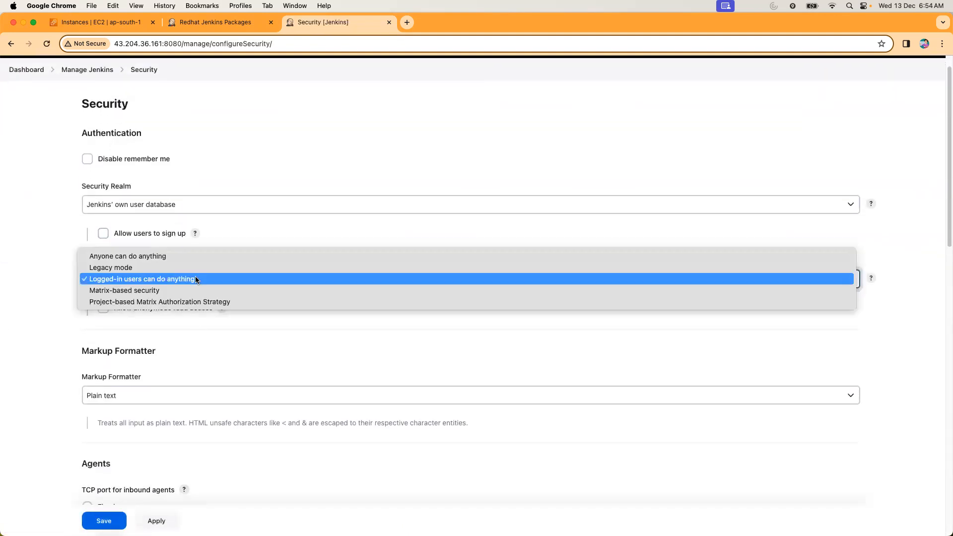
{"action": "left_click", "coordinate": [185, 290]}
Add the user admin to the authorization matrix and grant it all permissions.
{"action": "scroll", "coordinate": [186, 317], "scroll_direction": "down", "scroll_amount": 1}
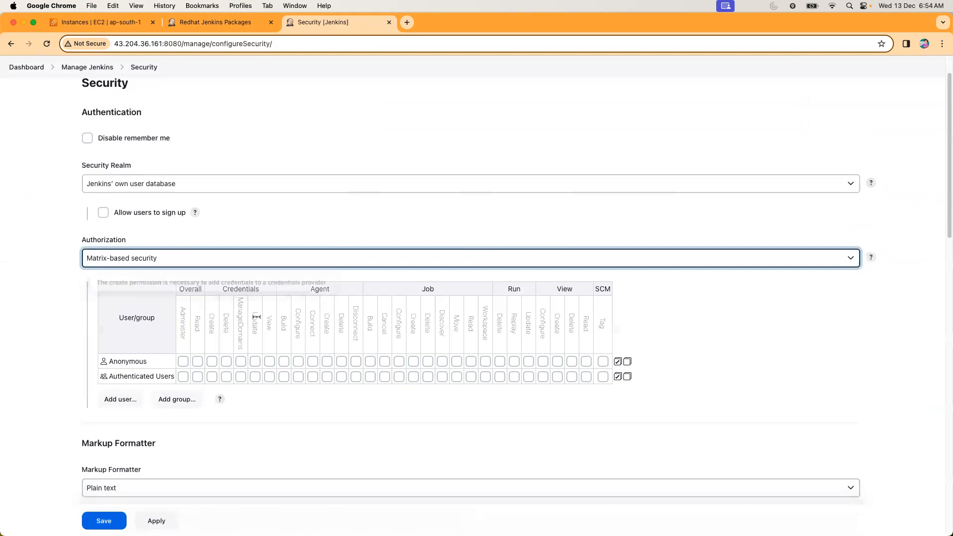
{"action": "left_click", "coordinate": [132, 399]}
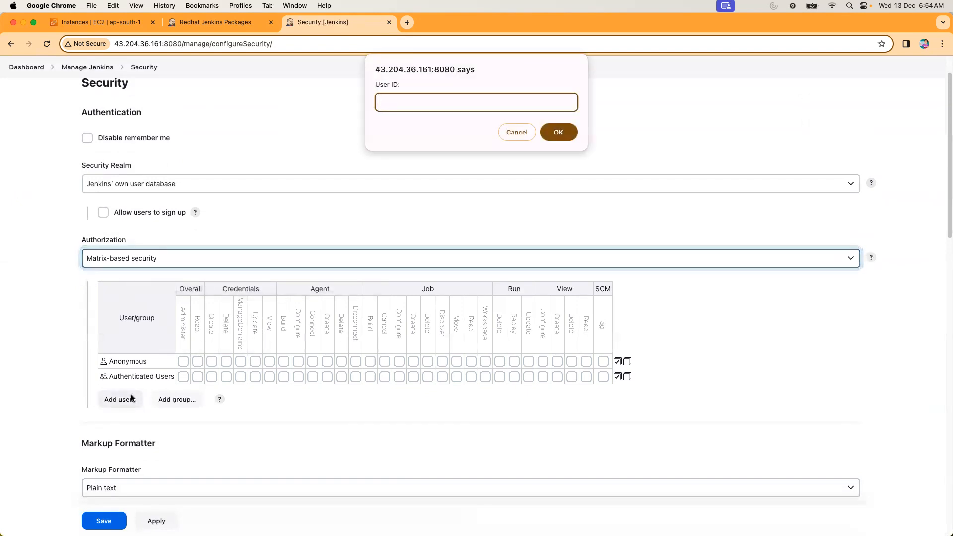
{"action": "type", "text": "admin"}
{"action": "left_click", "coordinate": [556, 139]}
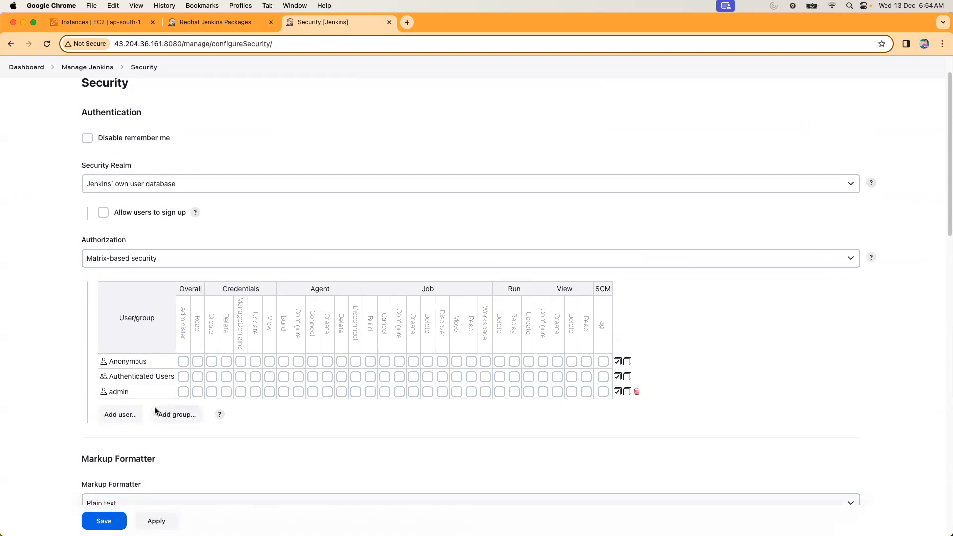
{"action": "left_click", "coordinate": [617, 391]}
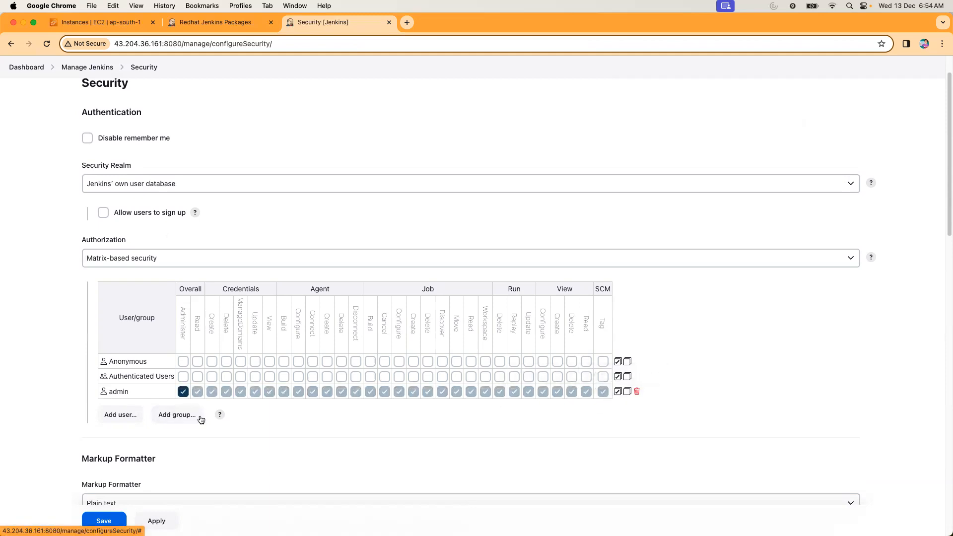
Add user1 to the authorization matrix and grant it the Overall Read and Job Read permissions.
{"action": "left_click", "coordinate": [107, 416]}
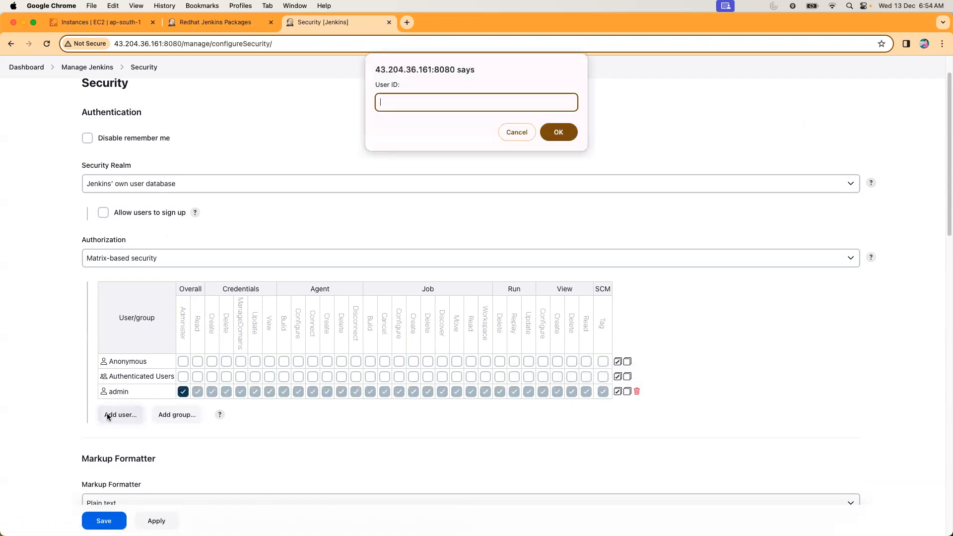
{"action": "left_click", "coordinate": [558, 133]}
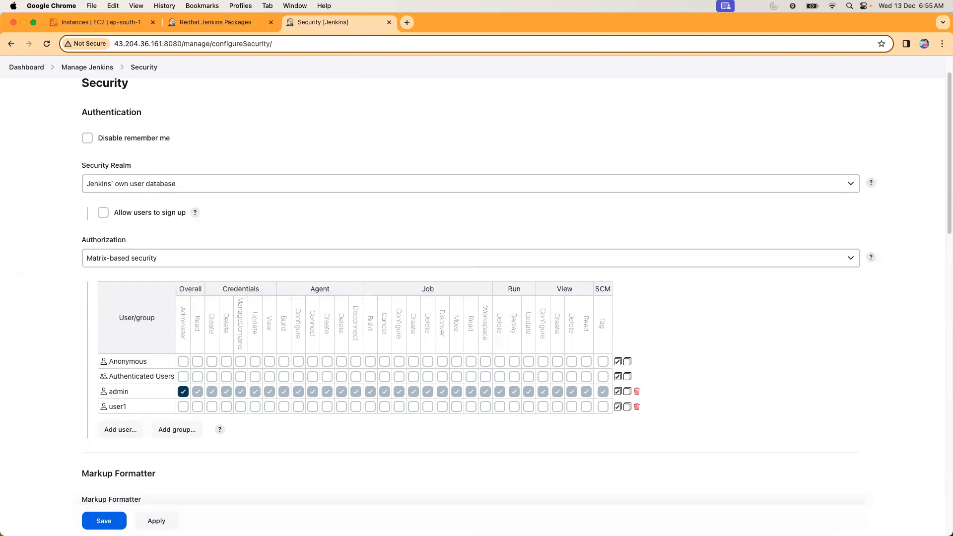
{"action": "left_click", "coordinate": [198, 407]}
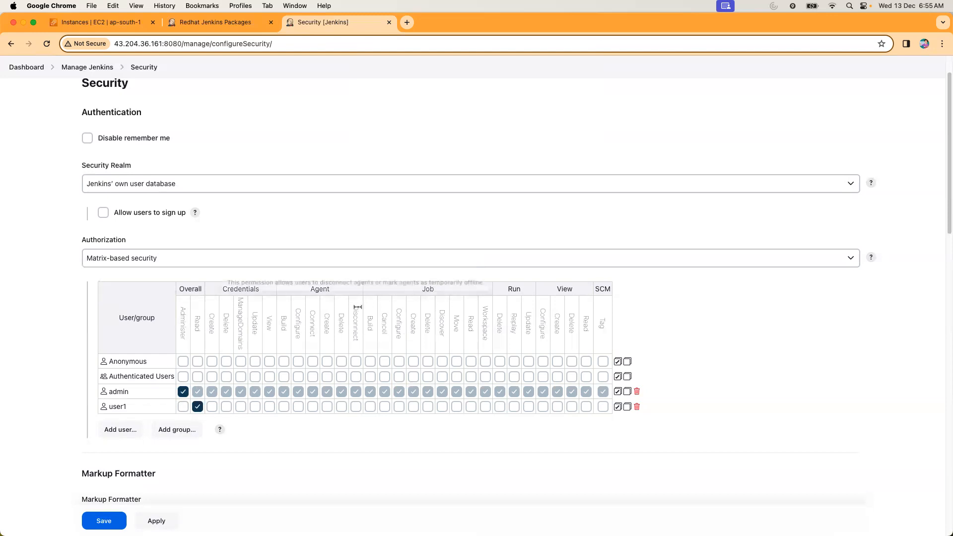
{"action": "left_click", "coordinate": [471, 406]}
Add user2 to the authorization matrix and grant it the Overall Read permission.
{"action": "left_click", "coordinate": [129, 431]}
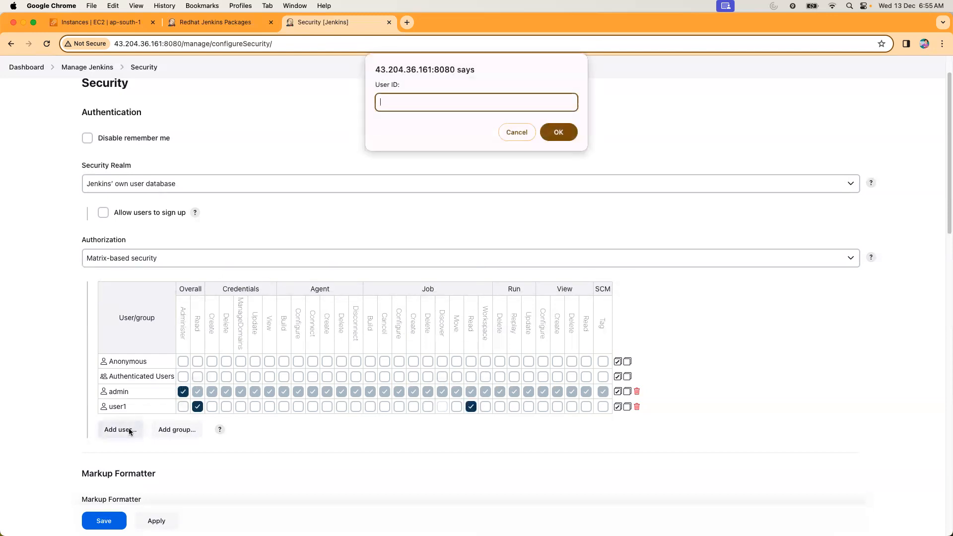
{"action": "type", "text": "user2"}
{"action": "left_click", "coordinate": [556, 139]}
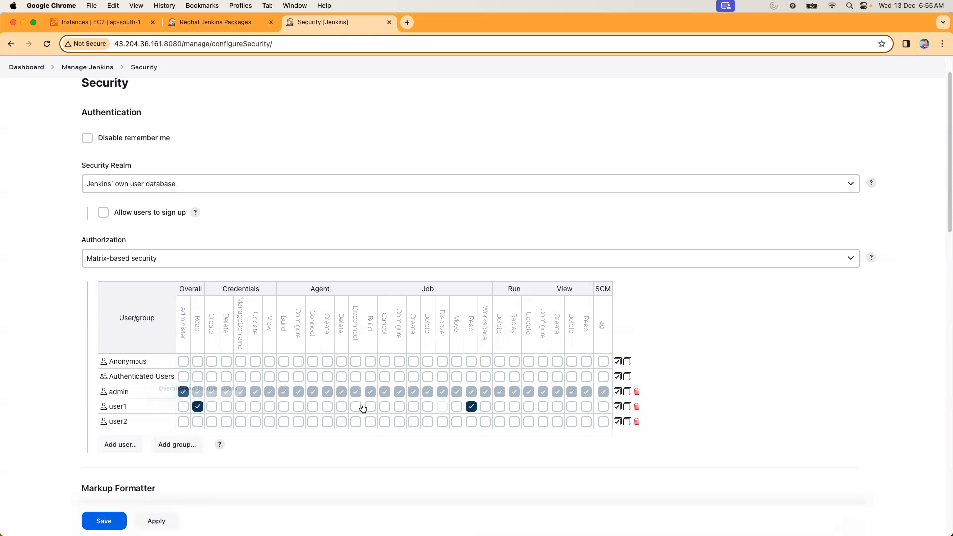
{"action": "left_click", "coordinate": [471, 407]}
{"action": "left_click", "coordinate": [198, 422]}
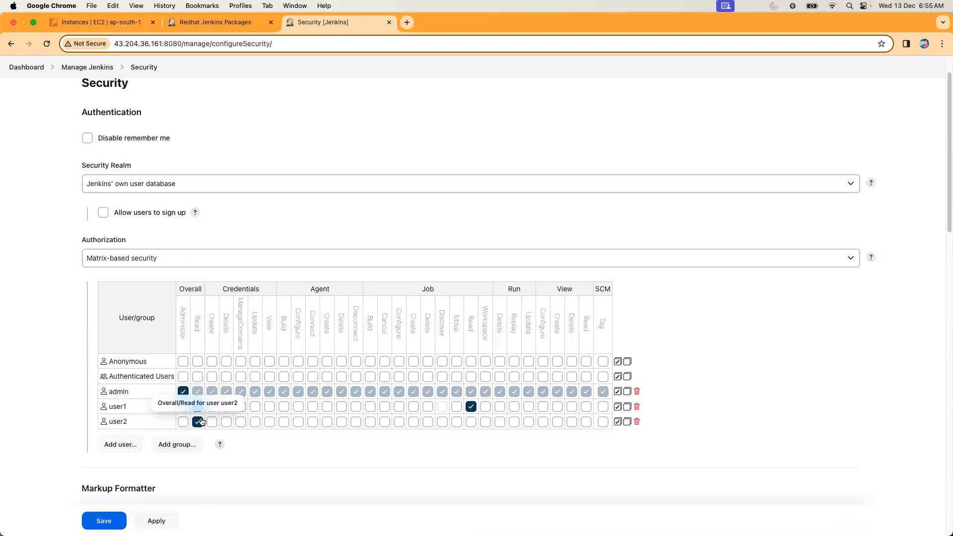
Grant user2 the Job permissions Build, Cancel, Configure, Create, Delete, Discover, Move, Read and Workspace.
{"action": "left_click", "coordinate": [370, 422]}
{"action": "left_click", "coordinate": [385, 422]}
{"action": "left_click", "coordinate": [399, 422]}
{"action": "left_click", "coordinate": [413, 422]}
{"action": "left_click", "coordinate": [428, 422]}
{"action": "left_click", "coordinate": [442, 422]}
{"action": "left_click", "coordinate": [456, 422]}
{"action": "left_click", "coordinate": [471, 422]}
{"action": "left_click", "coordinate": [485, 422]}
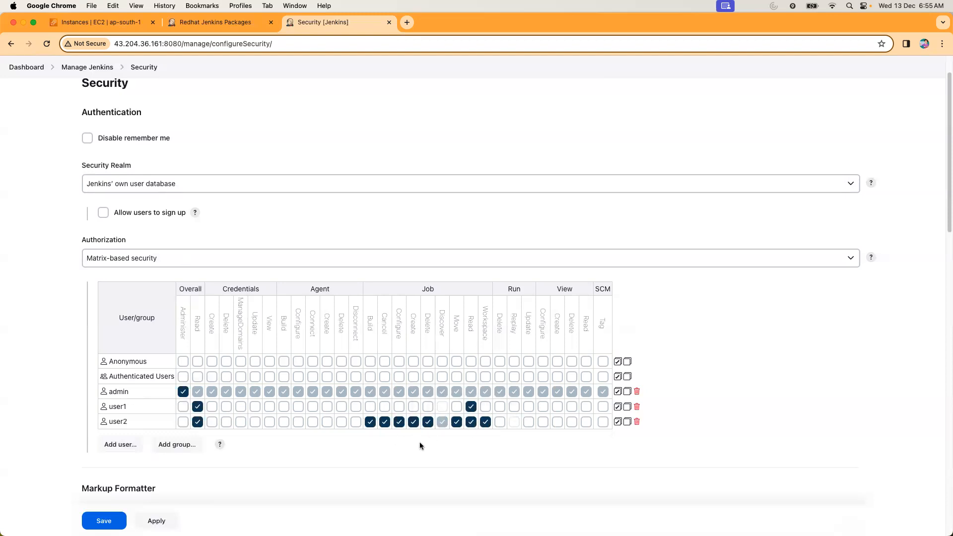
Apply and save the matrix-based security settings.
{"action": "scroll", "coordinate": [251, 452], "scroll_direction": "down", "scroll_amount": 1}
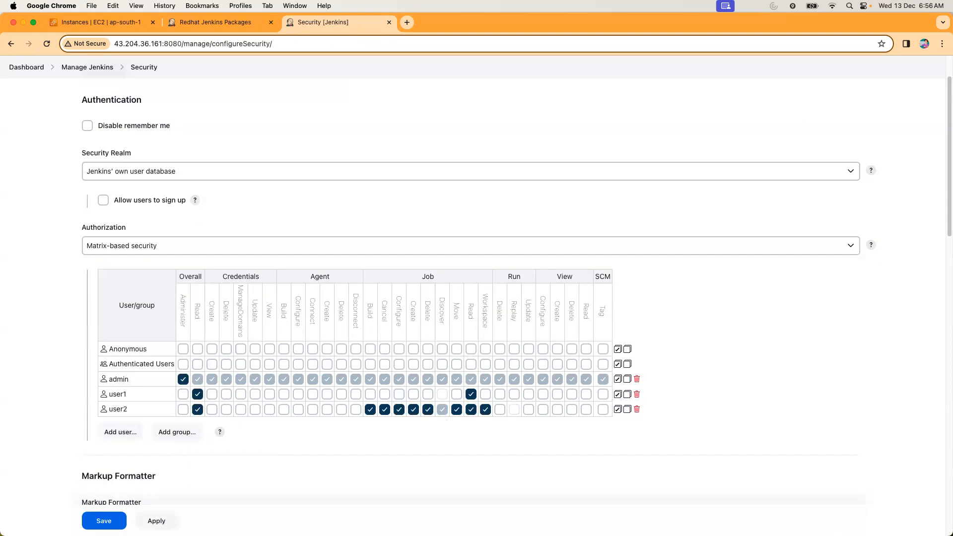
{"action": "left_click", "coordinate": [156, 520]}
{"action": "left_click", "coordinate": [103, 521]}
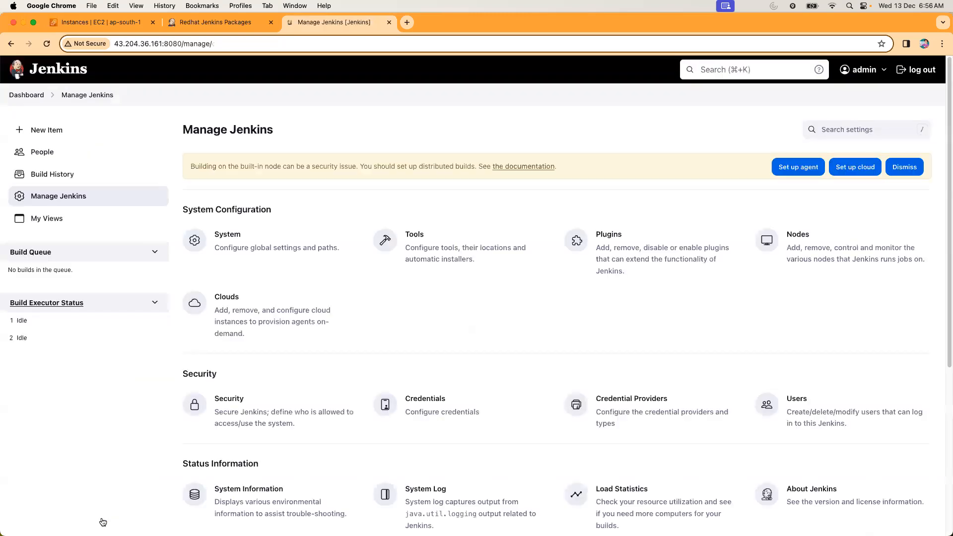
Log out of the admin account, sign in as user1 with the account password, and dismiss the saved-password warning.
{"action": "left_click", "coordinate": [916, 70]}
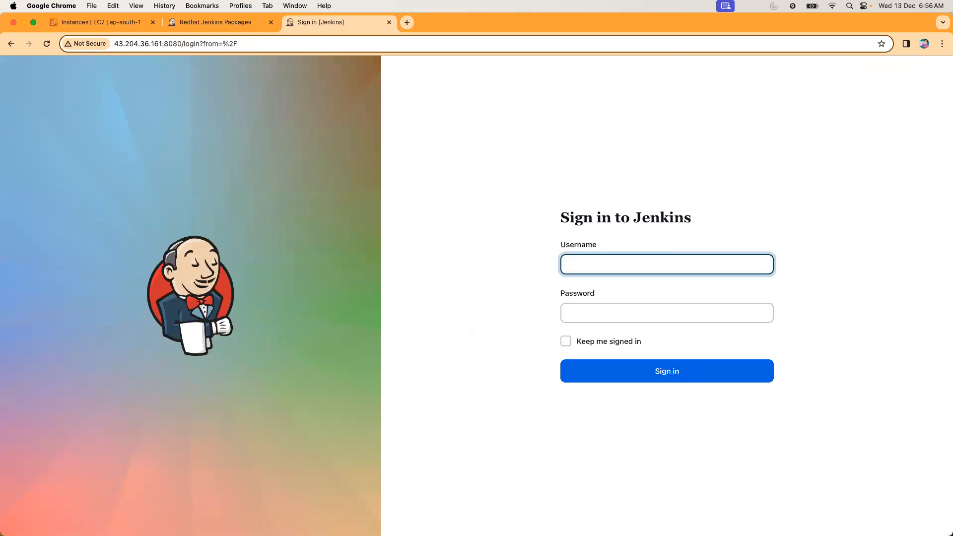
{"action": "type", "text": "user1"}
{"action": "key", "text": "Tab"}
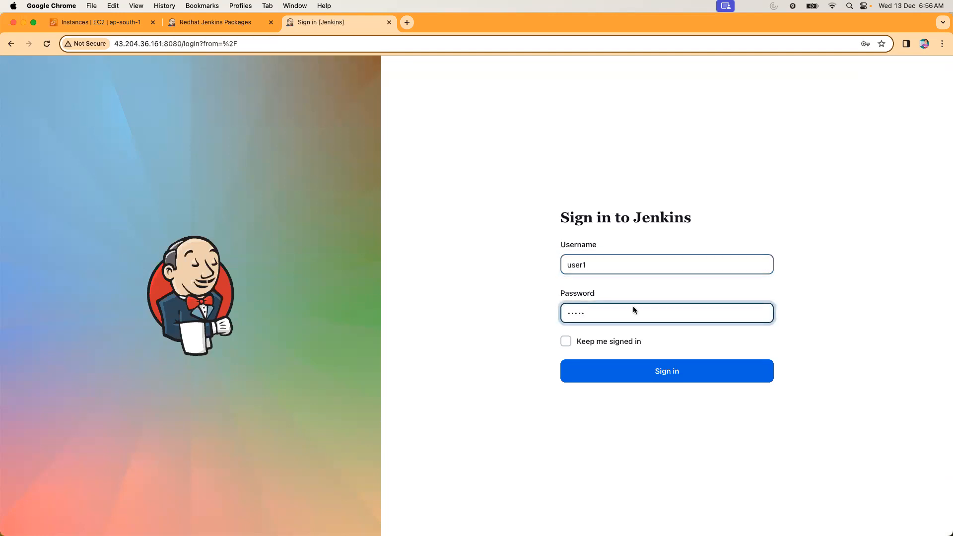
{"action": "left_click", "coordinate": [636, 380]}
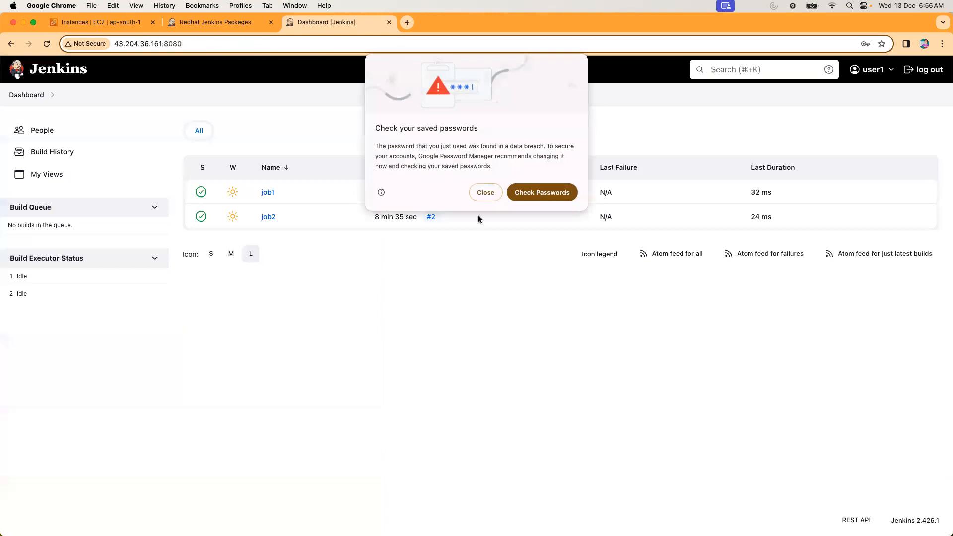
{"action": "left_click", "coordinate": [486, 192]}
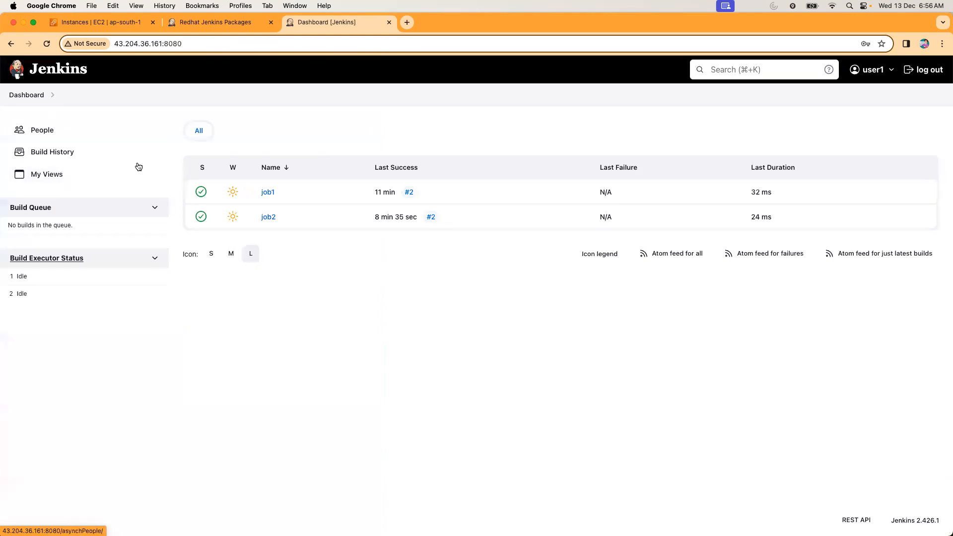
Check user1's access by viewing the console output of job1 build #2 and the job2 page, and return to the dashboard.
{"action": "left_click", "coordinate": [264, 194]}
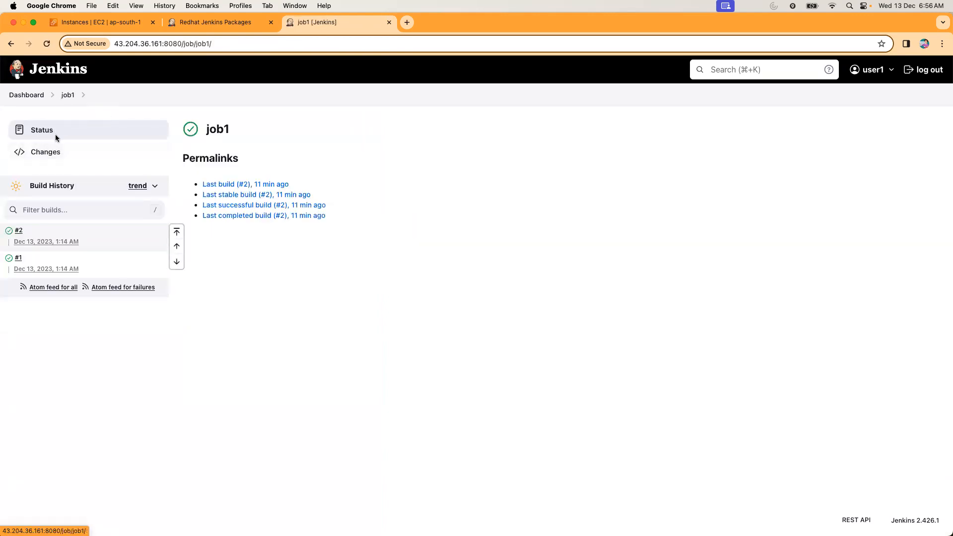
{"action": "left_click", "coordinate": [20, 232]}
{"action": "left_click", "coordinate": [50, 173]}
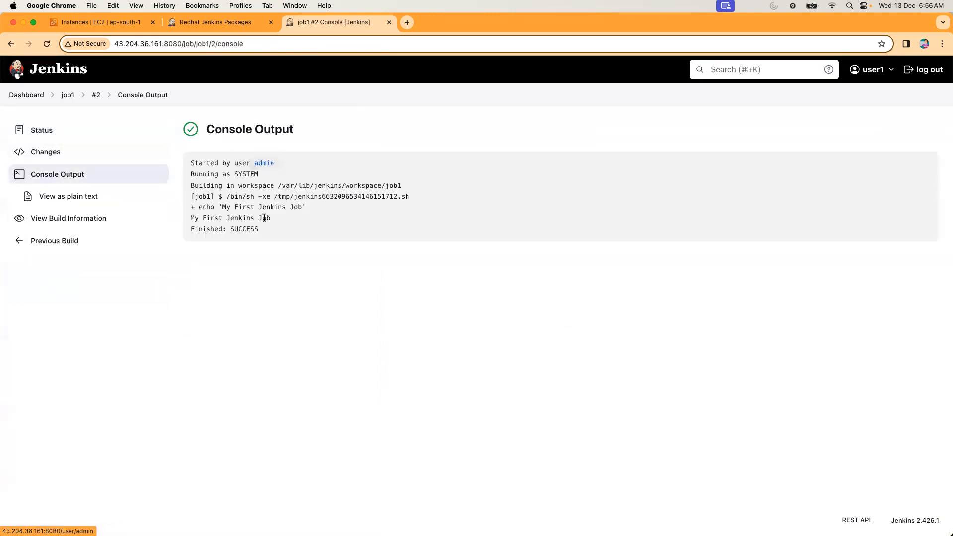
{"action": "left_click", "coordinate": [34, 98]}
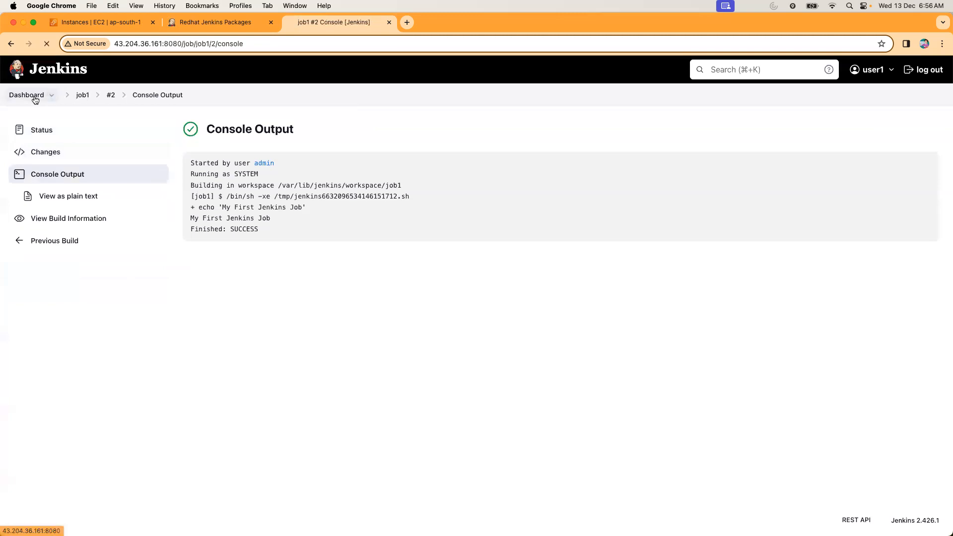
{"action": "left_click", "coordinate": [265, 218]}
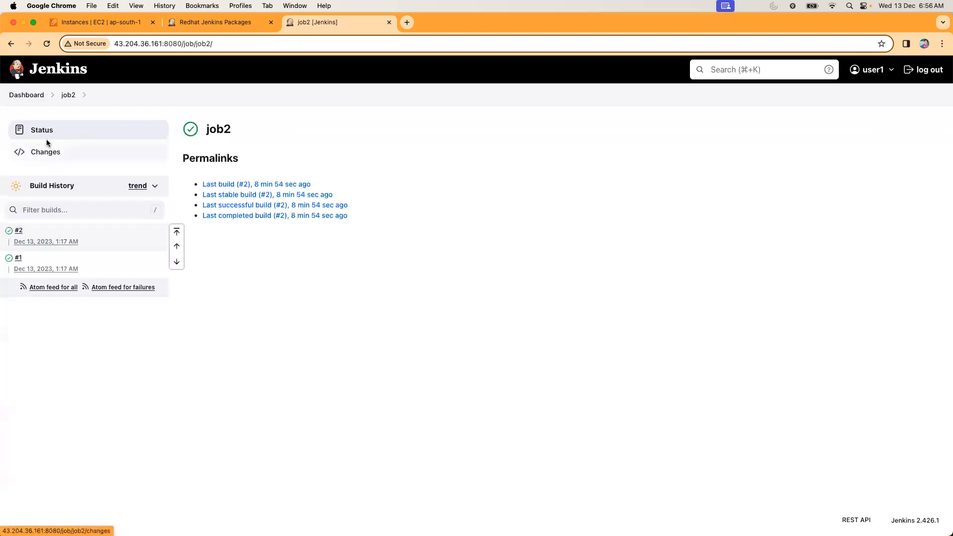
{"action": "left_click", "coordinate": [27, 94]}
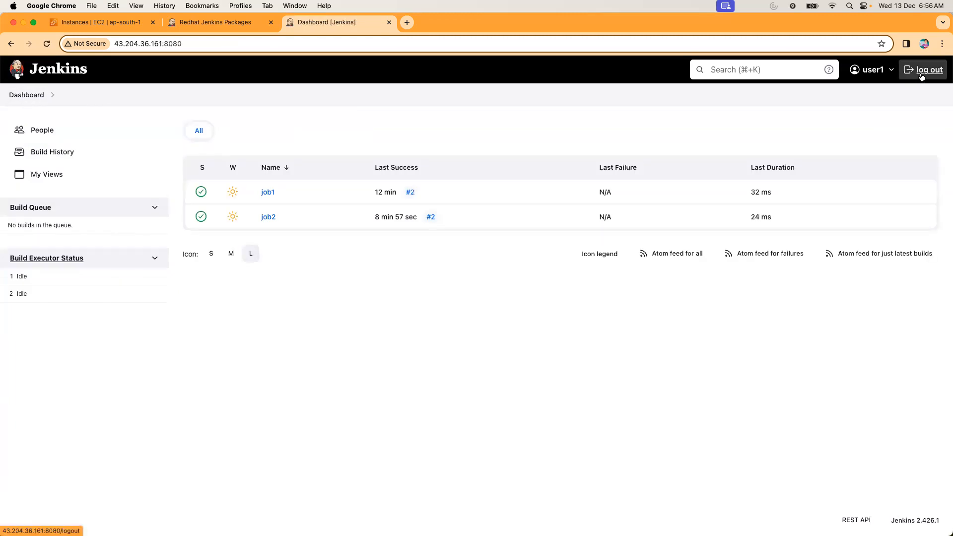
Log out of user1, sign in as user2 with the account password, and dismiss the saved-password warning.
{"action": "left_click", "coordinate": [921, 73]}
{"action": "type", "text": "us"}
{"action": "key", "text": "Tab"}
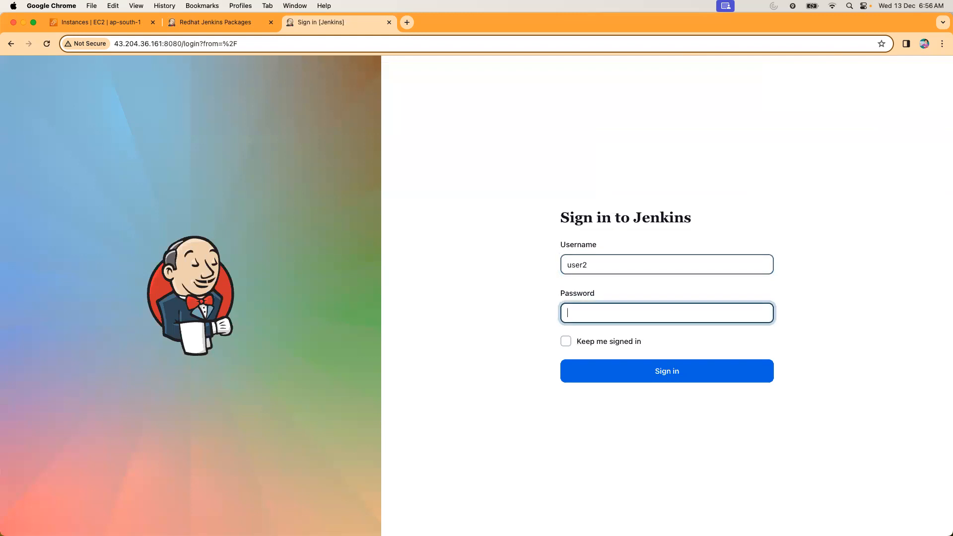
{"action": "left_click", "coordinate": [638, 368]}
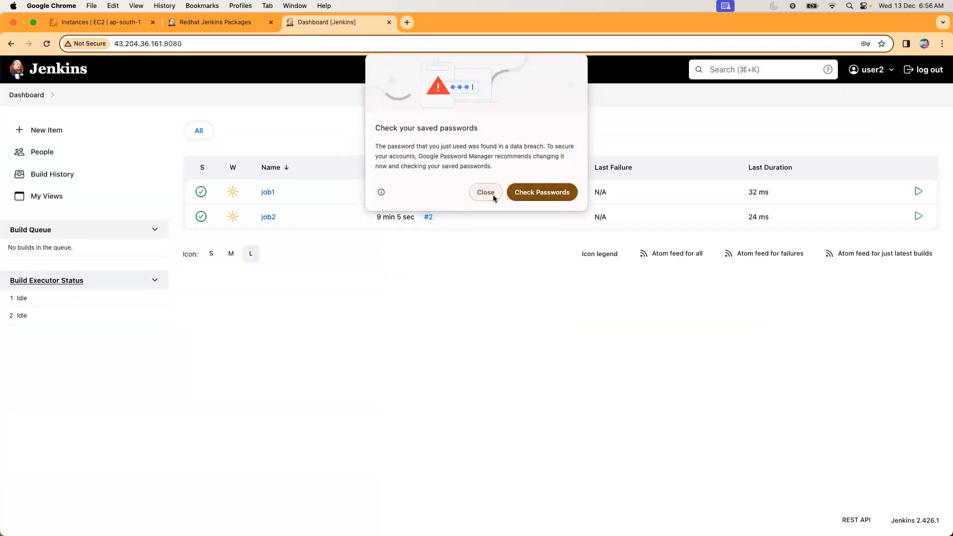
{"action": "left_click", "coordinate": [485, 193]}
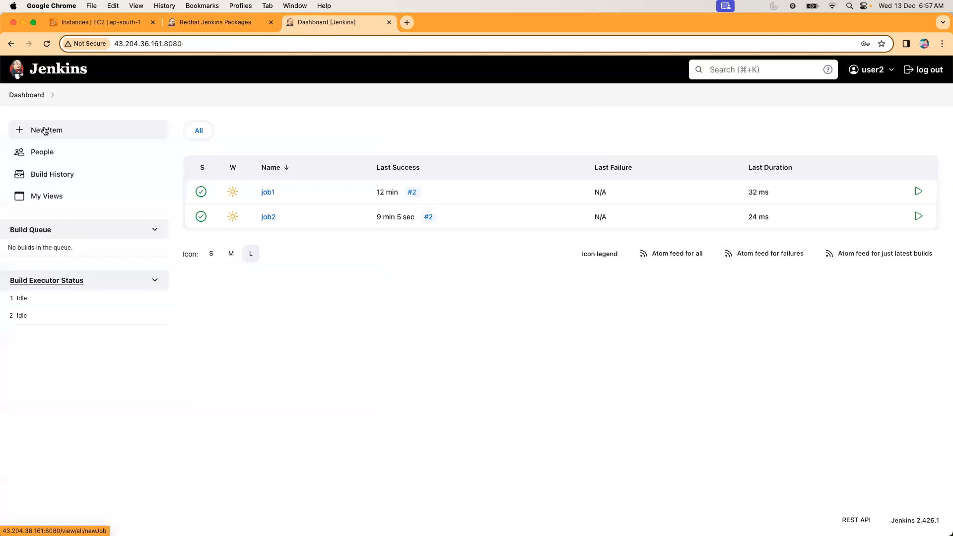
Check user2's options on job1, view the console output of its build #2, and return to the dashboard.
{"action": "left_click", "coordinate": [269, 193]}
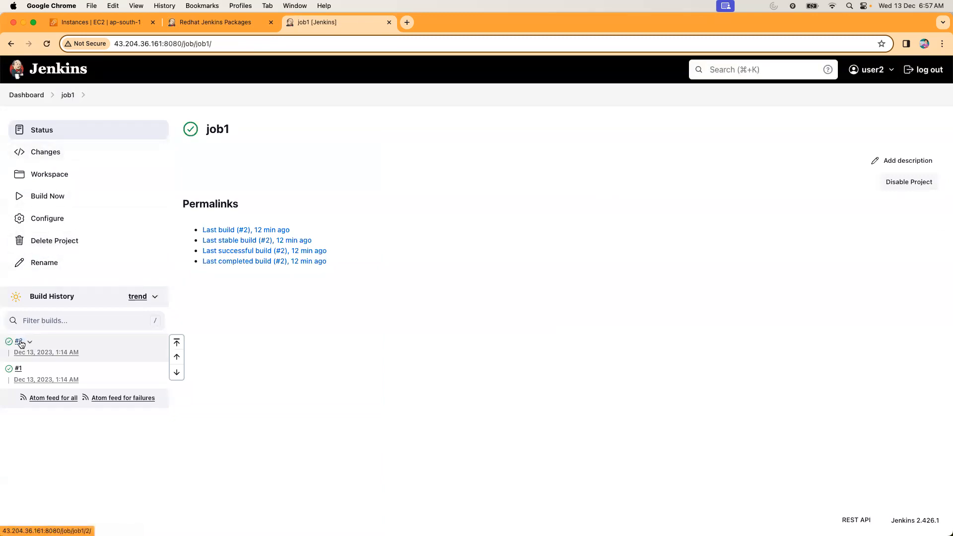
{"action": "left_click", "coordinate": [29, 342]}
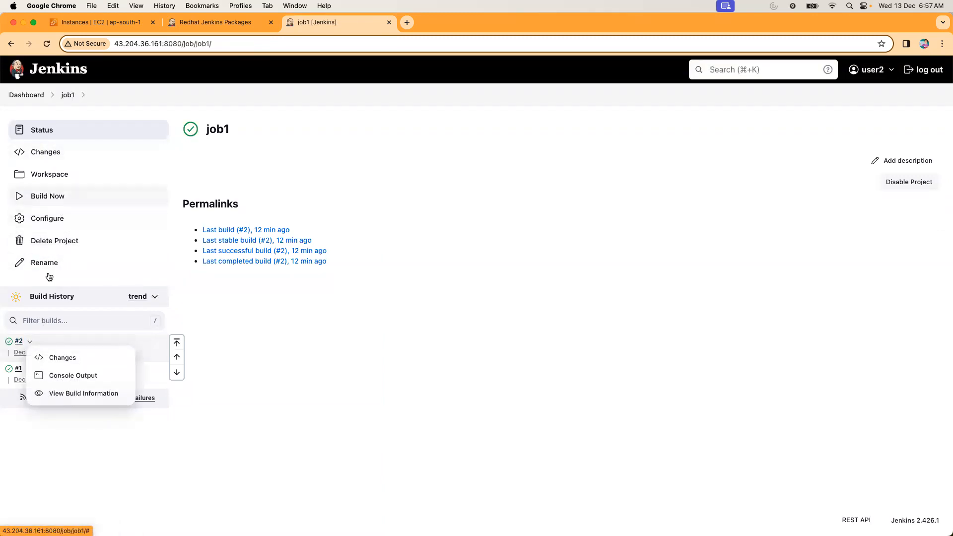
{"action": "left_click", "coordinate": [19, 341]}
{"action": "left_click", "coordinate": [68, 175]}
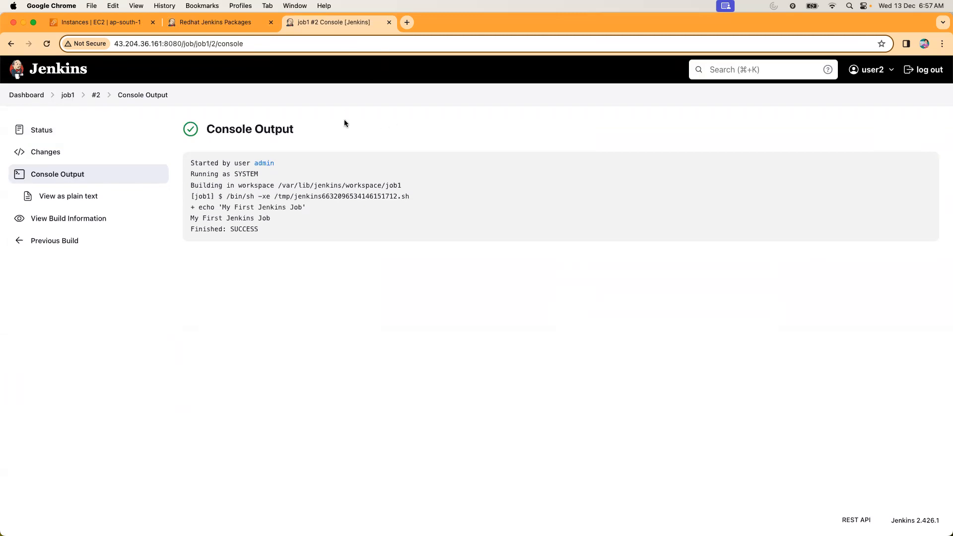
{"action": "left_click", "coordinate": [23, 96]}
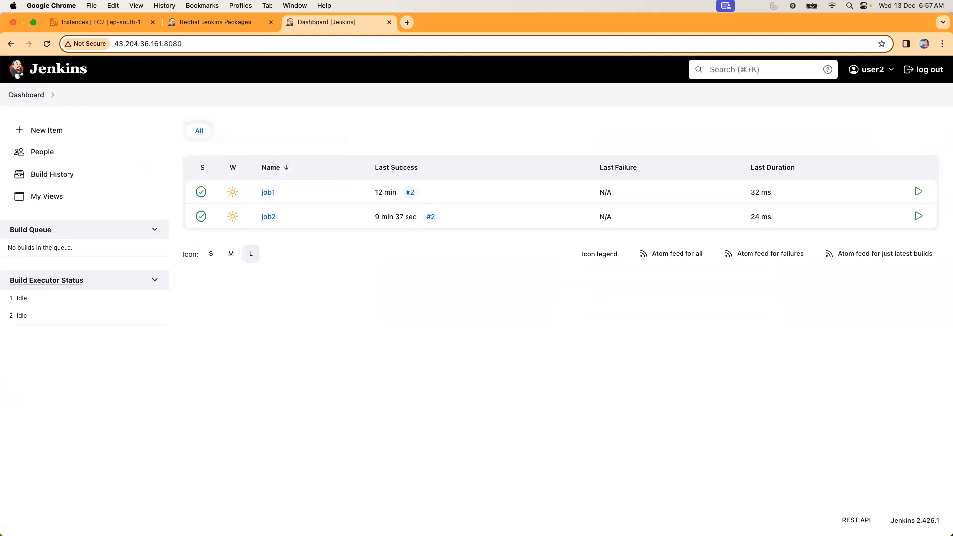
Switch to Epic Pen and draw a blue grid of three rows and three columns in the blank area below the job list.
{"action": "mouse_move", "coordinate": [174, 327]}
{"action": "left_mouse_down"}
{"action": "mouse_move", "coordinate": [234, 329]}
{"action": "mouse_move", "coordinate": [371, 456]}
{"action": "left_mouse_up"}
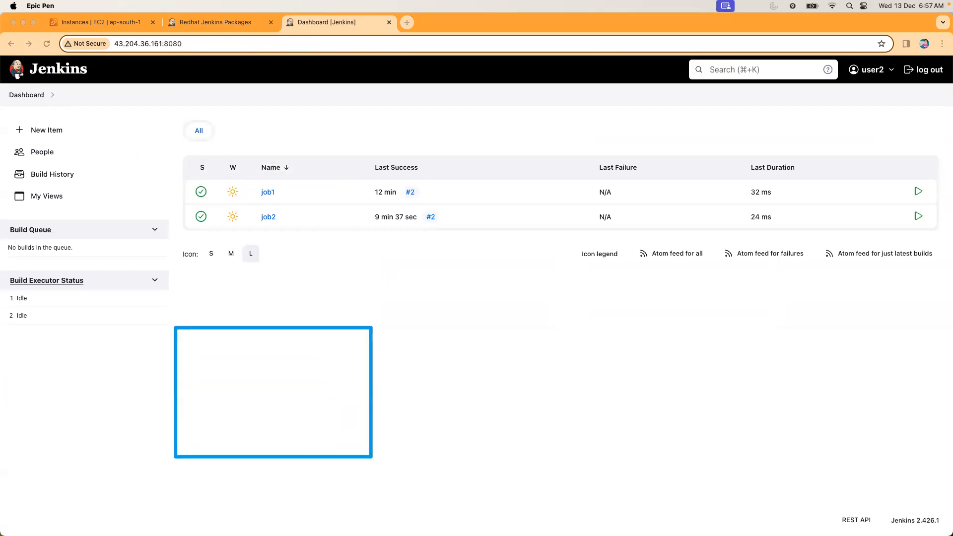
{"action": "left_click_drag", "start_coordinate": [176, 361], "coordinate": [370, 359]}
{"action": "left_click_drag", "start_coordinate": [169, 402], "coordinate": [369, 404]}
{"action": "left_click_drag", "start_coordinate": [250, 328], "coordinate": [252, 445]}
{"action": "left_click_drag", "start_coordinate": [315, 331], "coordinate": [320, 462]}
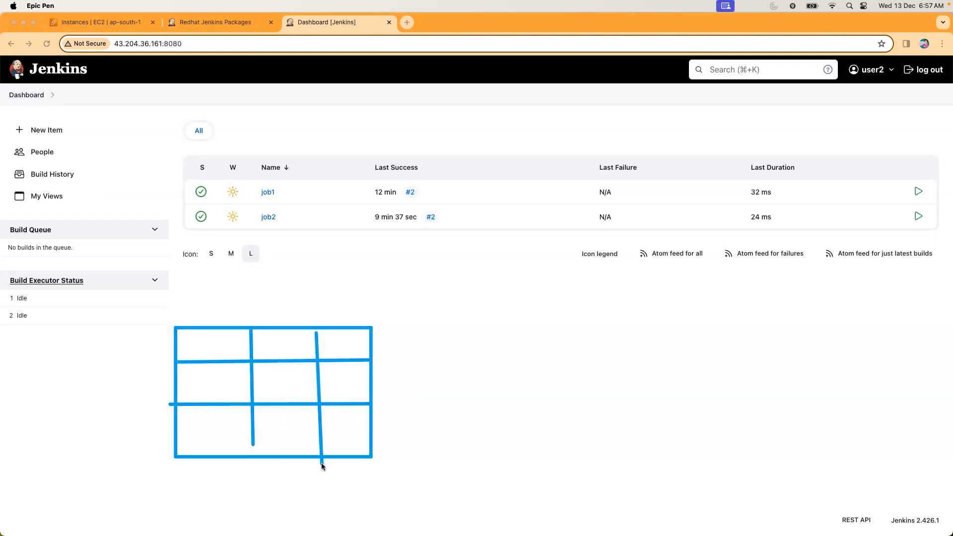
Label the grid's lower two rows u1 and u2 and its second and third columns j1 and j2.
{"action": "left_click", "coordinate": [142, 196]}
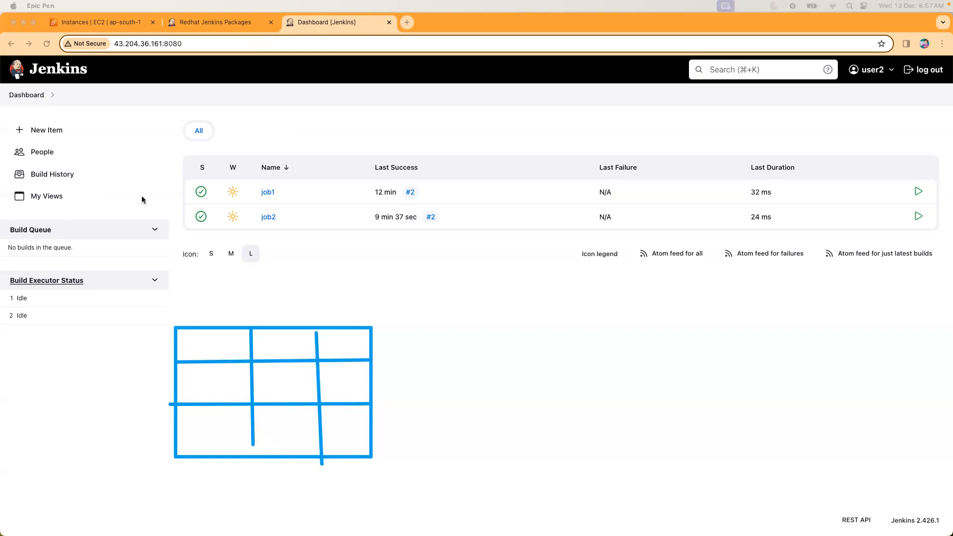
{"action": "left_click", "coordinate": [187, 382]}
{"action": "type", "text": "u1"}
{"action": "left_click", "coordinate": [189, 408]}
{"action": "type", "text": "u2"}
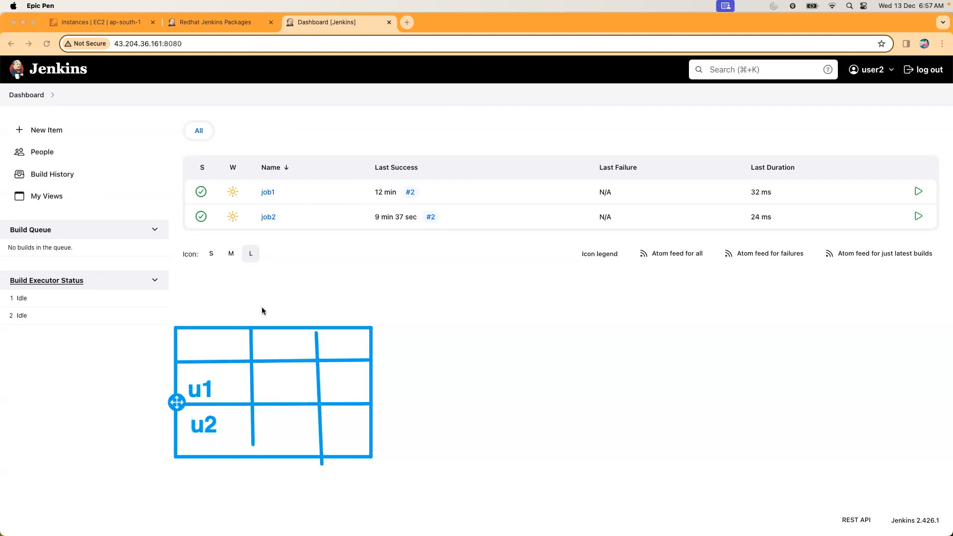
{"action": "left_click", "coordinate": [275, 340]}
{"action": "type", "text": "j1"}
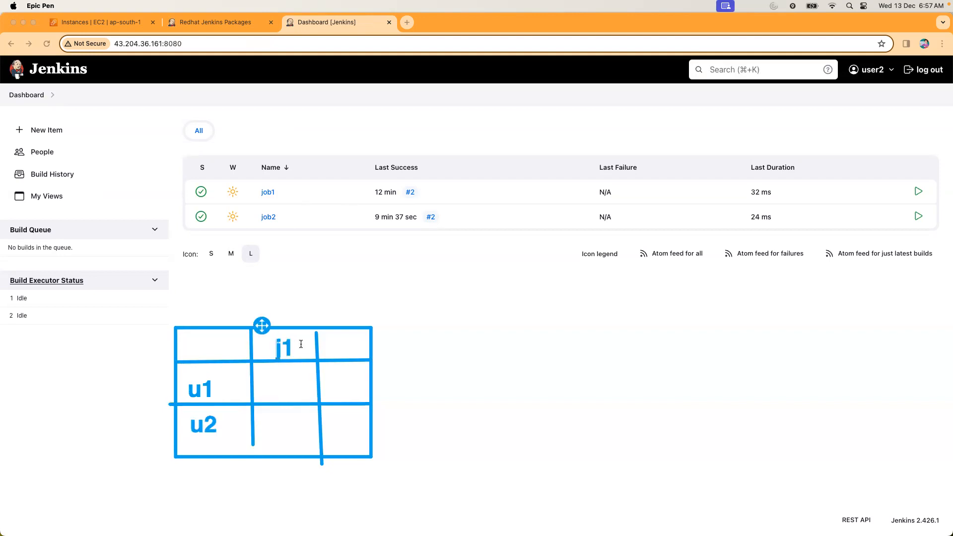
{"action": "left_click", "coordinate": [339, 348]}
{"action": "type", "text": "j2"}
{"action": "left_click", "coordinate": [269, 381]}
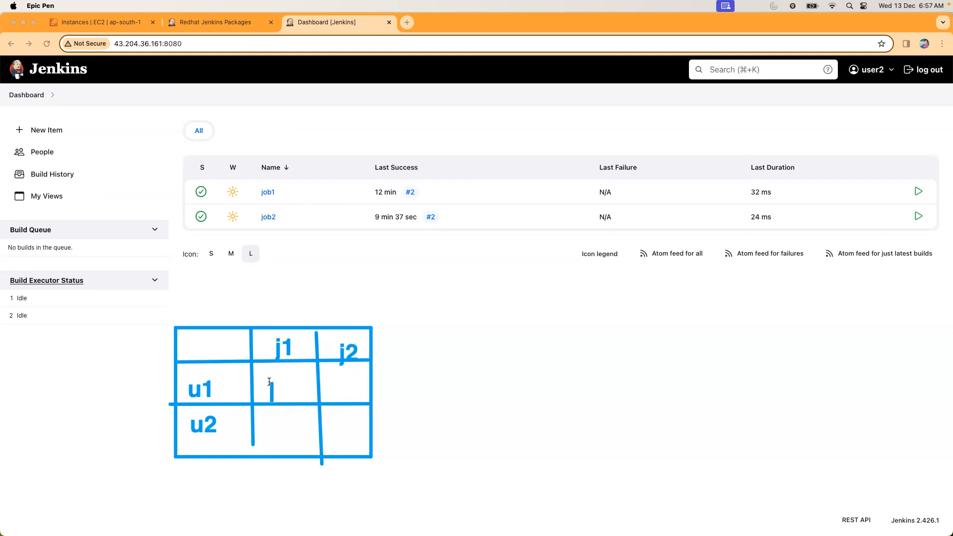
{"action": "type", "text": "all"}
{"action": "left_click", "coordinate": [339, 385]}
{"action": "left_click", "coordinate": [301, 390]}
{"action": "left_click_drag", "start_coordinate": [292, 388], "coordinate": [266, 392]}
{"action": "left_click", "coordinate": [269, 347]}
{"action": "type", "text": "j1"}
Fill the u1 row with R under both jobs and the u2 row with ALL under both jobs.
{"action": "left_click", "coordinate": [281, 383]}
{"action": "type", "text": "R"}
{"action": "left_click", "coordinate": [343, 377]}
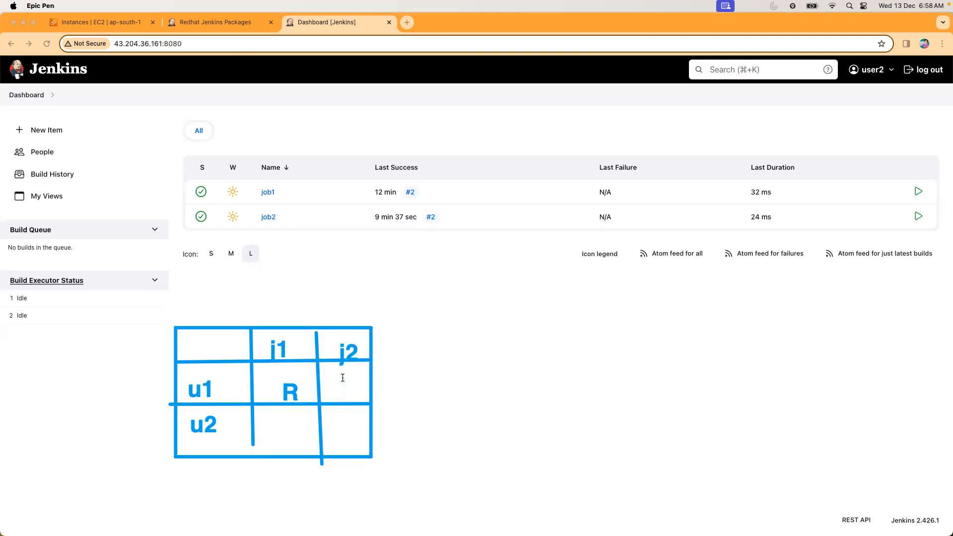
{"action": "type", "text": "R"}
{"action": "left_click", "coordinate": [275, 430]}
{"action": "type", "text": "ALL"}
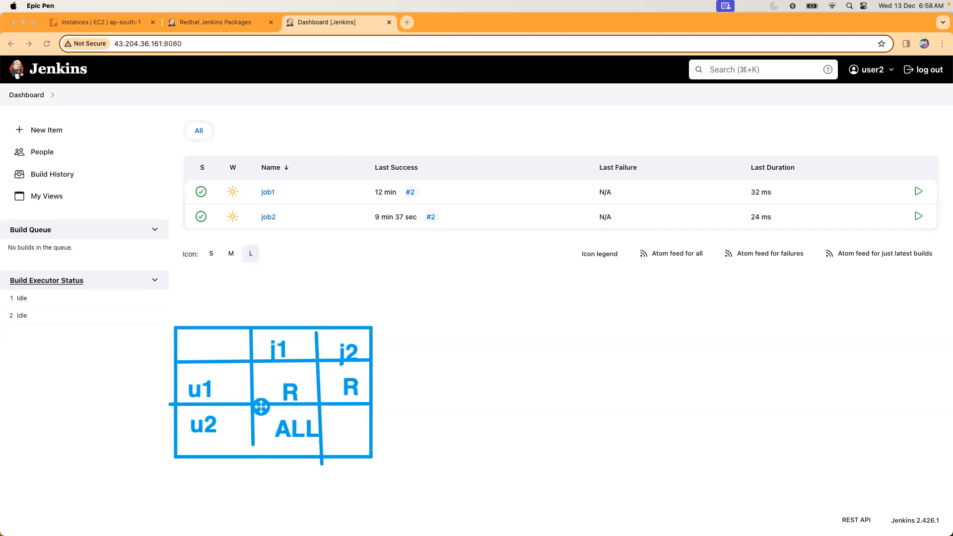
{"action": "left_click", "coordinate": [323, 429]}
{"action": "type", "text": "ALL"}
Add the heading "matrix based" above the grid and the heading "project based" over the blank area beside it.
{"action": "left_click", "coordinate": [194, 307]}
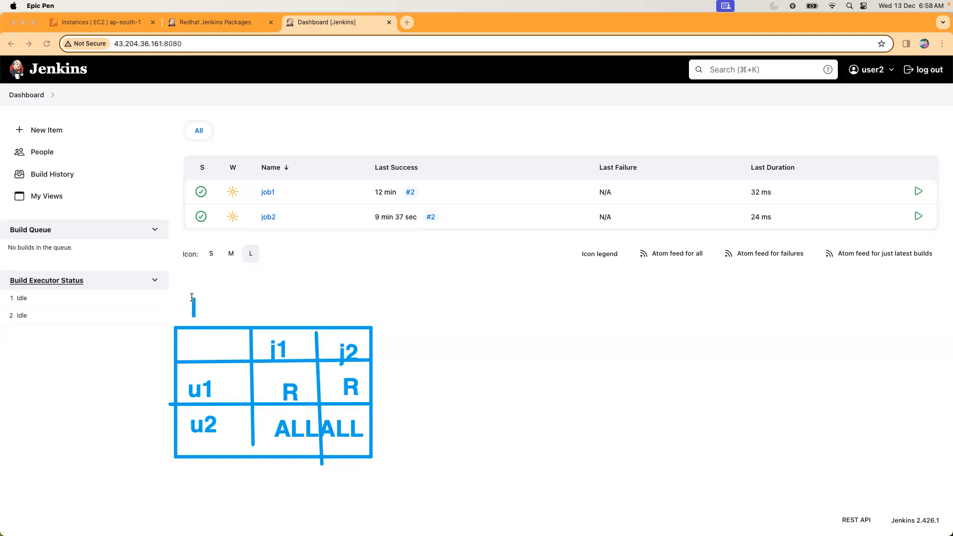
{"action": "type", "text": "matrix"}
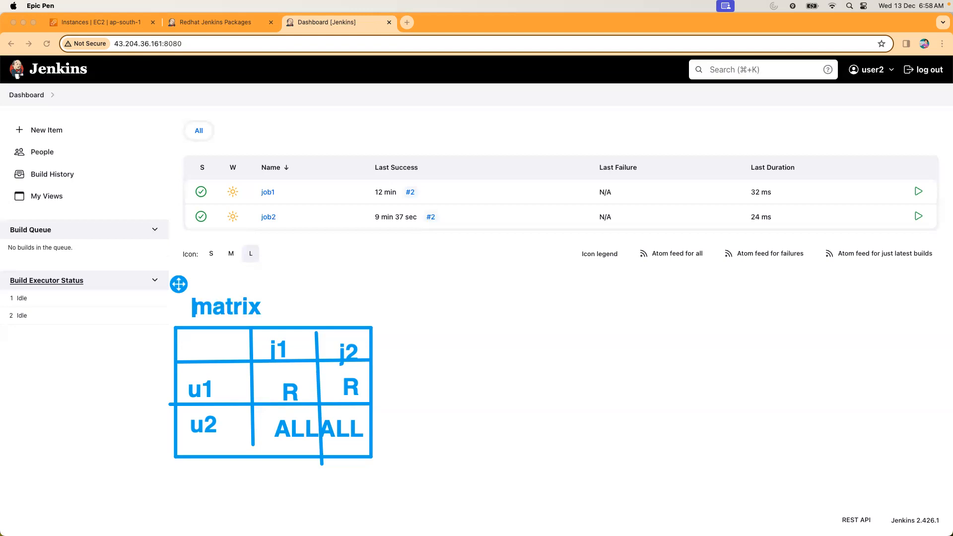
{"action": "type", "text": " based"}
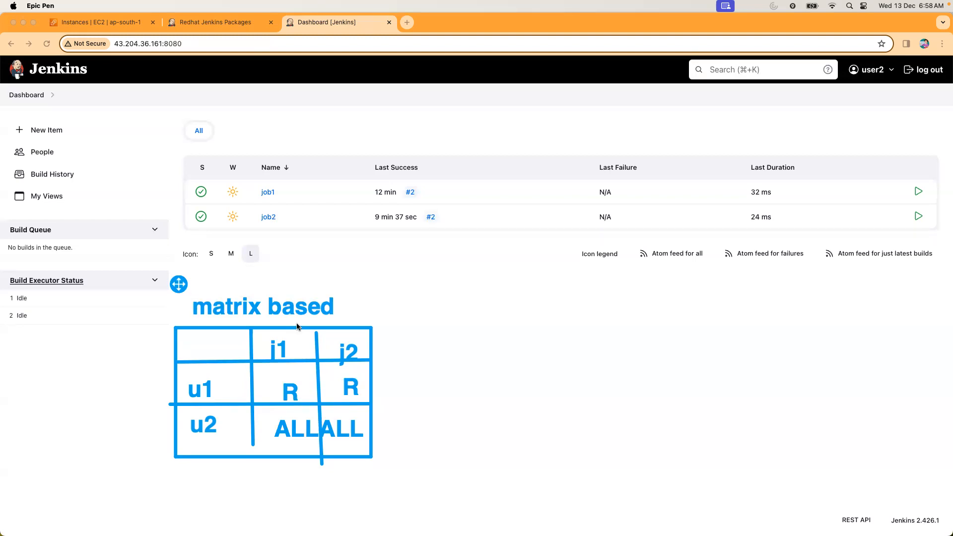
{"action": "left_click", "coordinate": [526, 297]}
{"action": "type", "text": "project"}
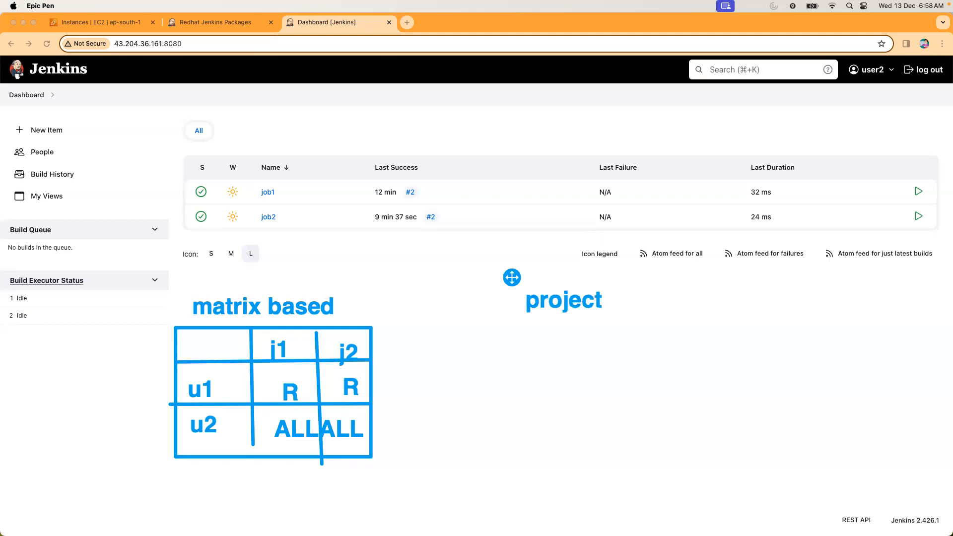
{"action": "type", "text": " based"}
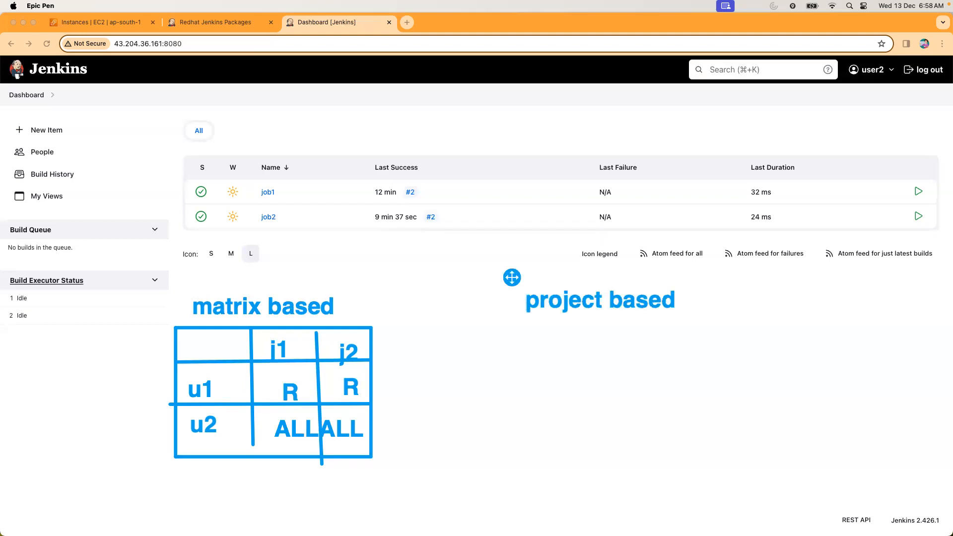
Draw a second grid of three rows and three columns below the "project based" heading.
{"action": "left_click", "coordinate": [451, 222]}
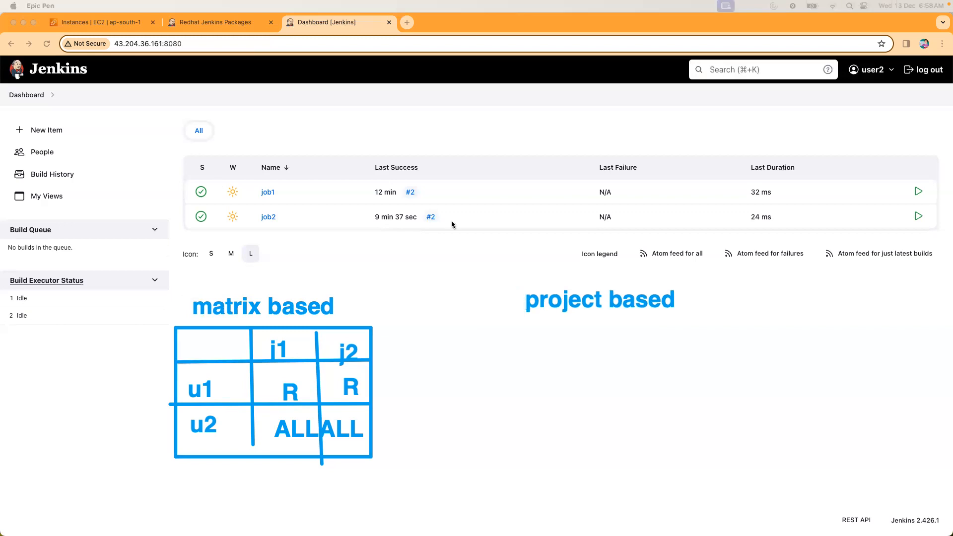
{"action": "mouse_move", "coordinate": [532, 331]}
{"action": "left_mouse_down"}
{"action": "mouse_move", "coordinate": [708, 432]}
{"action": "mouse_move", "coordinate": [720, 449]}
{"action": "left_mouse_up"}
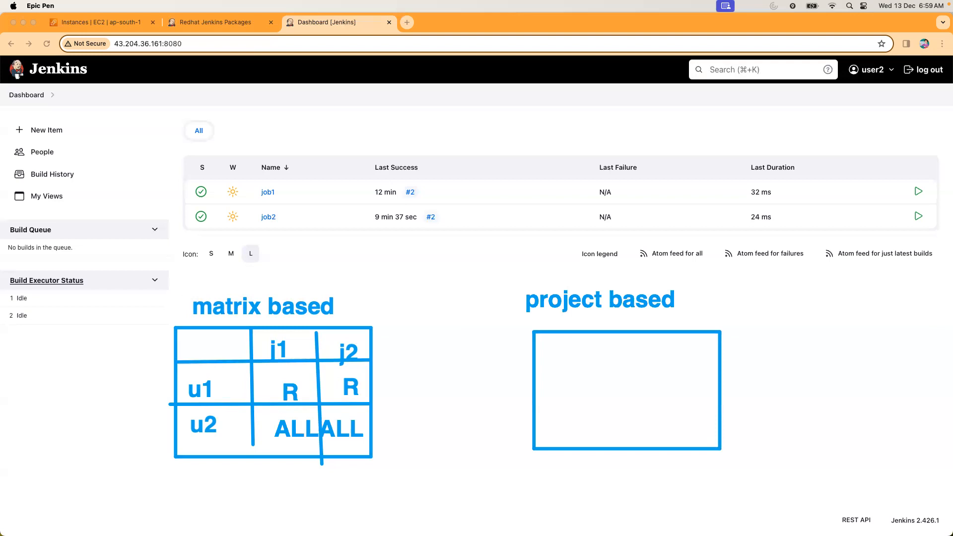
{"action": "left_click_drag", "start_coordinate": [535, 366], "coordinate": [720, 369]}
{"action": "left_click_drag", "start_coordinate": [610, 408], "coordinate": [718, 399]}
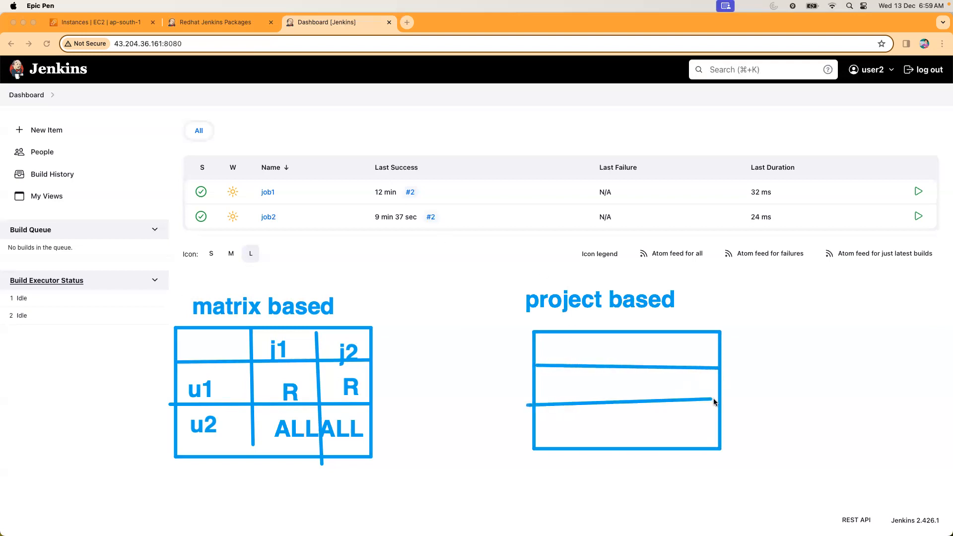
{"action": "left_click_drag", "start_coordinate": [605, 333], "coordinate": [608, 462]}
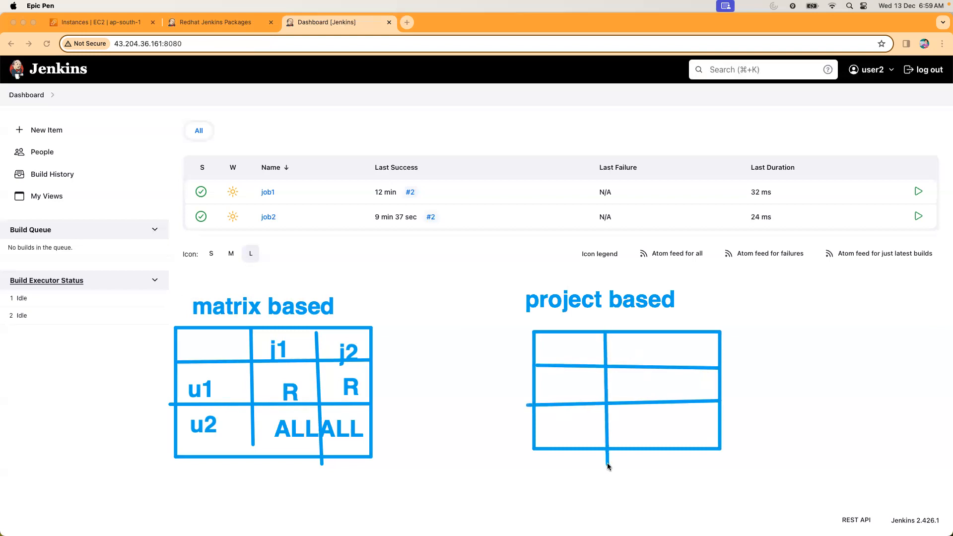
{"action": "left_click_drag", "start_coordinate": [663, 334], "coordinate": [665, 448]}
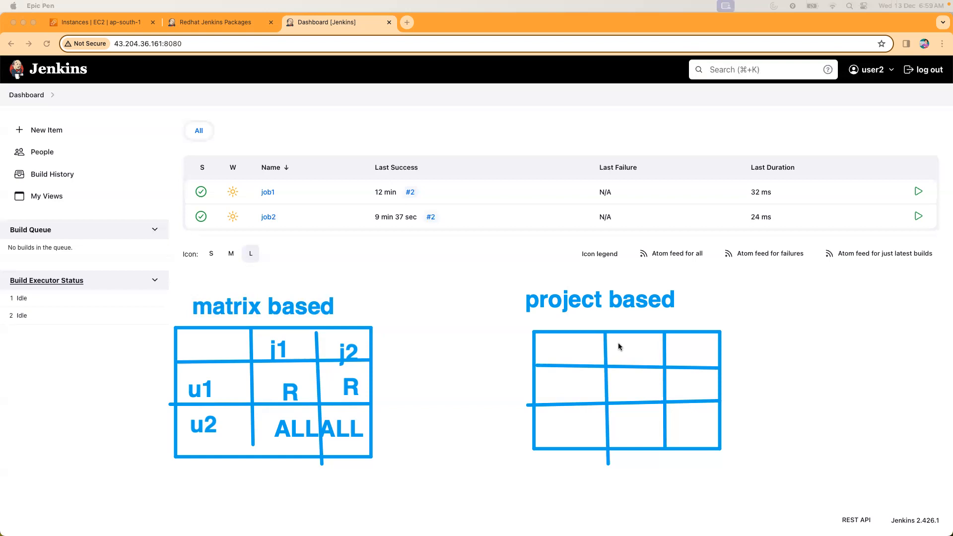
Label the project-based grid's second and third columns j1 and j2 and its lower rows u1 and u2.
{"action": "left_click_drag", "start_coordinate": [620, 345], "coordinate": [620, 365]}
{"action": "type", "text": "j1"}
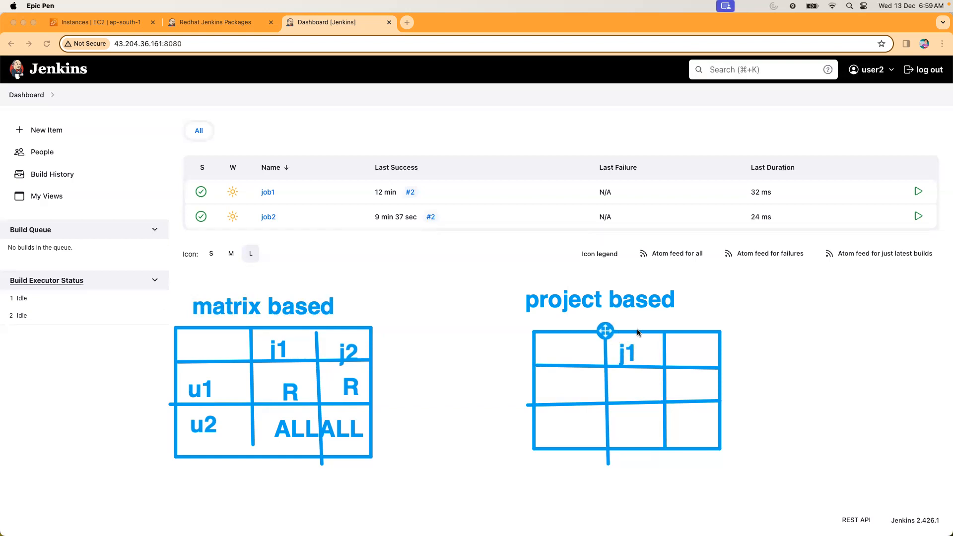
{"action": "left_click", "coordinate": [680, 348]}
{"action": "type", "text": "j2"}
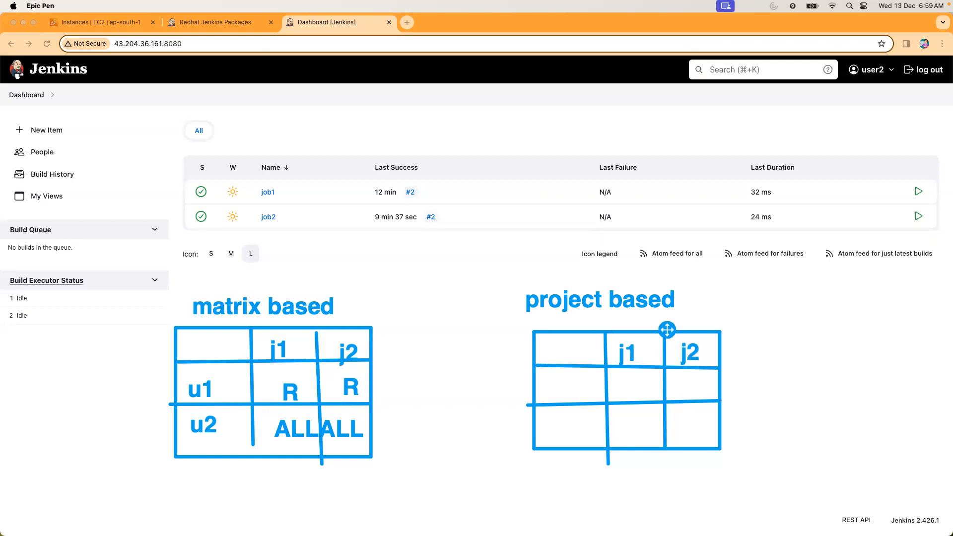
{"action": "left_click", "coordinate": [560, 387]}
{"action": "type", "text": "u1"}
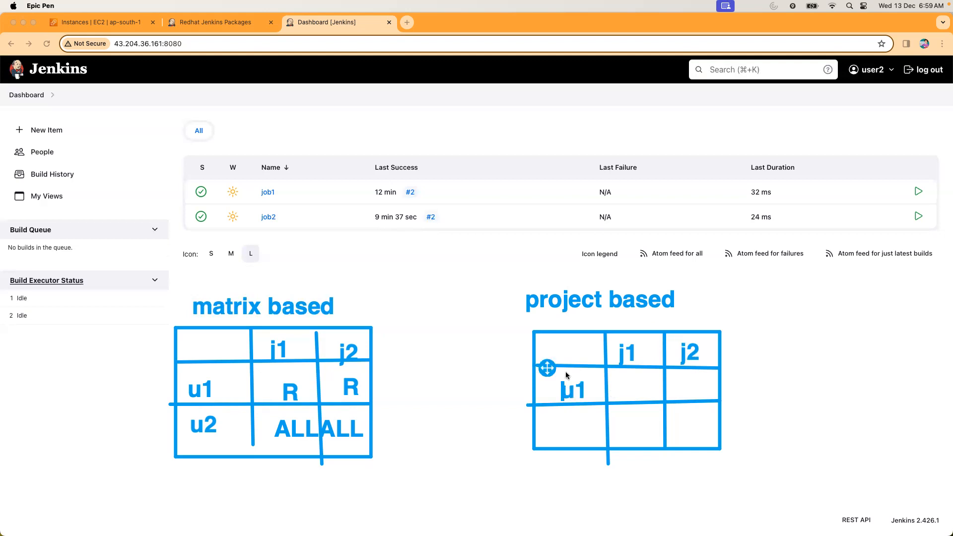
{"action": "left_click", "coordinate": [553, 419]}
{"action": "type", "text": "u2"}
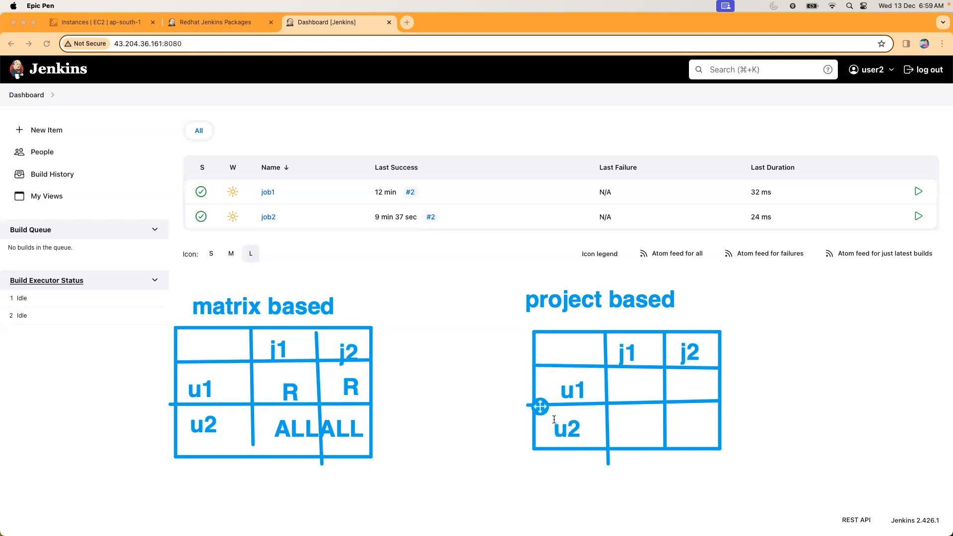
Write "build" and "test" above the j1 and j2 column labels of the project-based grid, adjusting the text's position.
{"action": "left_click", "coordinate": [622, 378]}
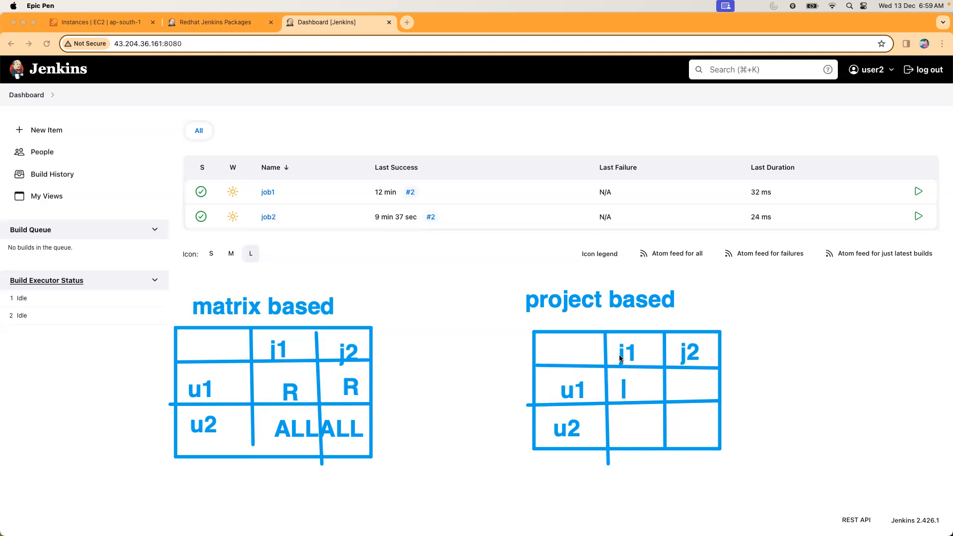
{"action": "left_click", "coordinate": [616, 327]}
{"action": "type", "text": "b"}
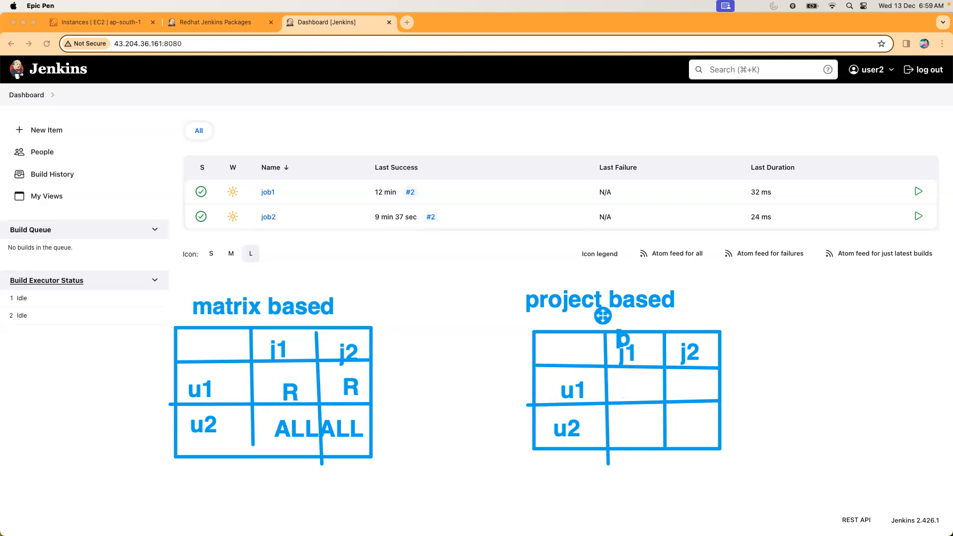
{"action": "type", "text": "uildtest"}
{"action": "left_click_drag", "start_coordinate": [602, 316], "coordinate": [595, 310]}
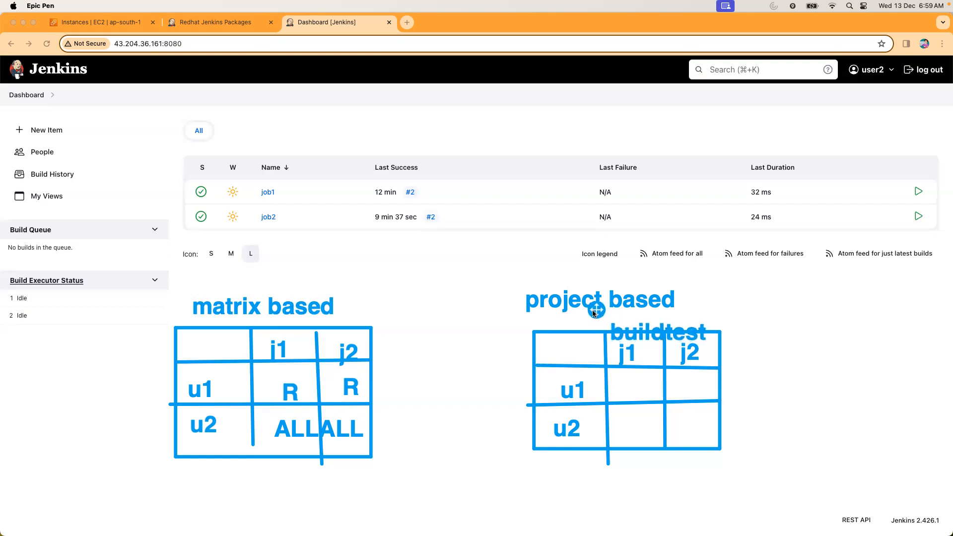
Fill the project-based grid with "all" for u1 on j1 and u2 on j2, and R in the other two cells.
{"action": "left_click", "coordinate": [619, 379]}
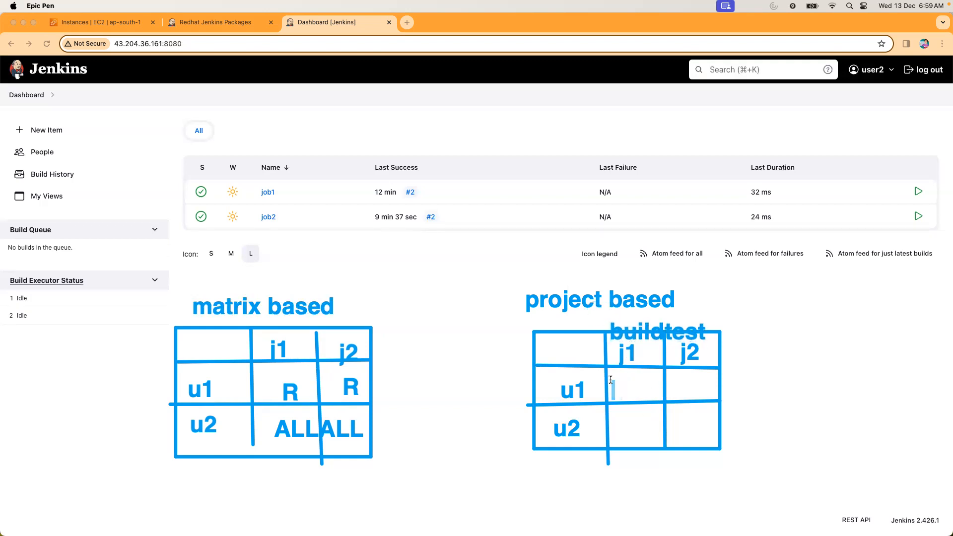
{"action": "type", "text": "all"}
{"action": "left_click", "coordinate": [671, 390]}
{"action": "type", "text": "R"}
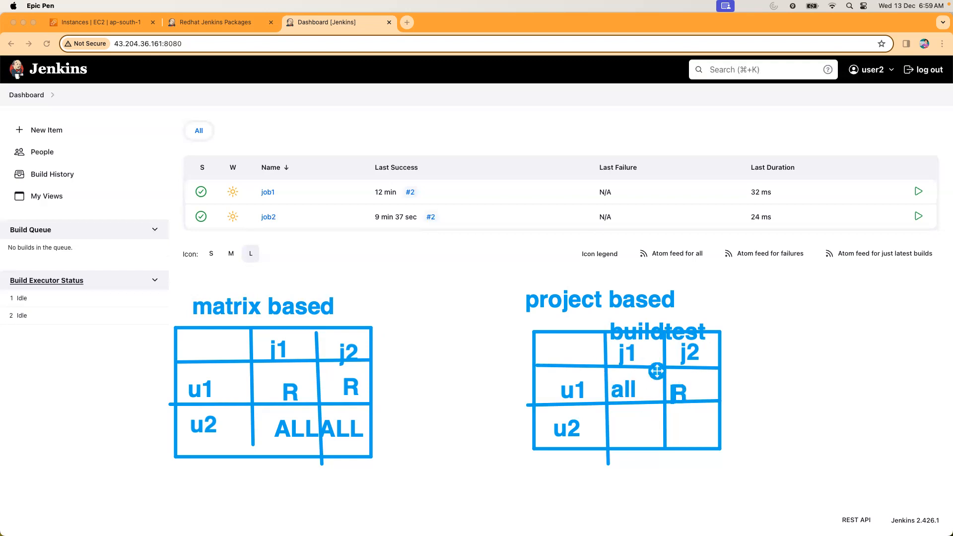
{"action": "left_click", "coordinate": [617, 425]}
{"action": "type", "text": "R"}
{"action": "left_click", "coordinate": [686, 415]}
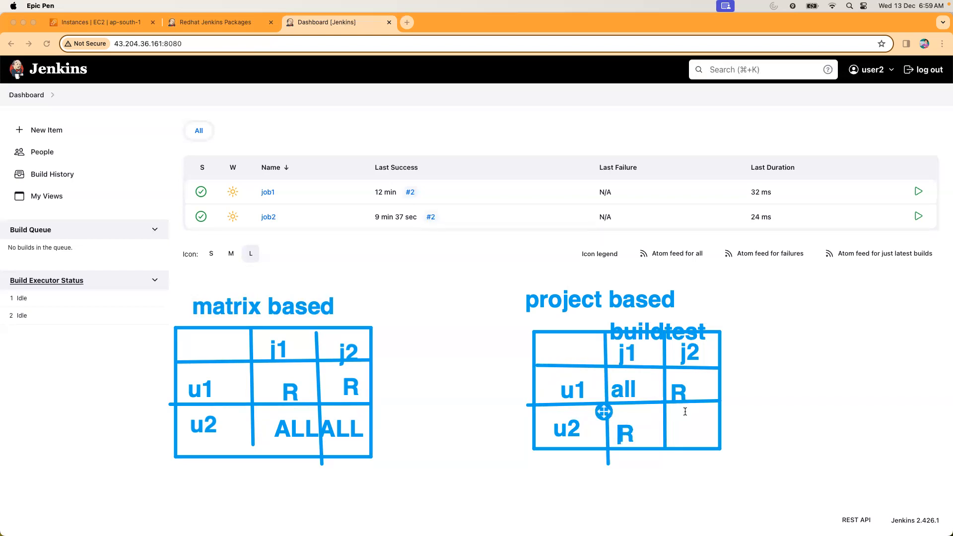
{"action": "type", "text": "all"}
Mark the project-based grid's u2 row as "test" and its u1 row as "dev".
{"action": "left_click", "coordinate": [534, 434]}
{"action": "type", "text": "e"}
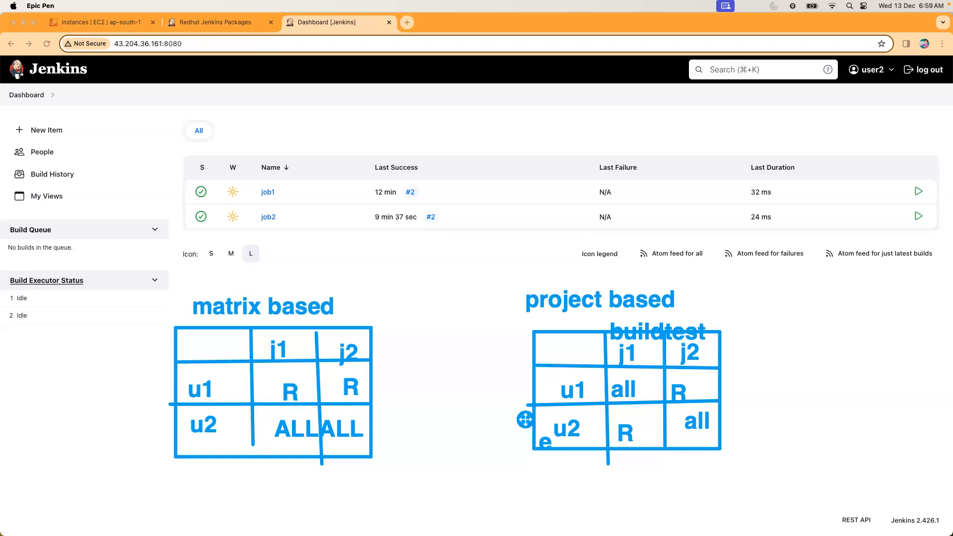
{"action": "key", "text": "BackSpace"}
{"action": "type", "text": "test"}
{"action": "left_click", "coordinate": [545, 368]}
{"action": "type", "text": "dev"}
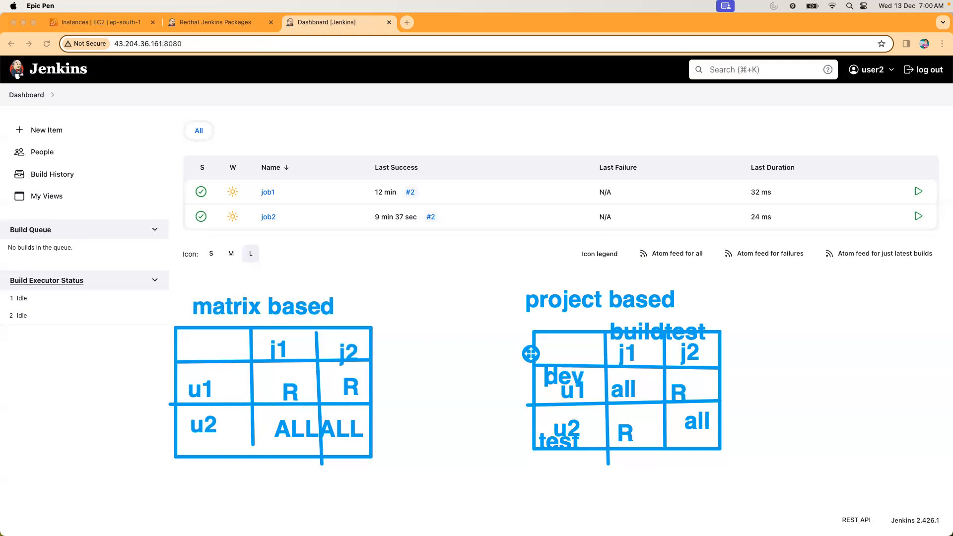
Write "RBAC" as a separate heading beside the "project based" heading and leave the annotation text.
{"action": "left_click", "coordinate": [828, 292]}
{"action": "type", "text": "RBAC"}
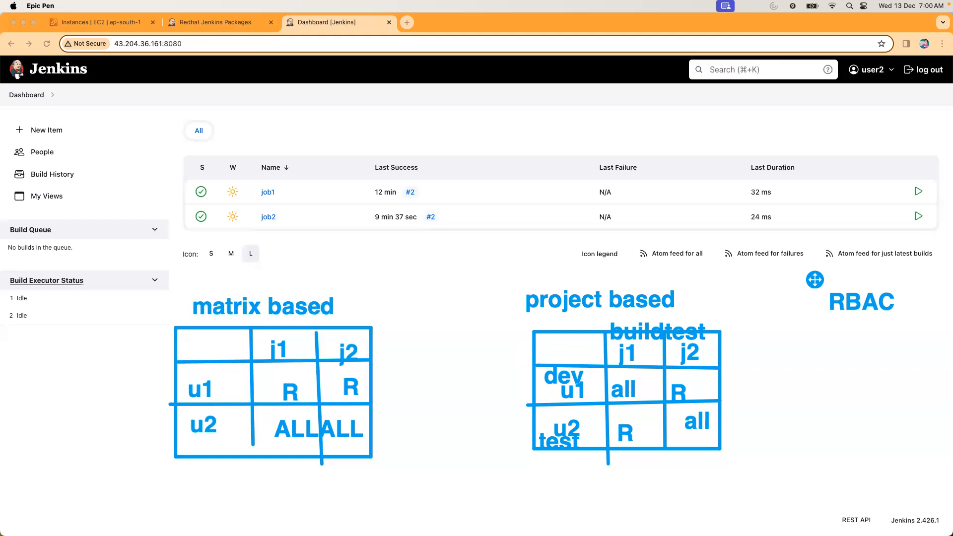
{"action": "key", "text": "Escape"}
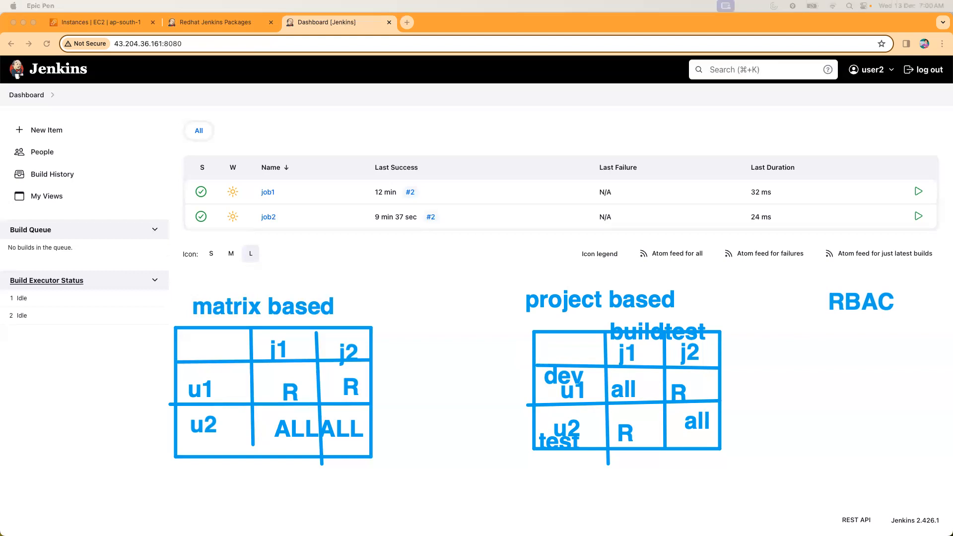
Log out of the user2 session and sign in as admin with the account password, dismissing the saved-password warning.
{"action": "left_click", "coordinate": [920, 69]}
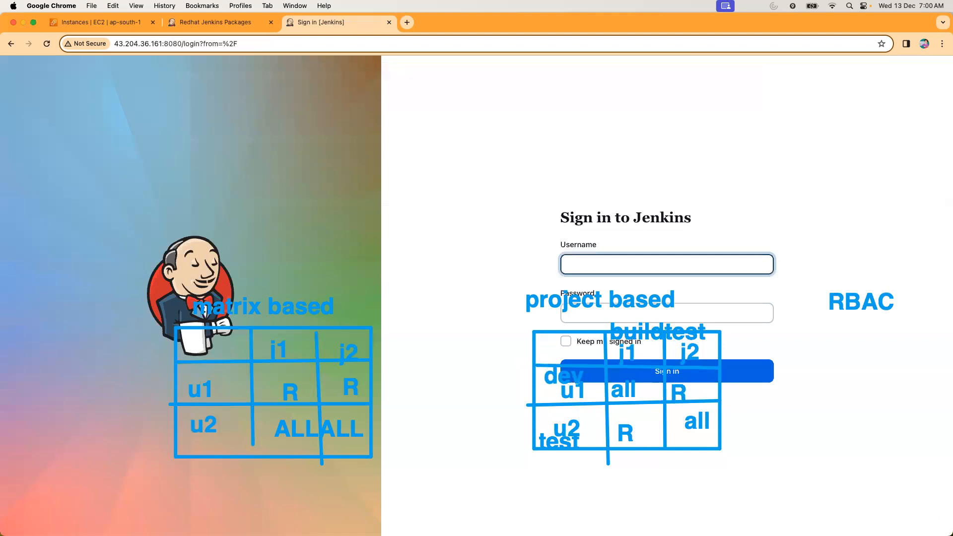
{"action": "left_click", "coordinate": [584, 265]}
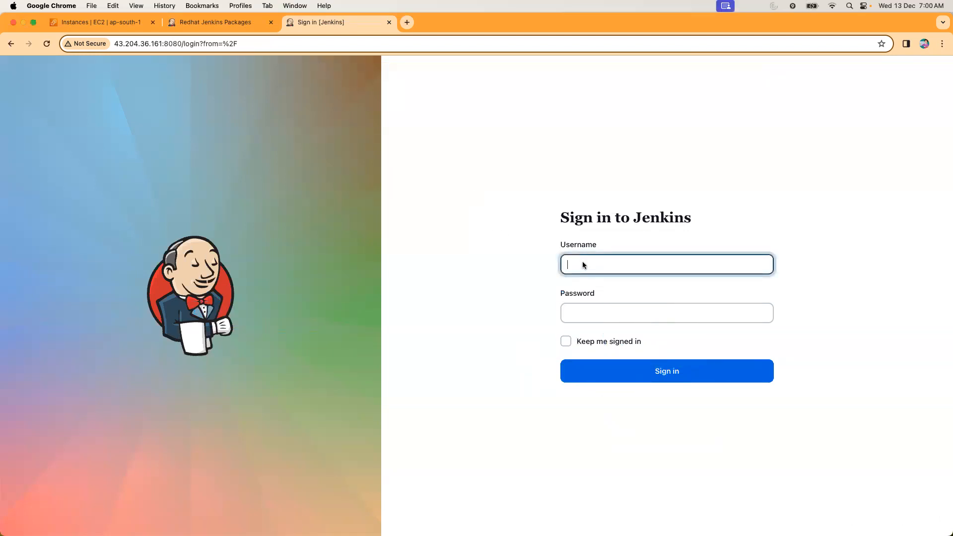
{"action": "type", "text": "admin"}
{"action": "key", "text": "Tab"}
{"action": "type", "text": "ad"}
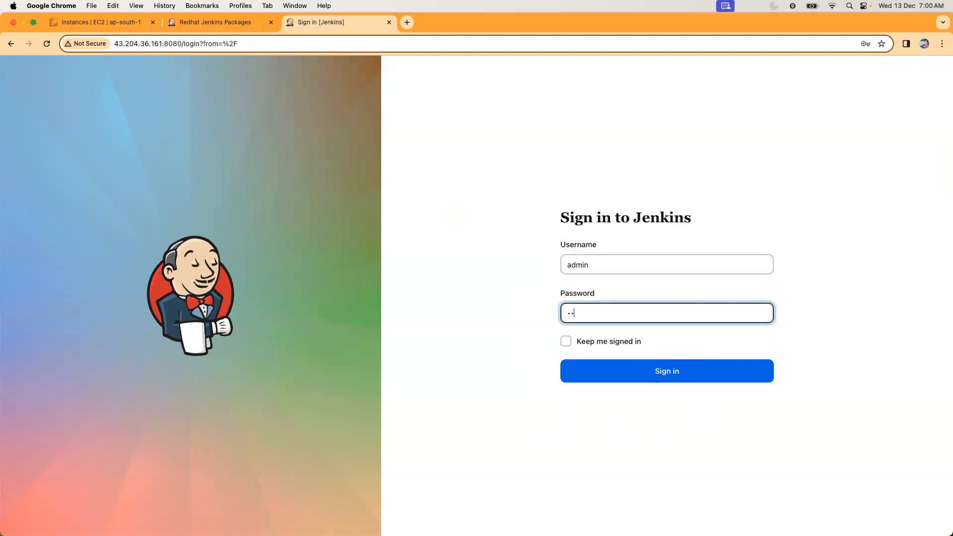
{"action": "type", "text": "min"}
{"action": "key", "text": "Return"}
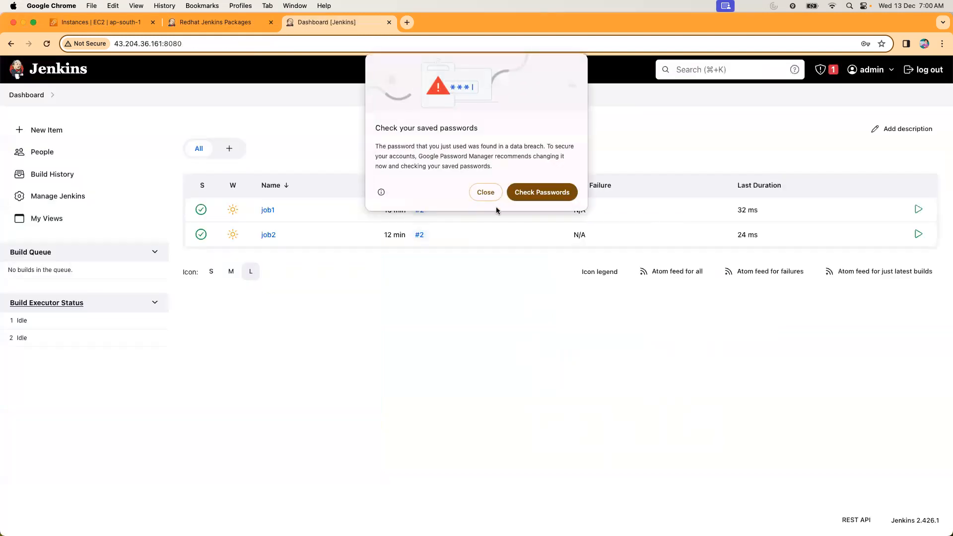
{"action": "left_click", "coordinate": [485, 193]}
Set the authorization in the global security settings to Project-based Matrix Authorization Strategy.
{"action": "left_click", "coordinate": [75, 195]}
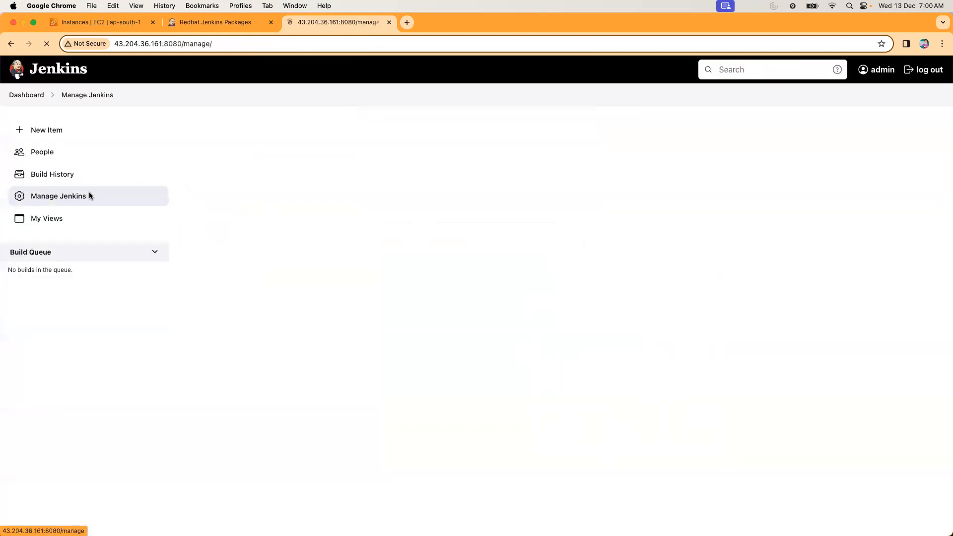
{"action": "left_click", "coordinate": [251, 423]}
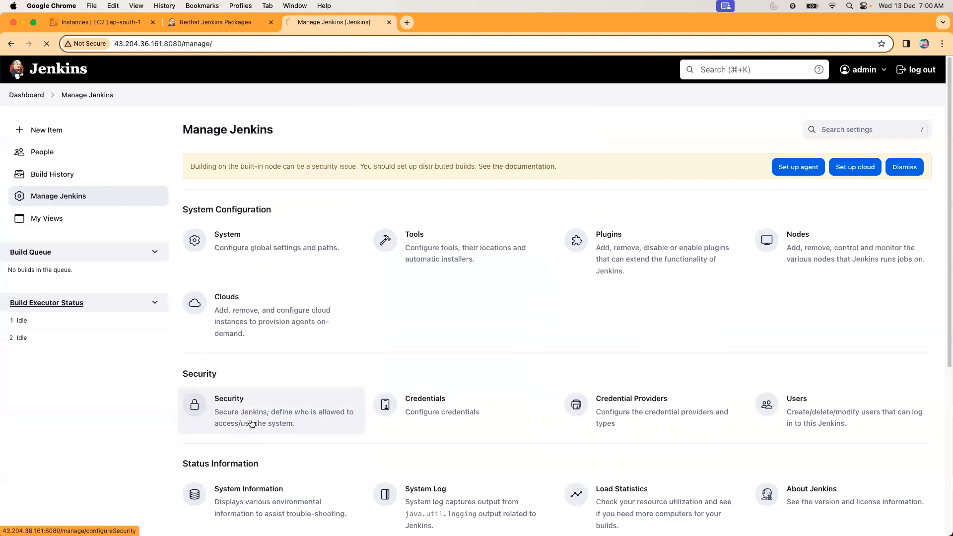
{"action": "left_click", "coordinate": [116, 302]}
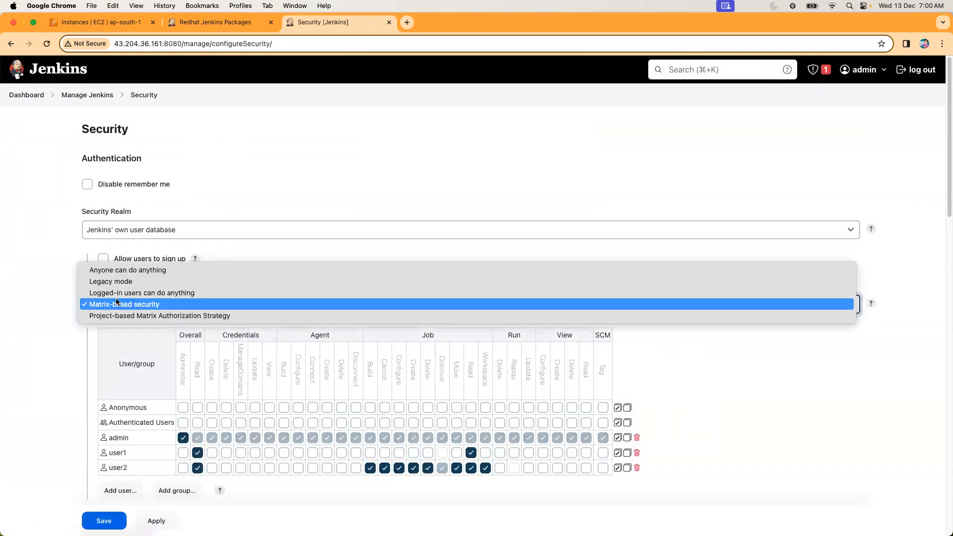
{"action": "left_click", "coordinate": [117, 316]}
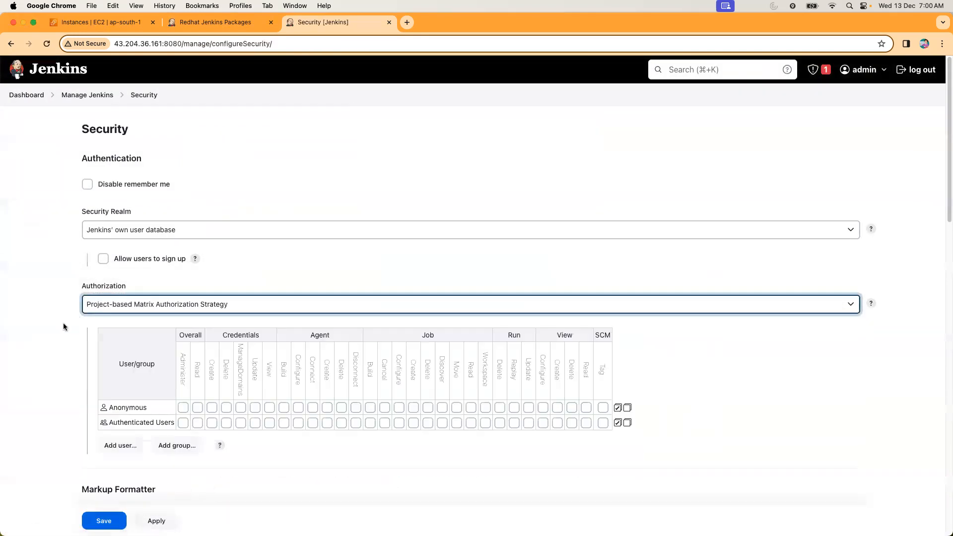
Add the users admin, user1 and user2 to the global project-based authorization matrix.
{"action": "scroll", "coordinate": [64, 325], "scroll_direction": "down", "scroll_amount": 2}
{"action": "left_click", "coordinate": [124, 401]}
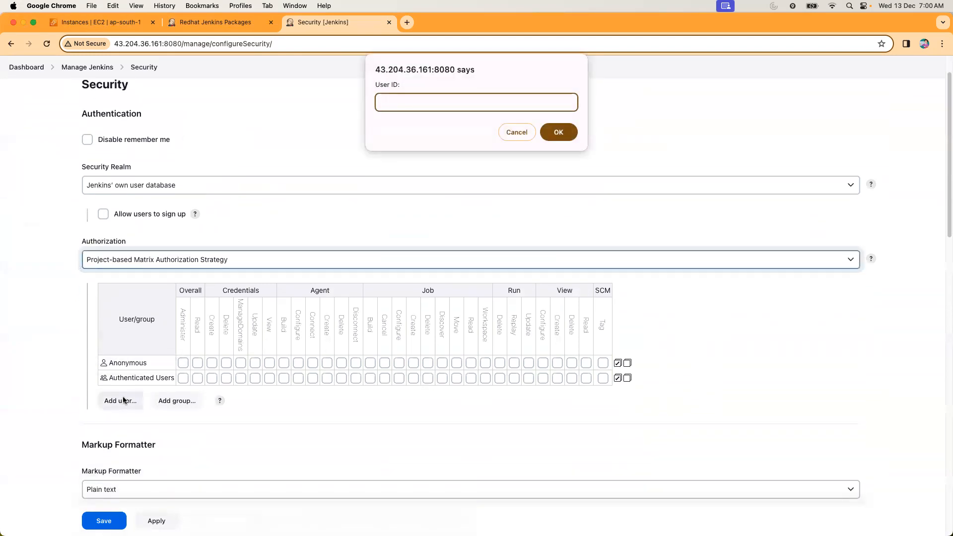
{"action": "type", "text": "admin"}
{"action": "key", "text": "Return"}
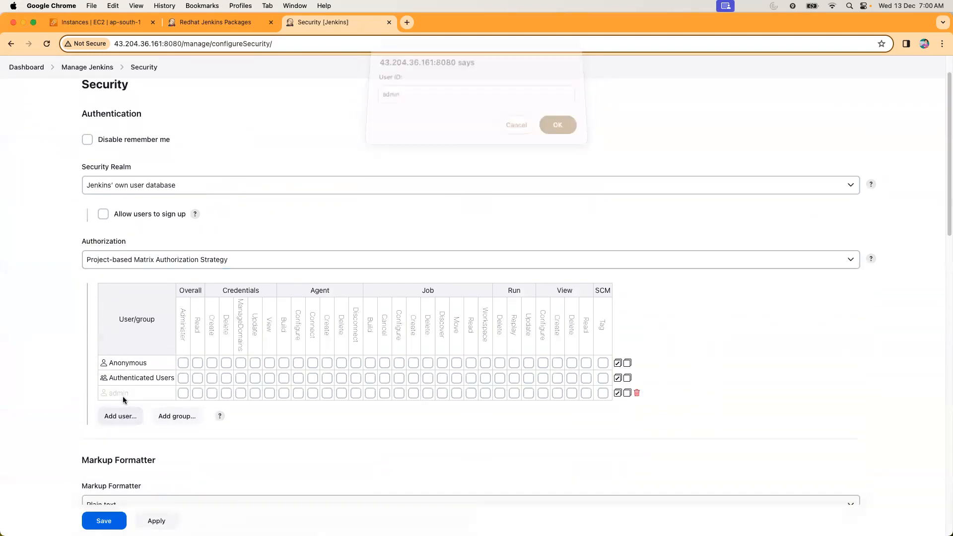
{"action": "left_click", "coordinate": [115, 420]}
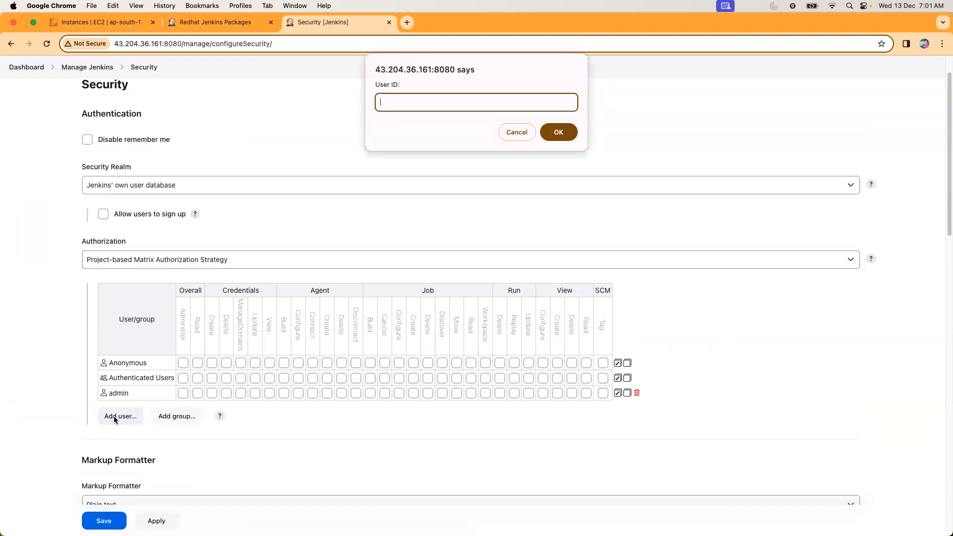
{"action": "type", "text": "user1"}
{"action": "key", "text": "Return"}
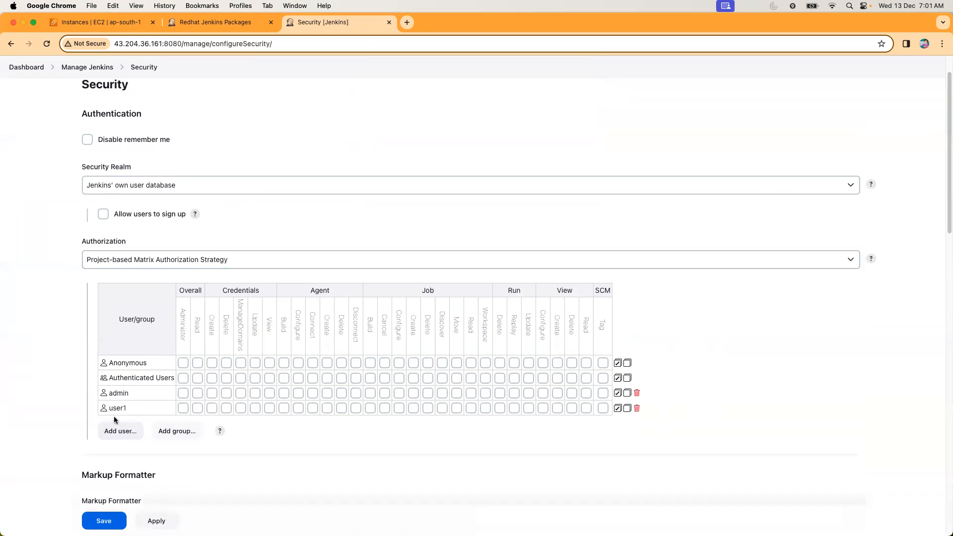
{"action": "key", "text": "Tab"}
{"action": "key", "text": "Tab"}
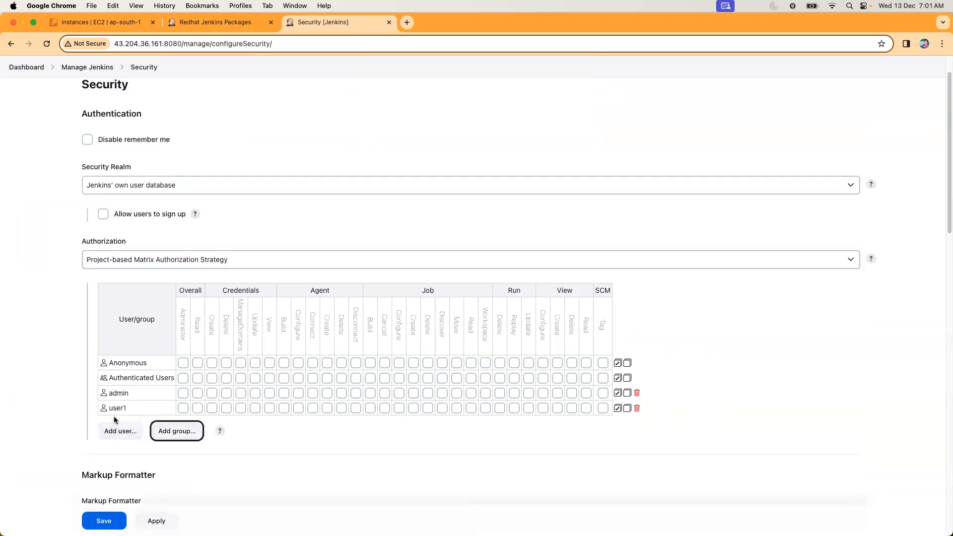
{"action": "left_click", "coordinate": [115, 435]}
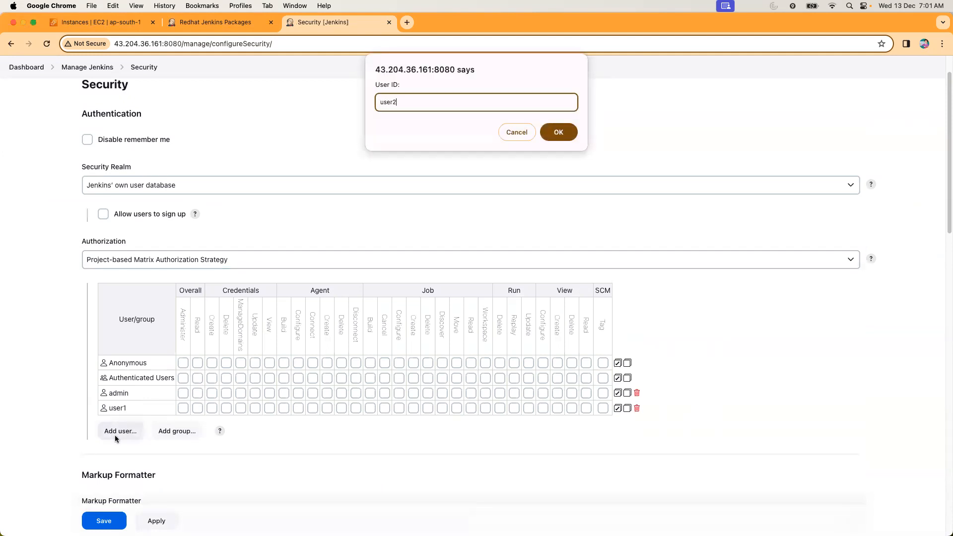
{"action": "key", "text": "Return"}
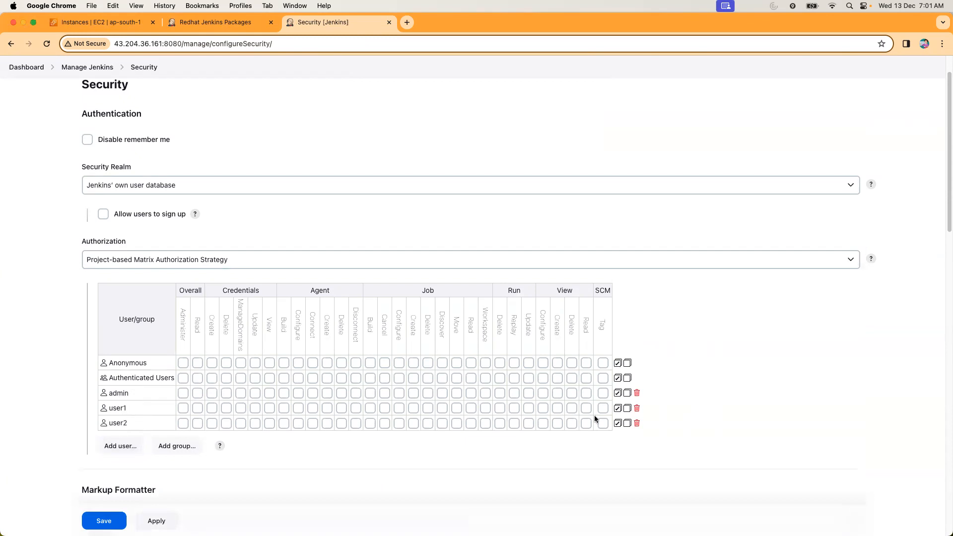
Grant admin all permissions, give user1 and user2 Overall Read and Job Read, and save the global security settings.
{"action": "left_click", "coordinate": [617, 393]}
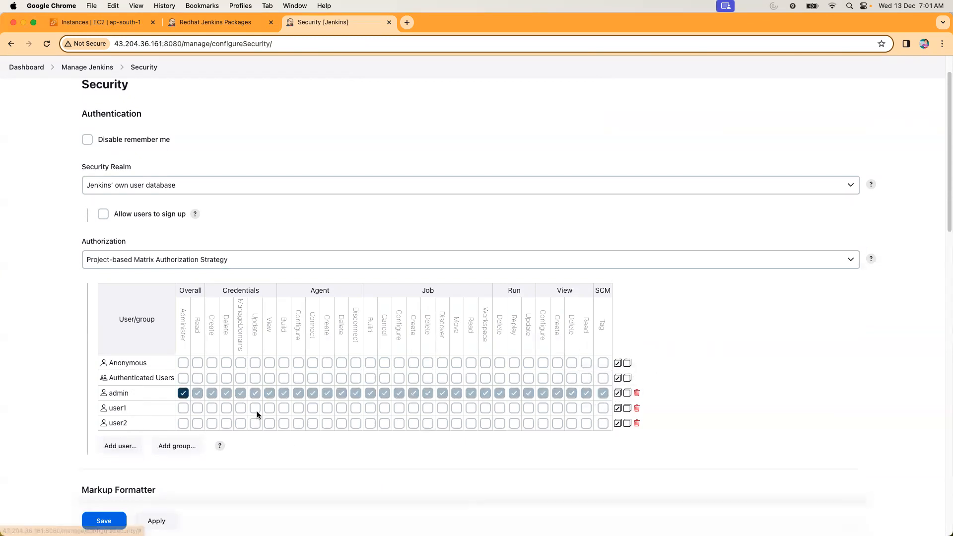
{"action": "left_click", "coordinate": [197, 407]}
{"action": "left_click", "coordinate": [197, 422]}
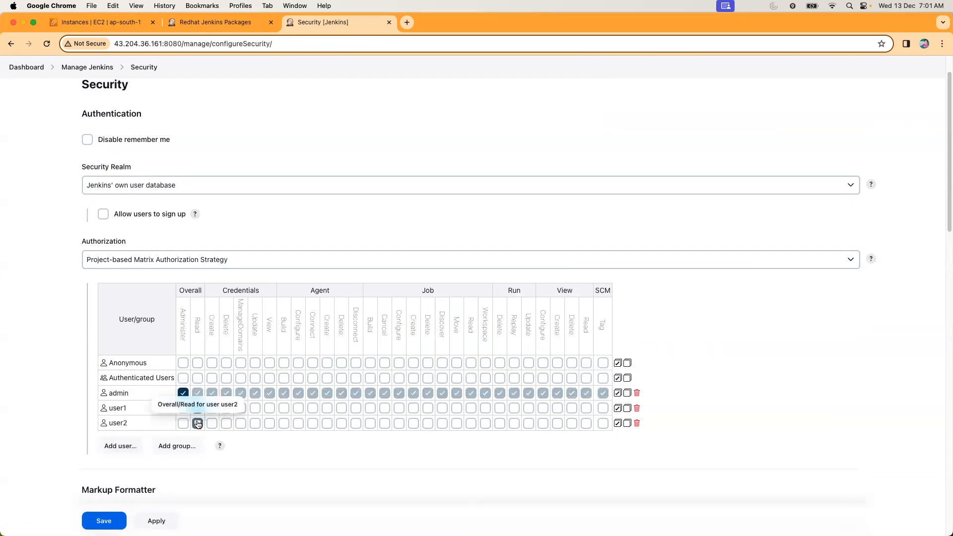
{"action": "left_click", "coordinate": [471, 408]}
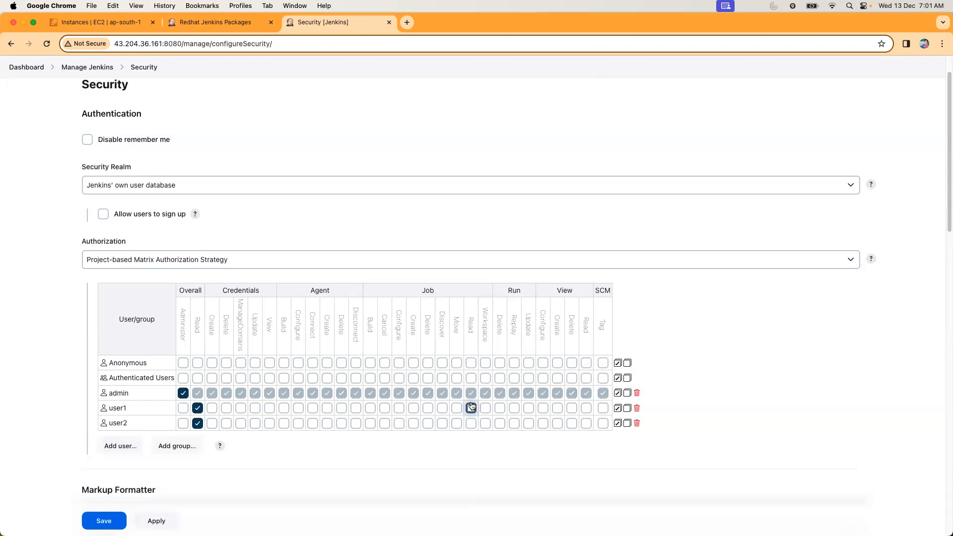
{"action": "left_click", "coordinate": [470, 423]}
{"action": "left_click", "coordinate": [97, 521]}
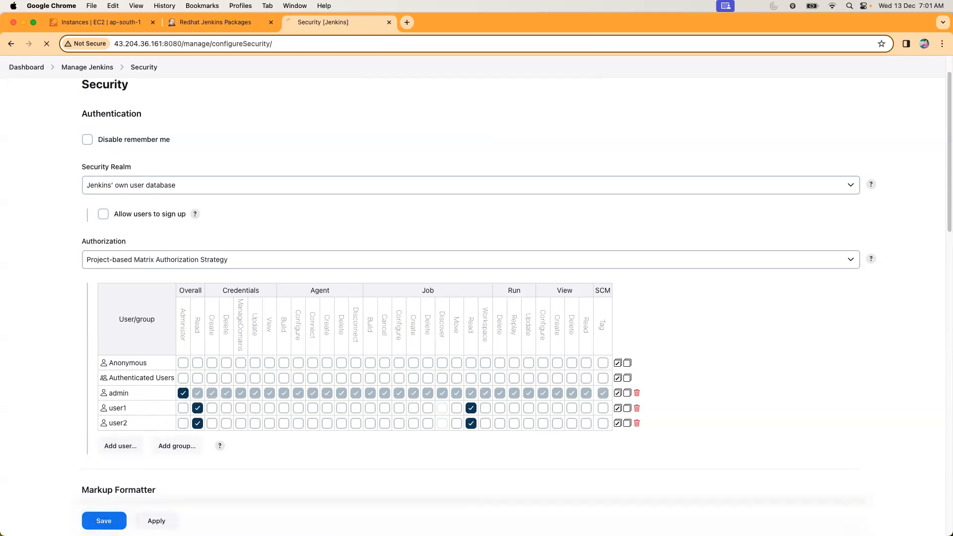
Open the configuration of job1 and enable project-based security for it.
{"action": "left_click", "coordinate": [20, 96]}
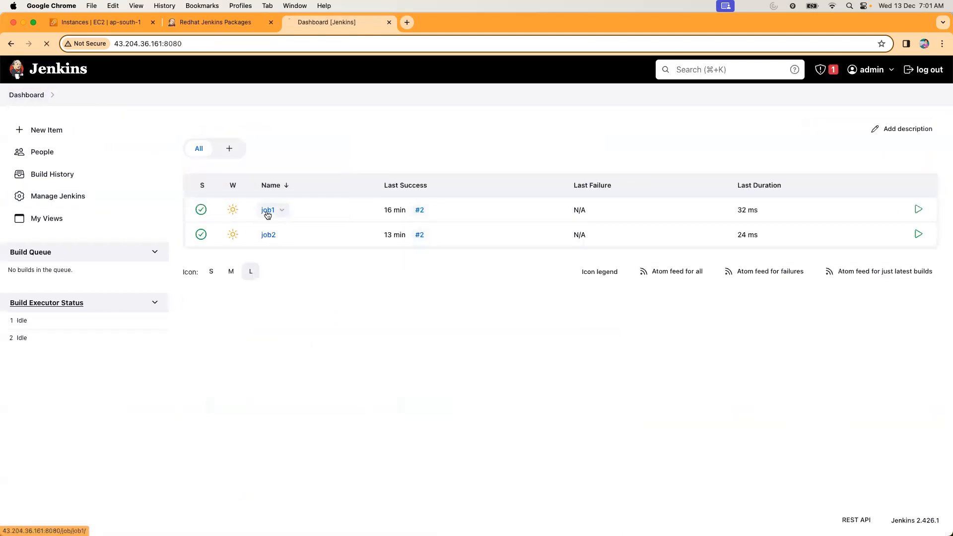
{"action": "left_click", "coordinate": [268, 211]}
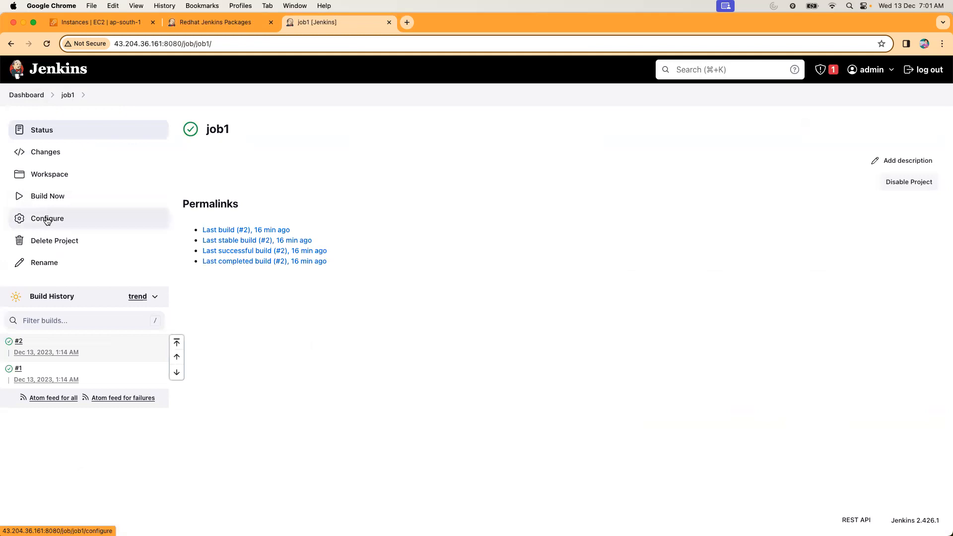
{"action": "left_click", "coordinate": [47, 220]}
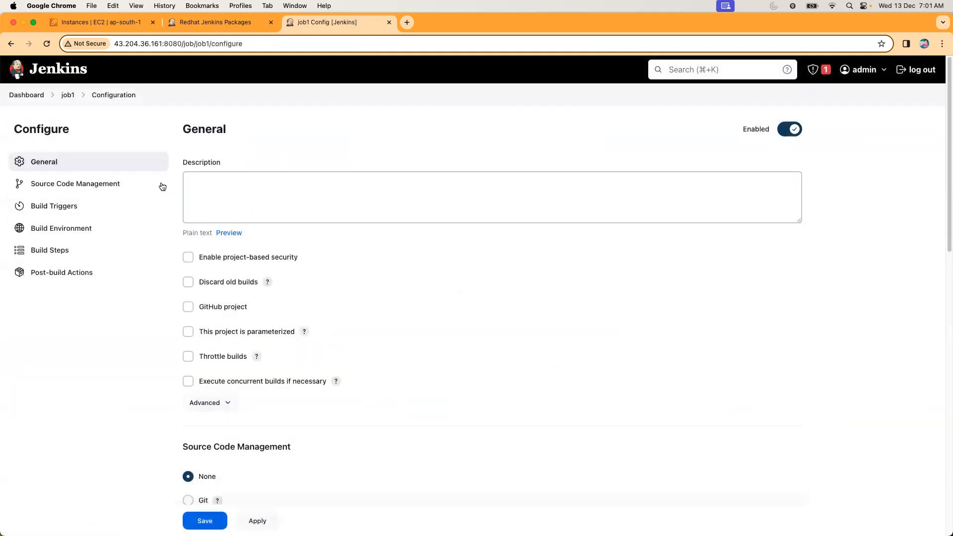
{"action": "left_click", "coordinate": [189, 258]}
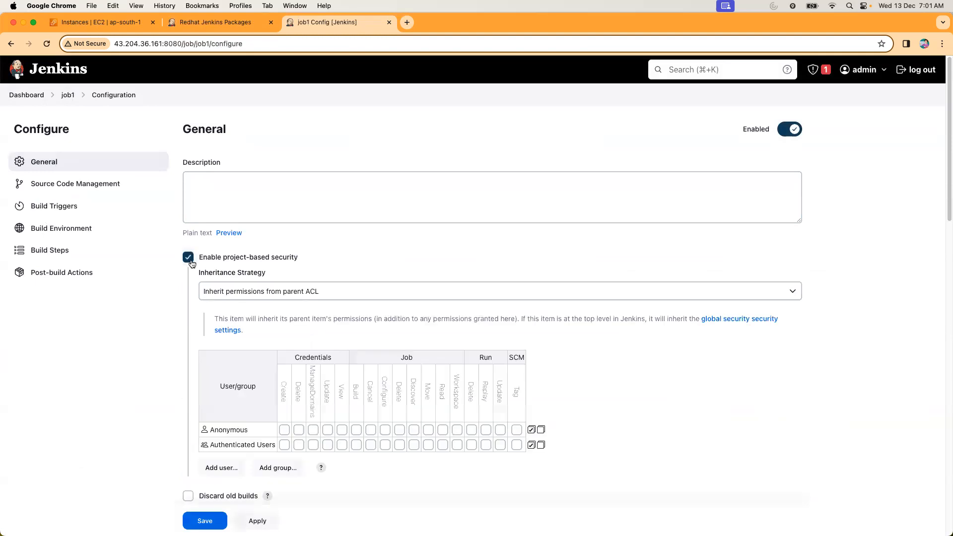
Add the users admin, user1 and user2 to job1's permission matrix.
{"action": "scroll", "coordinate": [300, 329], "scroll_direction": "down", "scroll_amount": 3}
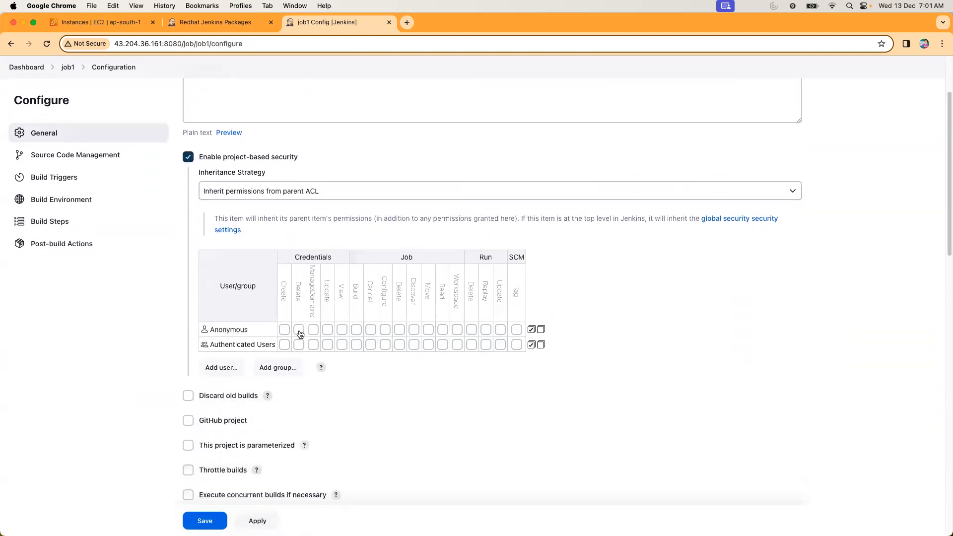
{"action": "left_click", "coordinate": [227, 368]}
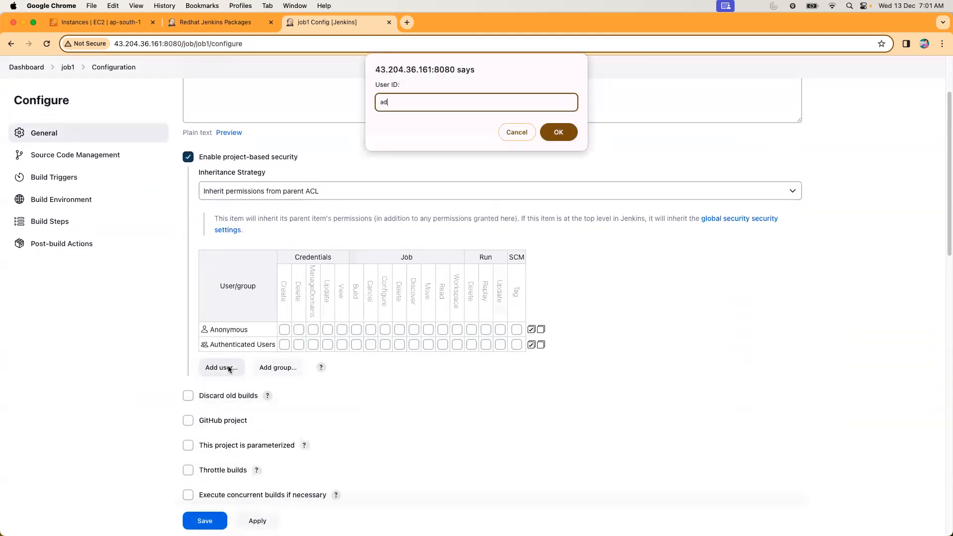
{"action": "key", "text": "Return"}
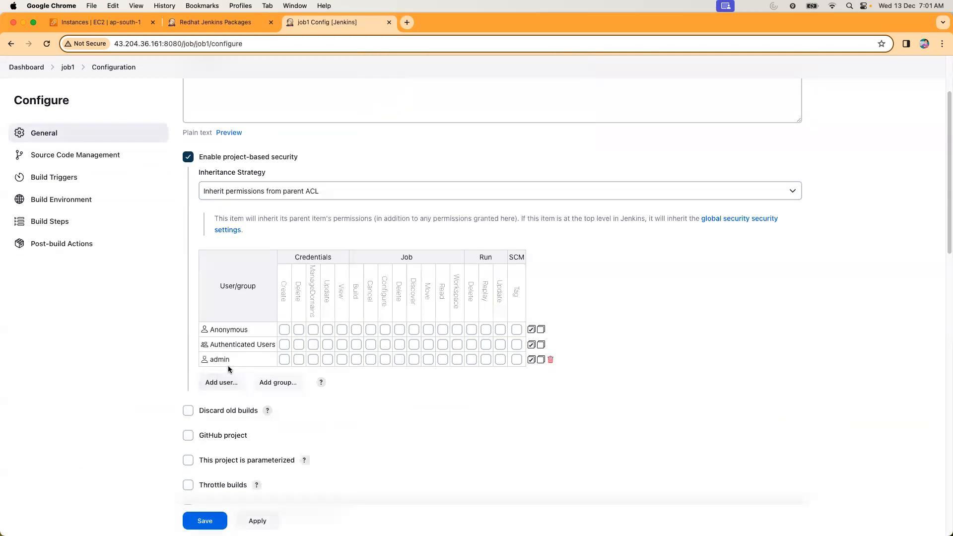
{"action": "key", "text": "Return"}
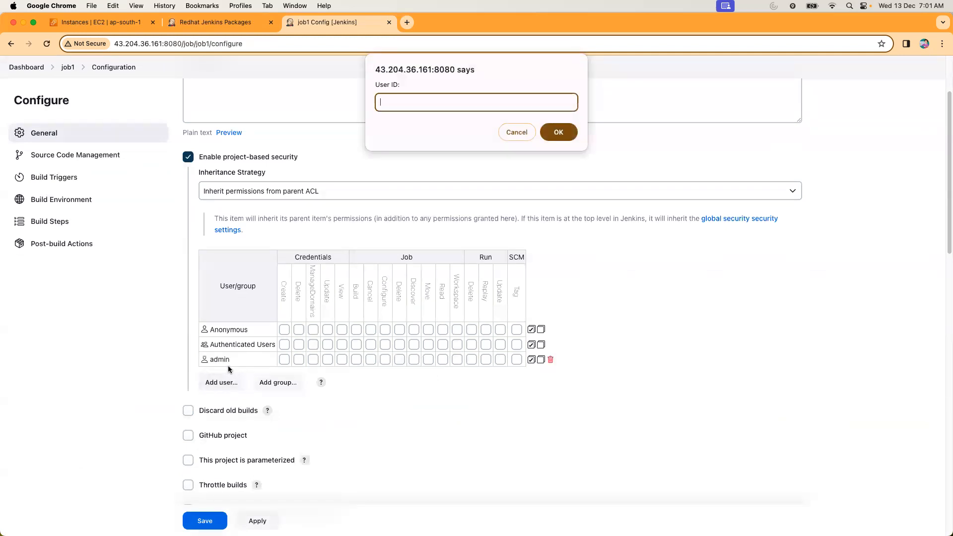
{"action": "type", "text": "user1"}
{"action": "key", "text": "Return"}
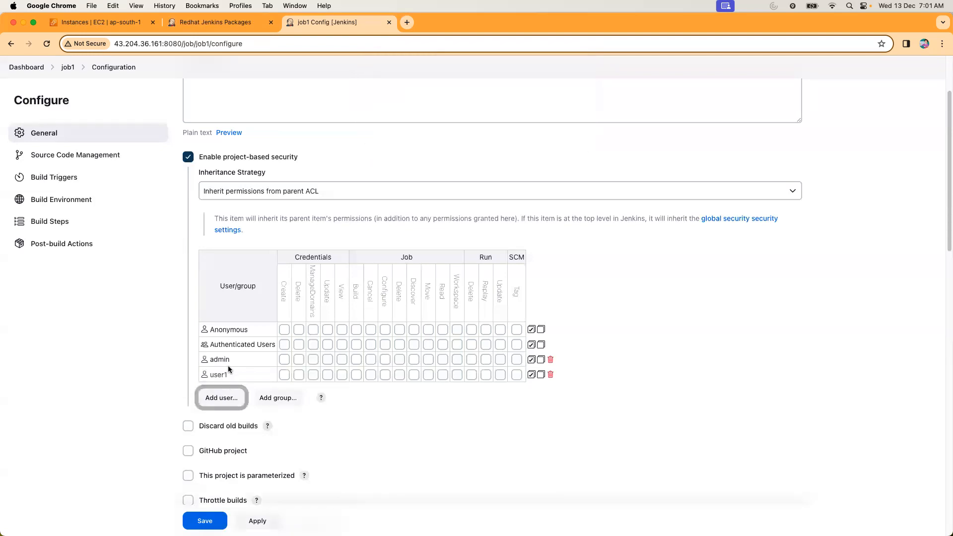
{"action": "key", "text": "Return"}
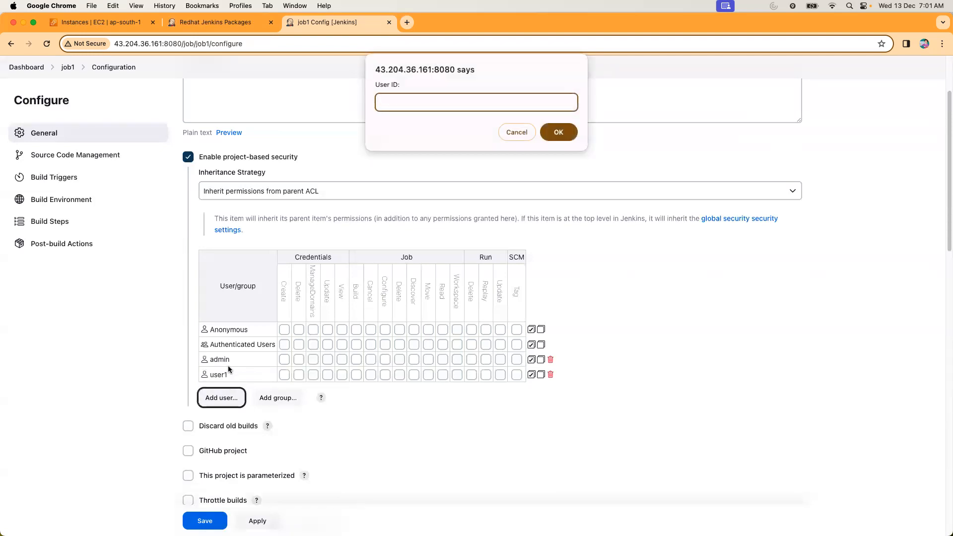
{"action": "type", "text": "user2"}
{"action": "key", "text": "Return"}
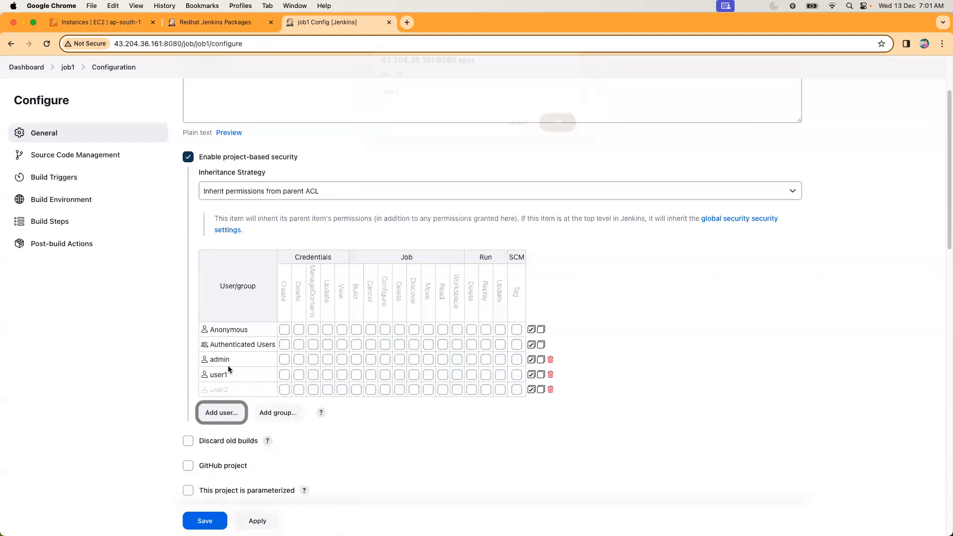
Grant admin all permissions on job1 and user1 every Job permission from Build through Workspace.
{"action": "left_click", "coordinate": [531, 359]}
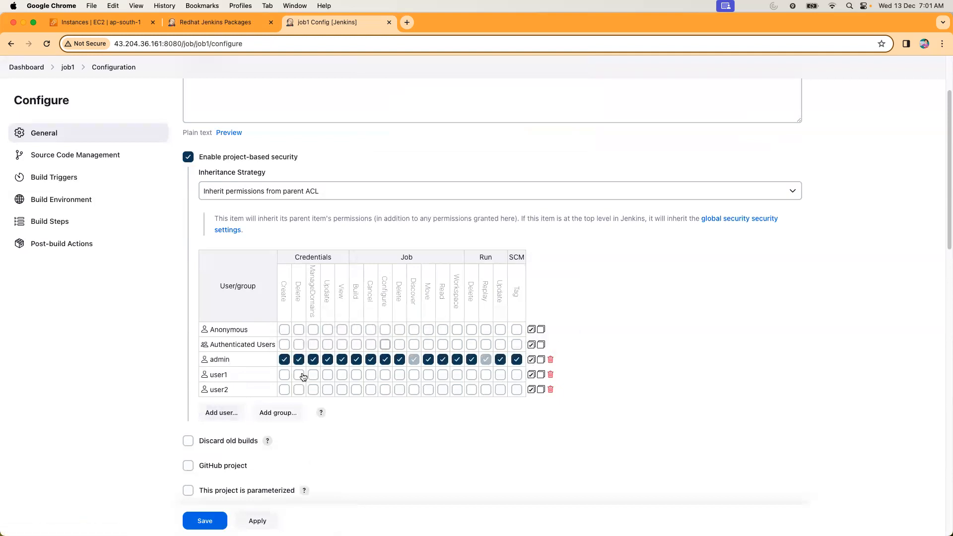
{"action": "left_click", "coordinate": [356, 374]}
{"action": "left_click", "coordinate": [370, 374]}
{"action": "left_click", "coordinate": [385, 374]}
{"action": "left_click", "coordinate": [400, 374]}
{"action": "left_click", "coordinate": [414, 374]}
{"action": "left_click", "coordinate": [428, 374]}
{"action": "left_click", "coordinate": [442, 374]}
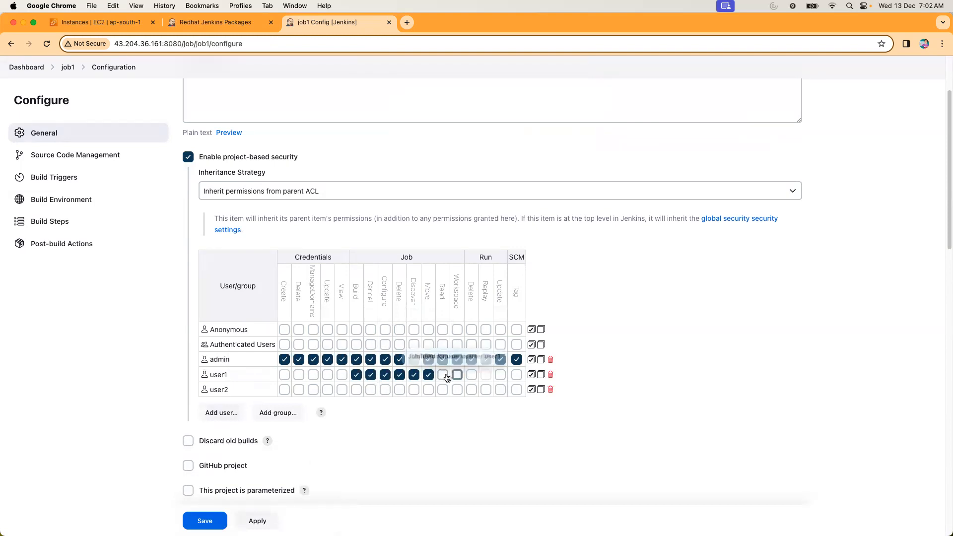
{"action": "left_click", "coordinate": [456, 375]}
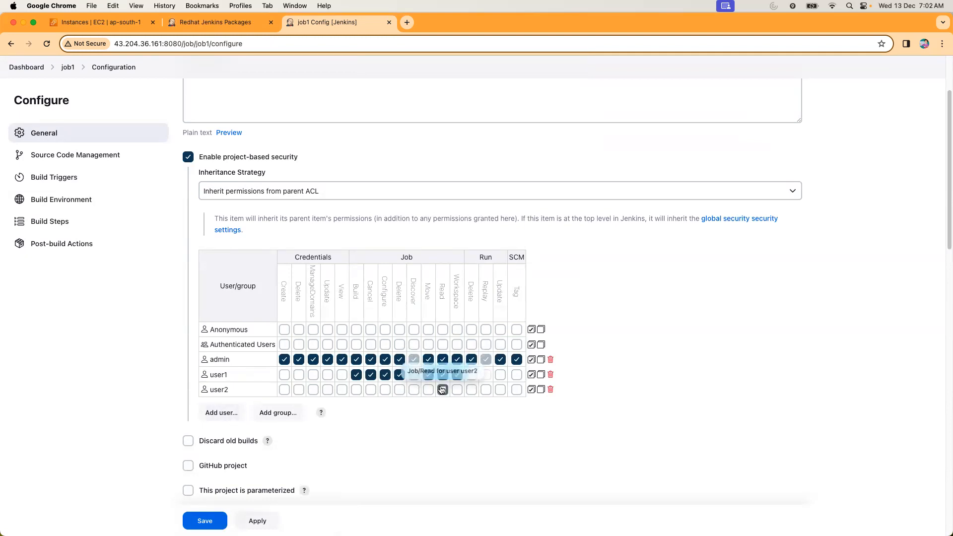
Grant user2 the Job Read permission on job1 and save the job's configuration.
{"action": "left_click", "coordinate": [442, 389]}
{"action": "left_click", "coordinate": [223, 519]}
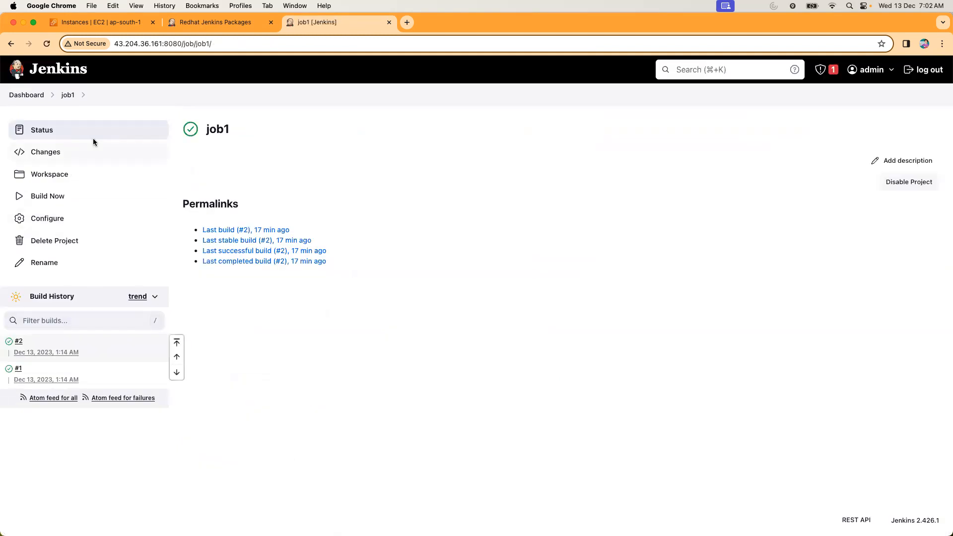
Open the configuration of job2 and enable project-based security for it.
{"action": "left_click", "coordinate": [27, 95]}
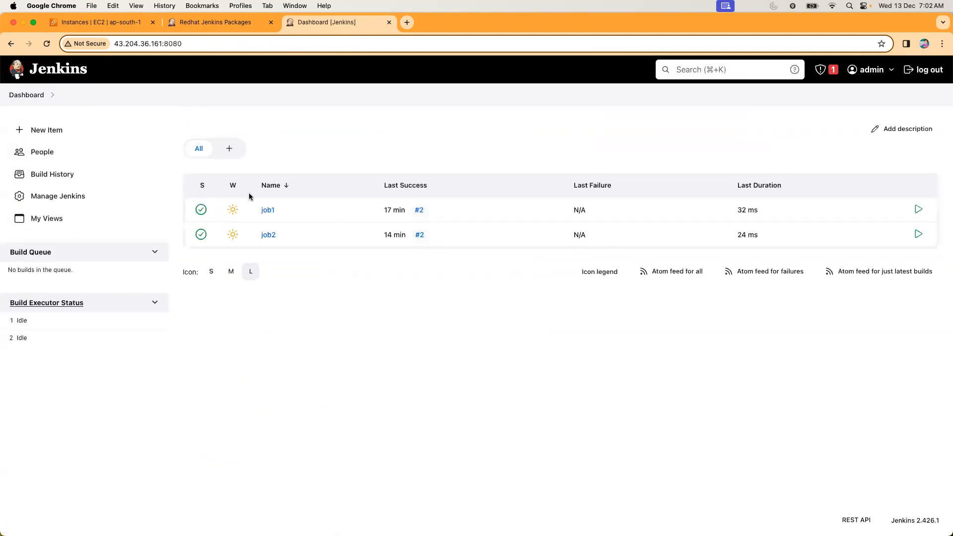
{"action": "left_click", "coordinate": [265, 234]}
{"action": "left_click", "coordinate": [44, 219]}
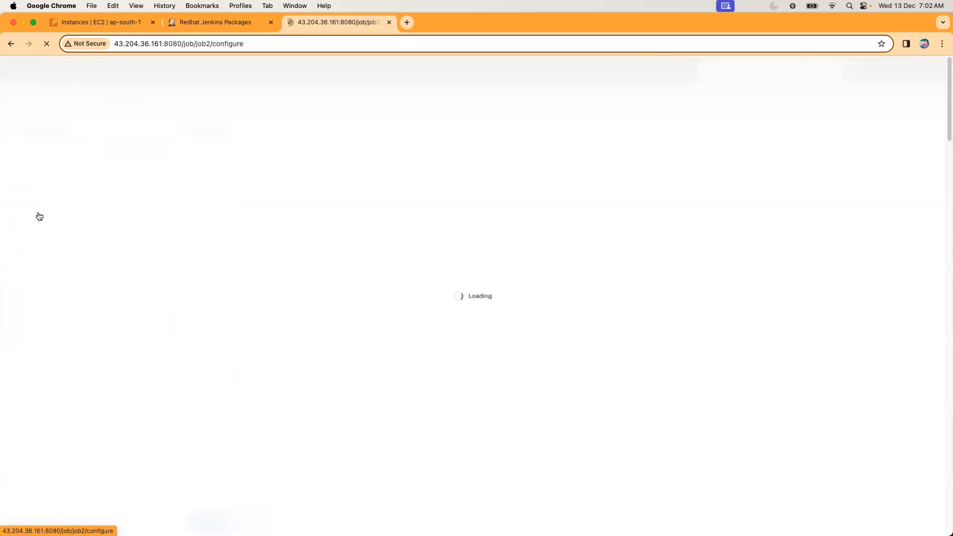
{"action": "left_click", "coordinate": [188, 257]}
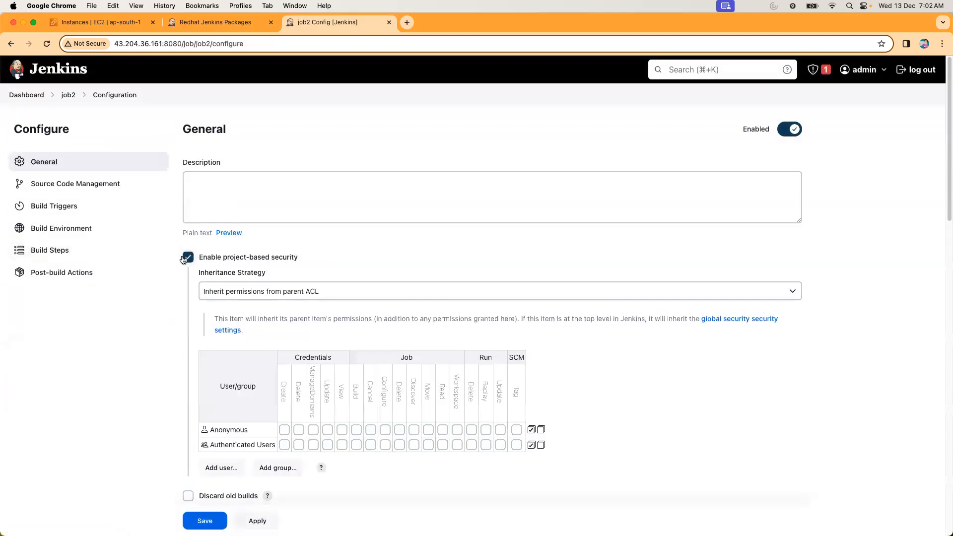
Add the users admin, user1 and user2 to job2's permission matrix.
{"action": "left_click", "coordinate": [226, 467]}
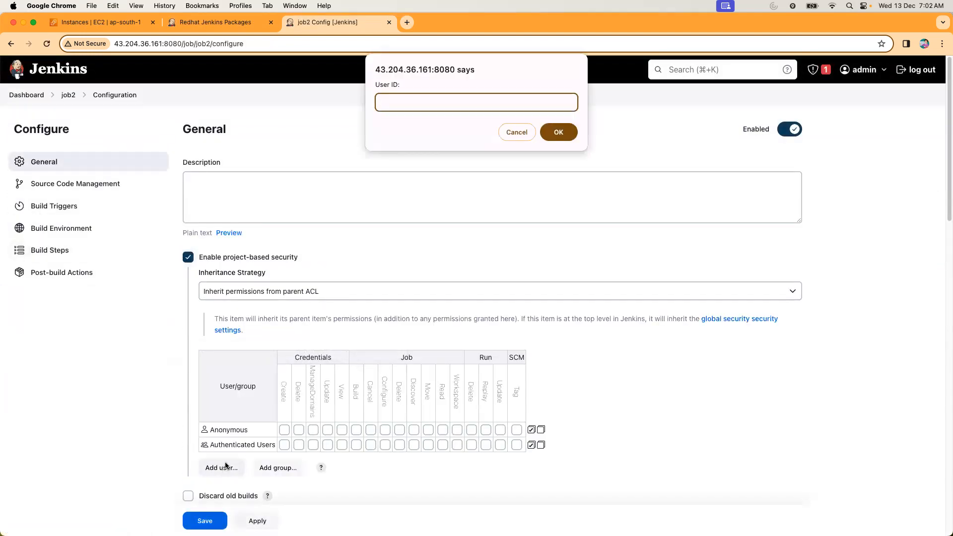
{"action": "key", "text": "Return"}
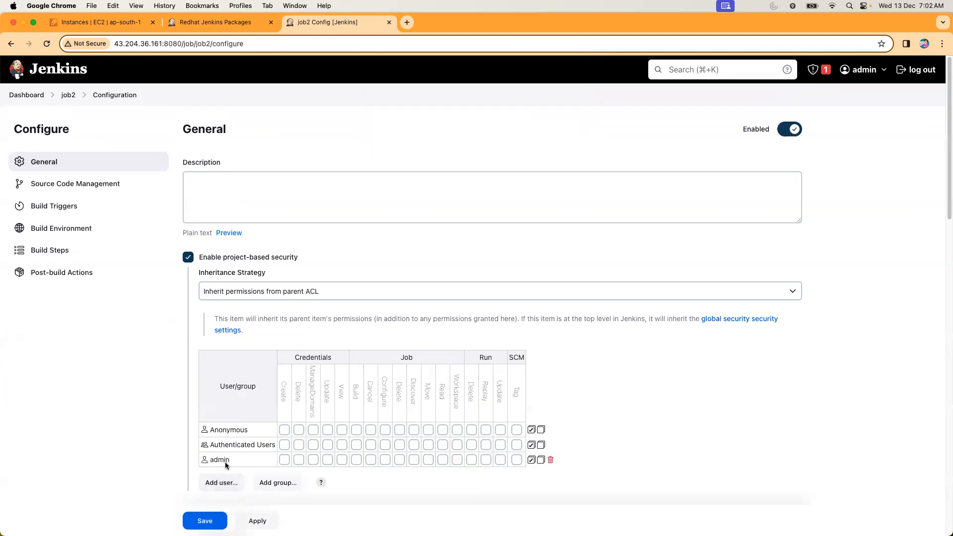
{"action": "key", "text": "Return"}
{"action": "type", "text": "user1"}
{"action": "key", "text": "Return"}
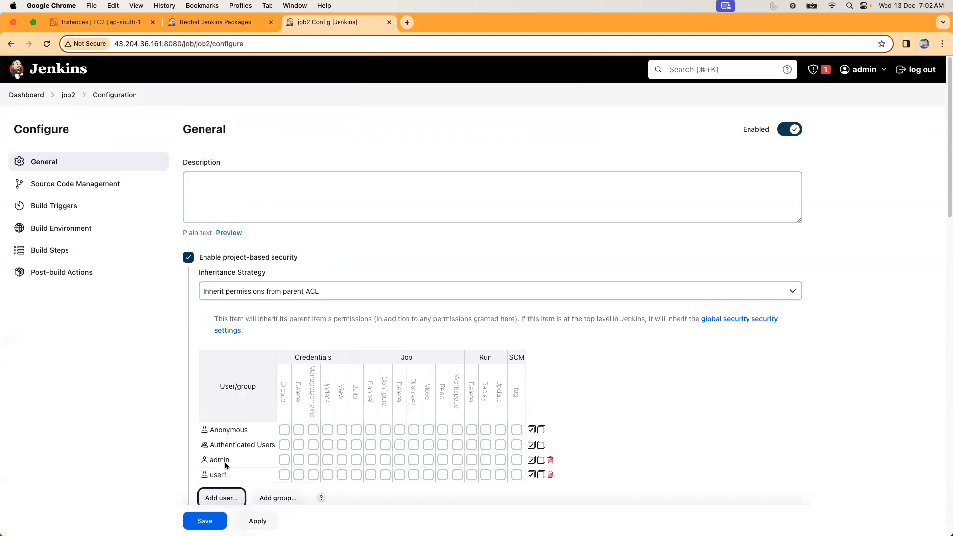
{"action": "key", "text": "Return"}
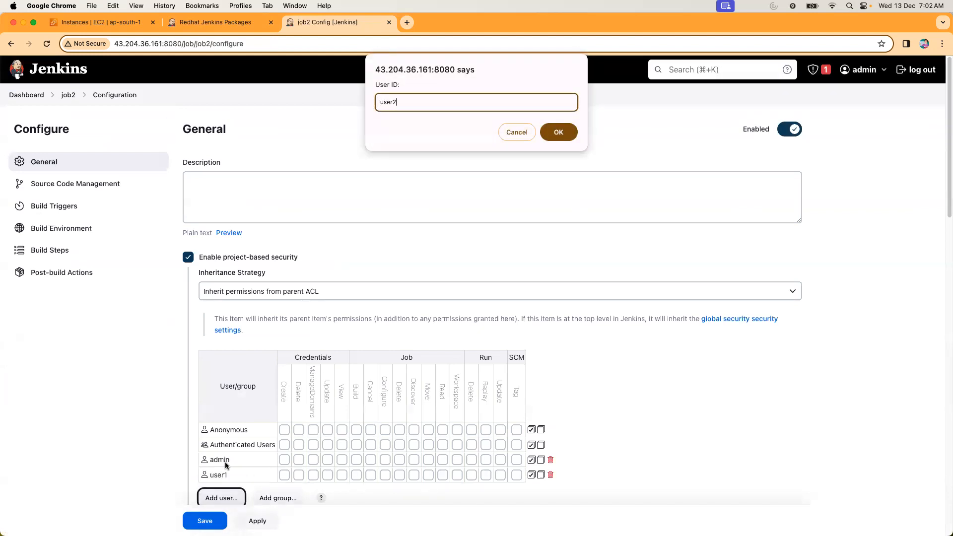
{"action": "key", "text": "Return"}
Grant admin all permissions on job2 and give user1 only Job Read.
{"action": "scroll", "coordinate": [412, 336], "scroll_direction": "down", "scroll_amount": 1}
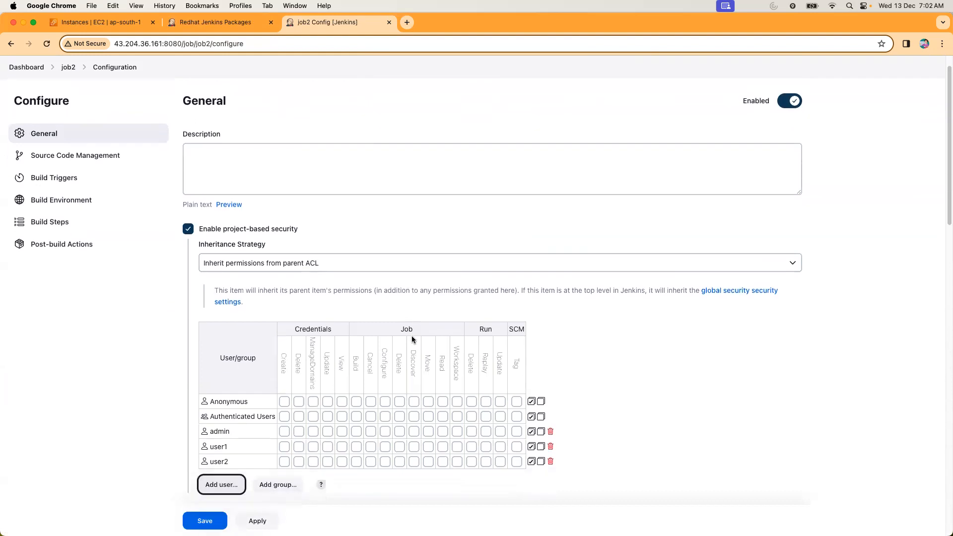
{"action": "left_click", "coordinate": [531, 434]}
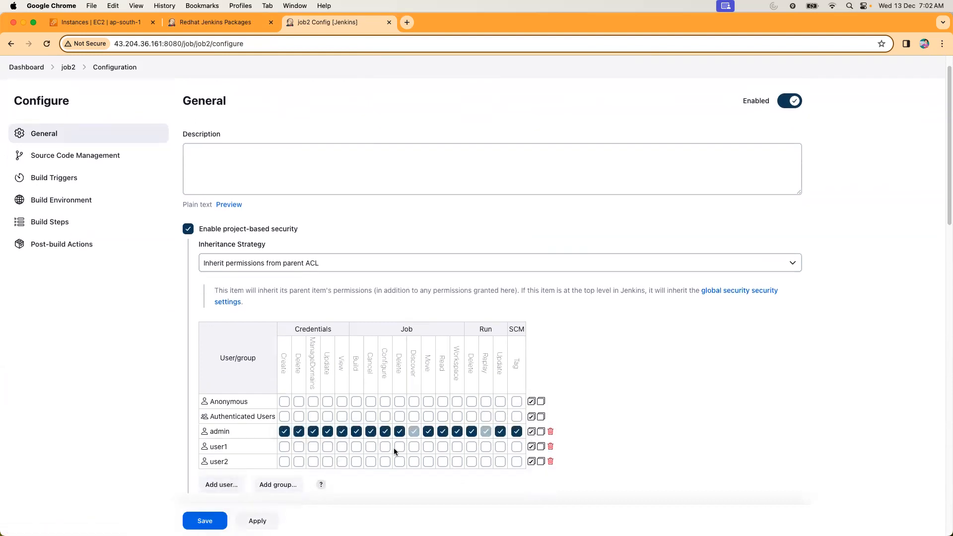
{"action": "left_click", "coordinate": [441, 447]}
Grant user2 every Job permission from Build through Workspace on job2 and save the job's configuration.
{"action": "left_click", "coordinate": [356, 461]}
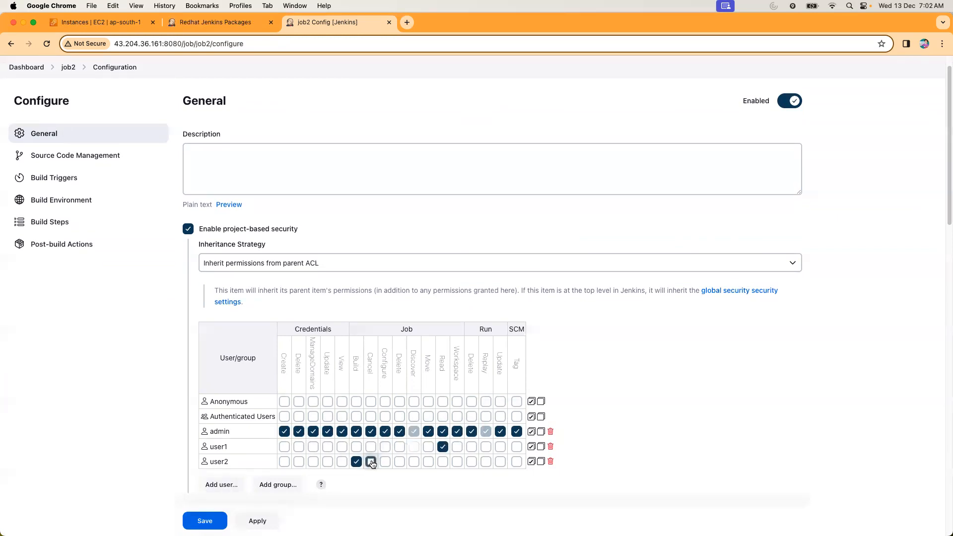
{"action": "left_click", "coordinate": [370, 462]}
{"action": "scroll", "coordinate": [297, 347], "scroll_direction": "up", "scroll_amount": 1}
{"action": "left_click", "coordinate": [385, 463]}
{"action": "left_click", "coordinate": [400, 463]}
{"action": "left_click", "coordinate": [414, 463]}
{"action": "left_click", "coordinate": [428, 463]}
{"action": "left_click", "coordinate": [443, 463]}
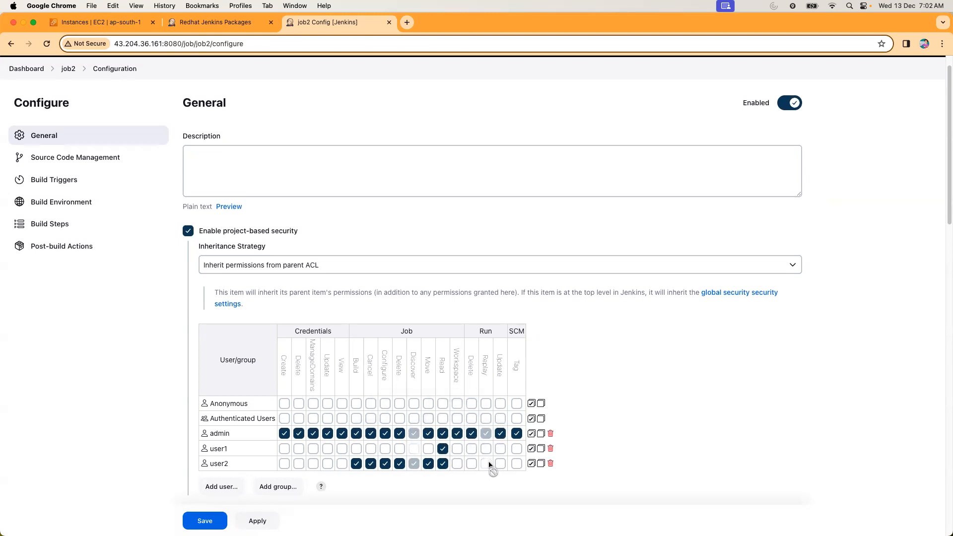
{"action": "left_click", "coordinate": [457, 463]}
{"action": "scroll", "coordinate": [385, 423], "scroll_direction": "up", "scroll_amount": 1}
{"action": "scroll", "coordinate": [385, 423], "scroll_direction": "down", "scroll_amount": 1}
{"action": "left_click", "coordinate": [216, 519]}
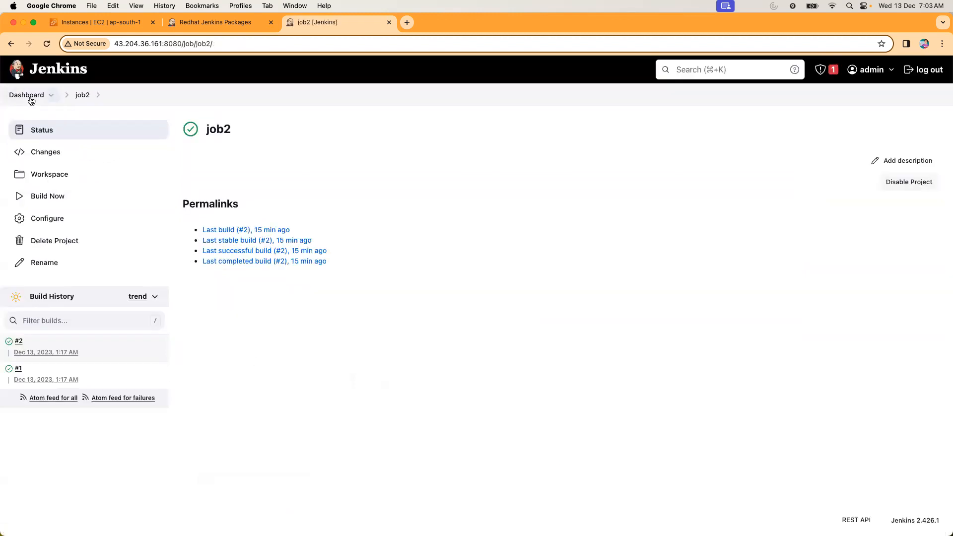
Log out of the admin account, sign in as user1 with the account password and dismiss the browser's password warning.
{"action": "left_click", "coordinate": [28, 95]}
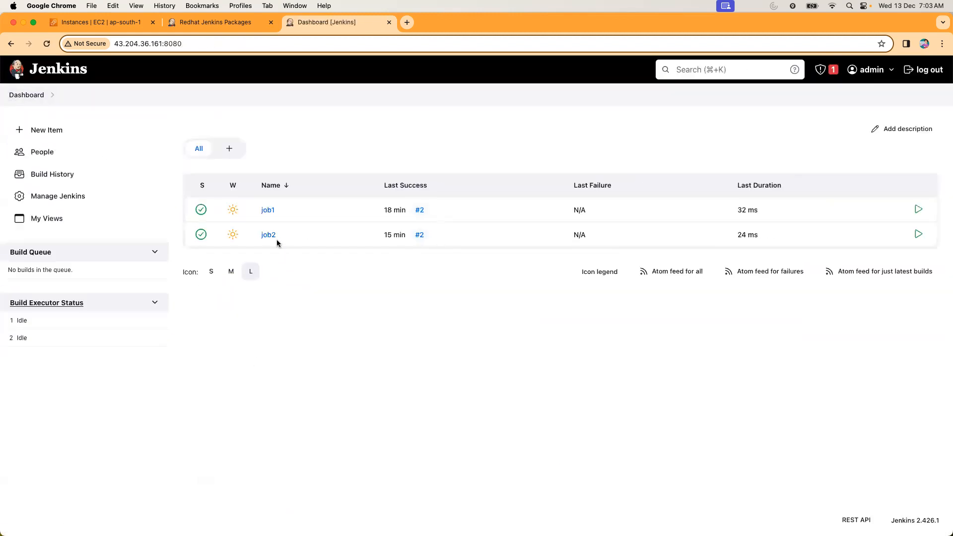
{"action": "left_click", "coordinate": [932, 71]}
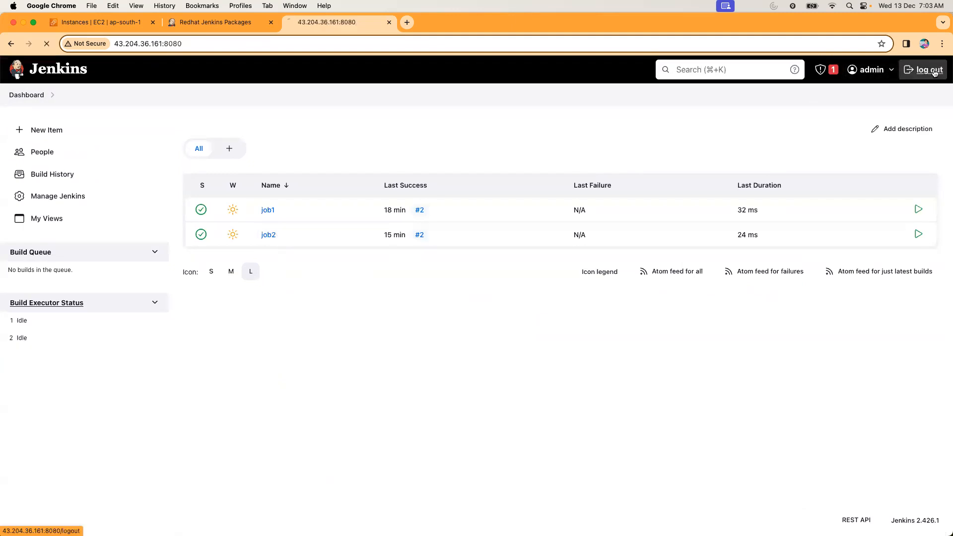
{"action": "type", "text": "user1"}
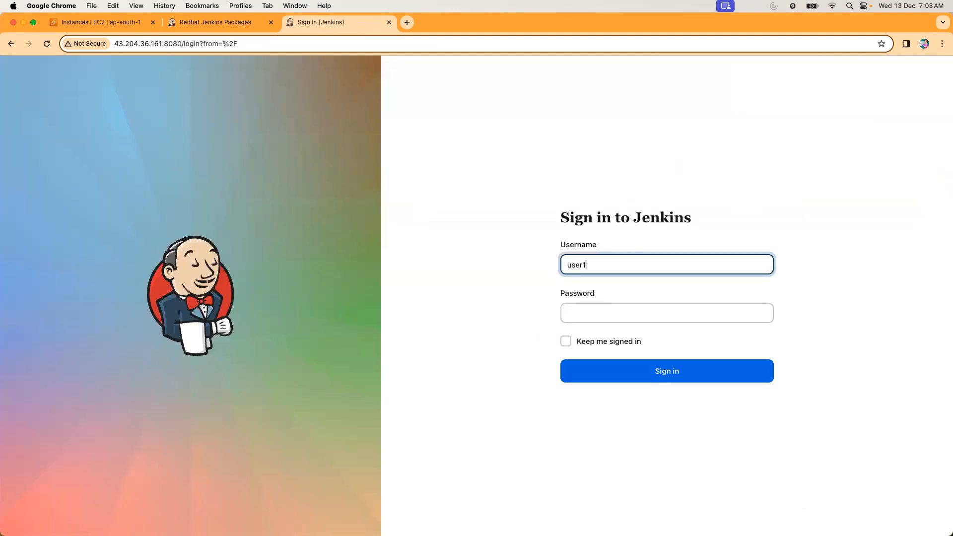
{"action": "key", "text": "Tab"}
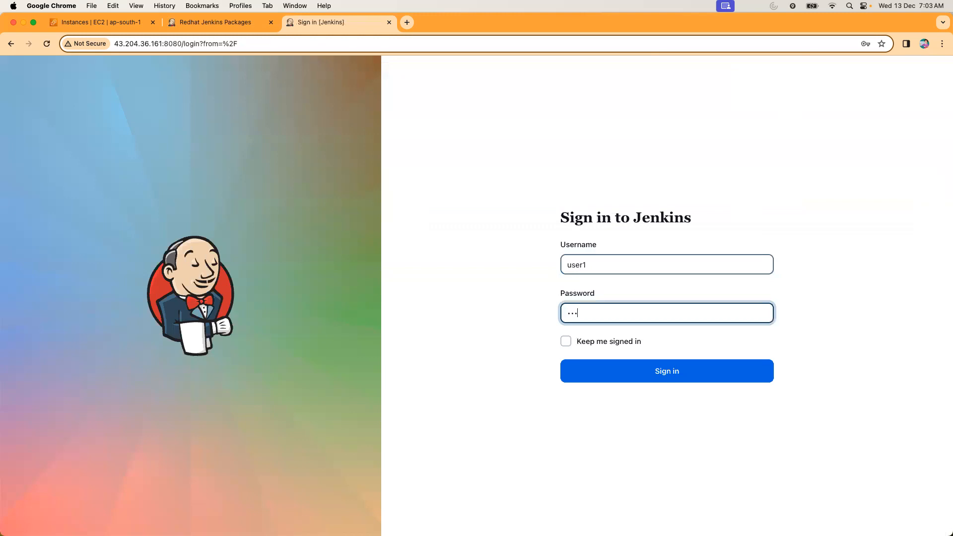
{"action": "key", "text": "Return"}
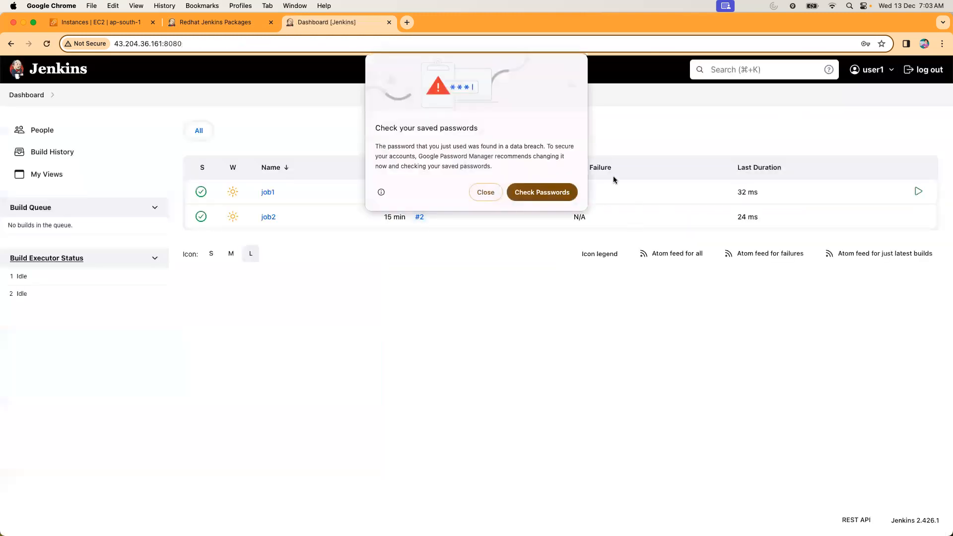
{"action": "left_click", "coordinate": [497, 193]}
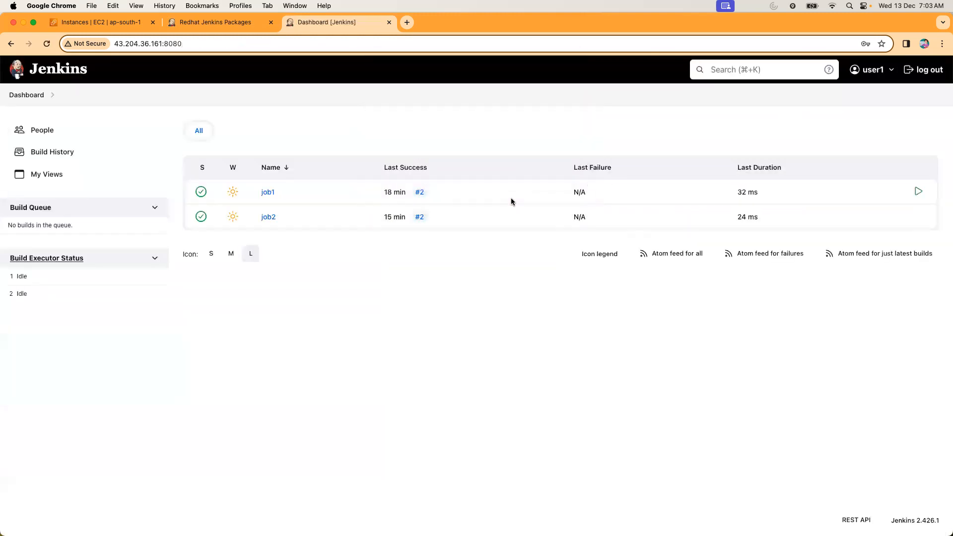
Check which actions user1 has on the job1 and job2 pages, returning to the dashboard.
{"action": "left_click", "coordinate": [271, 192]}
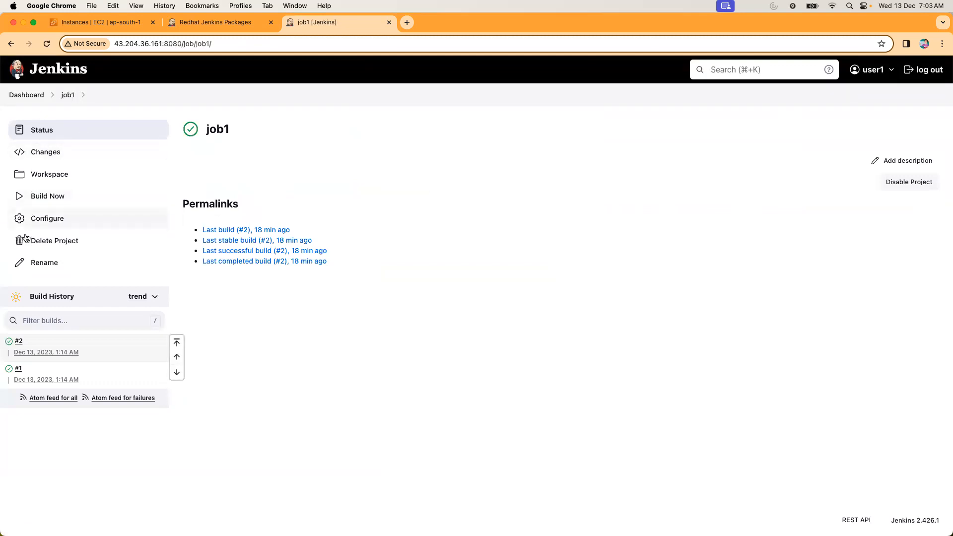
{"action": "left_click", "coordinate": [20, 95]}
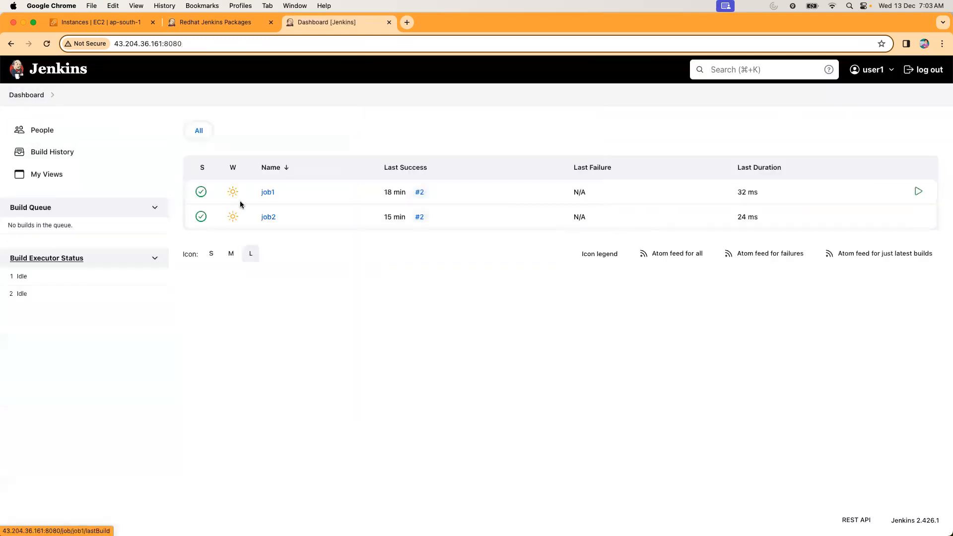
{"action": "left_click", "coordinate": [266, 218]}
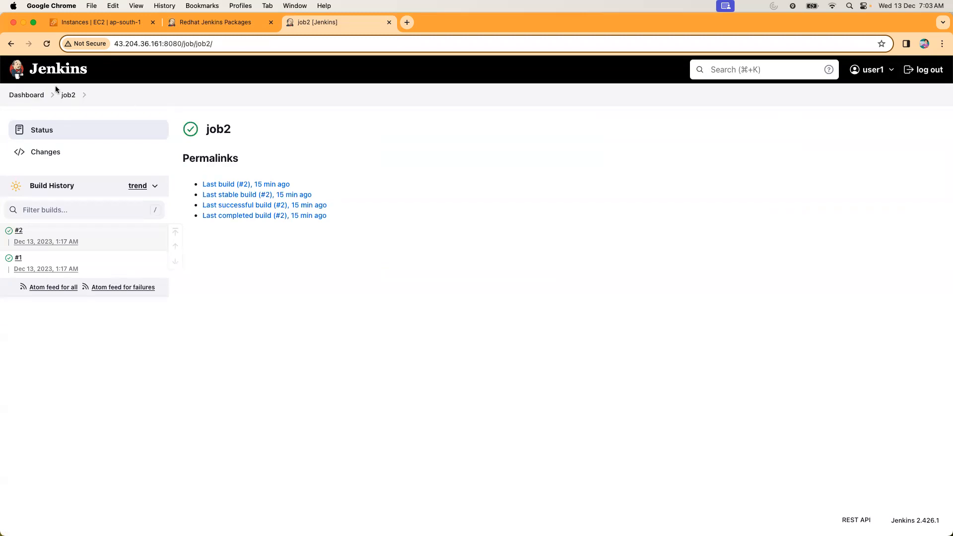
{"action": "left_click", "coordinate": [22, 96]}
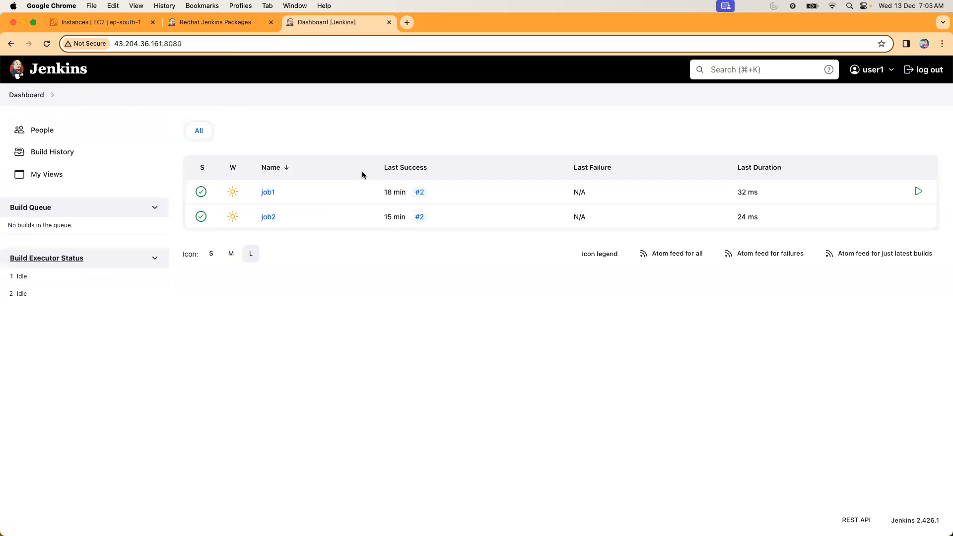
Log out of user1, sign in as user2 with the account password and dismiss the browser's password warning.
{"action": "left_click", "coordinate": [929, 69]}
{"action": "type", "text": "user2"}
{"action": "key", "text": "Tab"}
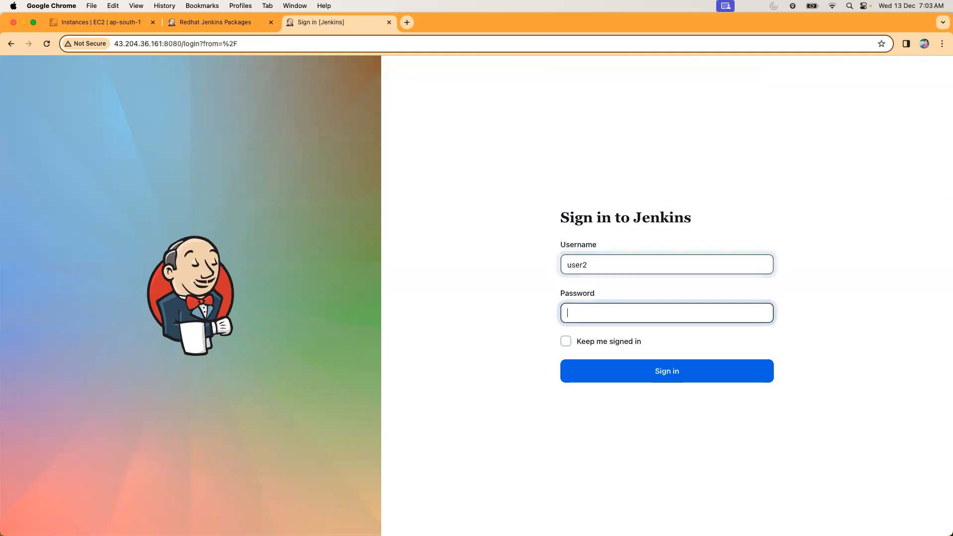
{"action": "type", "text": "****"}
{"action": "key", "text": "Return"}
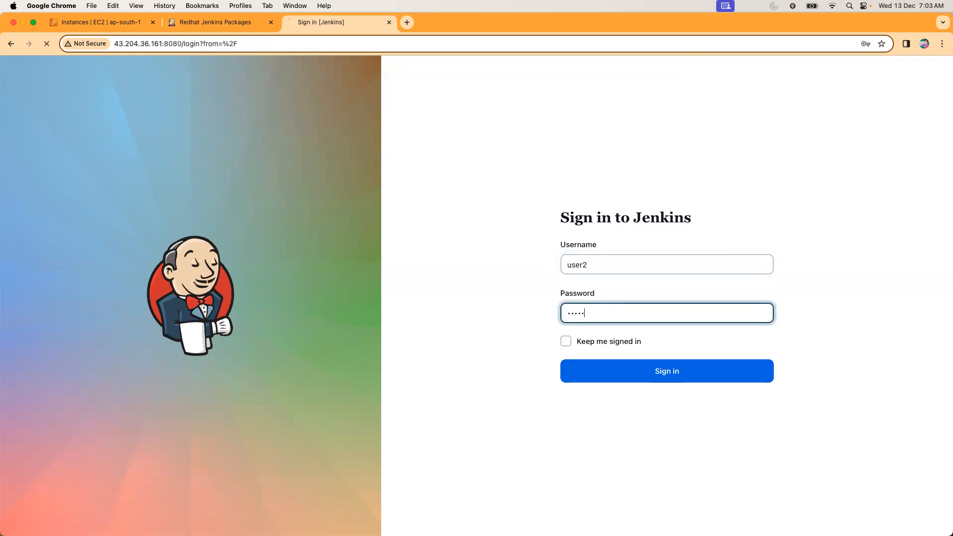
{"action": "left_click", "coordinate": [496, 190]}
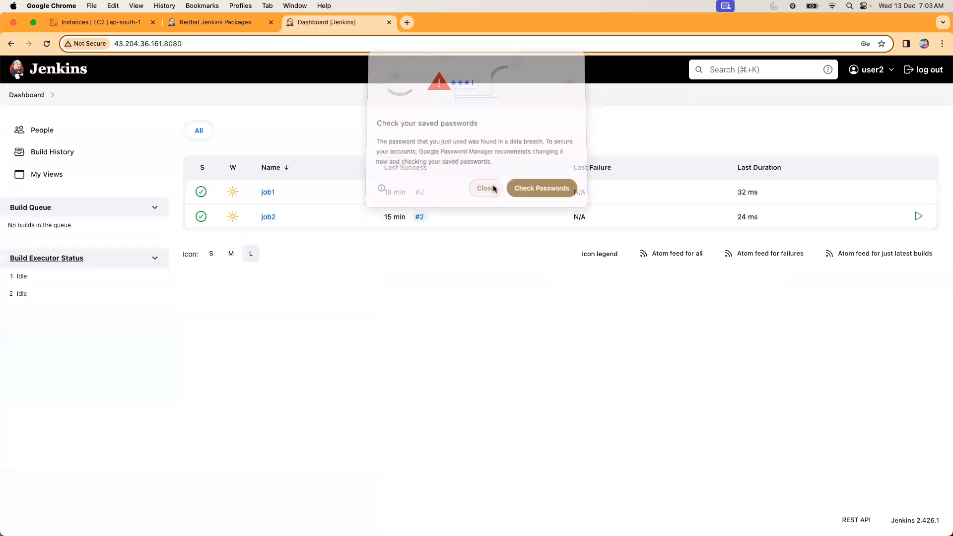
Check which actions user2 has on the job2 and job1 pages, returning to the dashboard.
{"action": "left_click", "coordinate": [269, 216]}
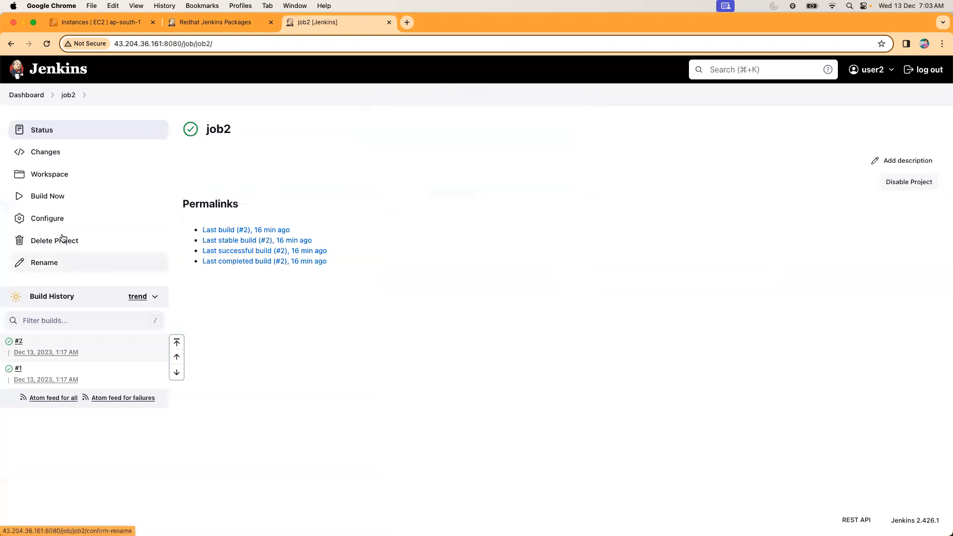
{"action": "left_click", "coordinate": [30, 94]}
{"action": "left_click", "coordinate": [269, 193]}
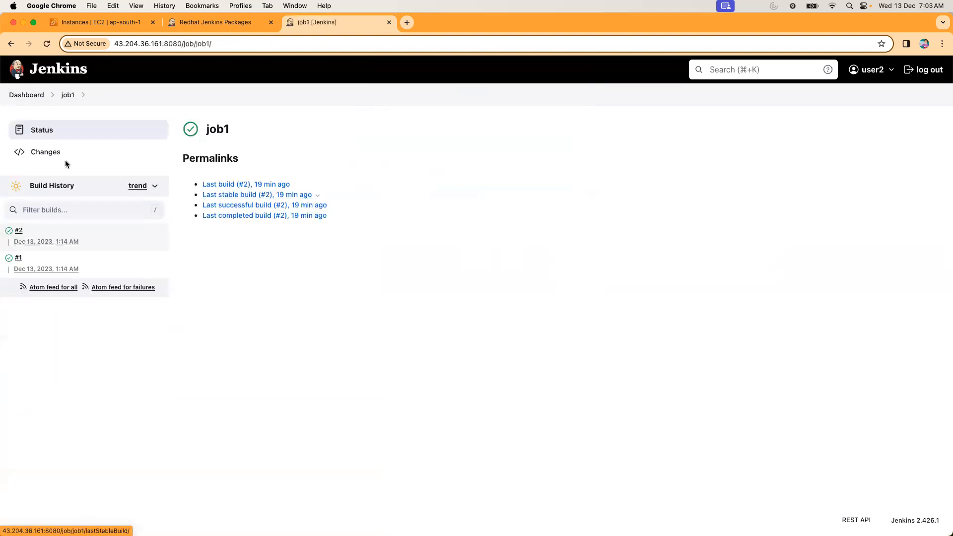
{"action": "left_click", "coordinate": [29, 95]}
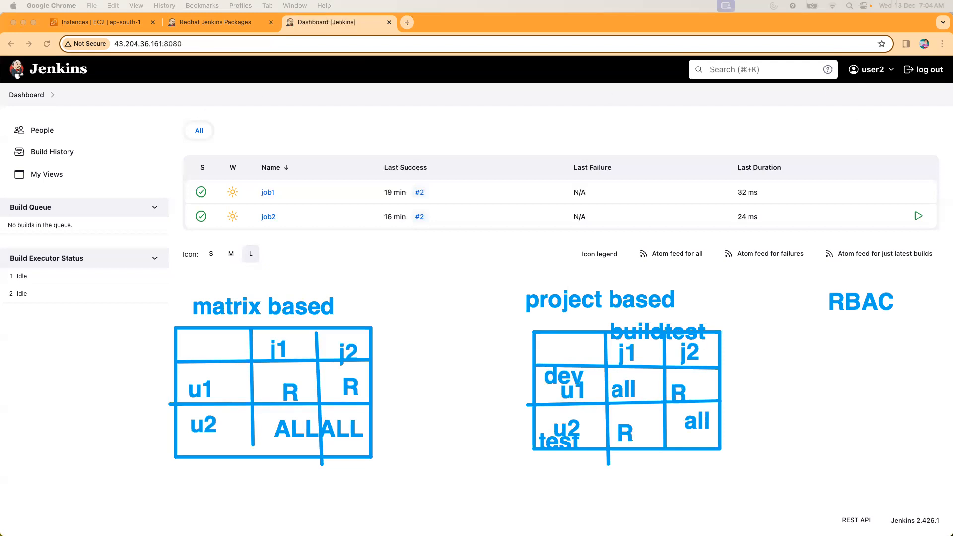
Log out of user2, sign back in as admin with the account password and dismiss the browser's password warning.
{"action": "key", "text": "Escape"}
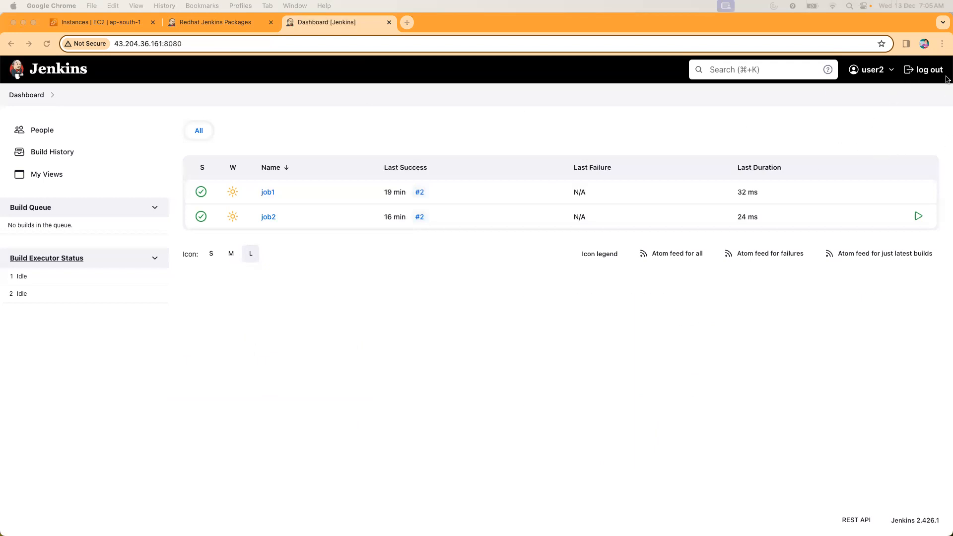
{"action": "left_click", "coordinate": [930, 75]}
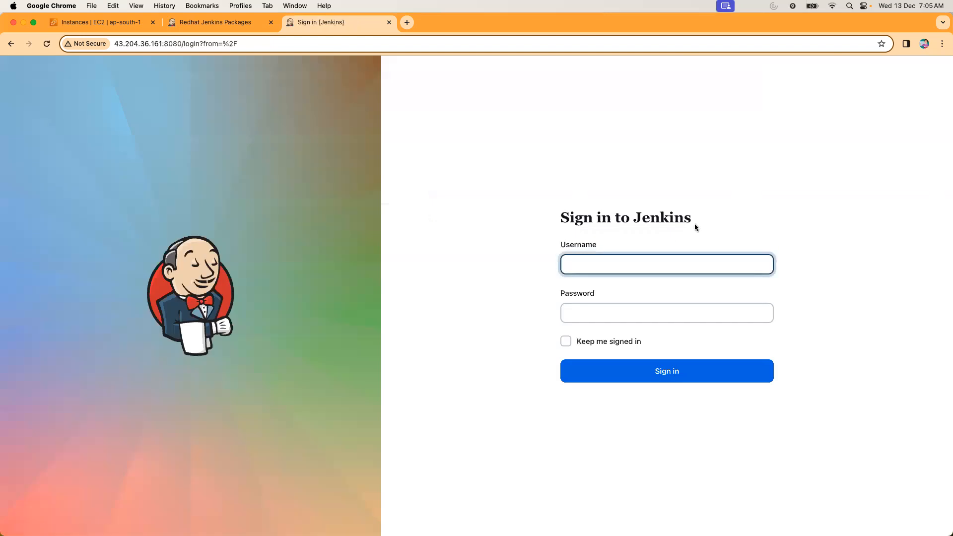
{"action": "type", "text": "admin"}
{"action": "key", "text": "Tab"}
{"action": "type", "text": "1234"}
{"action": "key", "text": "Return"}
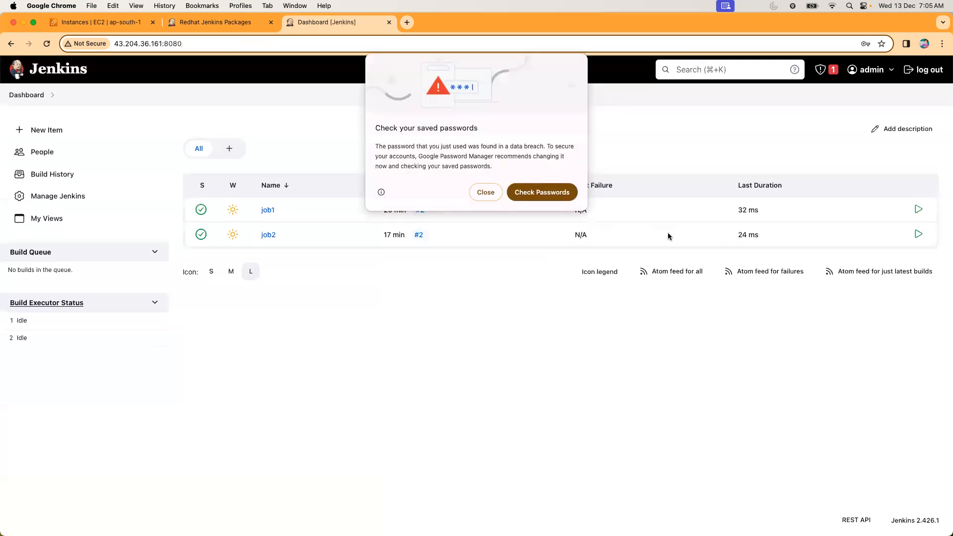
{"action": "left_click", "coordinate": [486, 192]}
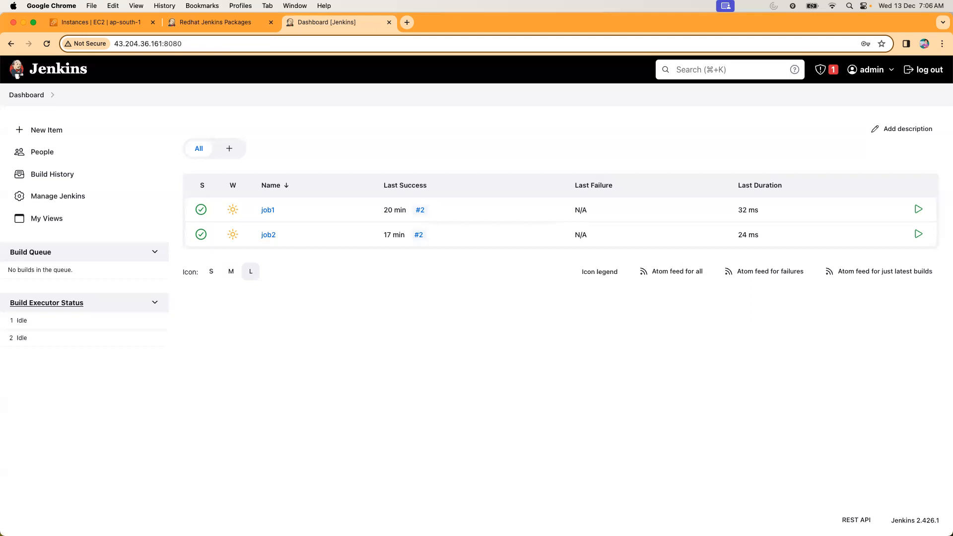
Open the global security settings and list the available authorization strategies.
{"action": "left_click", "coordinate": [73, 200]}
{"action": "left_click", "coordinate": [276, 400]}
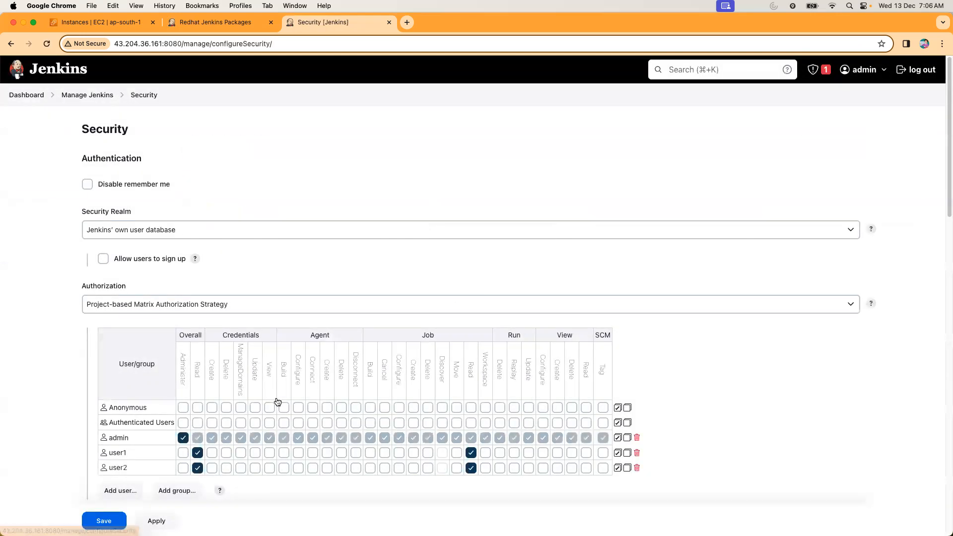
{"action": "left_click", "coordinate": [251, 306]}
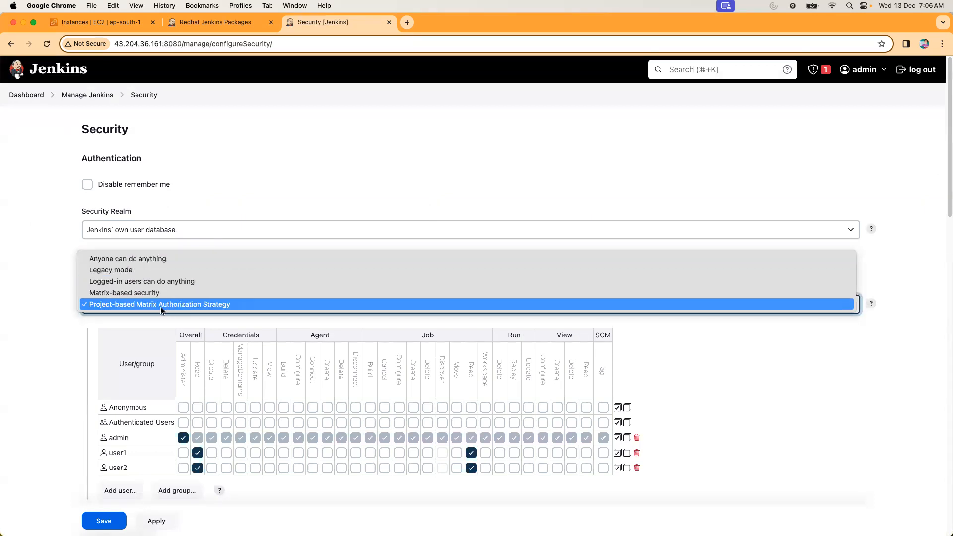
Open the list of available plugins in Jenkins plugin management and filter it by role.
{"action": "left_click", "coordinate": [43, 336]}
{"action": "scroll", "coordinate": [46, 340], "scroll_direction": "down", "scroll_amount": 8}
{"action": "scroll", "coordinate": [47, 340], "scroll_direction": "up", "scroll_amount": 8}
{"action": "left_click", "coordinate": [32, 98]}
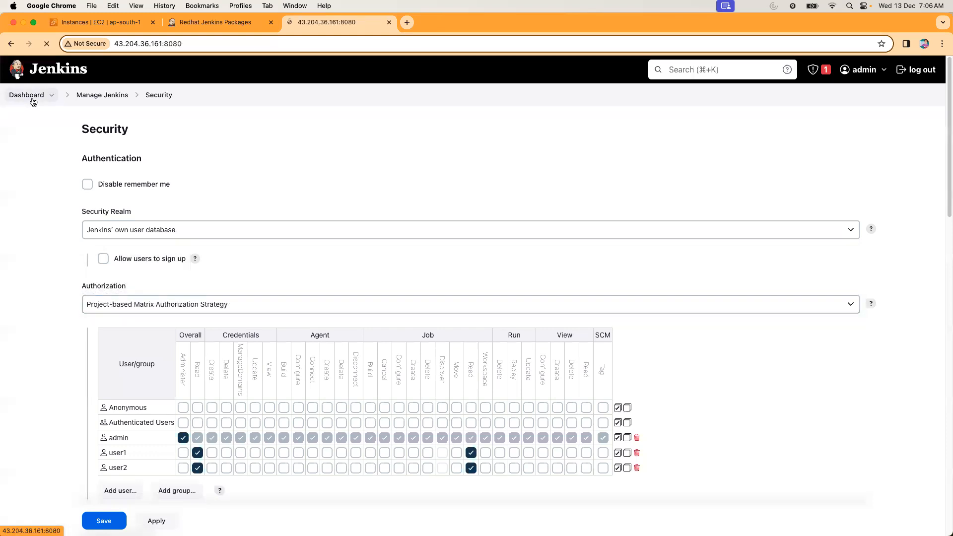
{"action": "left_click", "coordinate": [84, 196]}
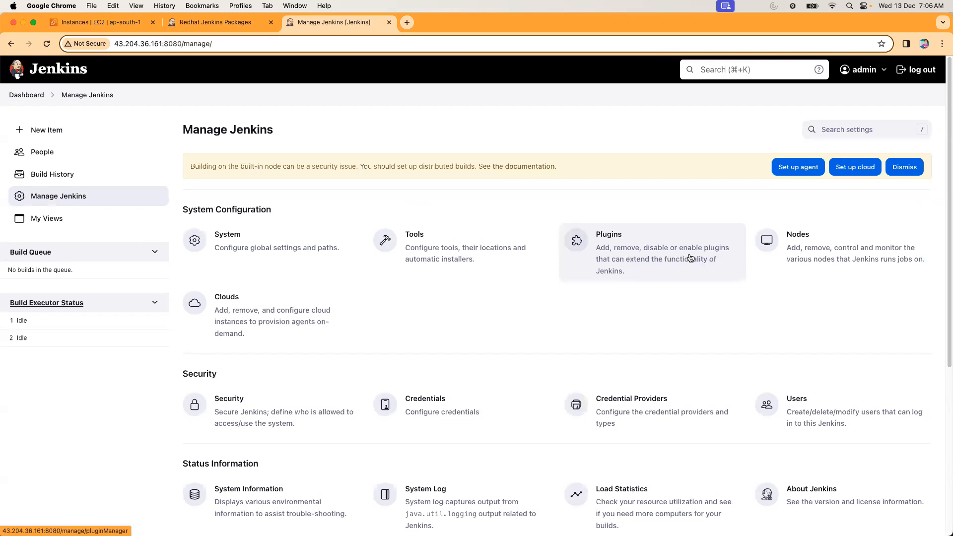
{"action": "left_click", "coordinate": [664, 262]}
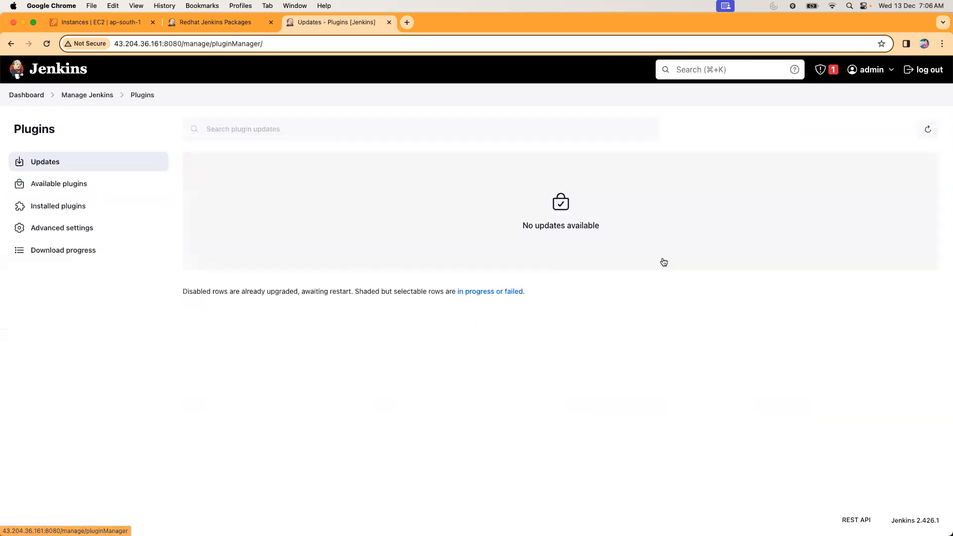
{"action": "left_click", "coordinate": [49, 185]}
{"action": "scroll", "coordinate": [354, 316], "scroll_direction": "down", "scroll_amount": 15}
{"action": "scroll", "coordinate": [352, 319], "scroll_direction": "up", "scroll_amount": 15}
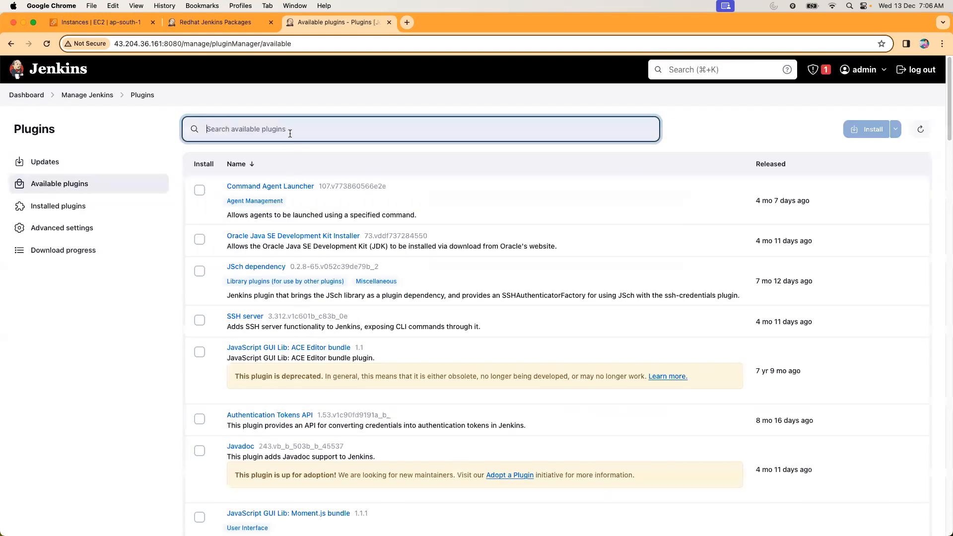
{"action": "type", "text": "role"}
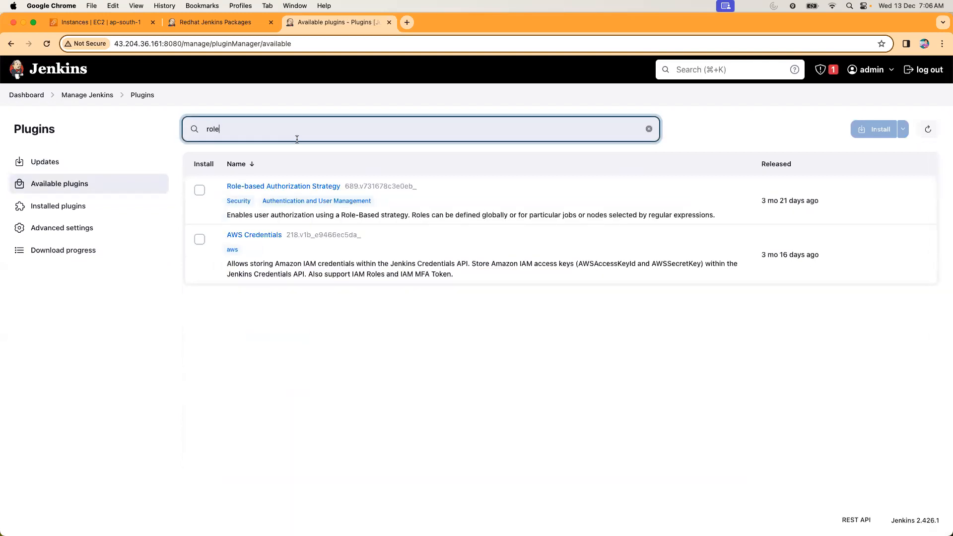
Open the Role-based Authorization Strategy plugin's documentation in a new tab and review its features, activation and role configuration.
{"action": "right_click", "coordinate": [302, 188]}
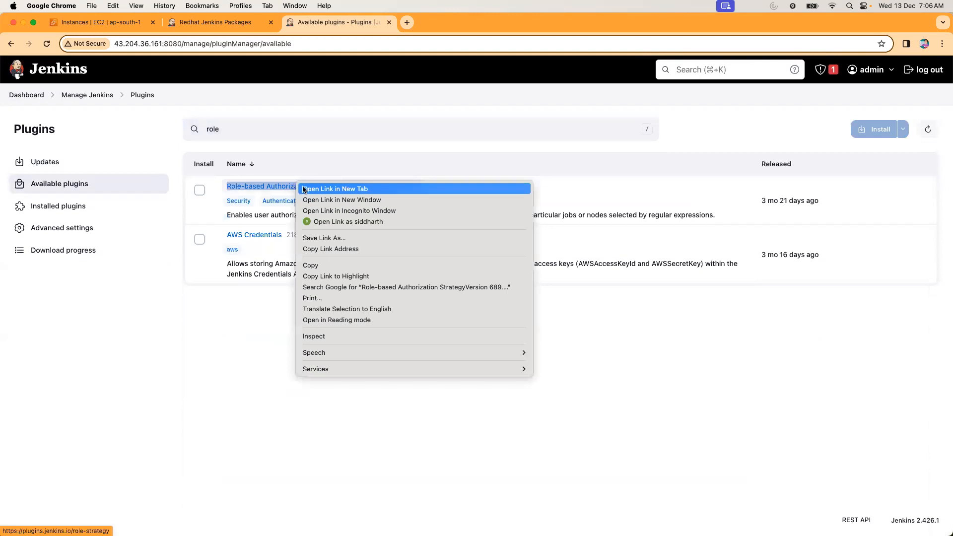
{"action": "left_click", "coordinate": [305, 189]}
{"action": "left_click", "coordinate": [430, 27]}
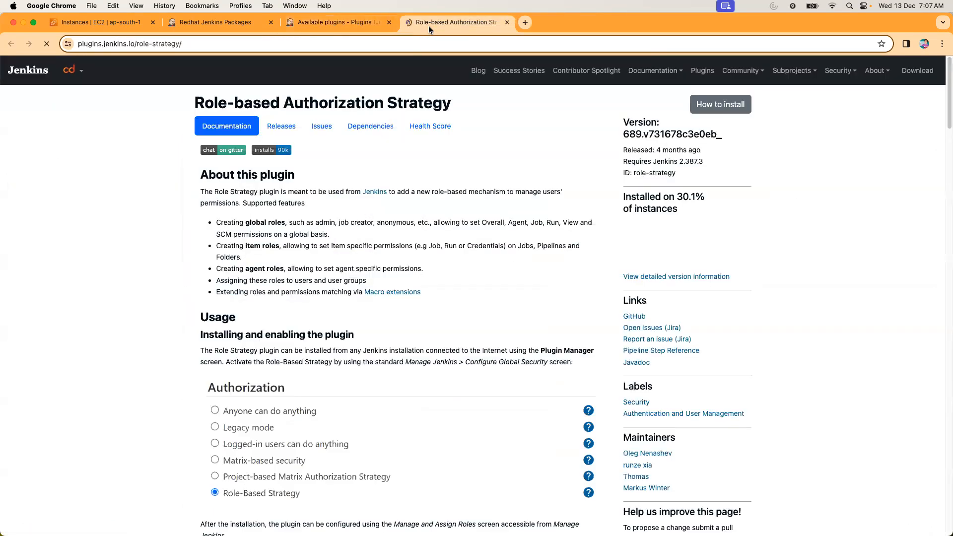
{"action": "left_click_drag", "start_coordinate": [399, 272], "coordinate": [366, 281]}
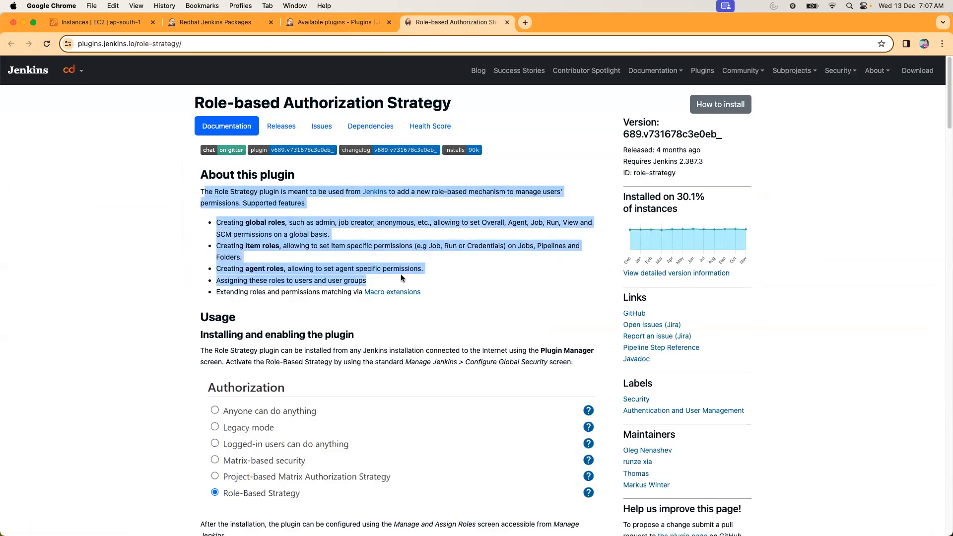
{"action": "scroll", "coordinate": [298, 323], "scroll_direction": "down", "scroll_amount": 3}
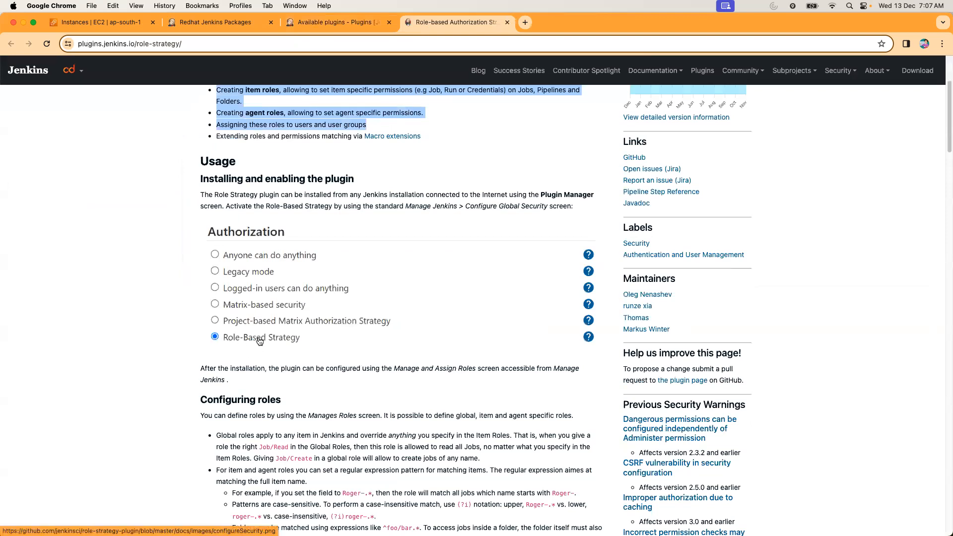
{"action": "scroll", "coordinate": [285, 379], "scroll_direction": "down", "scroll_amount": 6}
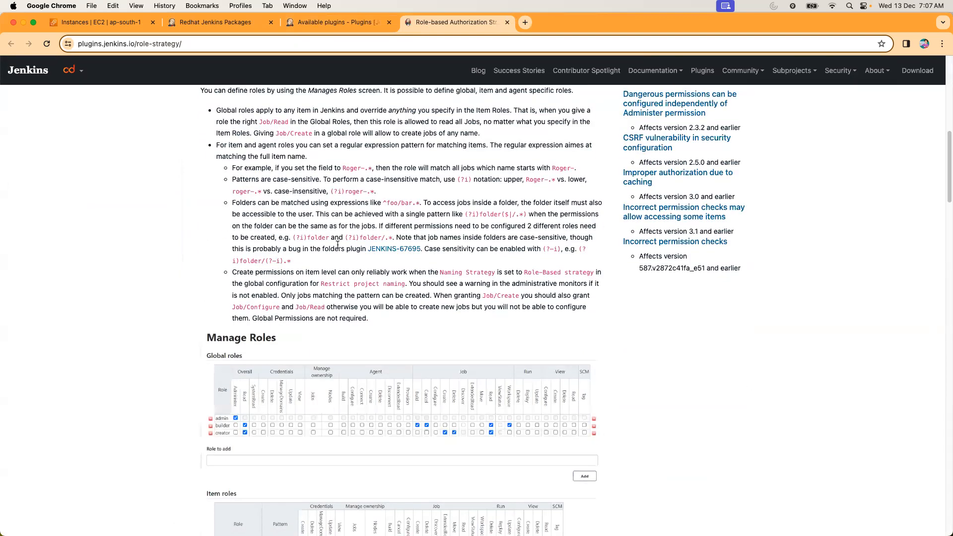
{"action": "scroll", "coordinate": [362, 321], "scroll_direction": "down", "scroll_amount": 10}
{"action": "scroll", "coordinate": [362, 321], "scroll_direction": "down", "scroll_amount": 5}
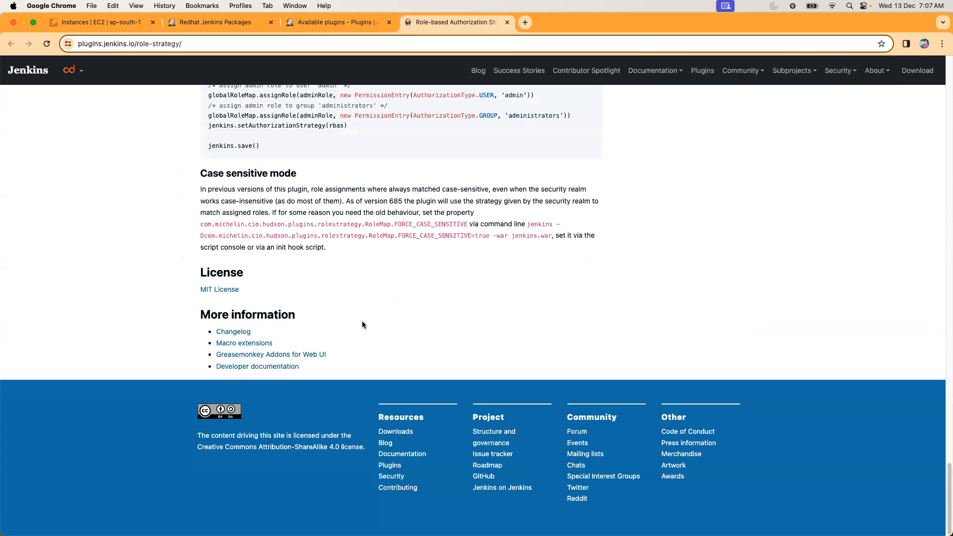
Return to the available plugins, install Role-based Authorization Strategy and check the installation progress.
{"action": "left_click", "coordinate": [345, 22]}
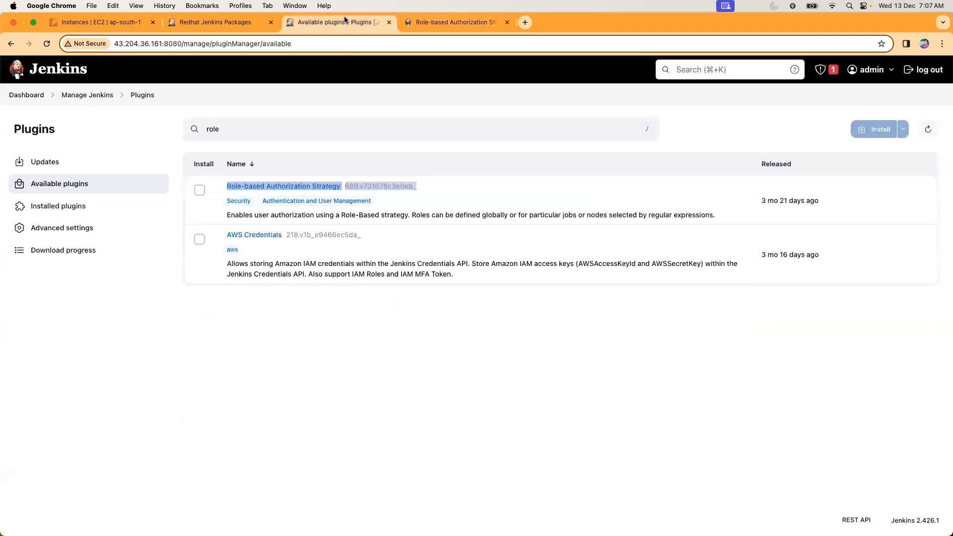
{"action": "left_click", "coordinate": [199, 190]}
{"action": "left_click", "coordinate": [871, 135]}
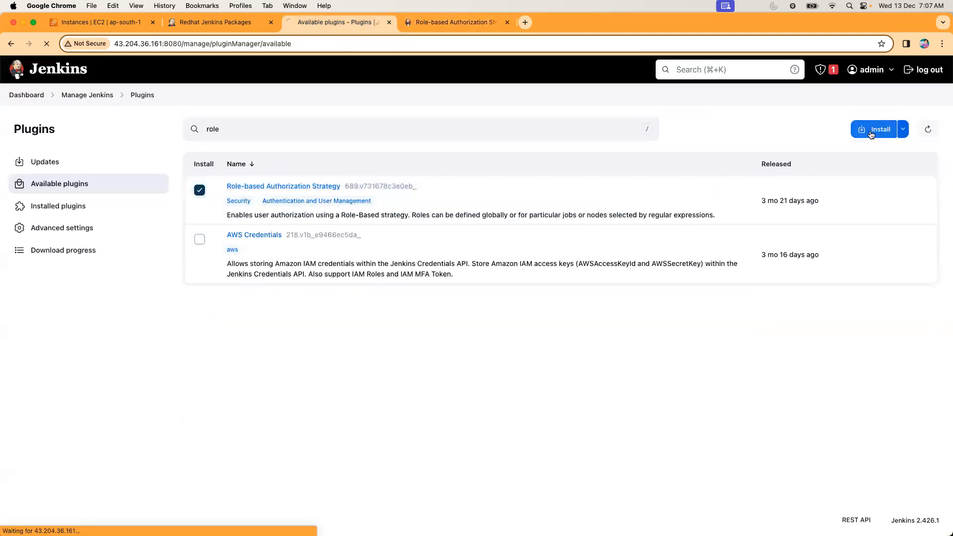
{"action": "scroll", "coordinate": [534, 301], "scroll_direction": "down", "scroll_amount": 5}
{"action": "scroll", "coordinate": [534, 301], "scroll_direction": "down", "scroll_amount": 8}
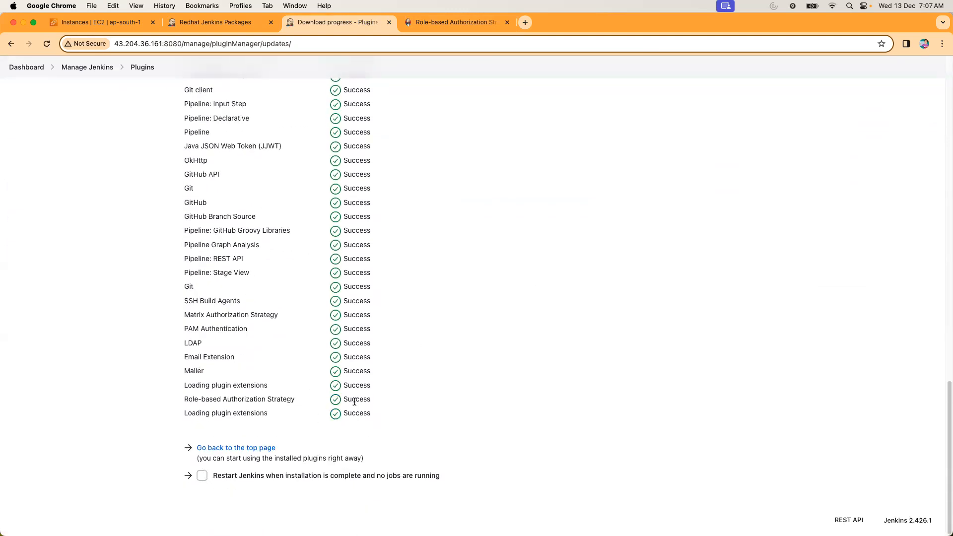
Set the authorization strategy in the global security settings to Role-Based Strategy and save.
{"action": "left_click", "coordinate": [26, 68]}
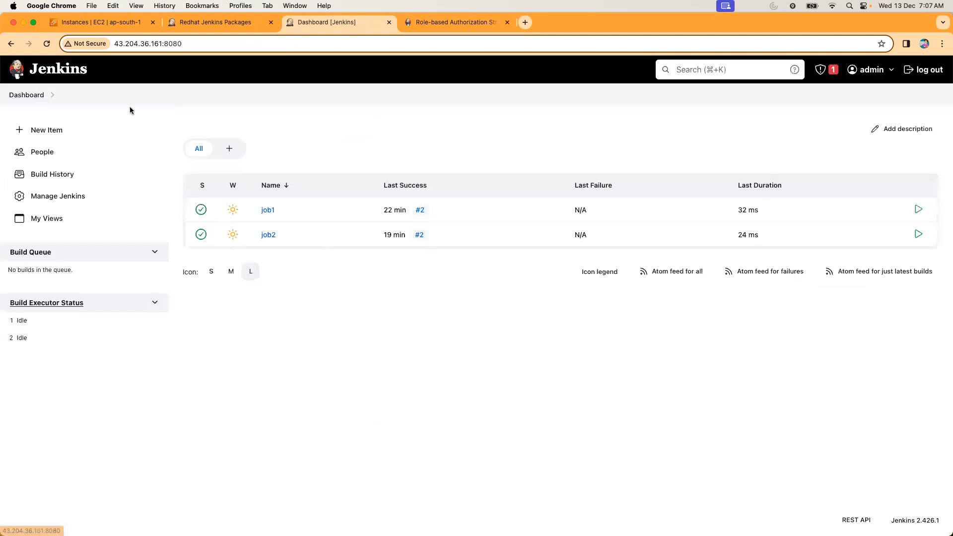
{"action": "left_click", "coordinate": [44, 201]}
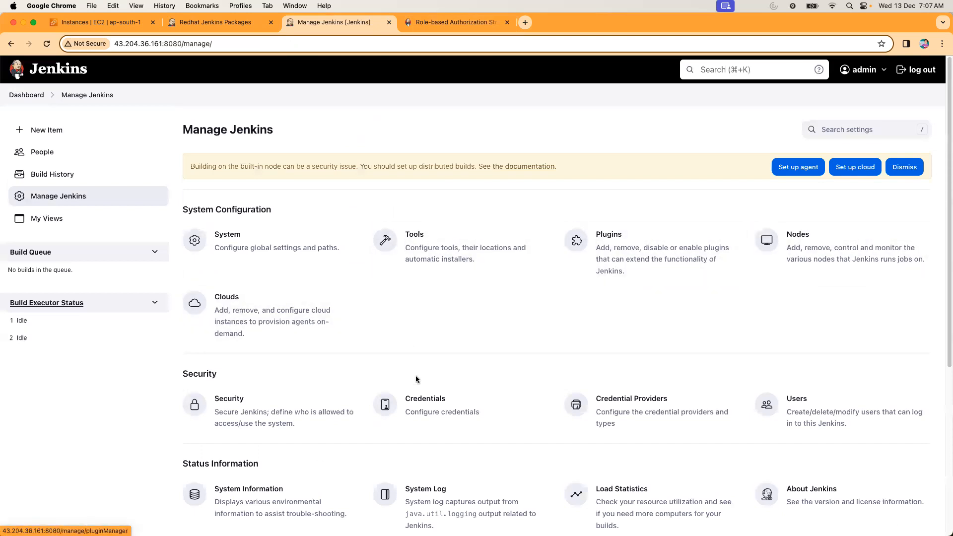
{"action": "left_click", "coordinate": [270, 419]}
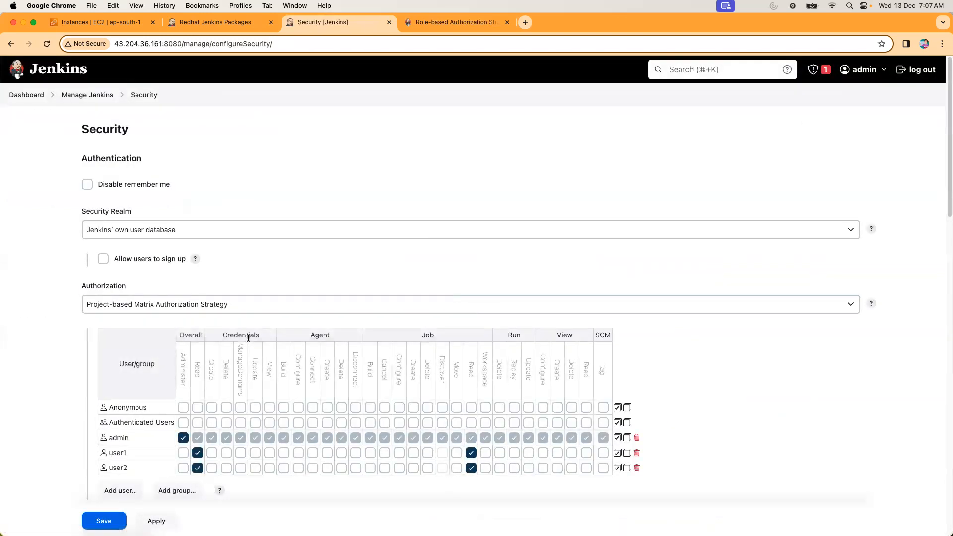
{"action": "left_click", "coordinate": [240, 310]}
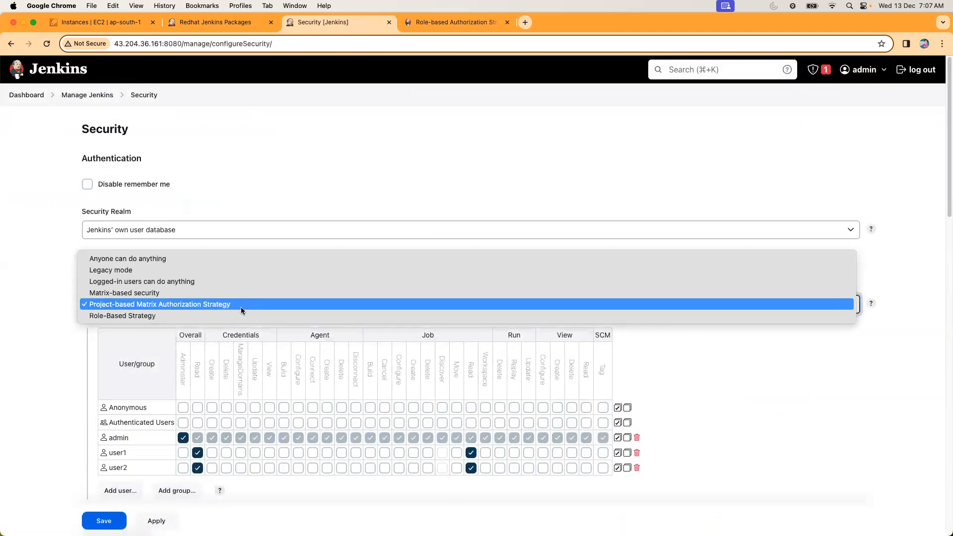
{"action": "left_click", "coordinate": [133, 316]}
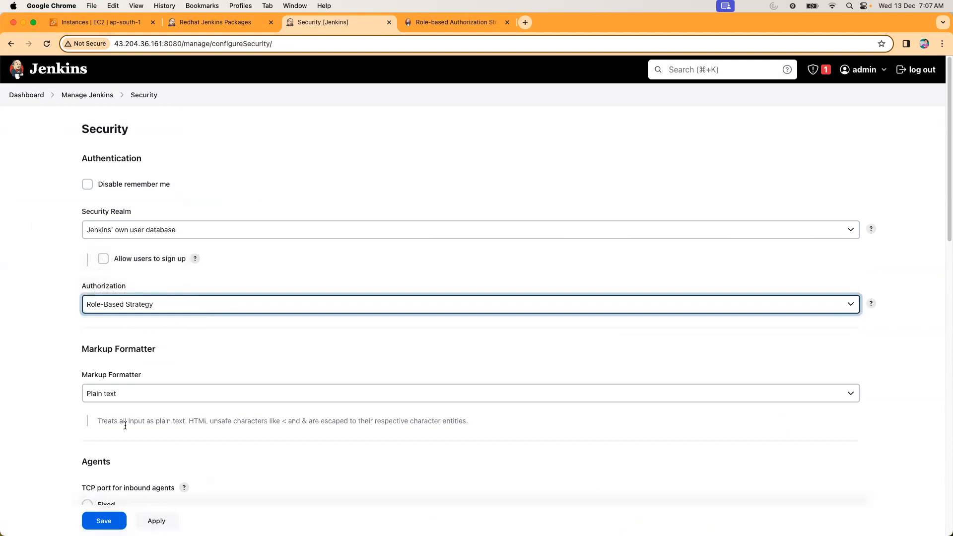
{"action": "left_click", "coordinate": [109, 517]}
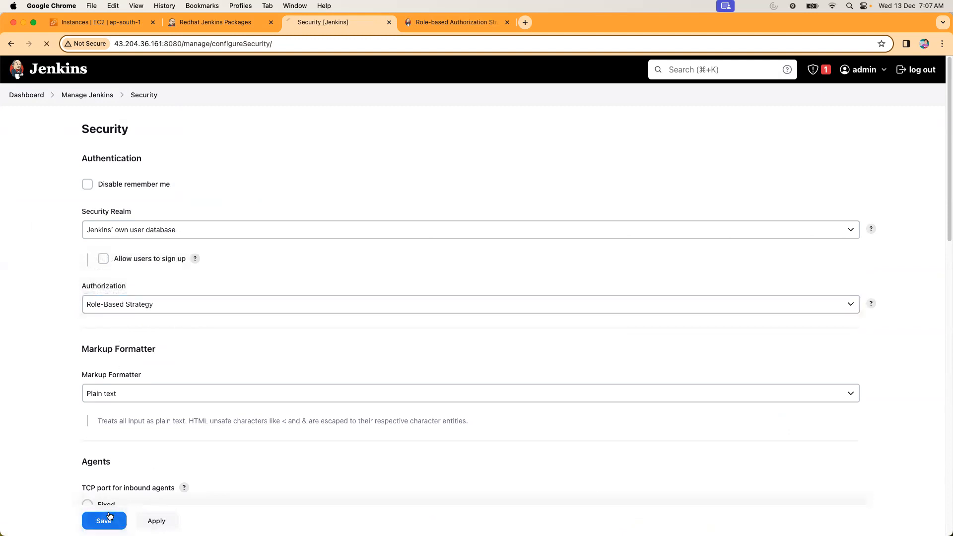
Add a global role named employee in Manage and Assign Roles and grant it Overall Read permission.
{"action": "scroll", "coordinate": [680, 420], "scroll_direction": "down", "scroll_amount": 2}
{"action": "scroll", "coordinate": [680, 420], "scroll_direction": "down", "scroll_amount": 2}
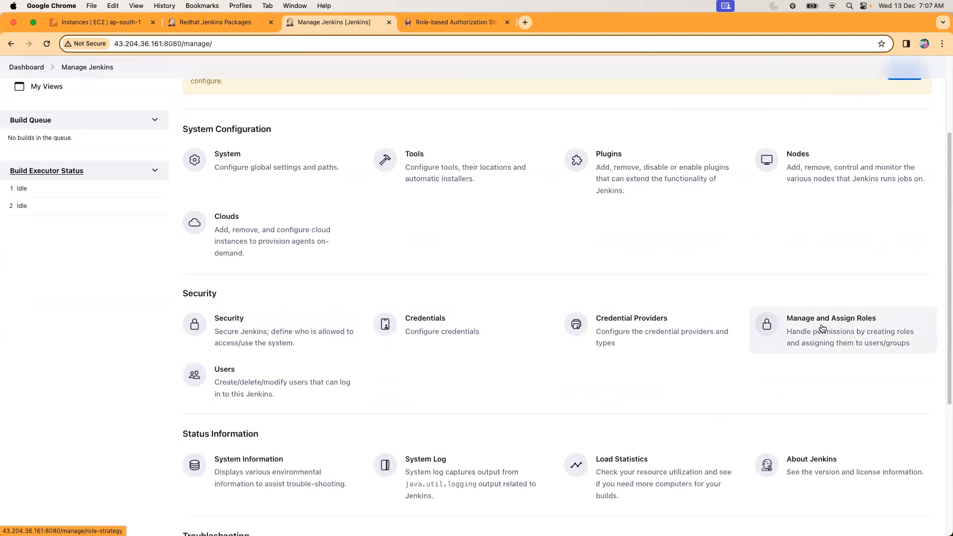
{"action": "left_click", "coordinate": [822, 328]}
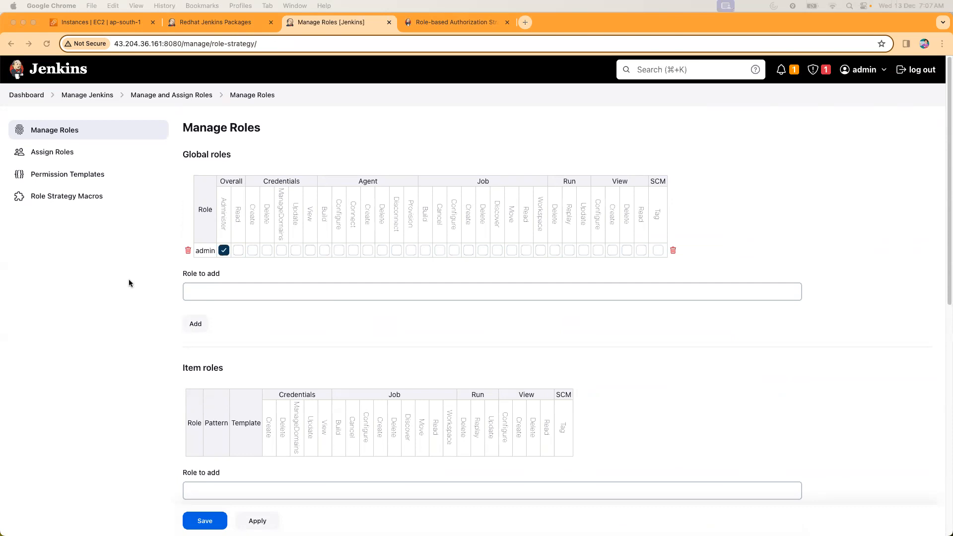
{"action": "left_click", "coordinate": [222, 295]}
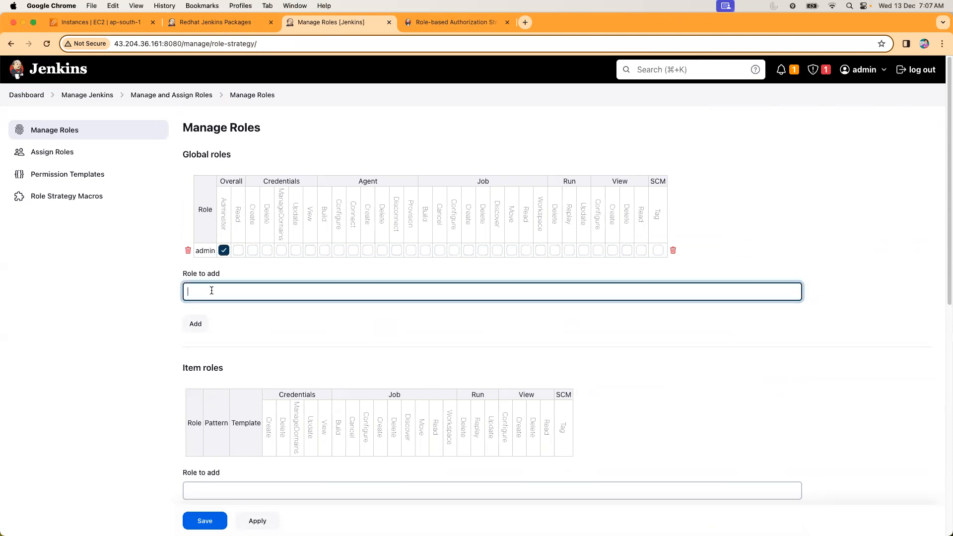
{"action": "type", "text": "employee"}
{"action": "left_click", "coordinate": [196, 323]}
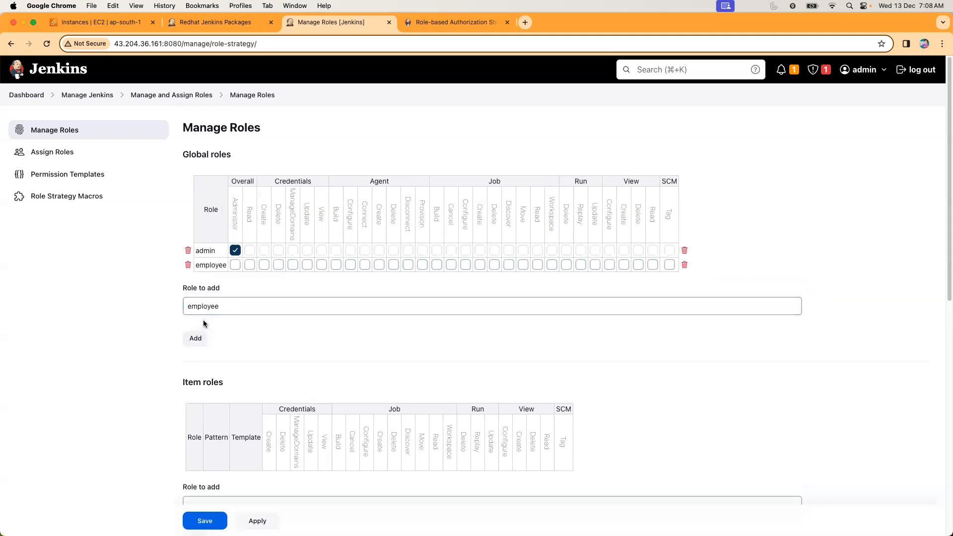
{"action": "left_click", "coordinate": [251, 267]}
Duplicate the Manage Roles page to open the dashboard separately, and enter dev as the item role to add on the original page.
{"action": "scroll", "coordinate": [227, 362], "scroll_direction": "down", "scroll_amount": 1}
{"action": "scroll", "coordinate": [215, 369], "scroll_direction": "down", "scroll_amount": 5}
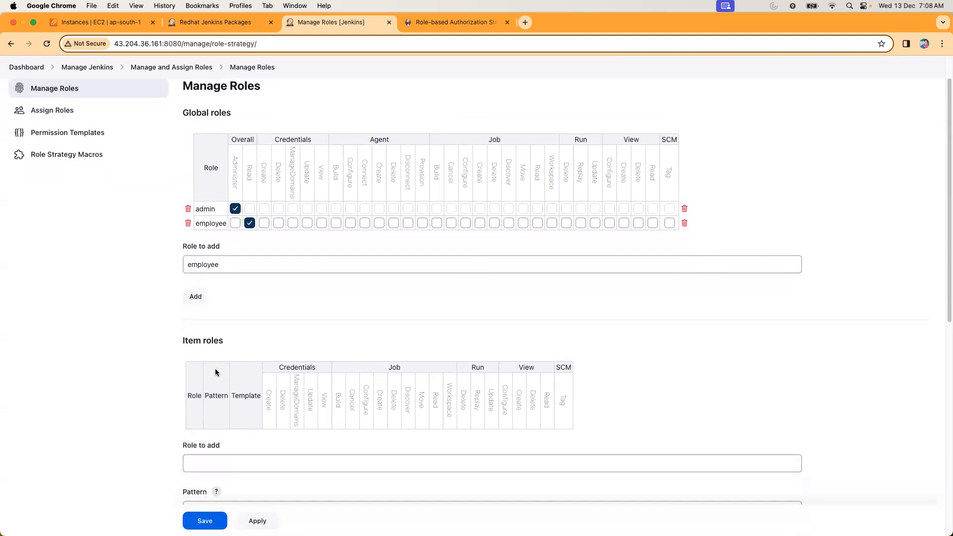
{"action": "left_click", "coordinate": [234, 301]}
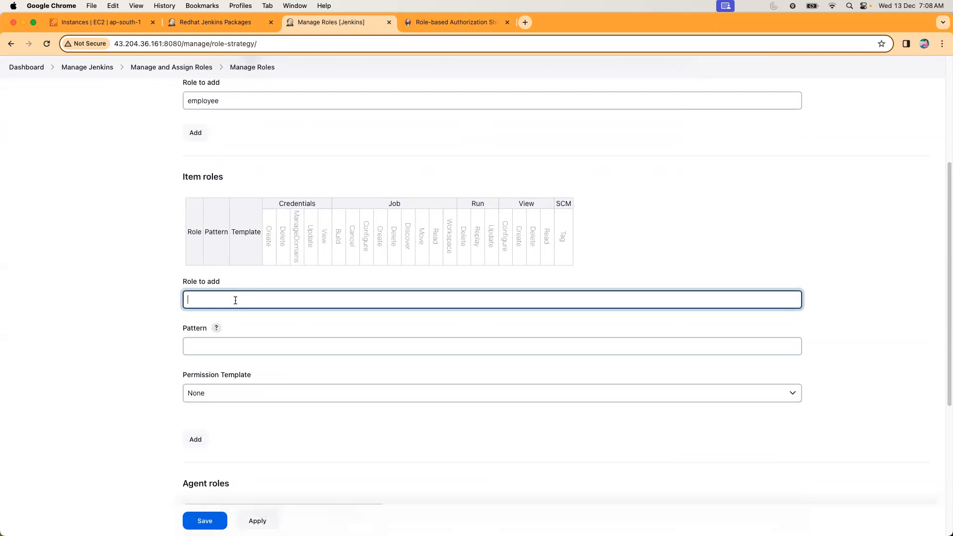
{"action": "left_click", "coordinate": [428, 21]}
{"action": "left_click", "coordinate": [356, 22]}
{"action": "right_click", "coordinate": [356, 22]}
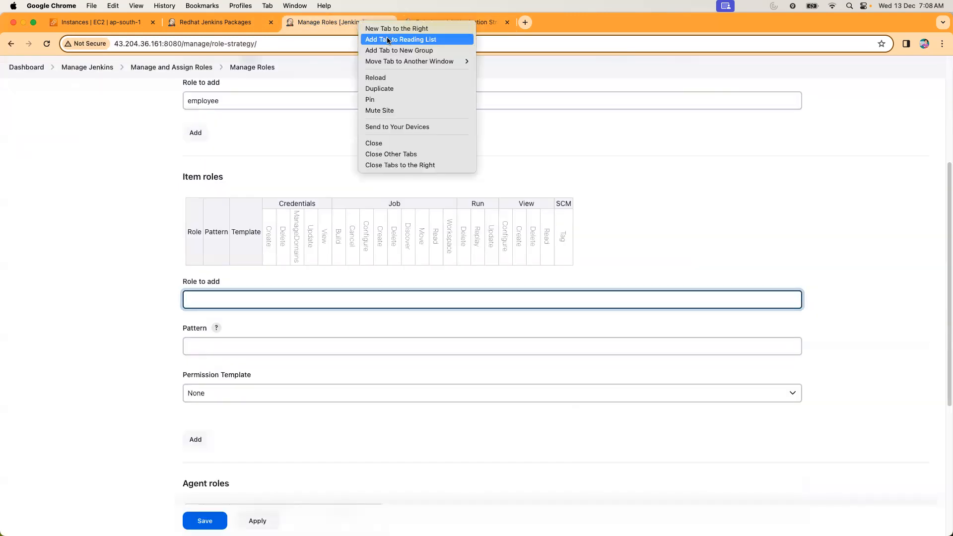
{"action": "left_click", "coordinate": [382, 89]}
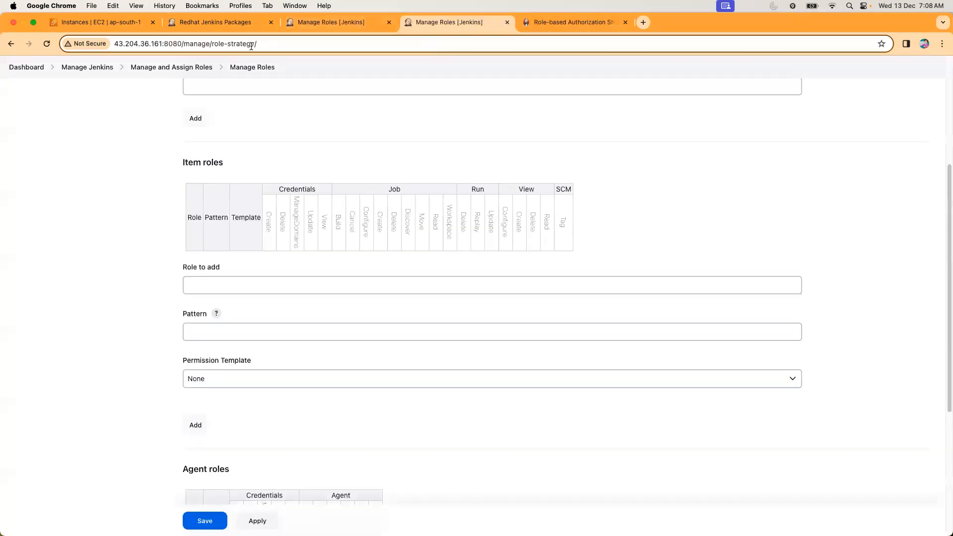
{"action": "left_click", "coordinate": [27, 68]}
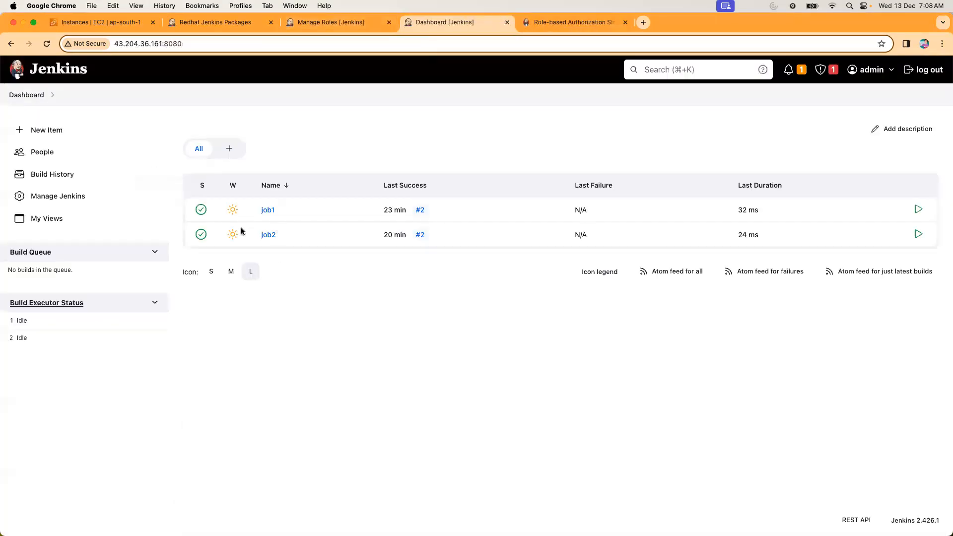
{"action": "left_click", "coordinate": [328, 24]}
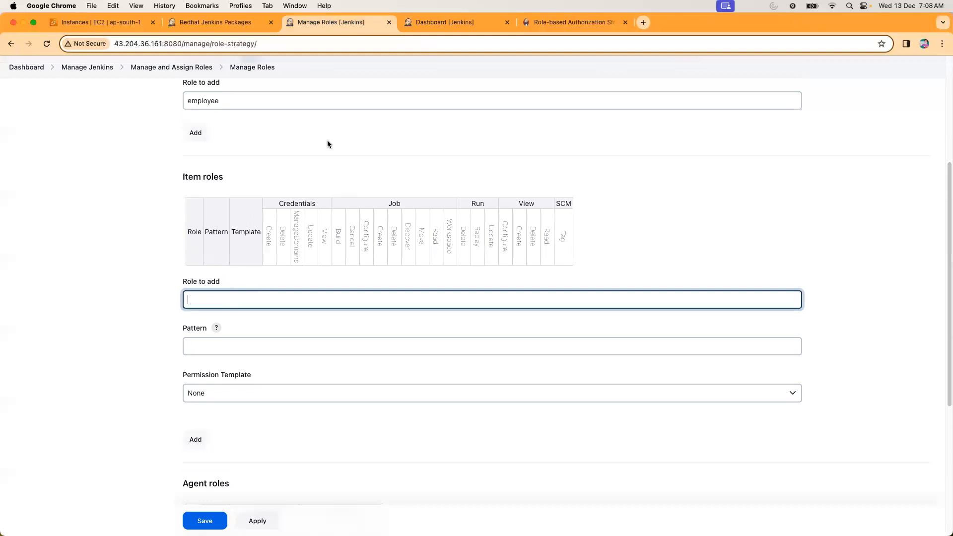
{"action": "type", "text": "dev"}
Create a Freestyle project named dev_compile from the dashboard copy and save its default configuration.
{"action": "left_click", "coordinate": [443, 22]}
{"action": "left_click", "coordinate": [42, 130]}
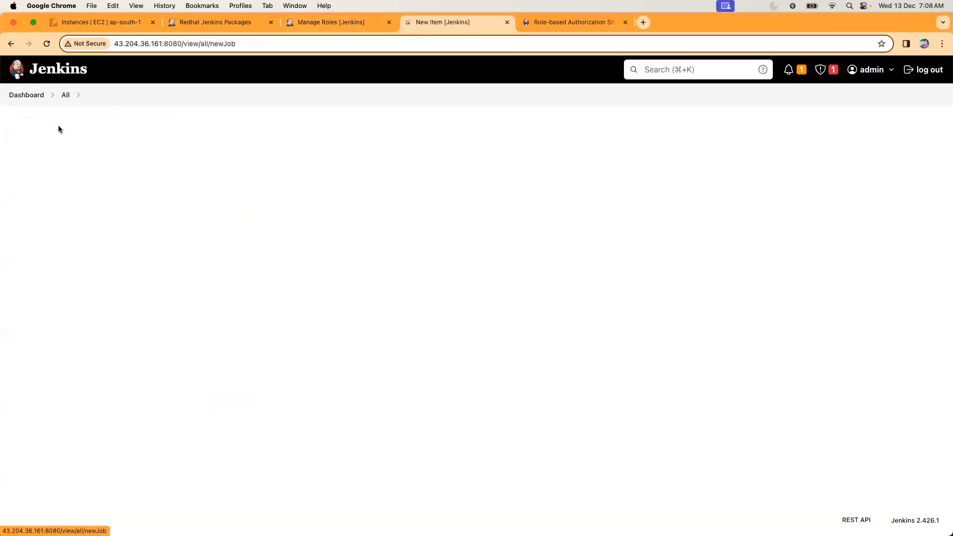
{"action": "type", "text": "dev"}
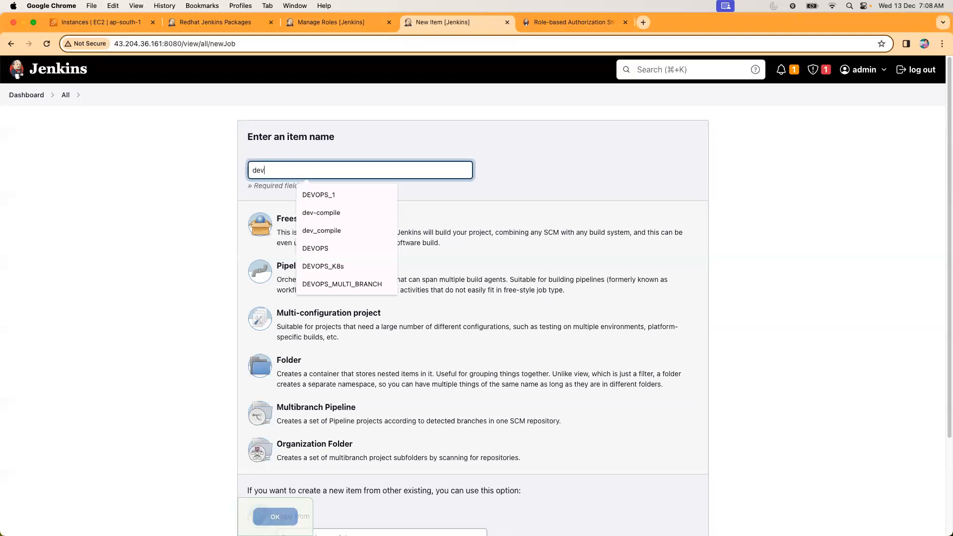
{"action": "type", "text": "_compile"}
{"action": "left_click", "coordinate": [330, 233]}
{"action": "left_click", "coordinate": [274, 516]}
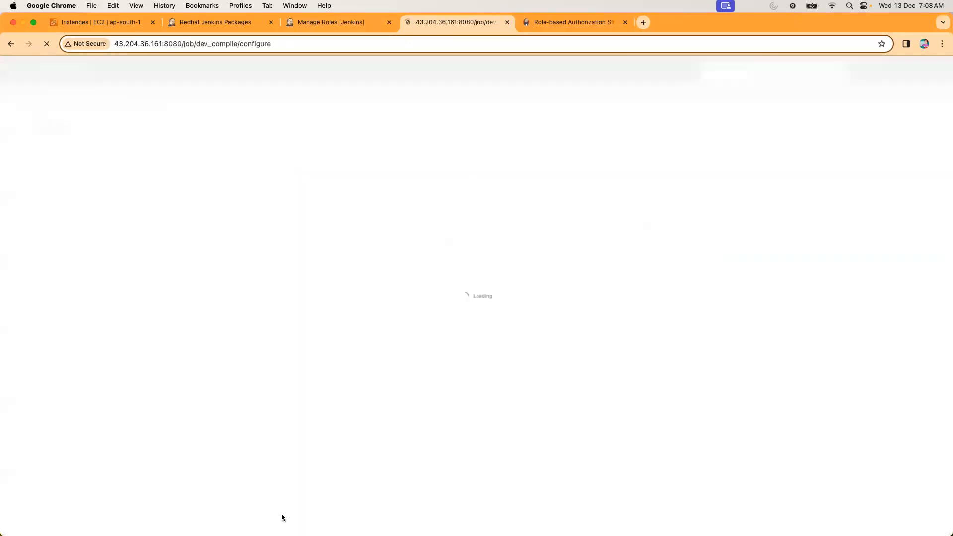
{"action": "left_click", "coordinate": [205, 519]}
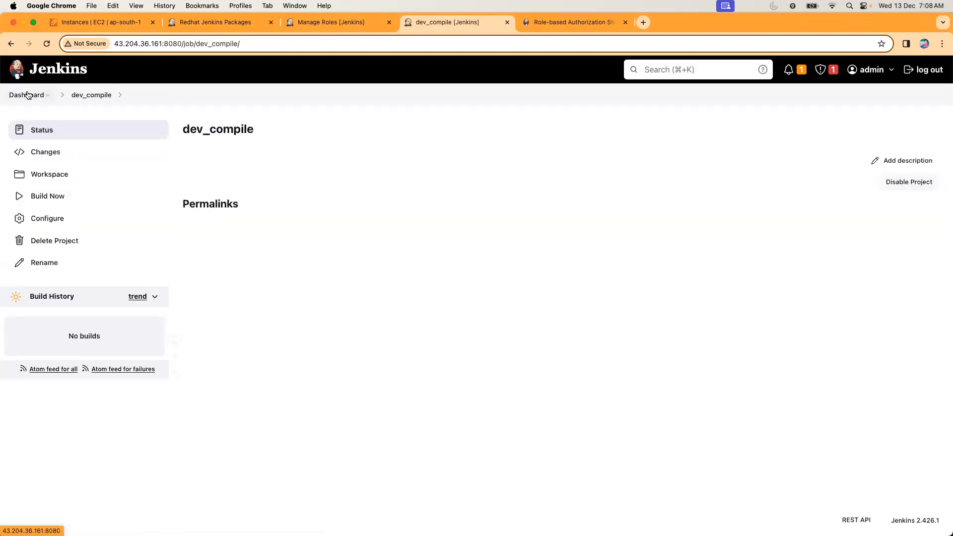
Create a Freestyle project named test_compile, save its default configuration and return to the dashboard.
{"action": "left_click", "coordinate": [28, 95]}
{"action": "left_click", "coordinate": [99, 130]}
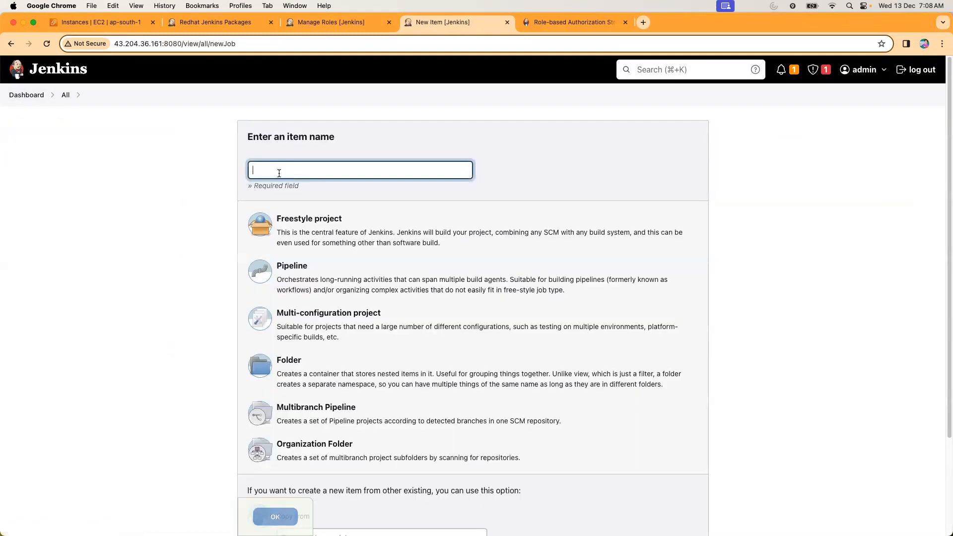
{"action": "type", "text": "test_"}
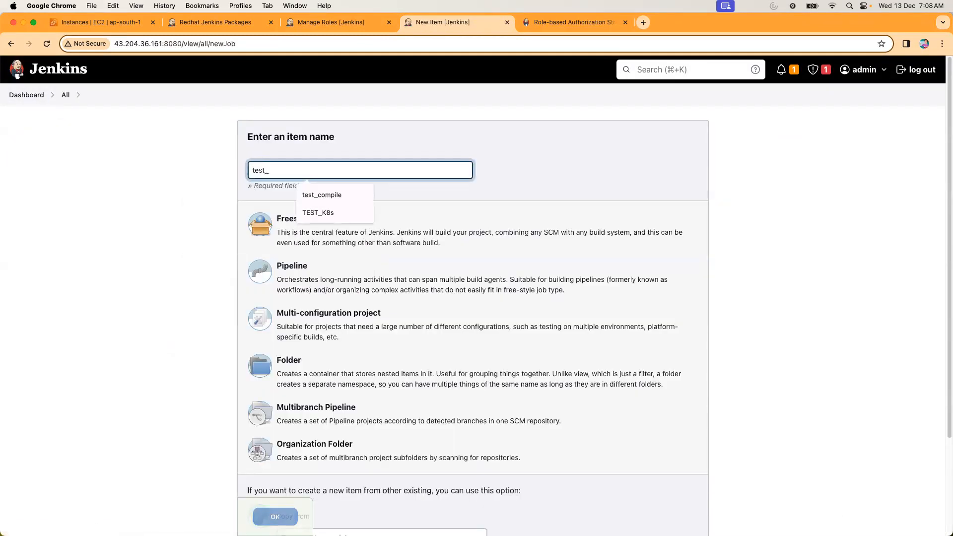
{"action": "type", "text": "compile"}
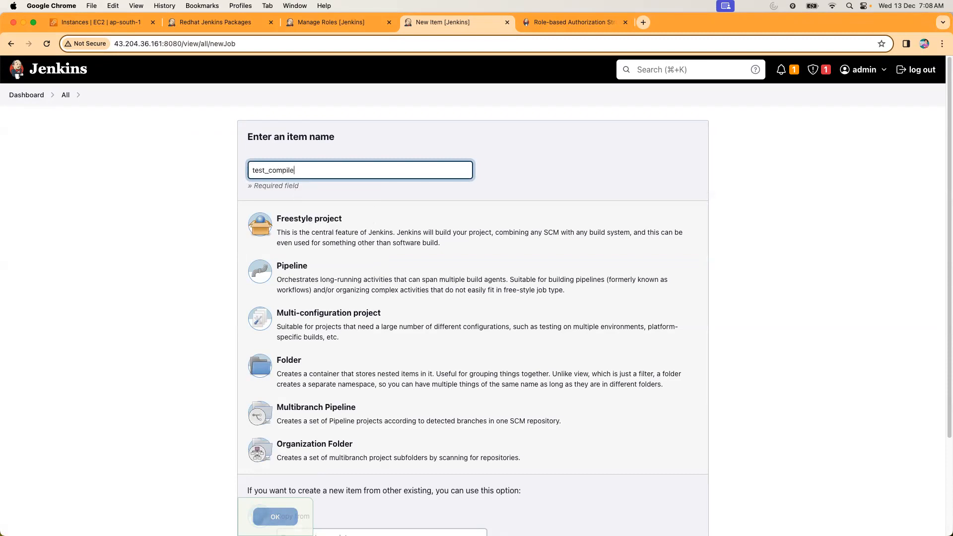
{"action": "left_click", "coordinate": [307, 242]}
{"action": "left_click", "coordinate": [275, 516]}
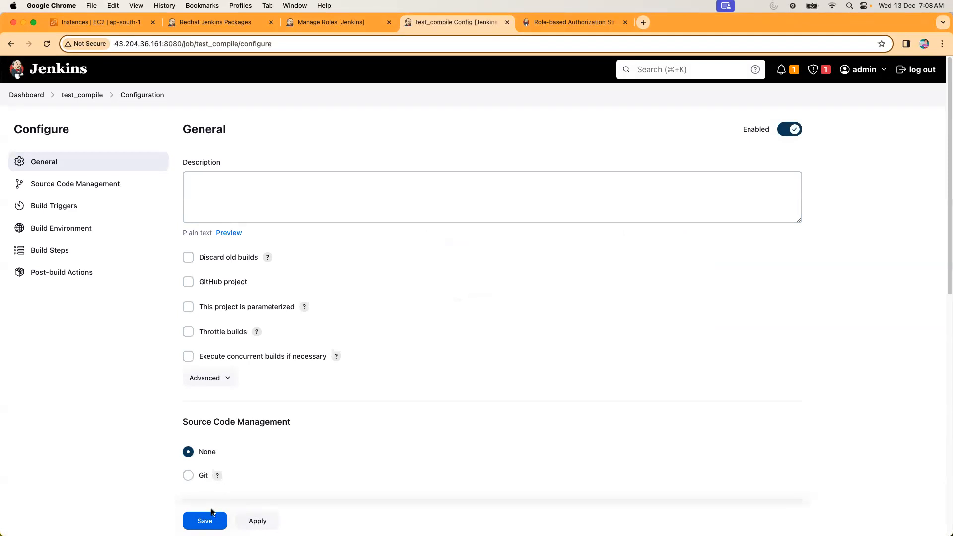
{"action": "left_click", "coordinate": [210, 517]}
{"action": "left_click", "coordinate": [22, 94]}
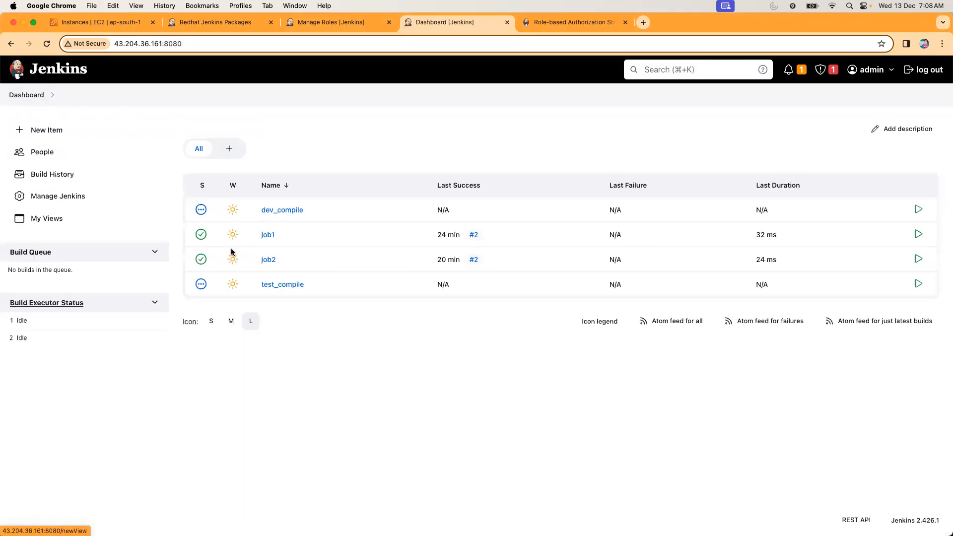
Add the dev item role with pattern dev.* on the original Manage Roles page and check which items the pattern matches.
{"action": "left_click", "coordinate": [333, 23]}
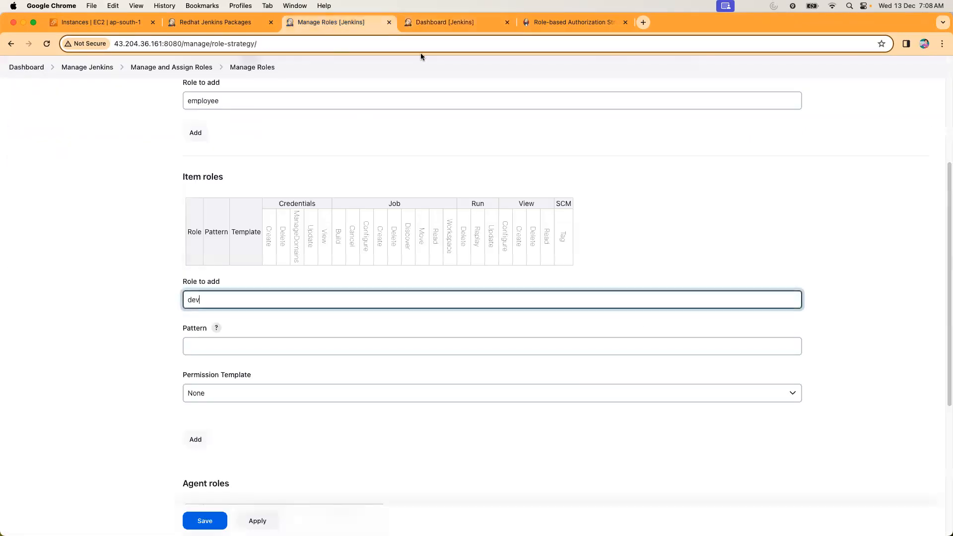
{"action": "left_click", "coordinate": [204, 342]}
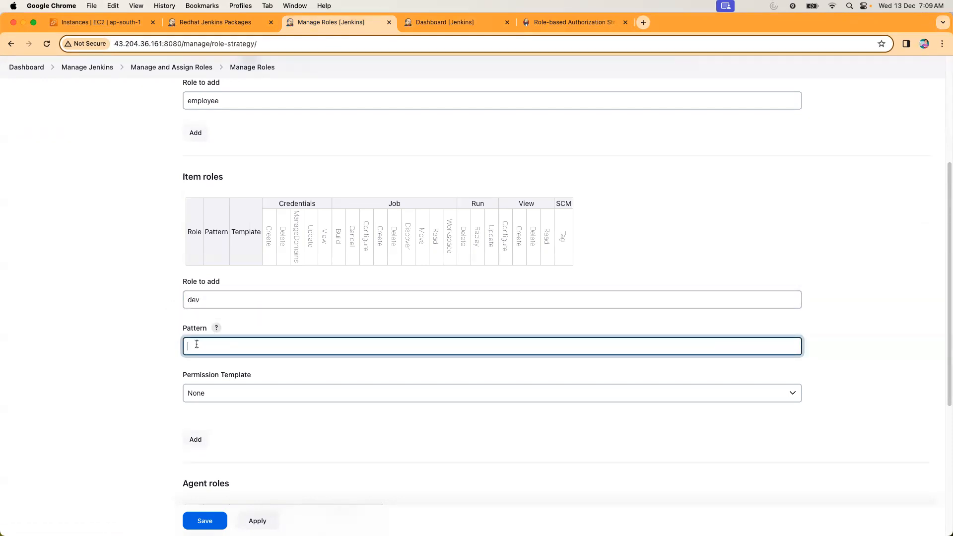
{"action": "type", "text": "dev.*"}
{"action": "left_click", "coordinate": [195, 439]}
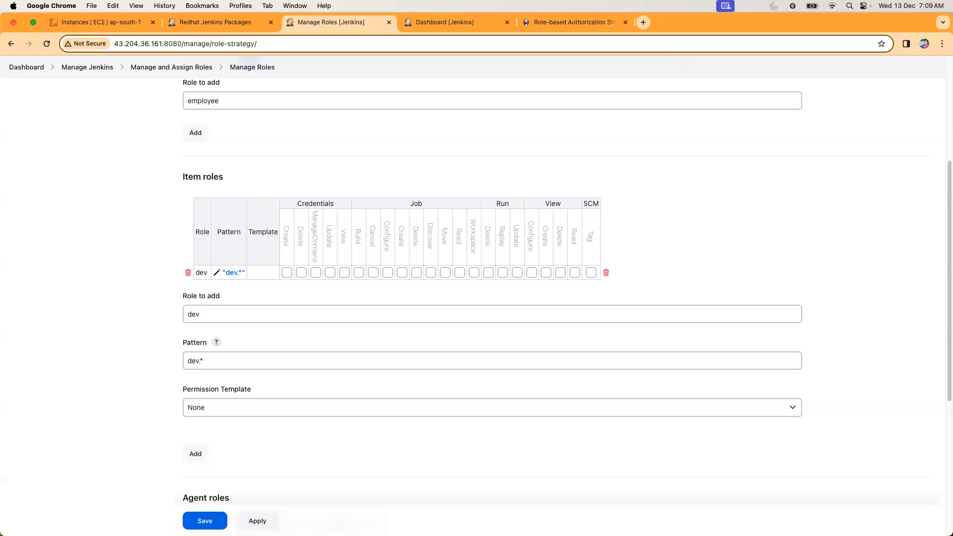
{"action": "left_click", "coordinate": [234, 273]}
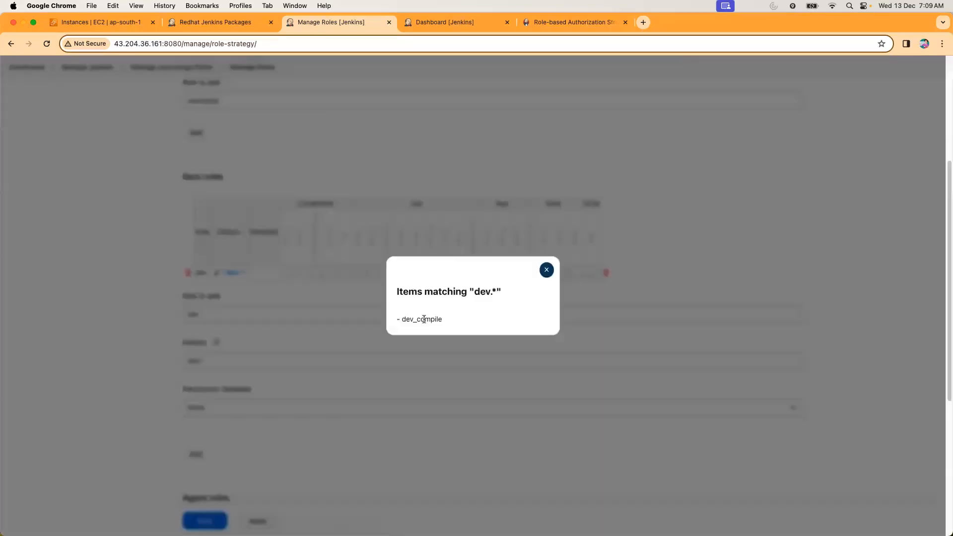
{"action": "double_click", "coordinate": [407, 320]}
{"action": "left_click", "coordinate": [546, 270]}
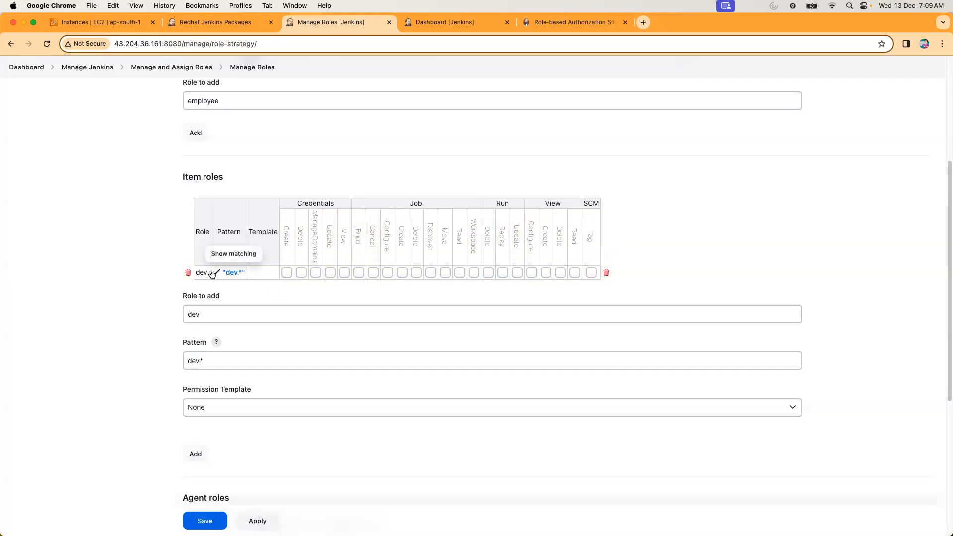
Grant the dev item role all Job permissions, from Build through Workspace, and save the roles.
{"action": "left_click", "coordinate": [371, 273]}
{"action": "left_click", "coordinate": [359, 272]}
{"action": "left_click", "coordinate": [388, 272]}
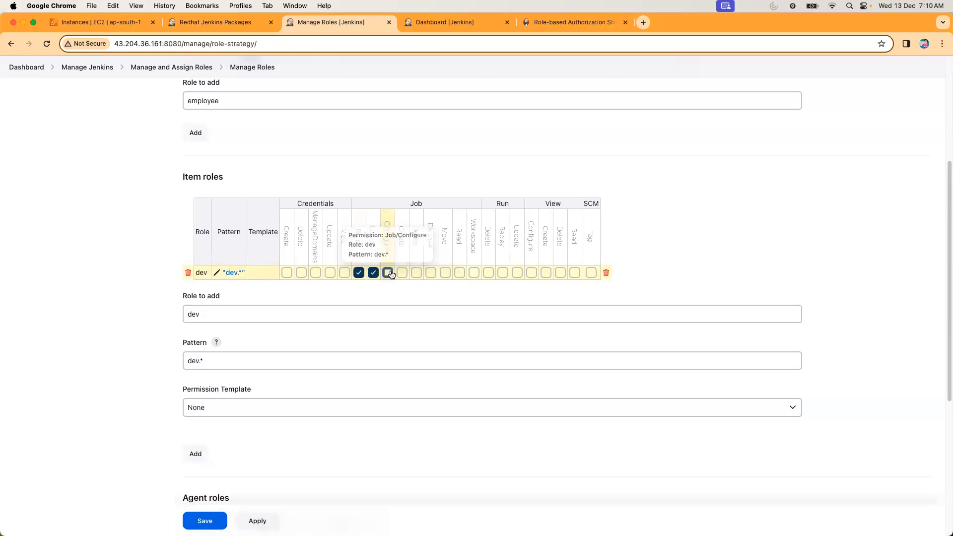
{"action": "left_click", "coordinate": [401, 273]}
{"action": "left_click", "coordinate": [415, 273]}
{"action": "left_click", "coordinate": [430, 273]}
{"action": "left_click", "coordinate": [445, 273]}
{"action": "left_click", "coordinate": [459, 273]}
{"action": "left_click", "coordinate": [473, 273]}
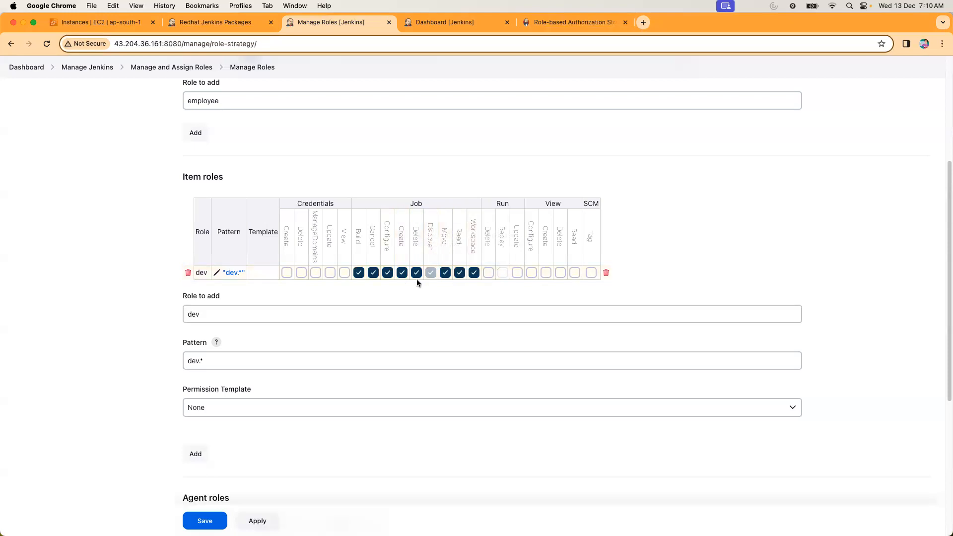
{"action": "left_click", "coordinate": [214, 519]}
Add an item role named tester with pattern test.* and check which items the pattern matches.
{"action": "scroll", "coordinate": [336, 369], "scroll_direction": "down", "scroll_amount": 1}
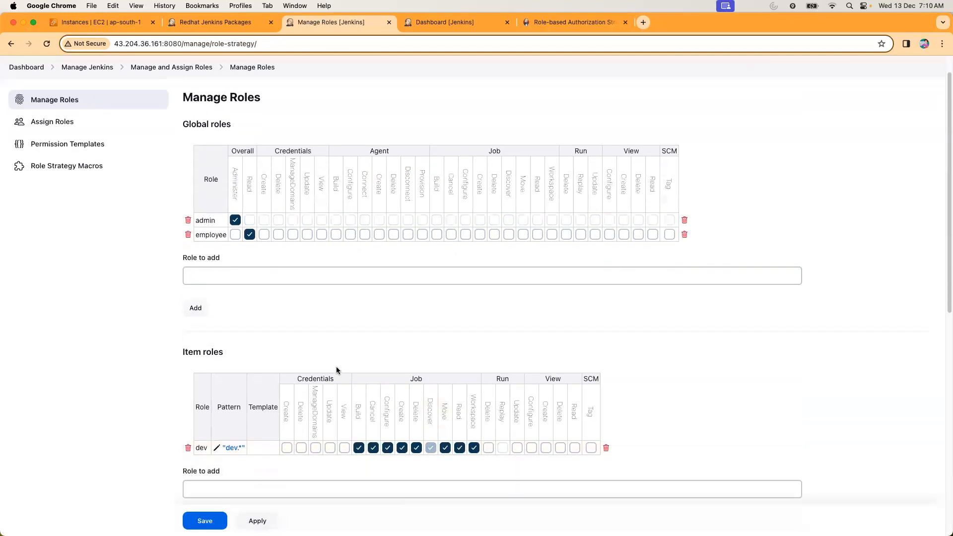
{"action": "scroll", "coordinate": [336, 369], "scroll_direction": "down", "scroll_amount": 5}
{"action": "left_click", "coordinate": [209, 283]}
{"action": "type", "text": "tester"}
{"action": "left_click", "coordinate": [200, 331]}
{"action": "type", "text": "test.*"}
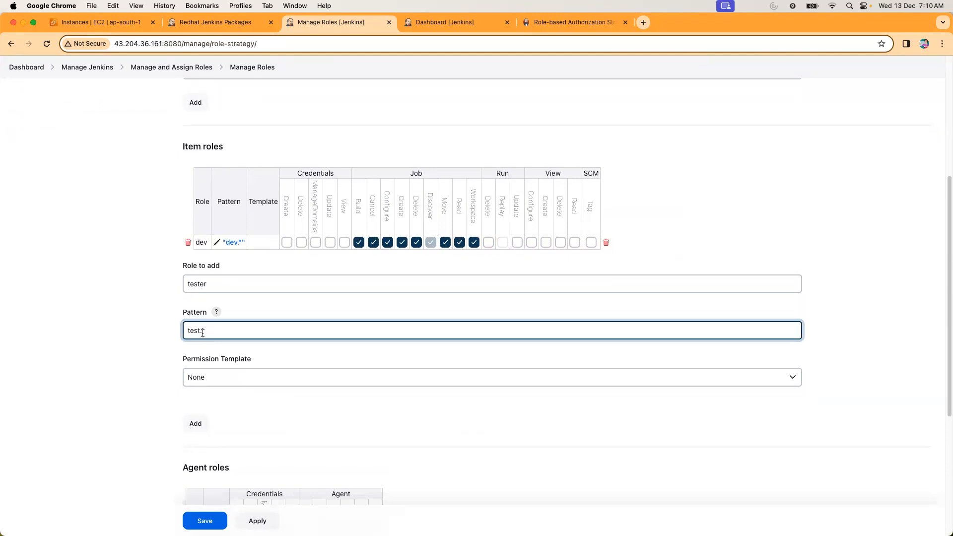
{"action": "left_click", "coordinate": [196, 426]}
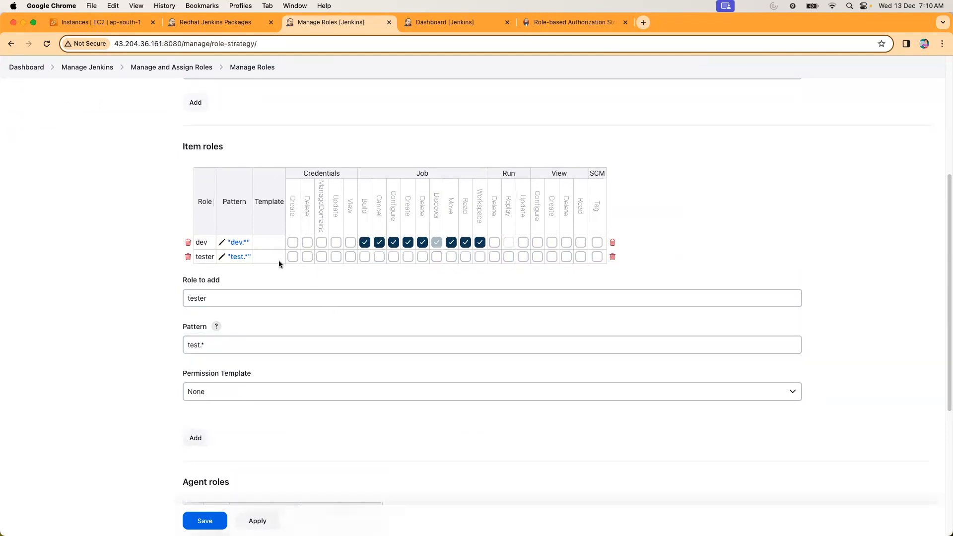
{"action": "left_click", "coordinate": [232, 256]}
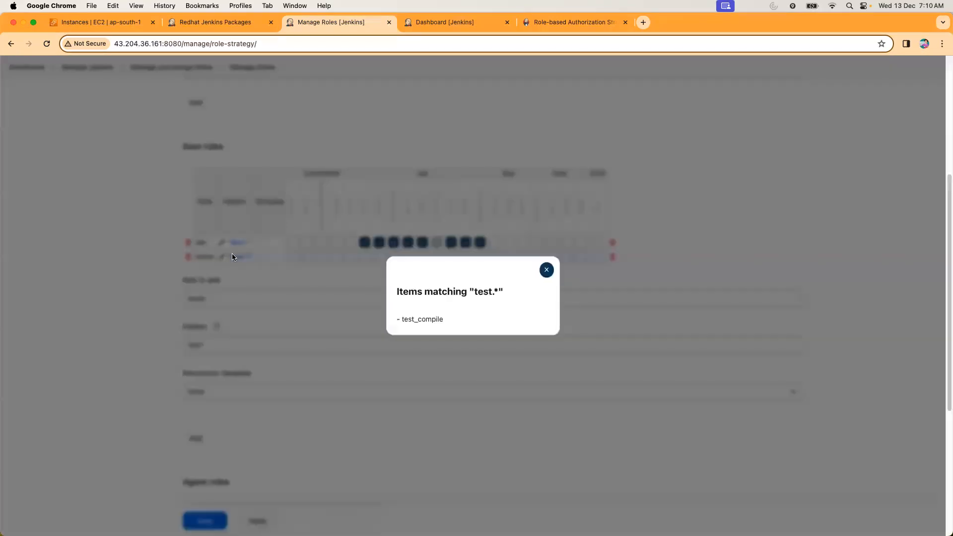
{"action": "left_click", "coordinate": [546, 270]}
Grant the tester item role all Job permissions, from Build through Workspace, and save the roles.
{"action": "left_click", "coordinate": [365, 256]}
{"action": "left_click", "coordinate": [380, 257]}
{"action": "left_click", "coordinate": [394, 257]}
{"action": "left_click", "coordinate": [408, 256]}
{"action": "left_click", "coordinate": [422, 257]}
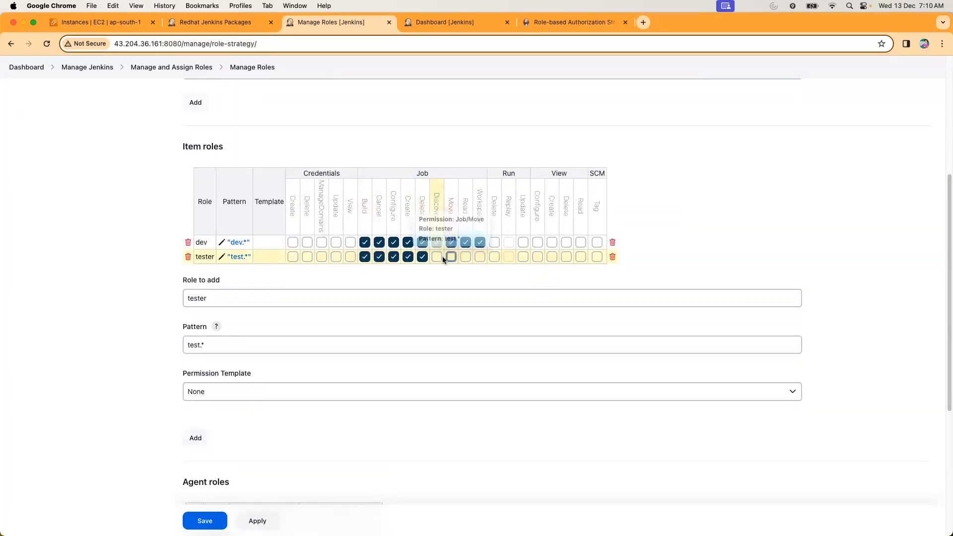
{"action": "left_click", "coordinate": [451, 257]}
{"action": "left_click", "coordinate": [466, 256]}
{"action": "left_click", "coordinate": [480, 256]}
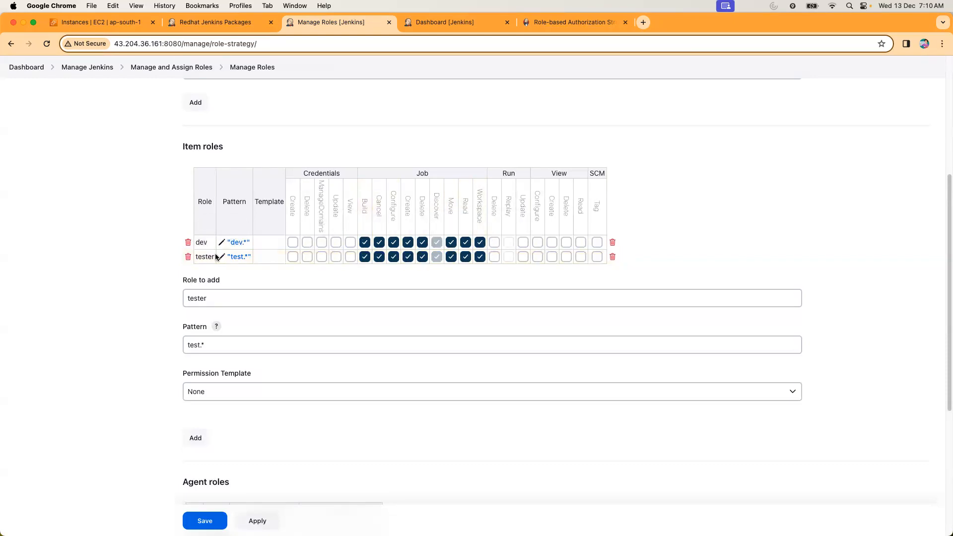
{"action": "left_click", "coordinate": [184, 520]}
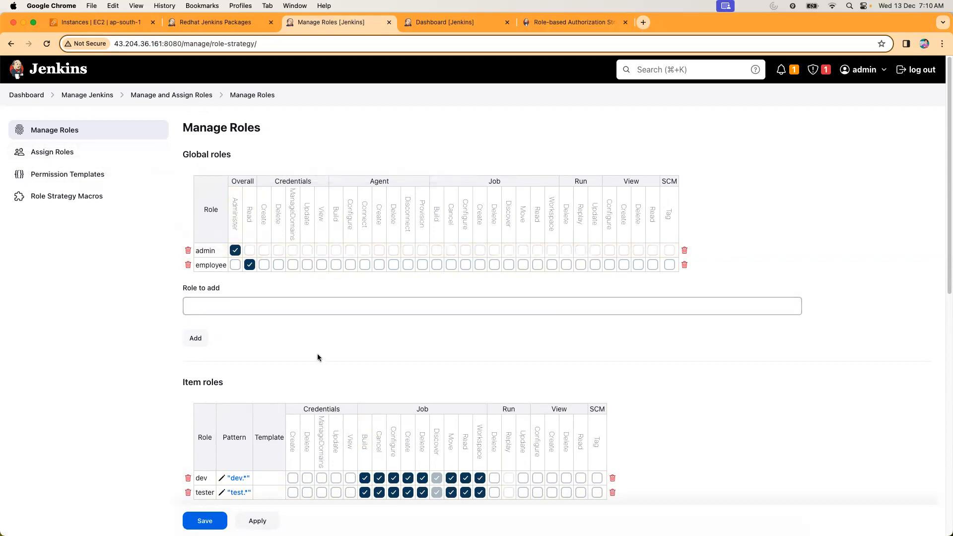
Review the saved roles down to the agent roles and open the Assign Roles page.
{"action": "scroll", "coordinate": [309, 399], "scroll_direction": "down", "scroll_amount": 3}
{"action": "scroll", "coordinate": [233, 307], "scroll_direction": "down", "scroll_amount": 5}
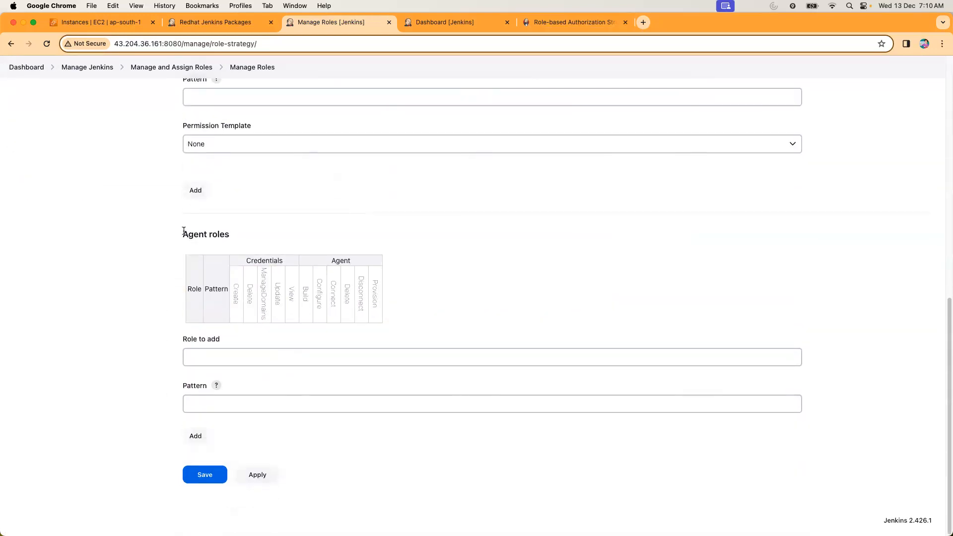
{"action": "scroll", "coordinate": [333, 228], "scroll_direction": "up", "scroll_amount": 15}
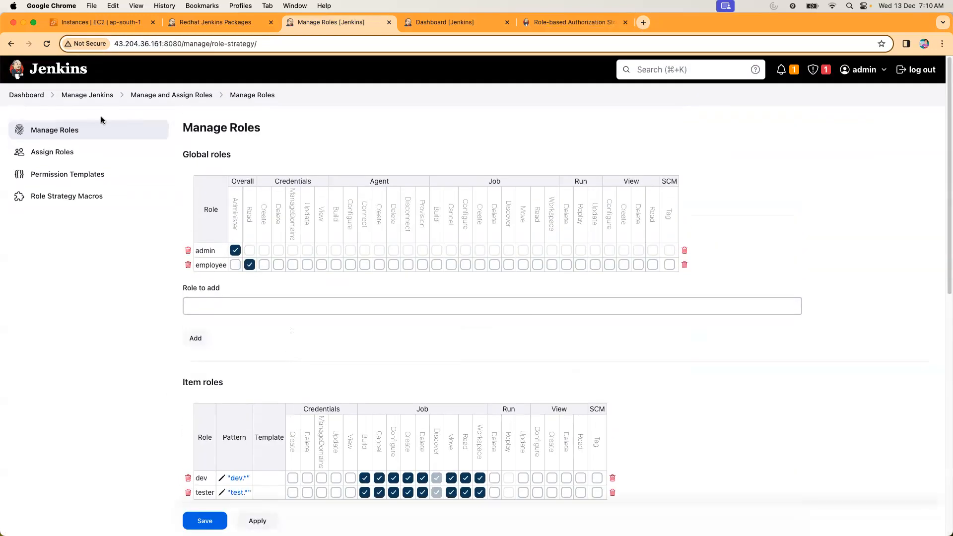
{"action": "left_click", "coordinate": [63, 152]}
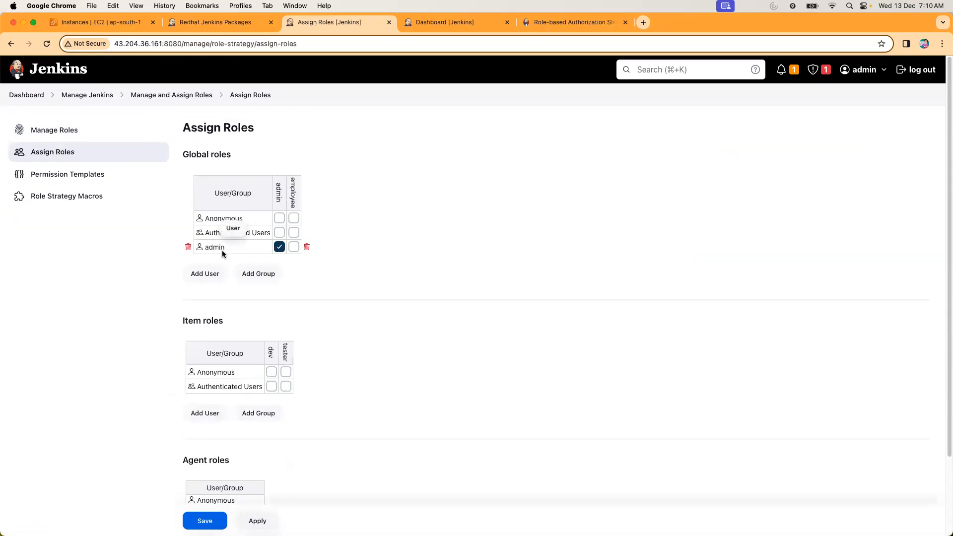
{"action": "left_click", "coordinate": [207, 273]}
{"action": "type", "text": "employee"}
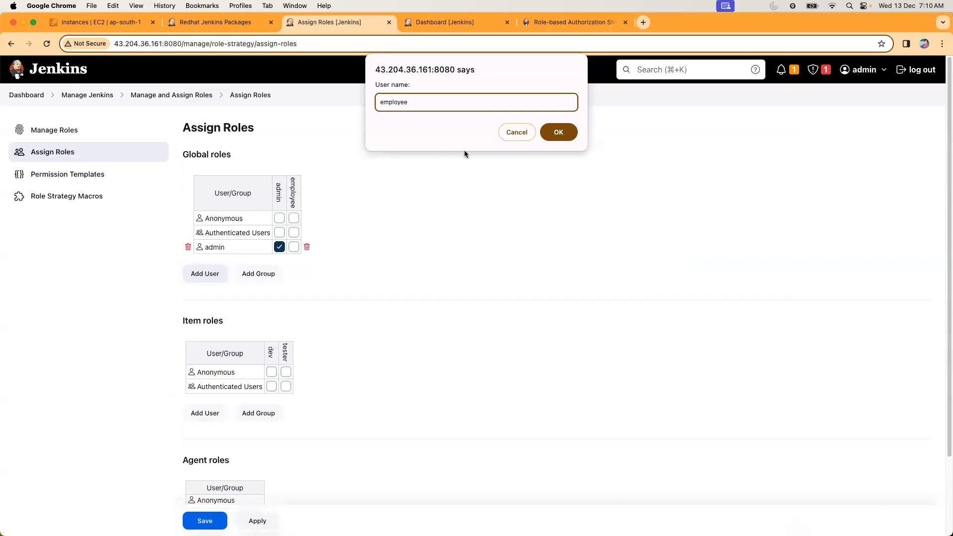
{"action": "left_click", "coordinate": [558, 132]}
{"action": "left_click", "coordinate": [294, 262]}
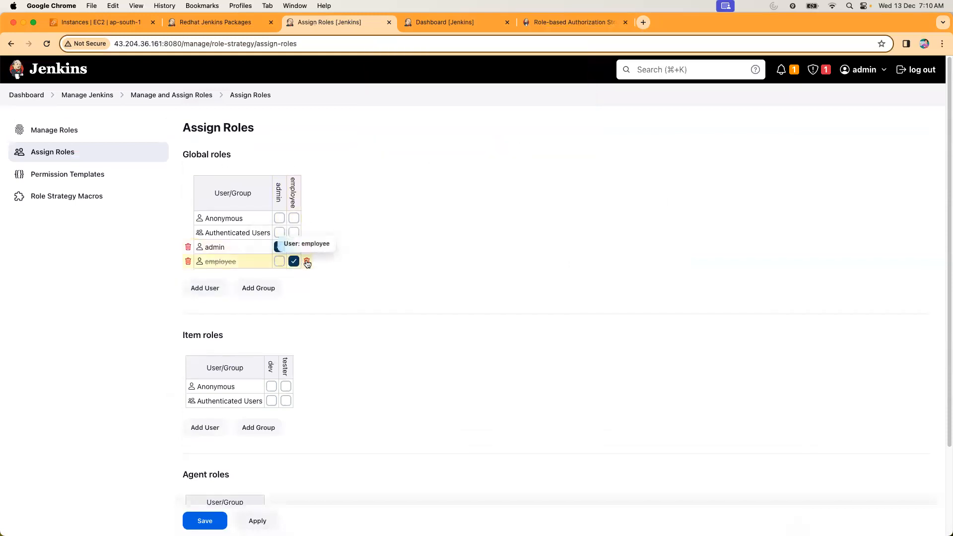
{"action": "left_click", "coordinate": [307, 262]}
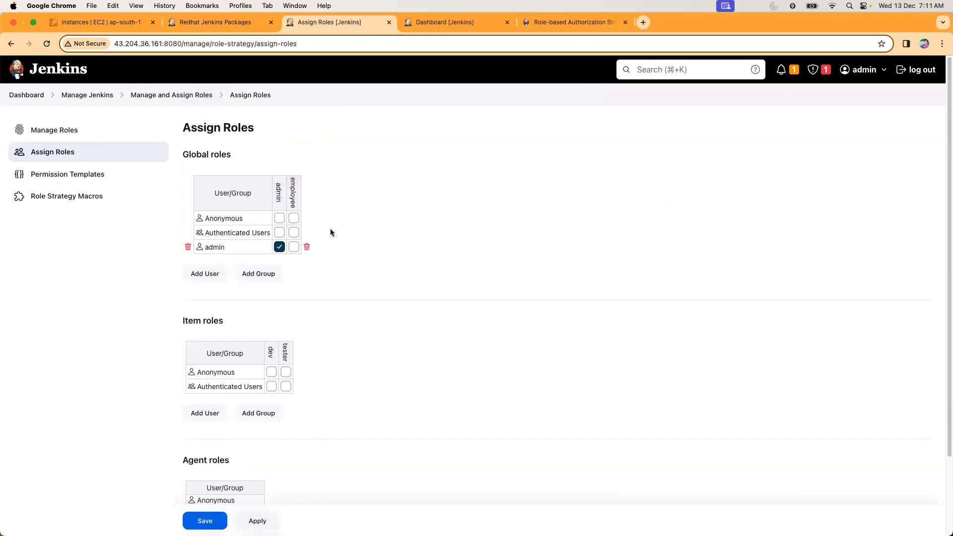
Add user1 and user2 to the global roles and assign both of them the employee role.
{"action": "left_click", "coordinate": [215, 272]}
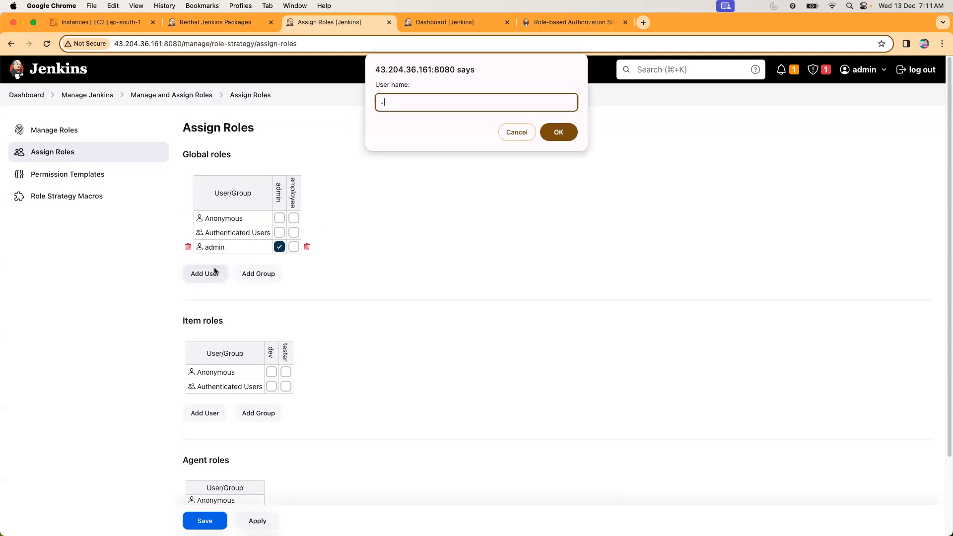
{"action": "key", "text": "Return"}
{"action": "key", "text": "Return"}
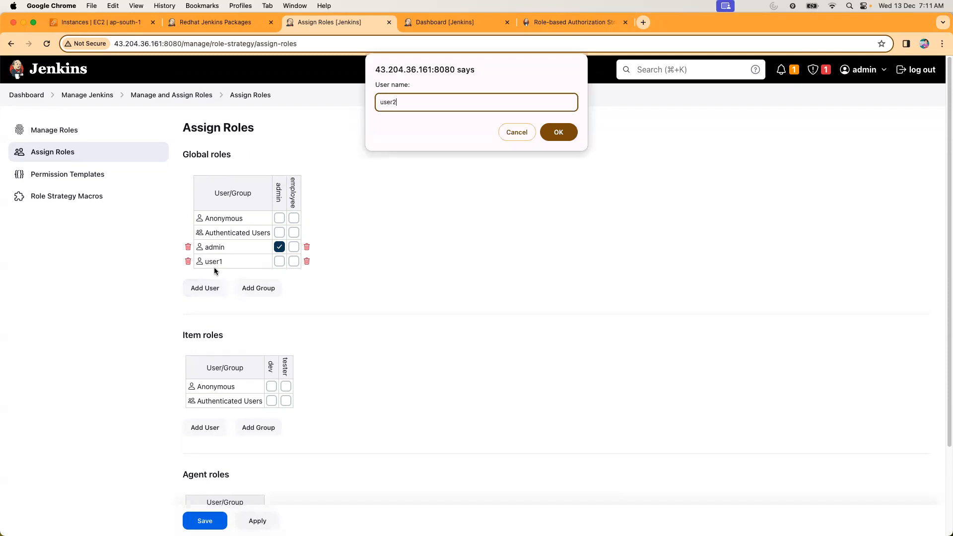
{"action": "key", "text": "Return"}
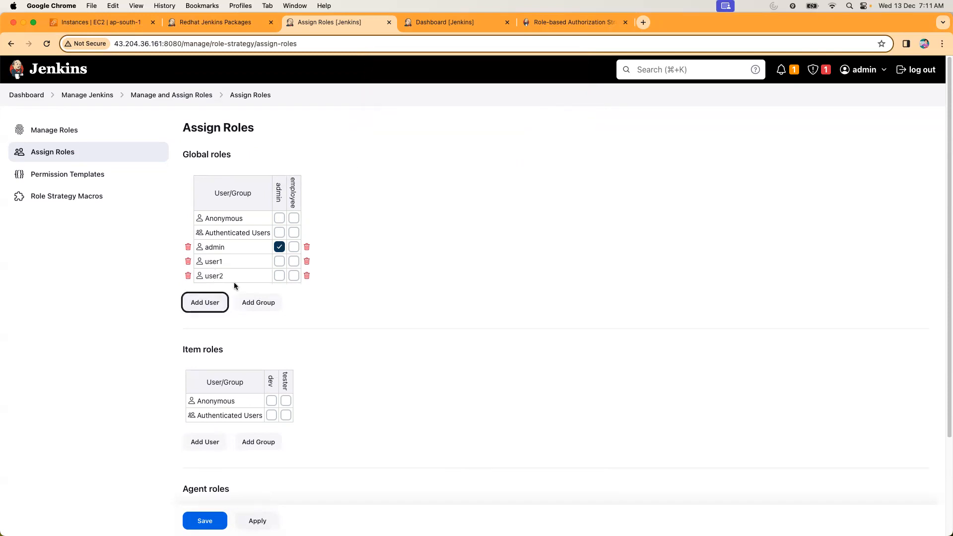
{"action": "left_click", "coordinate": [294, 262]}
{"action": "left_click", "coordinate": [293, 276]}
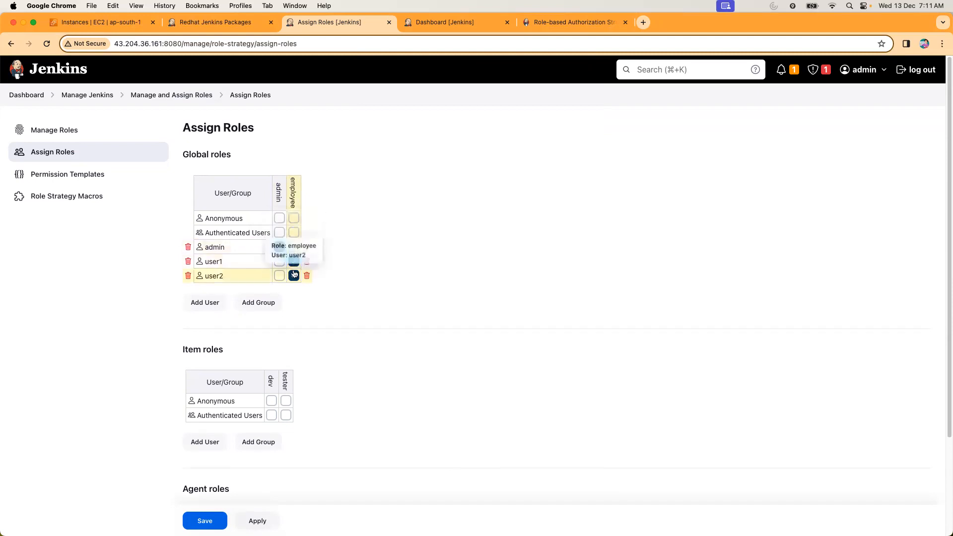
Add user1 and user2 to the item roles, assigning dev to user1 and tester to user2.
{"action": "scroll", "coordinate": [437, 320], "scroll_direction": "down", "scroll_amount": 3}
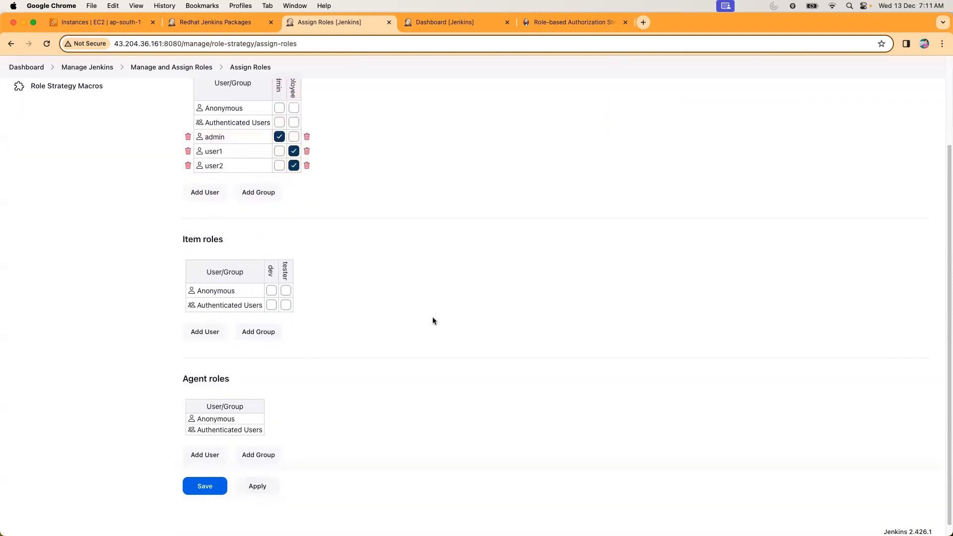
{"action": "left_click", "coordinate": [210, 334]}
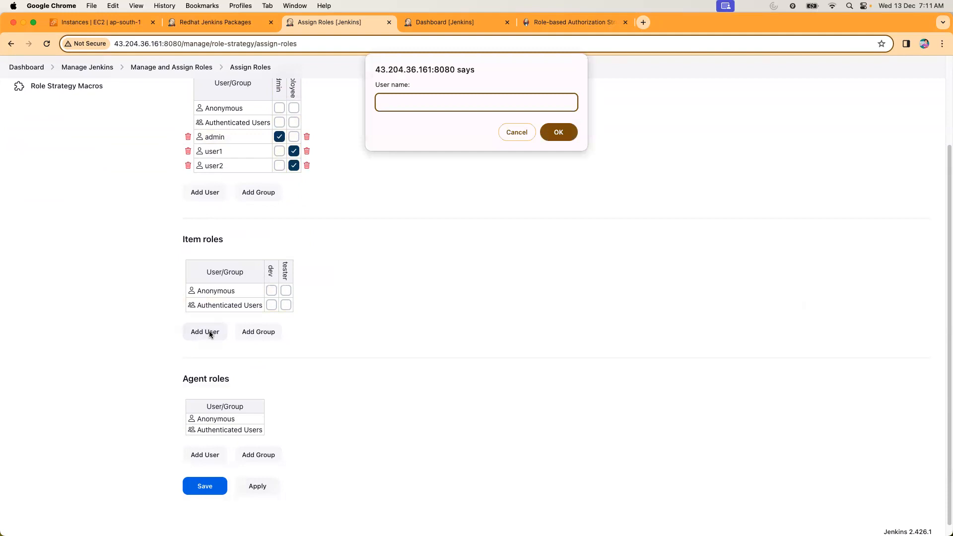
{"action": "left_click", "coordinate": [517, 132]}
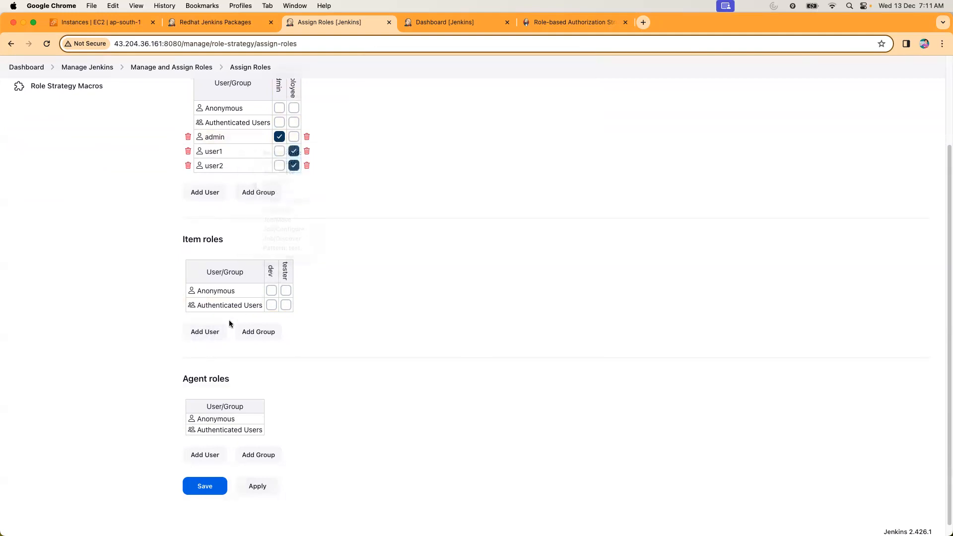
{"action": "left_click", "coordinate": [217, 332]}
{"action": "type", "text": "user1"}
{"action": "key", "text": "Return"}
{"action": "key", "text": "Return"}
{"action": "type", "text": "user2"}
{"action": "key", "text": "Return"}
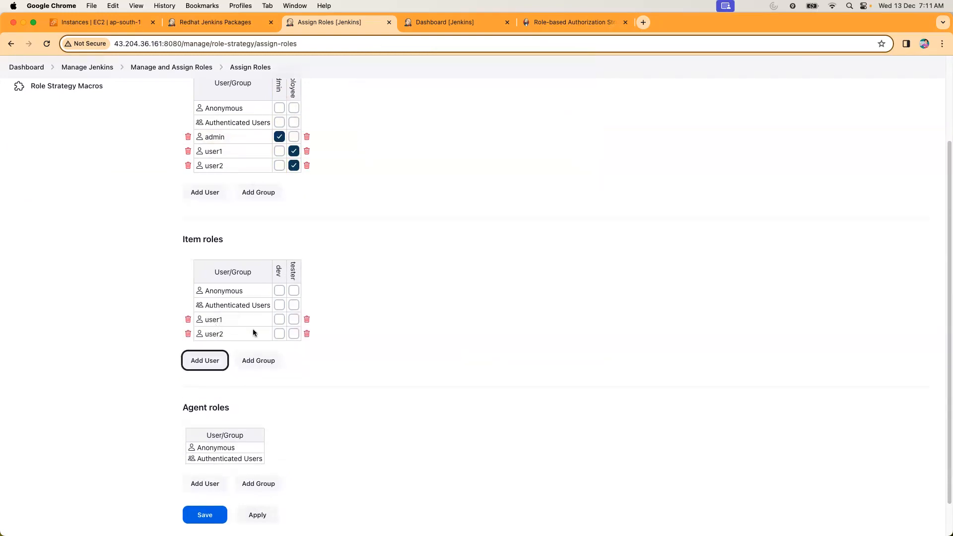
{"action": "left_click", "coordinate": [278, 320]}
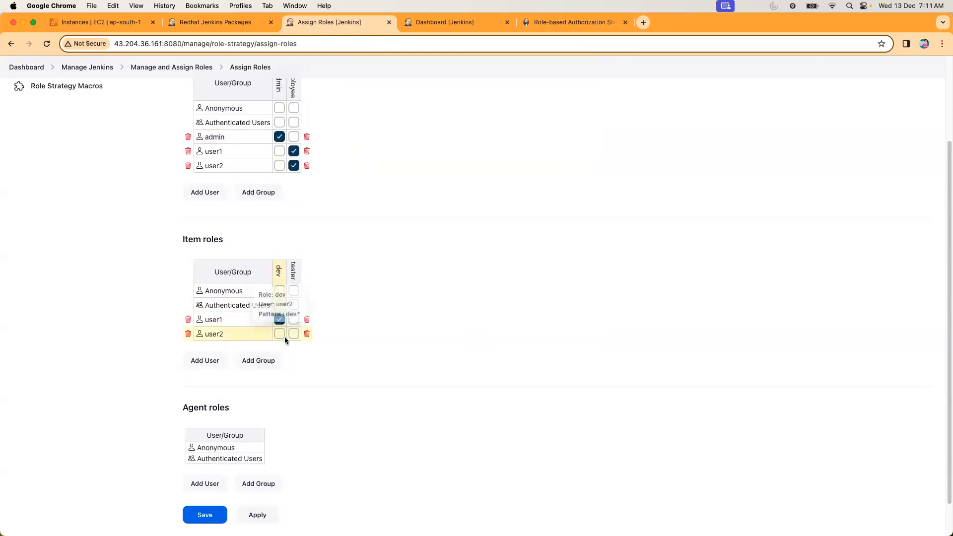
{"action": "left_click", "coordinate": [293, 334]}
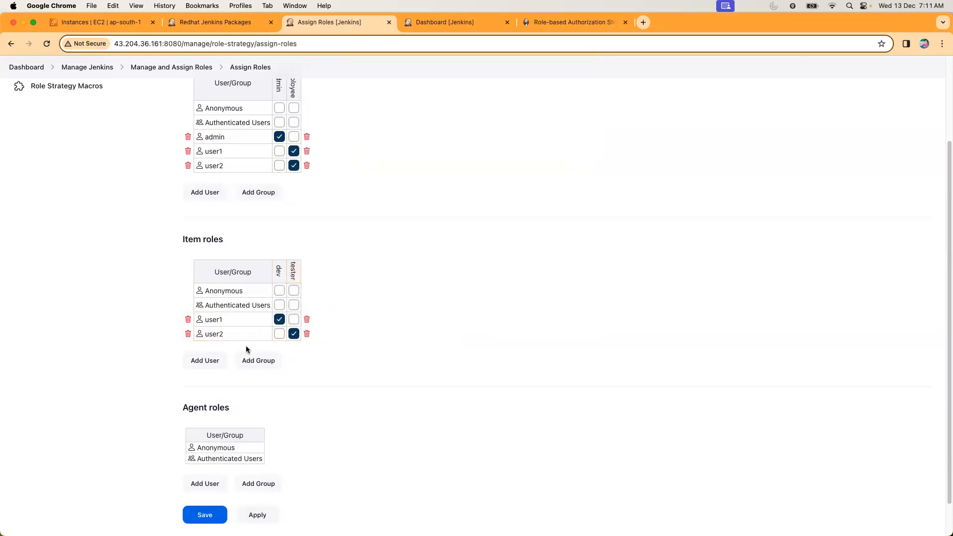
Review the users' global and item role assignments together with the agent roles.
{"action": "scroll", "coordinate": [360, 329], "scroll_direction": "up", "scroll_amount": 1}
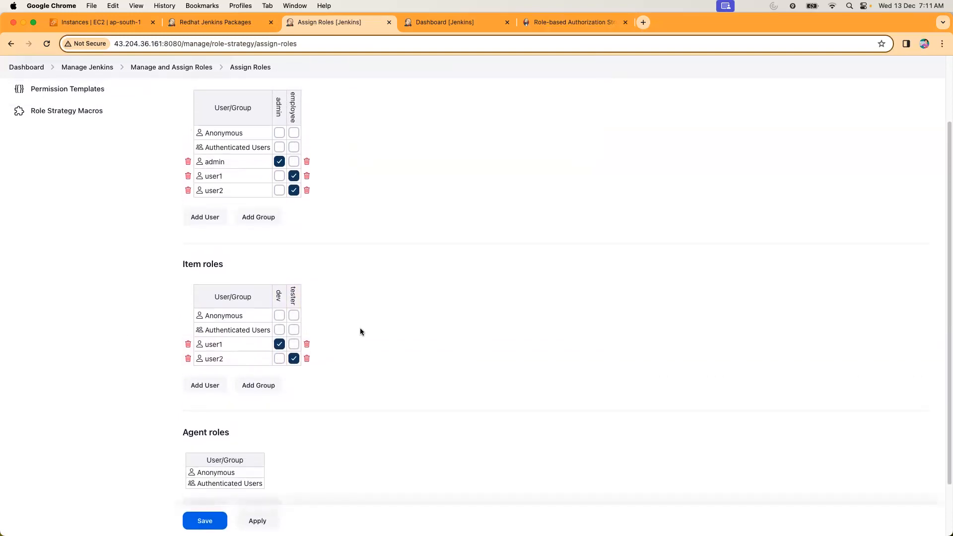
{"action": "scroll", "coordinate": [360, 330], "scroll_direction": "up", "scroll_amount": 1}
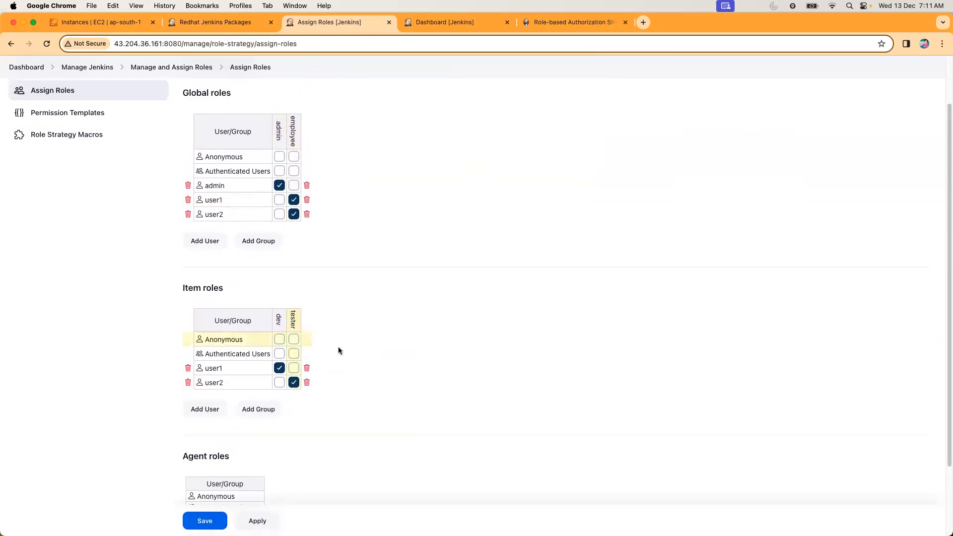
{"action": "scroll", "coordinate": [359, 365], "scroll_direction": "up", "scroll_amount": 1}
{"action": "scroll", "coordinate": [353, 365], "scroll_direction": "down", "scroll_amount": 4}
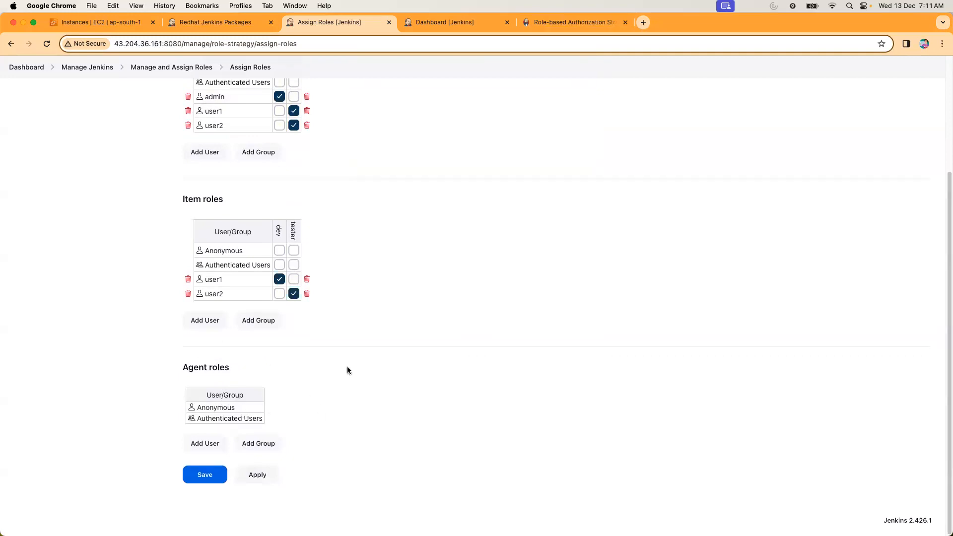
{"action": "scroll", "coordinate": [401, 343], "scroll_direction": "up", "scroll_amount": 4}
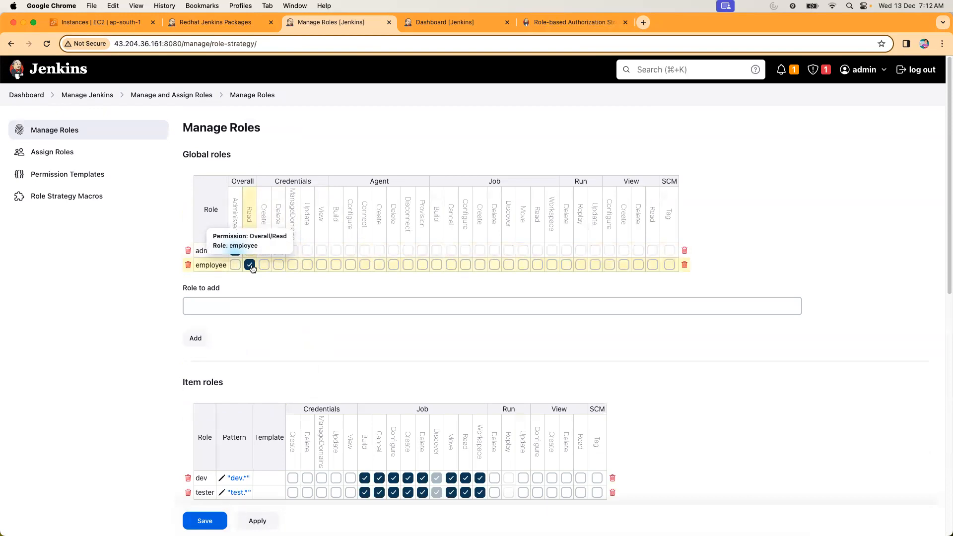
Review the permissions of the global and item roles, then save the roles and return to the dashboard.
{"action": "scroll", "coordinate": [315, 353], "scroll_direction": "down", "scroll_amount": 5}
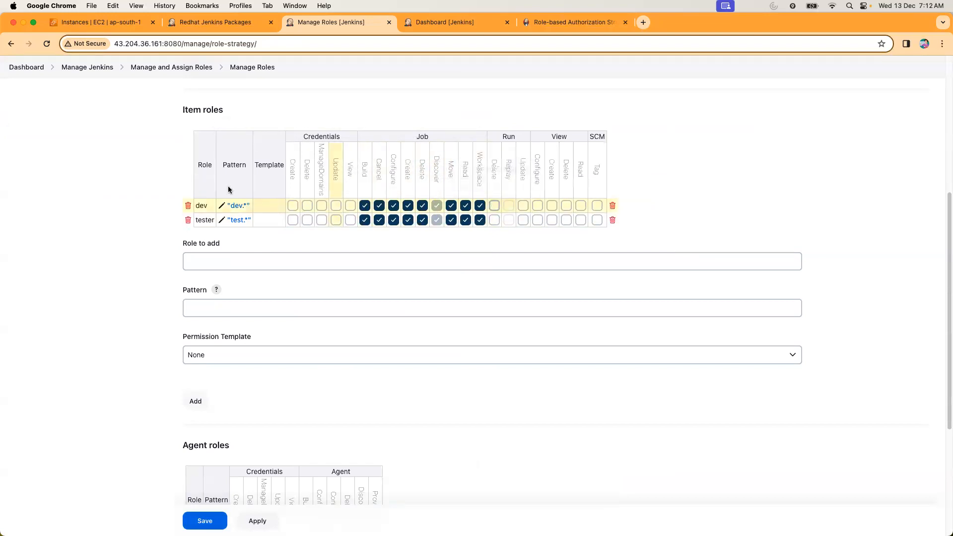
{"action": "scroll", "coordinate": [200, 281], "scroll_direction": "down", "scroll_amount": 3}
{"action": "scroll", "coordinate": [200, 281], "scroll_direction": "up", "scroll_amount": 8}
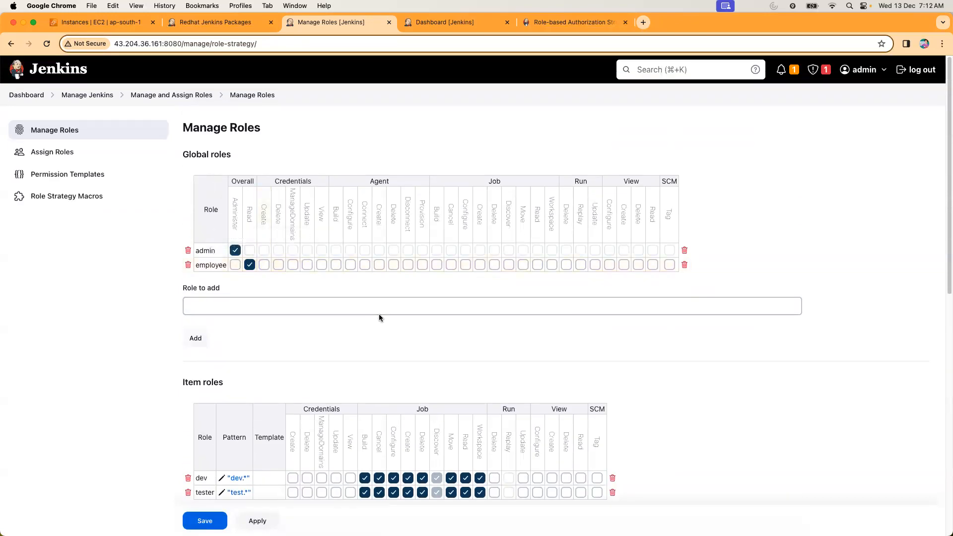
{"action": "scroll", "coordinate": [379, 317], "scroll_direction": "down", "scroll_amount": 3}
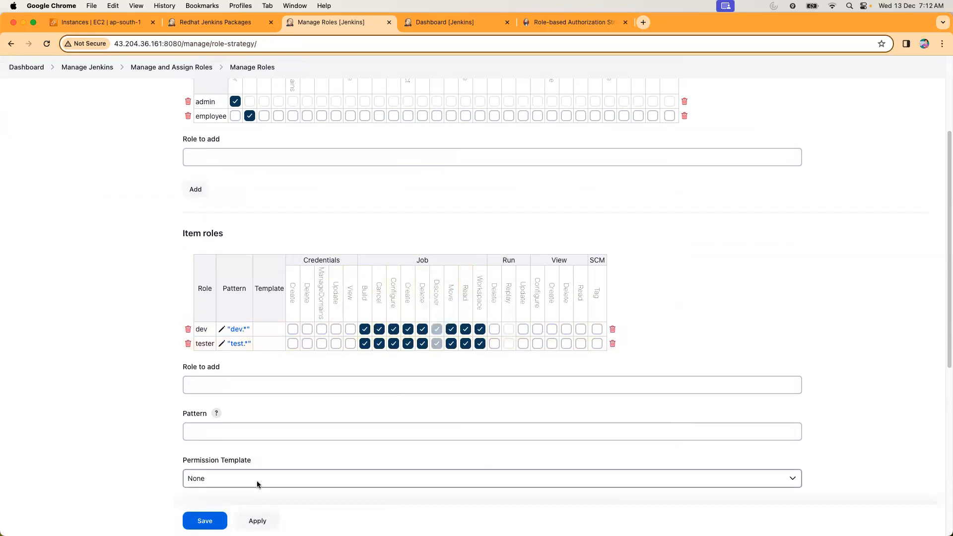
{"action": "left_click", "coordinate": [204, 520]}
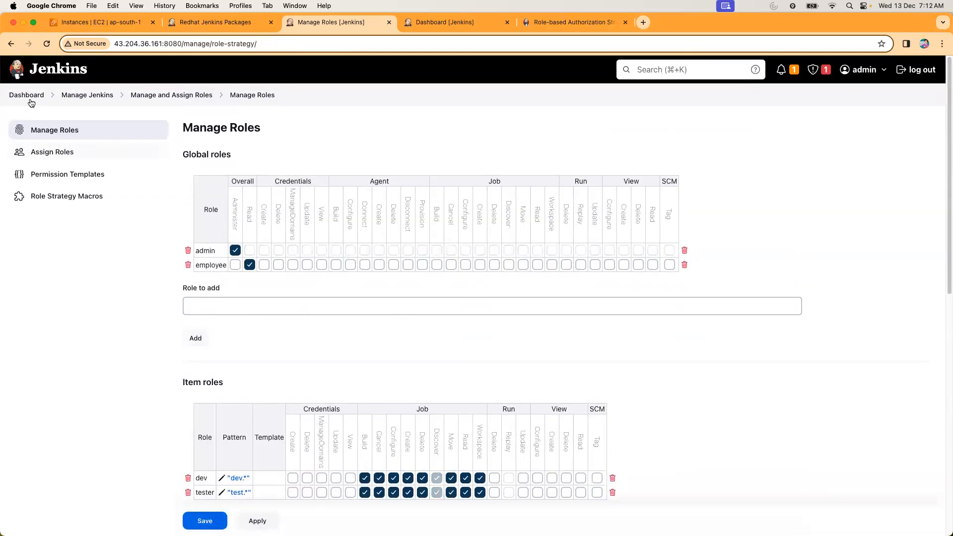
{"action": "left_click", "coordinate": [27, 100]}
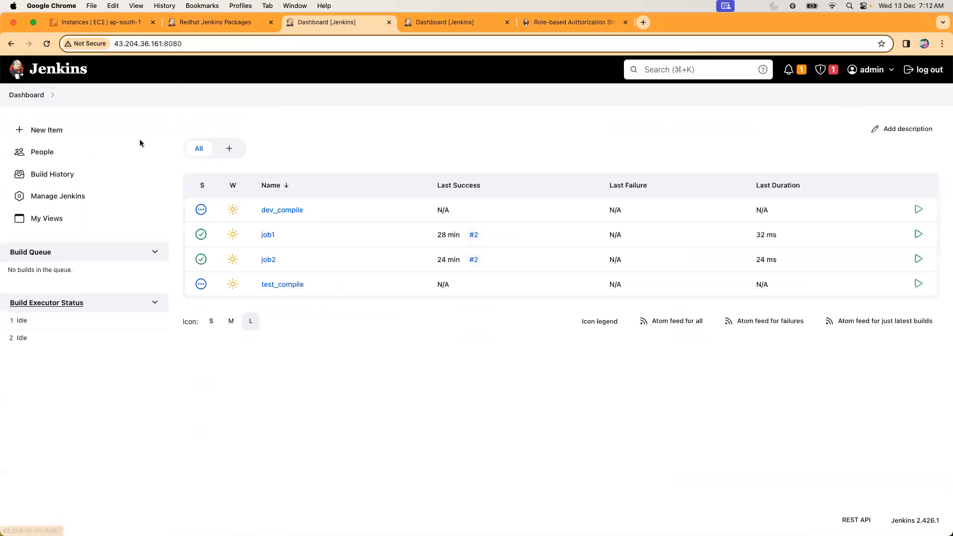
Switch to the user1 account, entering its username and account password, and check the dev_compile job's page from the dashboard.
{"action": "left_click", "coordinate": [925, 73]}
{"action": "type", "text": "user1"}
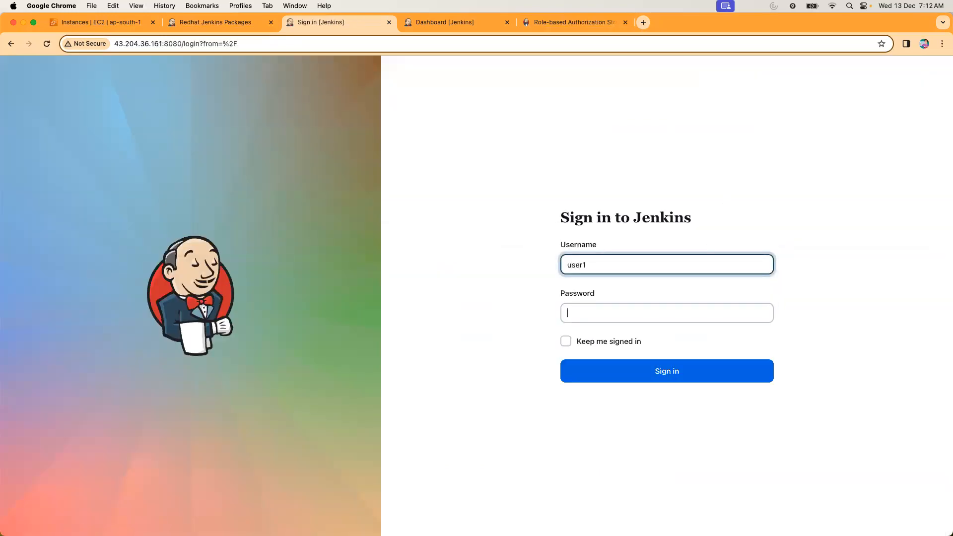
{"action": "key", "text": "Tab"}
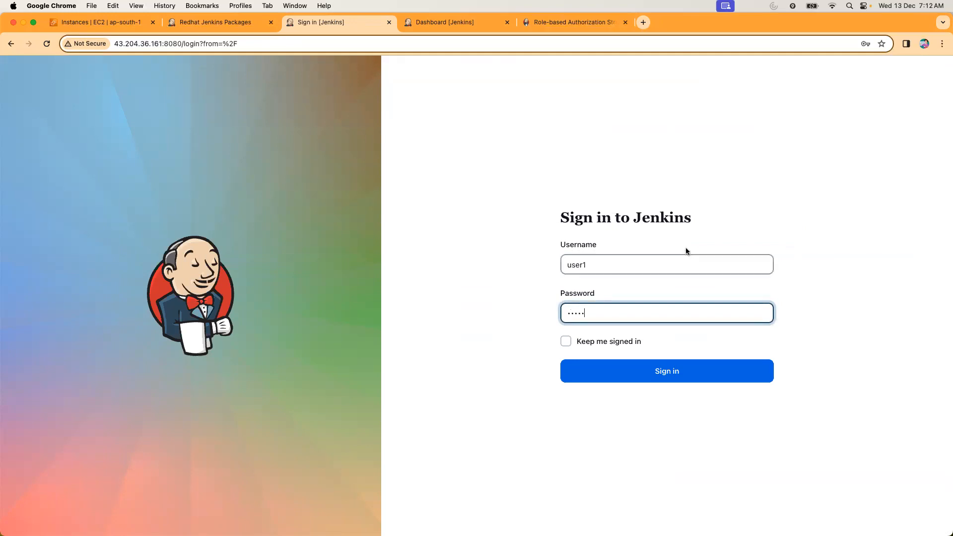
{"action": "left_click", "coordinate": [614, 380]}
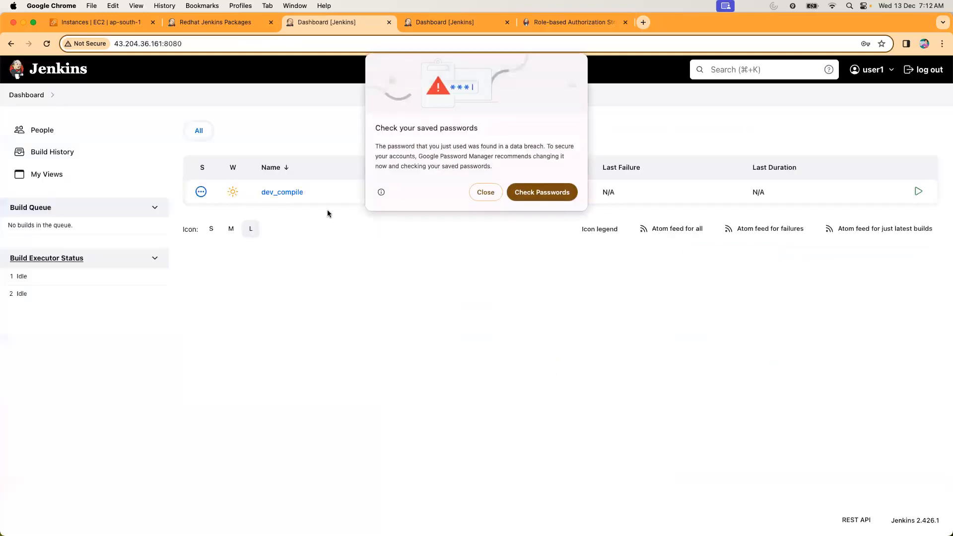
{"action": "left_click", "coordinate": [478, 198]}
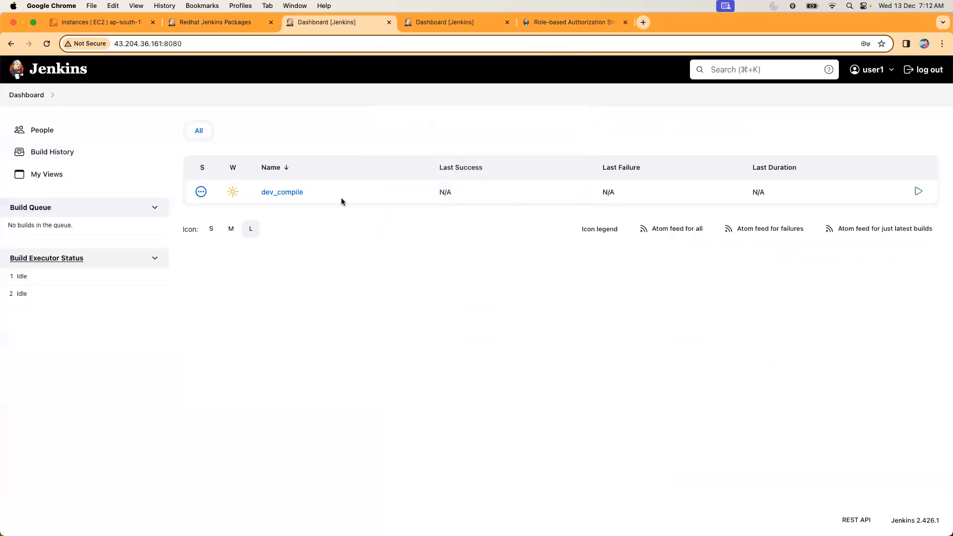
{"action": "left_click", "coordinate": [282, 193]}
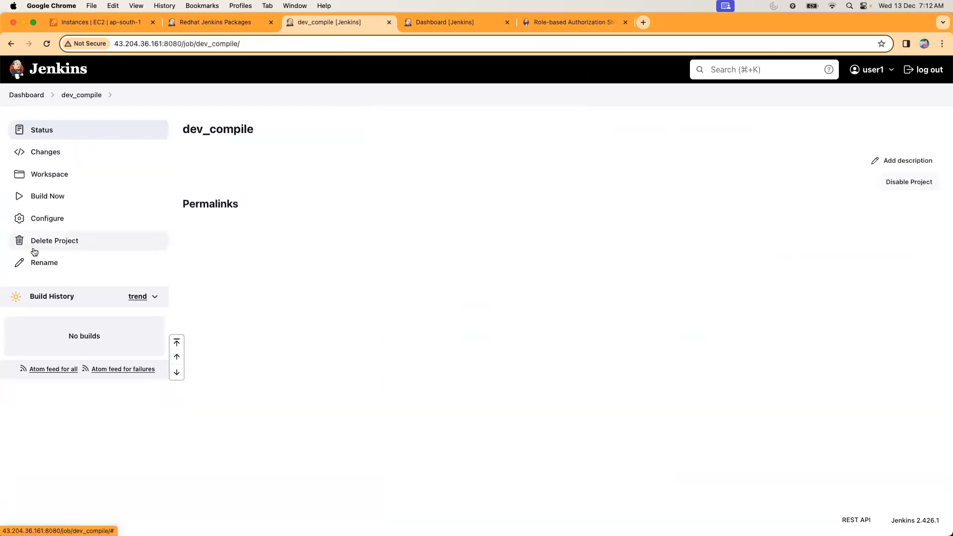
{"action": "left_click", "coordinate": [22, 96]}
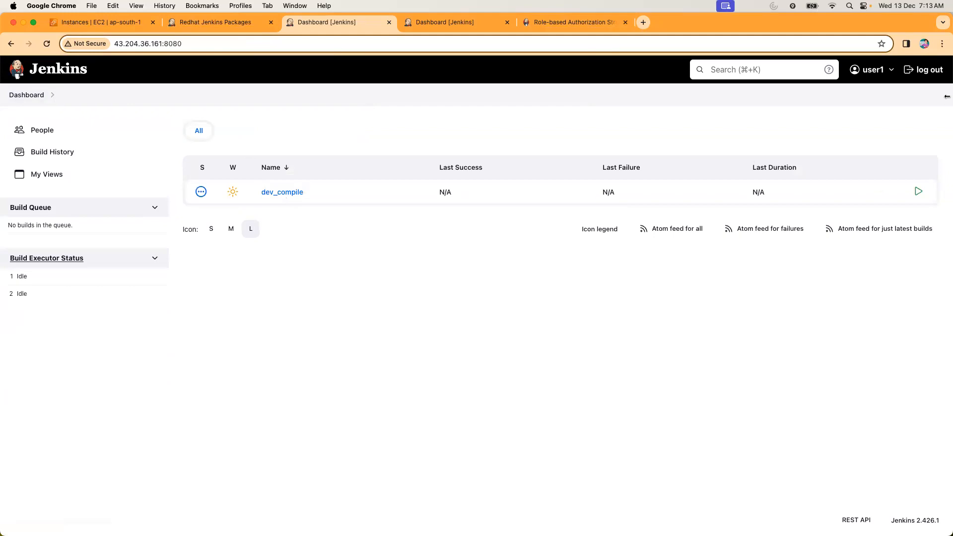
Switch to the user2 account, entering its username and account password, and check the test_compile job's page from the dashboard.
{"action": "left_click", "coordinate": [925, 69]}
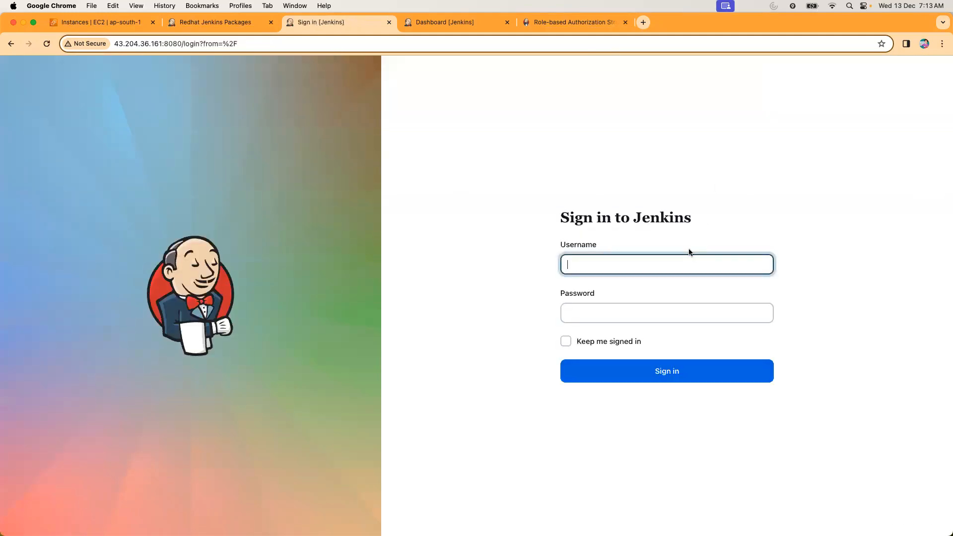
{"action": "key", "text": "Tab"}
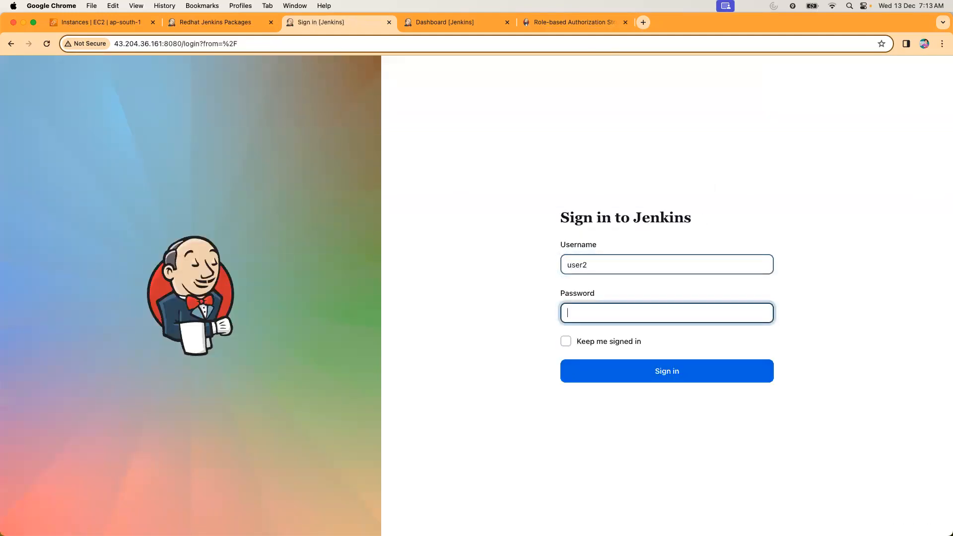
{"action": "left_click", "coordinate": [651, 380]}
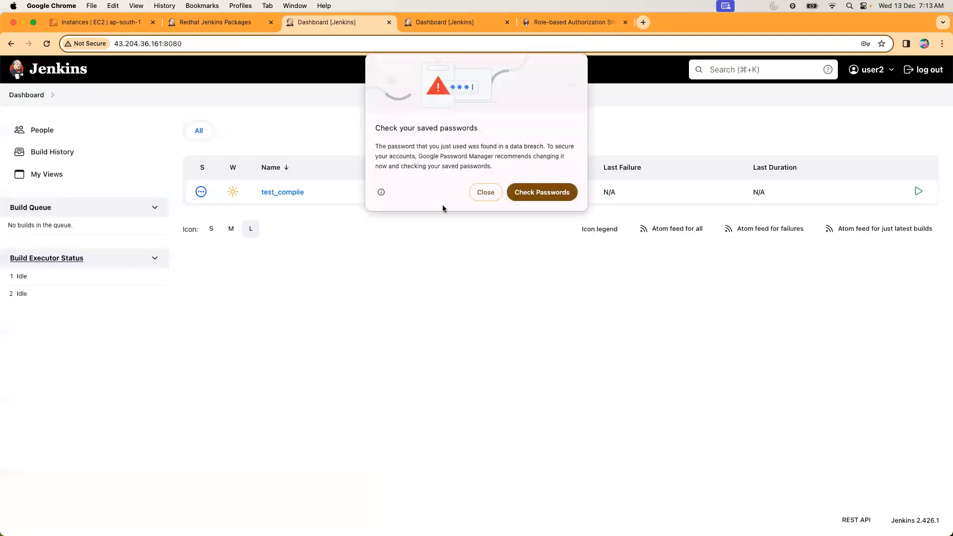
{"action": "left_click", "coordinate": [485, 192]}
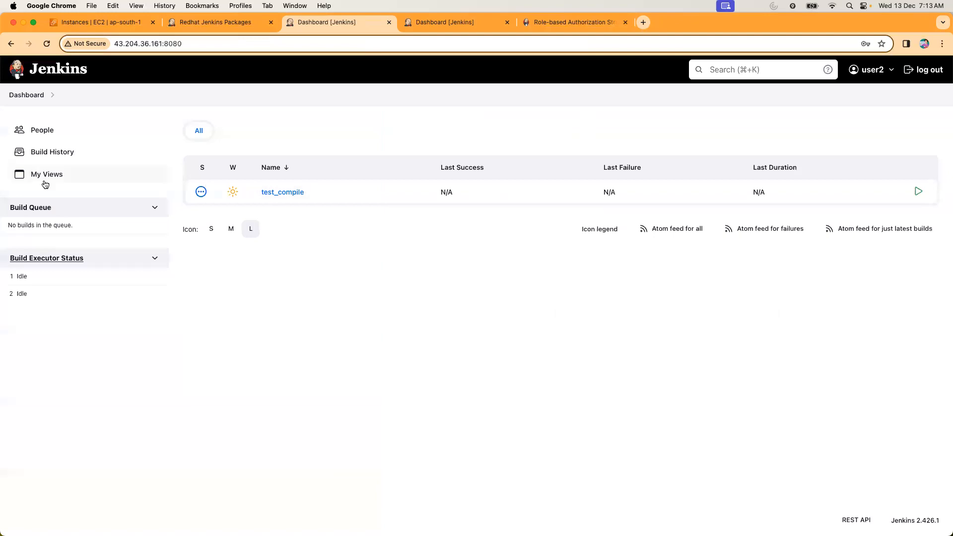
{"action": "left_click", "coordinate": [266, 192]}
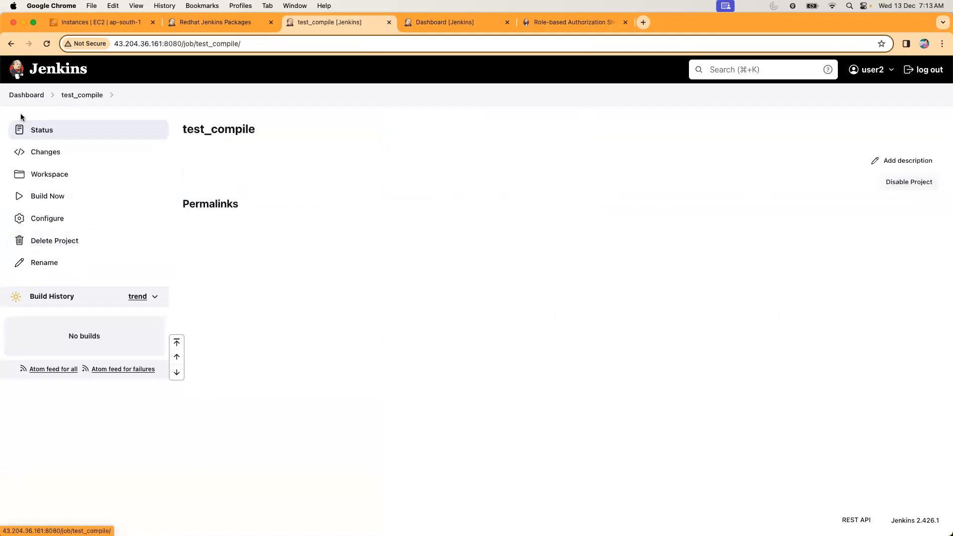
{"action": "left_click", "coordinate": [26, 96]}
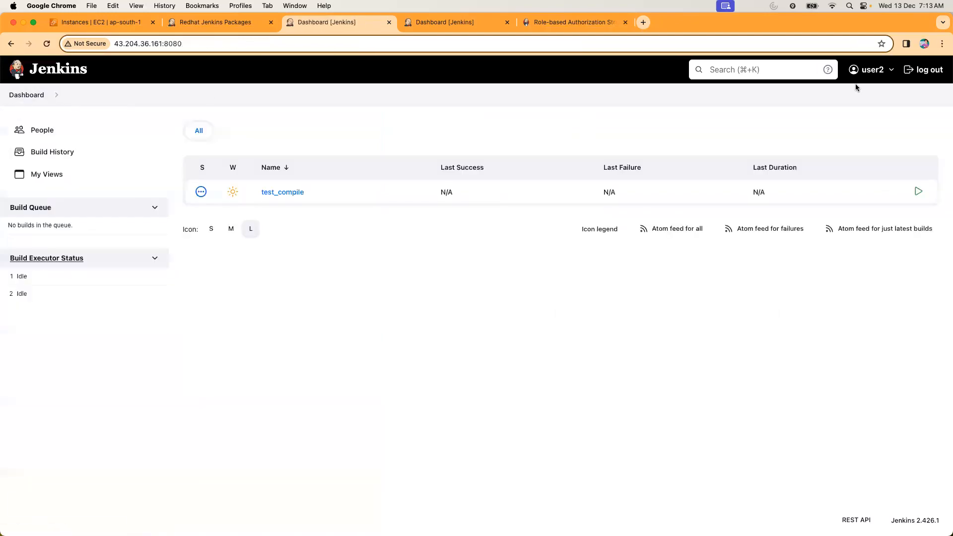
Log out and sign back in as admin with the account password, dismissing the saved-password warning.
{"action": "left_click", "coordinate": [923, 70]}
{"action": "type", "text": "admin"}
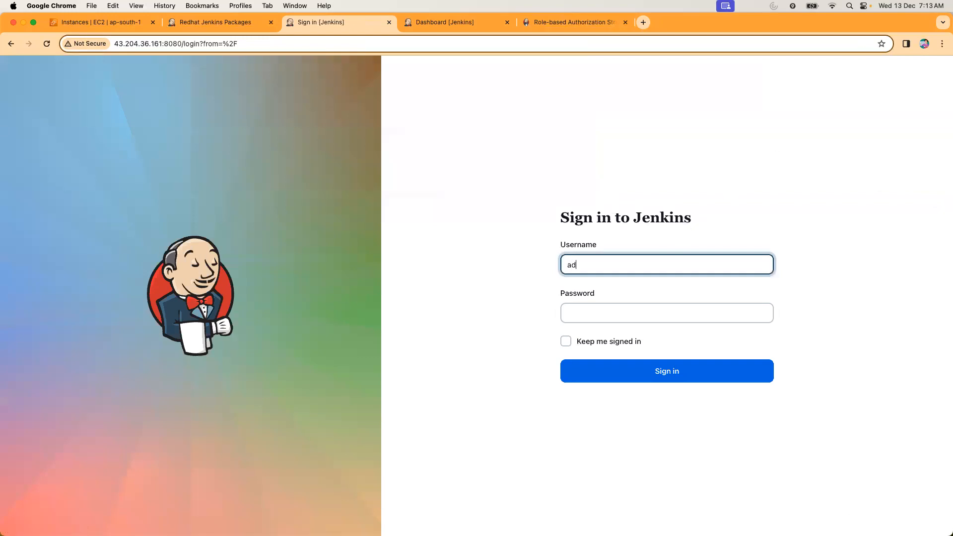
{"action": "key", "text": "Tab"}
{"action": "type", "text": "admin"}
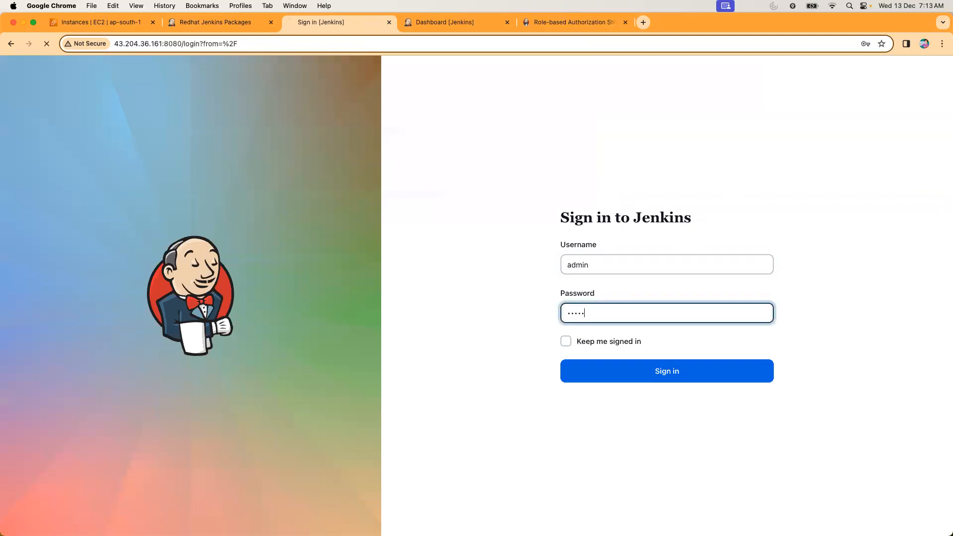
{"action": "key", "text": "Return"}
{"action": "left_click", "coordinate": [484, 193]}
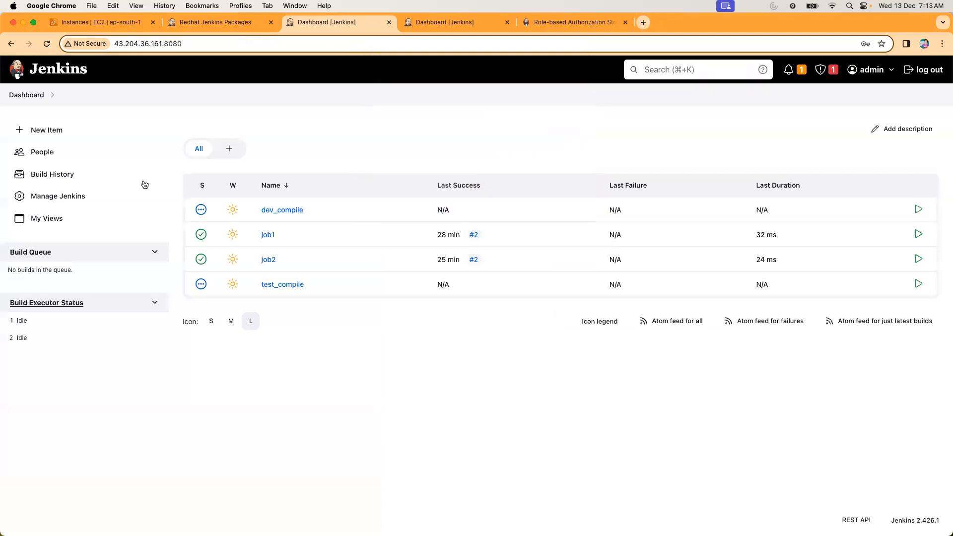
Open the role management page under Manage Jenkins at the item roles section.
{"action": "left_click", "coordinate": [49, 196]}
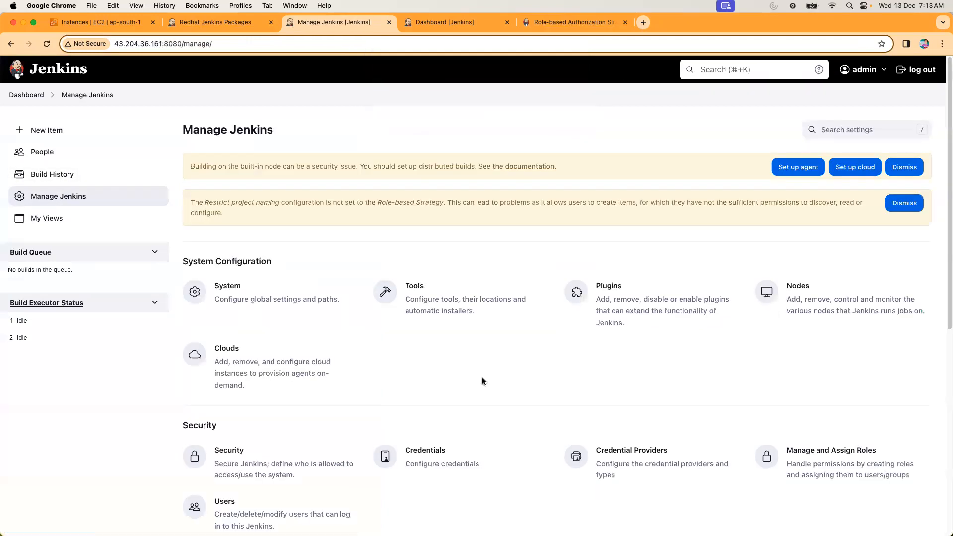
{"action": "left_click", "coordinate": [831, 461]}
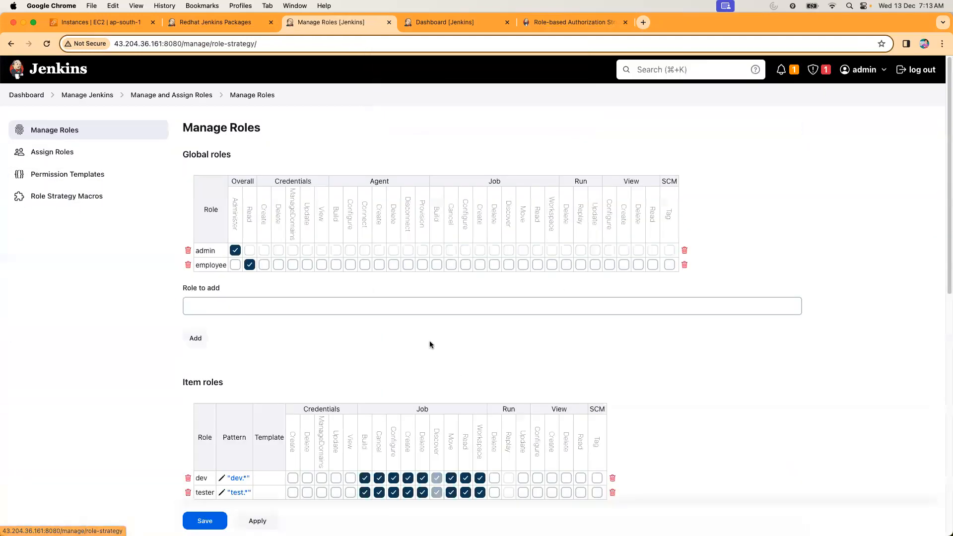
{"action": "scroll", "coordinate": [350, 287], "scroll_direction": "down", "scroll_amount": 5}
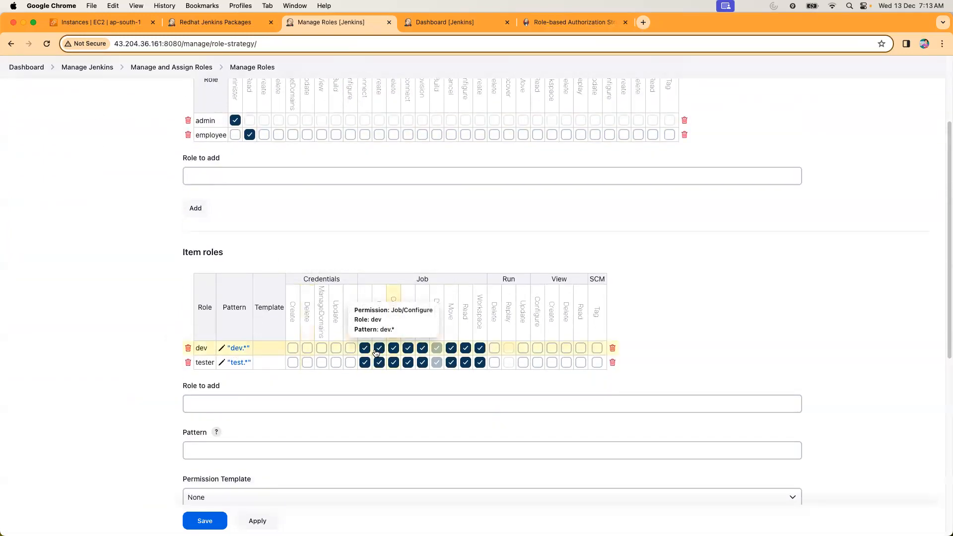
Try to save an item role named dev_read with the pattern dev.*.
{"action": "left_click", "coordinate": [234, 397]}
{"action": "type", "text": "de"}
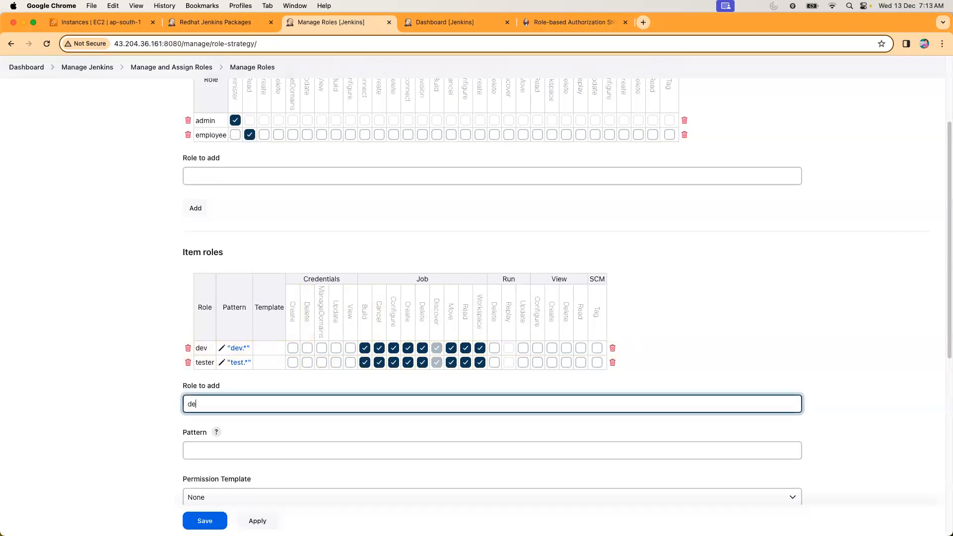
{"action": "type", "text": "v_read"}
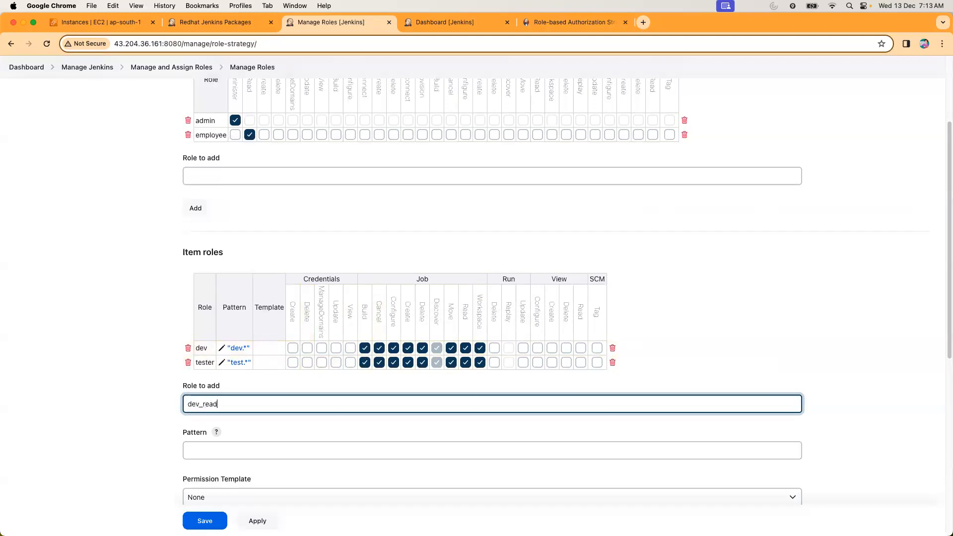
{"action": "left_click", "coordinate": [234, 445]}
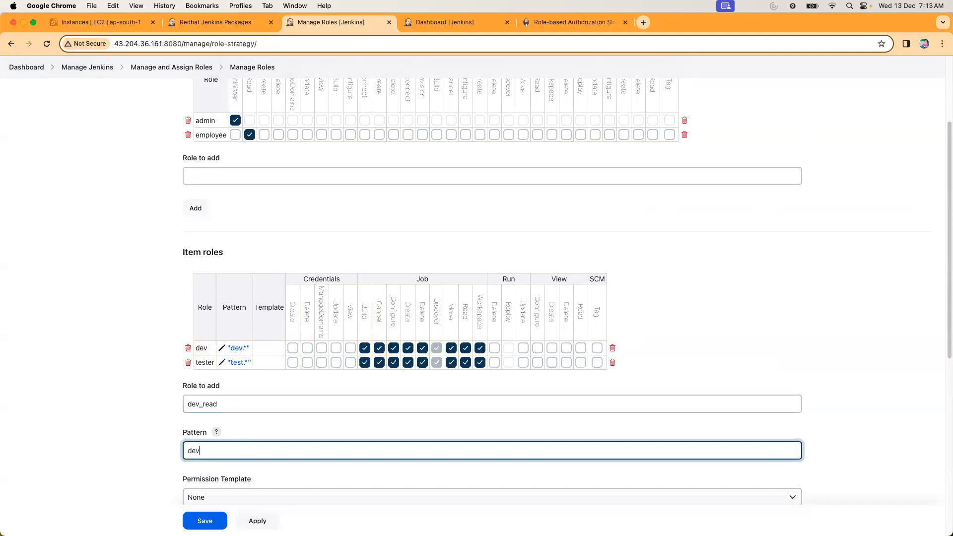
{"action": "type", "text": ".*"}
{"action": "scroll", "coordinate": [264, 419], "scroll_direction": "down", "scroll_amount": 1}
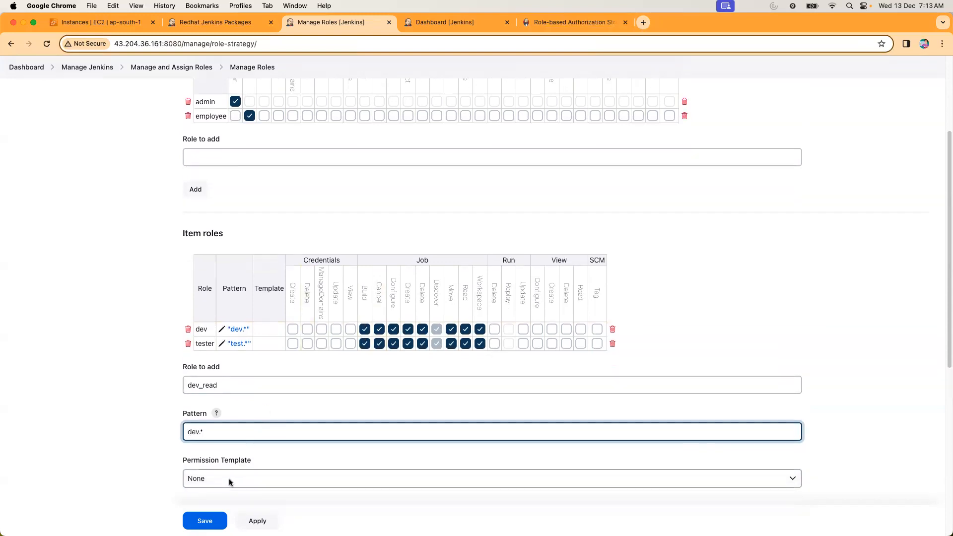
{"action": "left_click", "coordinate": [209, 521]}
Add an item role named dev_read with the pattern dev.* and no permission template.
{"action": "scroll", "coordinate": [422, 365], "scroll_direction": "down", "scroll_amount": 3}
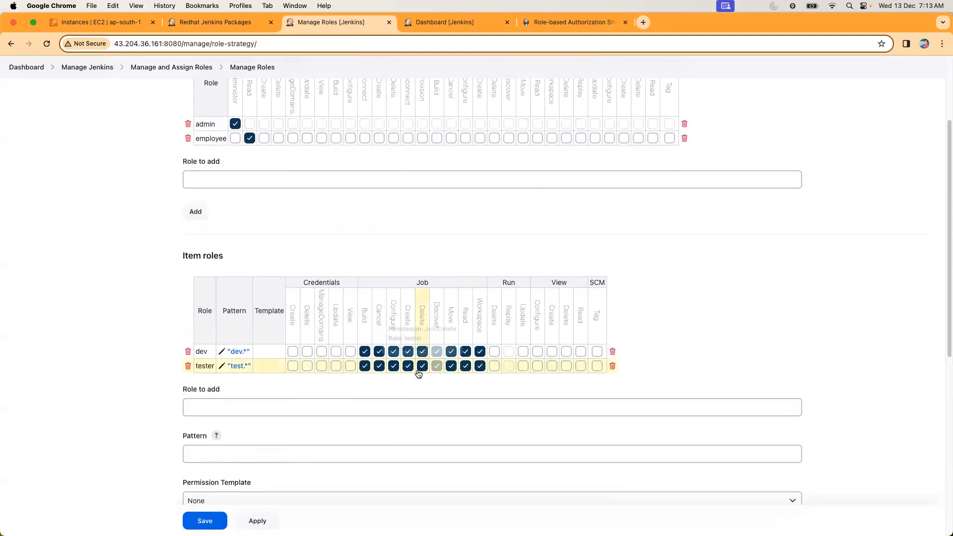
{"action": "scroll", "coordinate": [416, 370], "scroll_direction": "down", "scroll_amount": 3}
{"action": "left_click", "coordinate": [227, 278]}
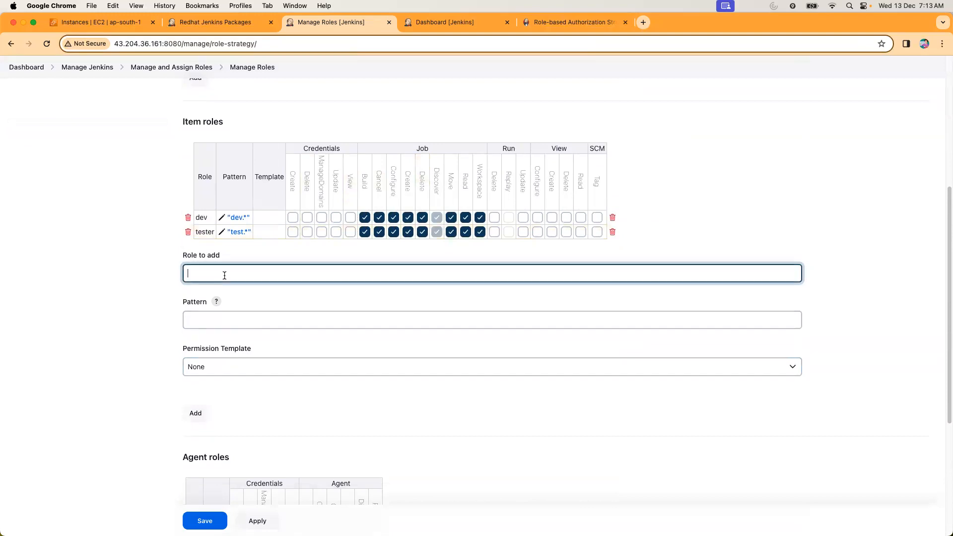
{"action": "type", "text": "dev_read"}
{"action": "left_click", "coordinate": [220, 318]}
{"action": "type", "text": "dev."}
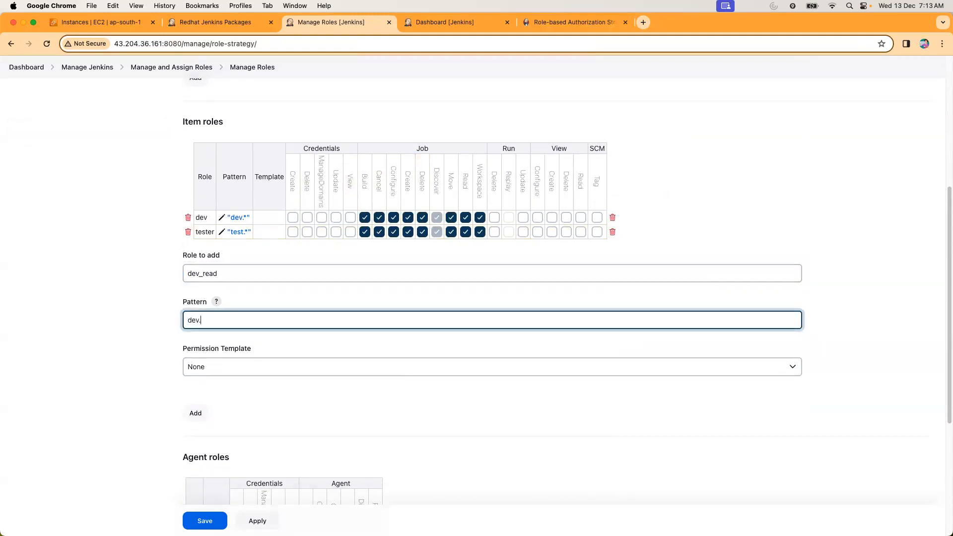
{"action": "type", "text": "*"}
{"action": "left_click", "coordinate": [199, 413]}
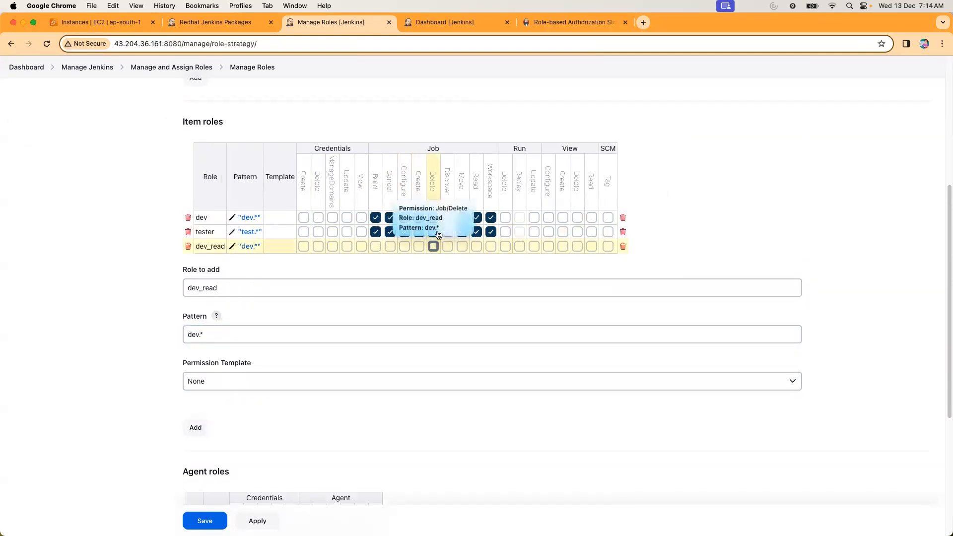
Grant the dev_read item role the Job Read permission.
{"action": "left_click", "coordinate": [476, 246]}
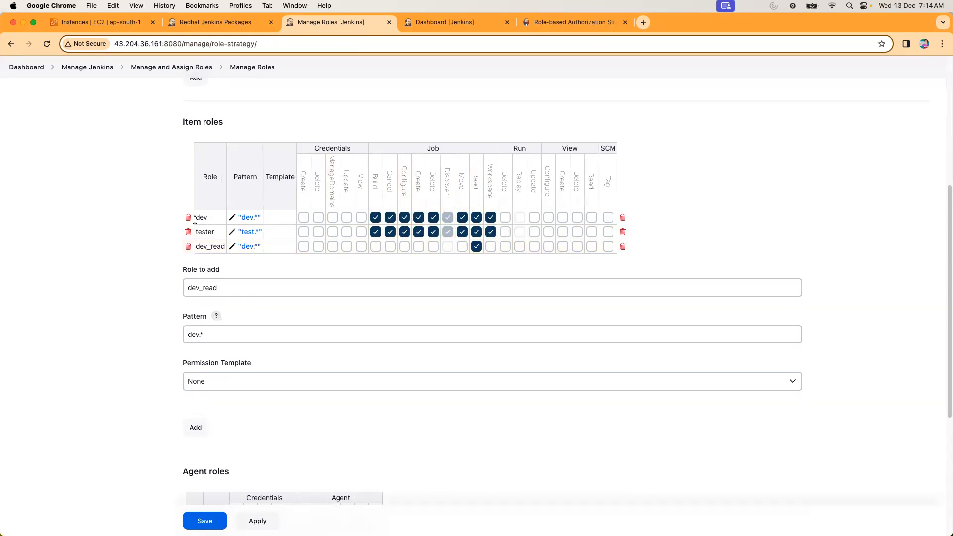
{"action": "left_click_drag", "start_coordinate": [196, 217], "coordinate": [210, 219]}
{"action": "left_click_drag", "start_coordinate": [202, 231], "coordinate": [212, 232]}
Try to save an item role named test_read with the pattern "test.".
{"action": "left_click_drag", "start_coordinate": [282, 287], "coordinate": [180, 288]}
{"action": "type", "text": "test_read"}
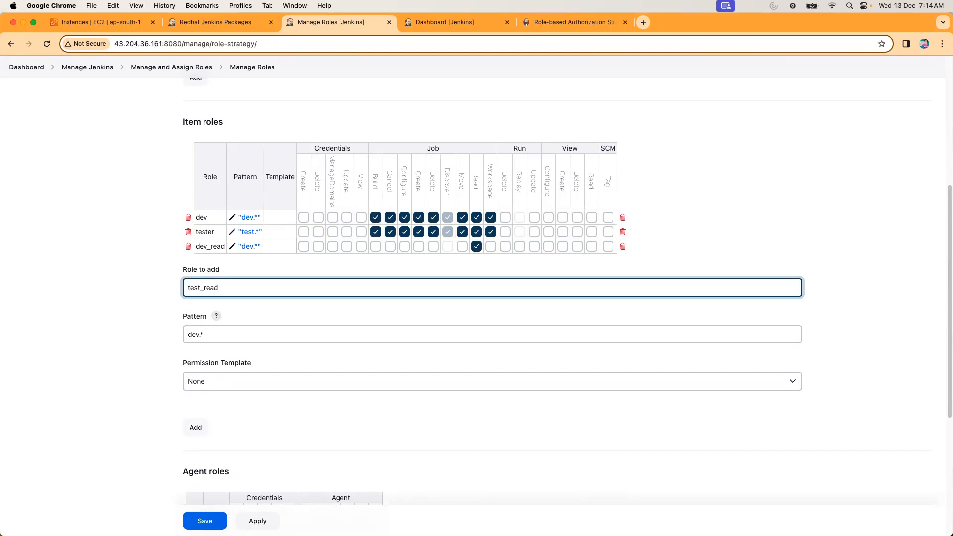
{"action": "left_click_drag", "start_coordinate": [213, 330], "coordinate": [177, 328]}
{"action": "type", "text": "test."}
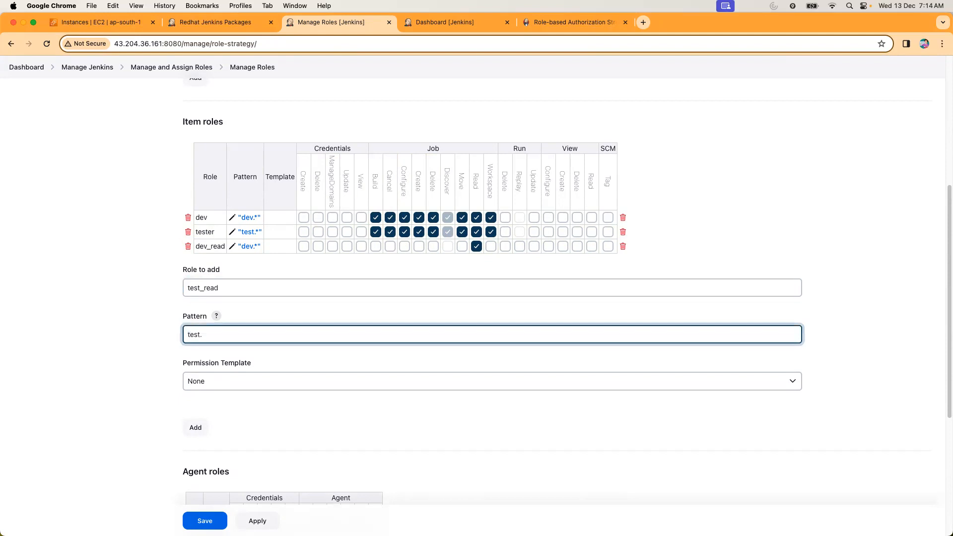
{"action": "left_click", "coordinate": [205, 520]}
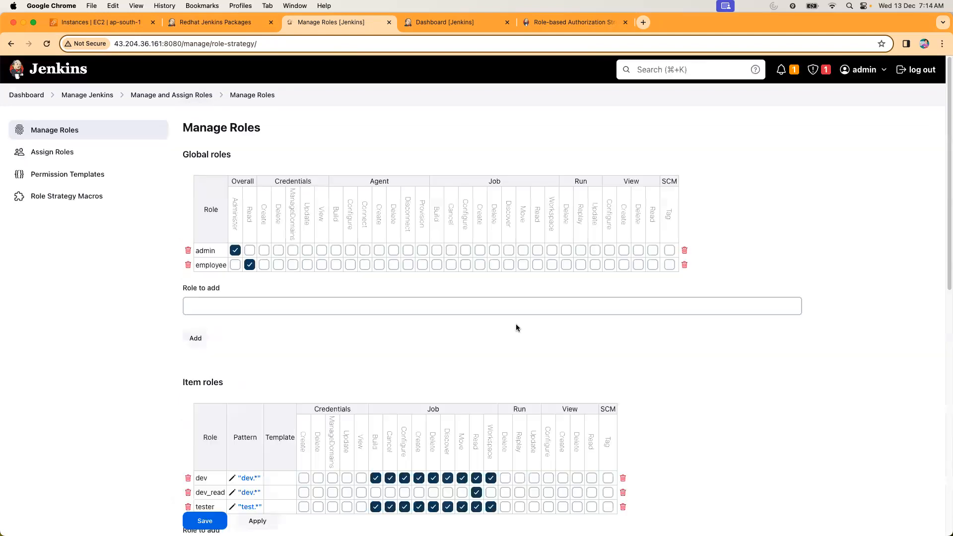
Add an item role named test_read with the pattern test.* and no permission template.
{"action": "scroll", "coordinate": [455, 330], "scroll_direction": "down", "scroll_amount": 10}
{"action": "scroll", "coordinate": [337, 276], "scroll_direction": "down", "scroll_amount": 3}
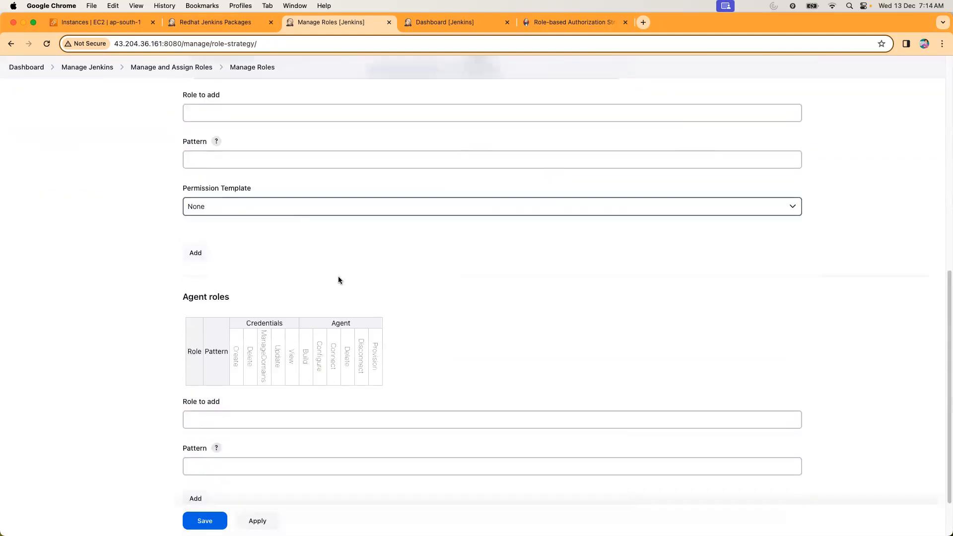
{"action": "scroll", "coordinate": [266, 248], "scroll_direction": "up", "scroll_amount": 3}
{"action": "left_click", "coordinate": [229, 208]}
{"action": "type", "text": "te"}
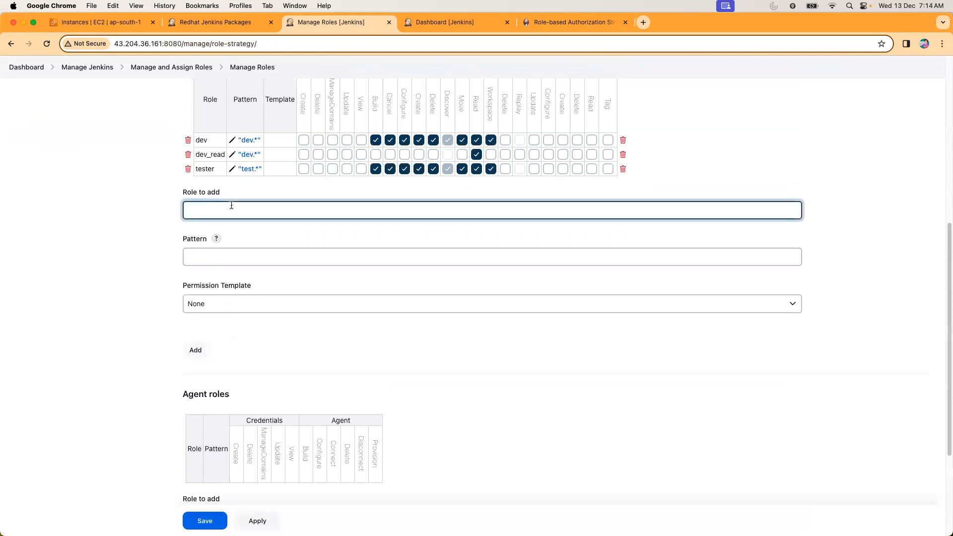
{"action": "type", "text": "st_read"}
{"action": "left_click", "coordinate": [238, 258]}
{"action": "type", "text": "test"}
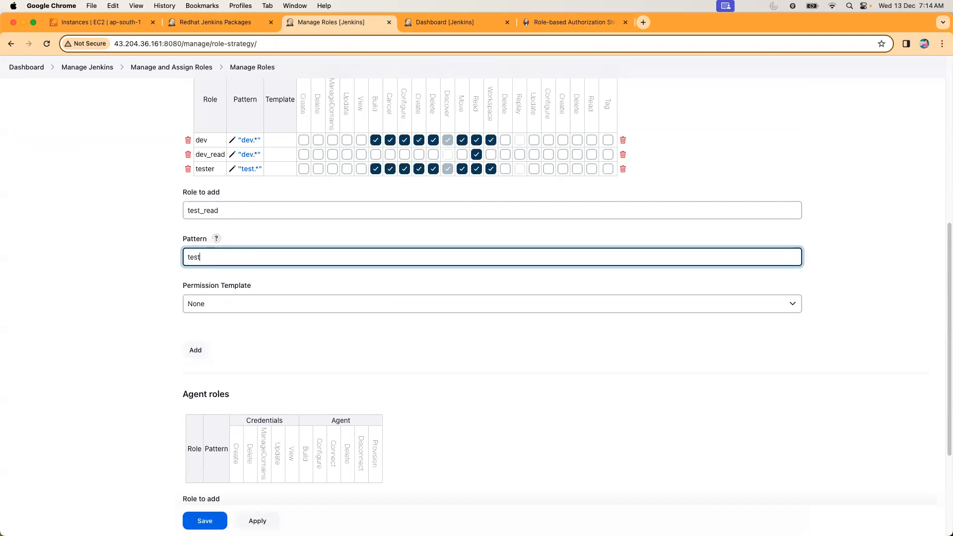
{"action": "type", "text": ".*"}
{"action": "left_click", "coordinate": [203, 351]}
Grant the test_read item role the Job Read permission and save the roles.
{"action": "scroll", "coordinate": [338, 270], "scroll_direction": "down", "scroll_amount": 3}
{"action": "scroll", "coordinate": [341, 271], "scroll_direction": "up", "scroll_amount": 4}
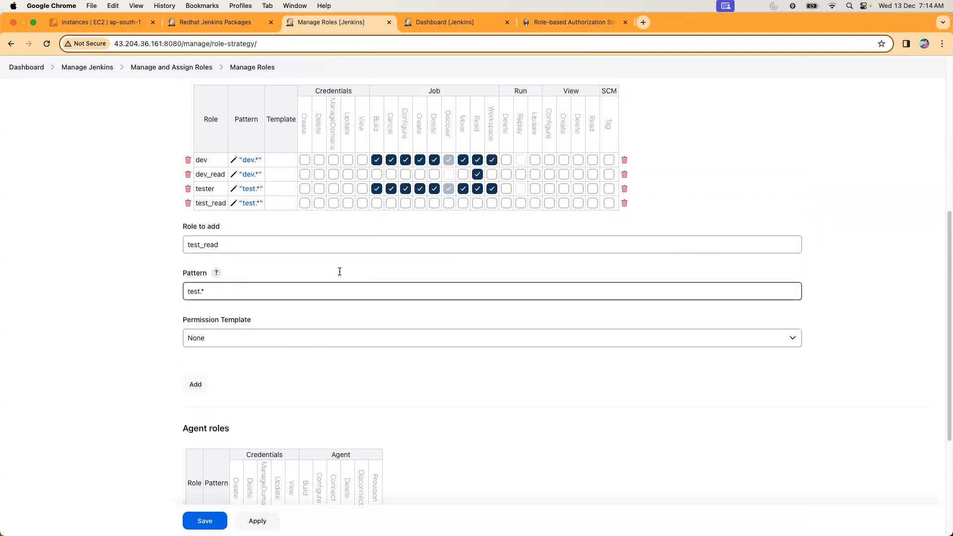
{"action": "scroll", "coordinate": [339, 271], "scroll_direction": "up", "scroll_amount": 2}
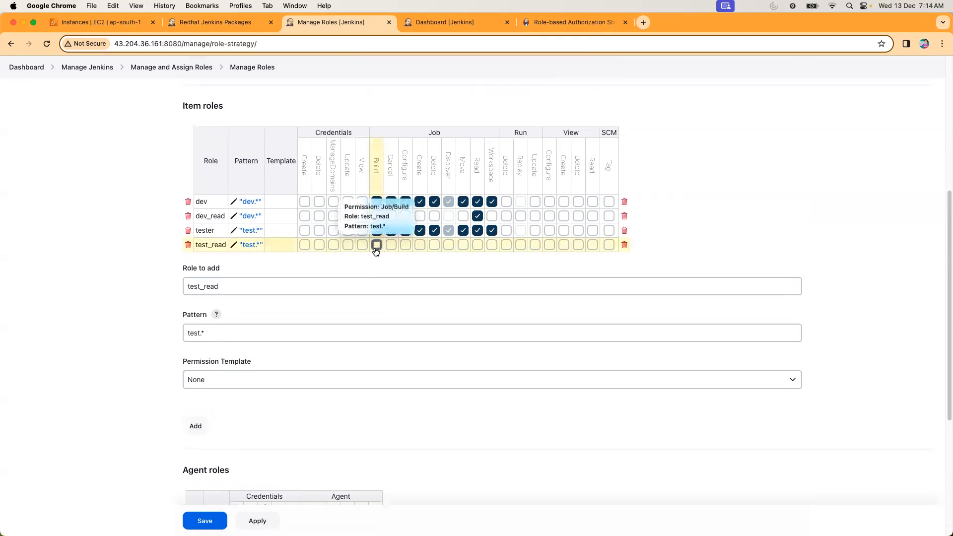
{"action": "left_click", "coordinate": [477, 245]}
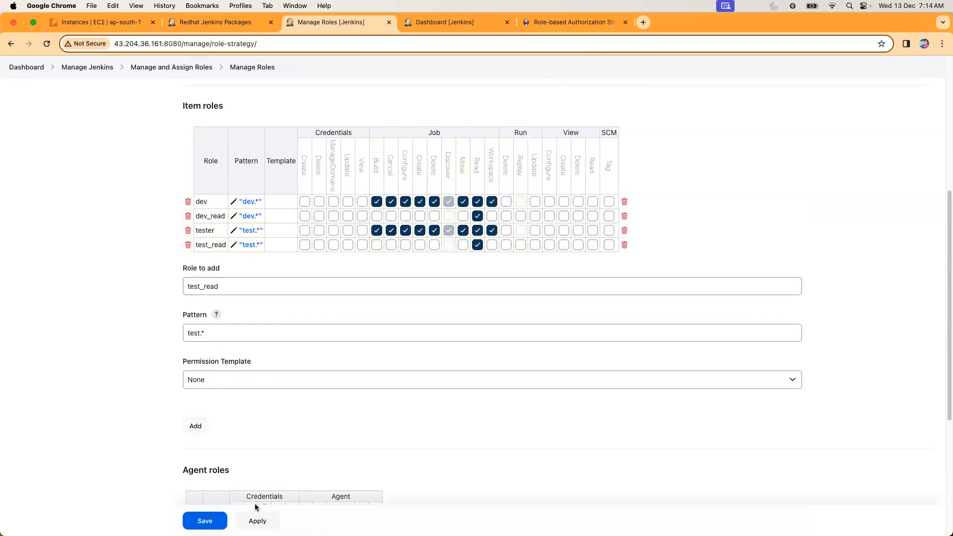
{"action": "left_click", "coordinate": [258, 521]}
{"action": "left_click_drag", "start_coordinate": [199, 216], "coordinate": [222, 216]}
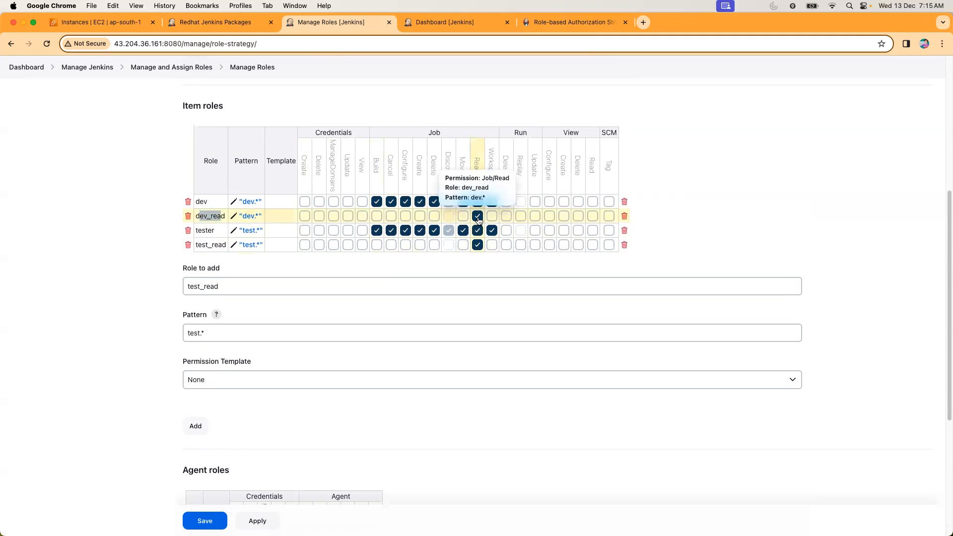
{"action": "left_click_drag", "start_coordinate": [201, 244], "coordinate": [218, 244]}
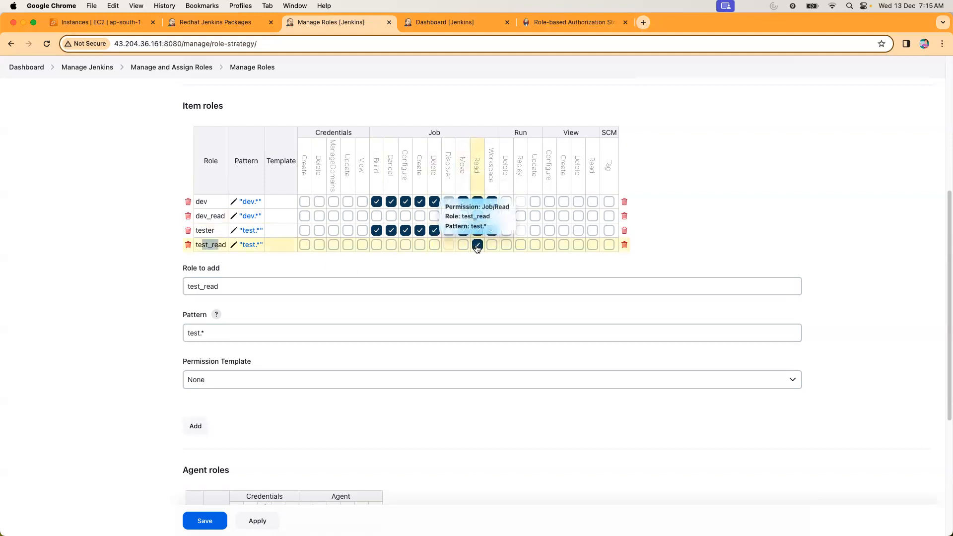
{"action": "left_click_drag", "start_coordinate": [200, 200], "coordinate": [228, 247]}
{"action": "left_click", "coordinate": [204, 521]}
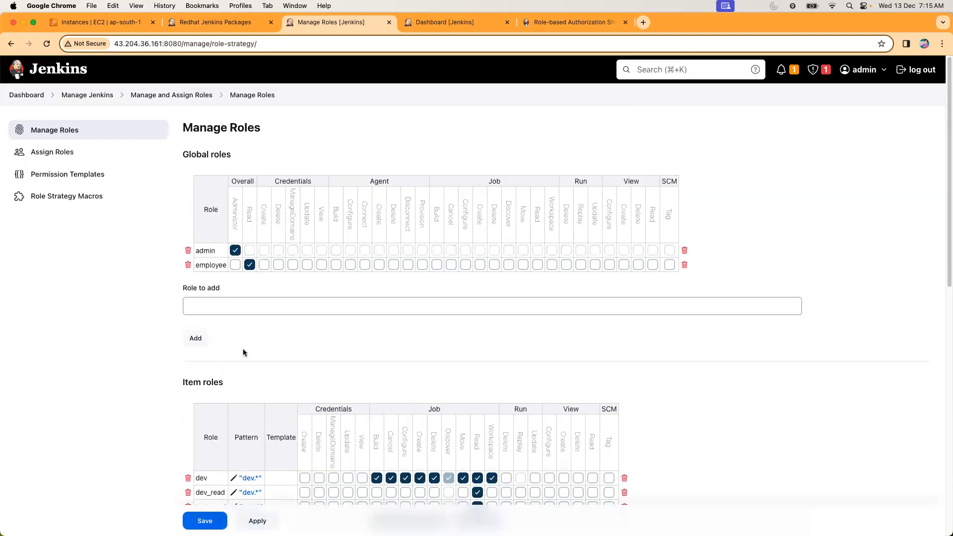
Review the saved item roles, and examine the user assignments on the role assignment page.
{"action": "scroll", "coordinate": [243, 350], "scroll_direction": "down", "scroll_amount": 8}
{"action": "scroll", "coordinate": [247, 345], "scroll_direction": "up", "scroll_amount": 2}
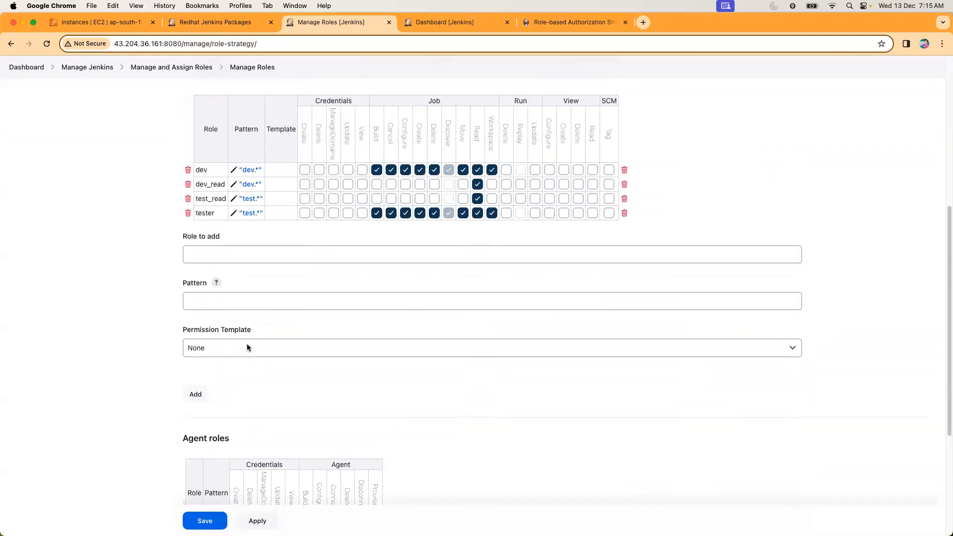
{"action": "scroll", "coordinate": [306, 337], "scroll_direction": "up", "scroll_amount": 6}
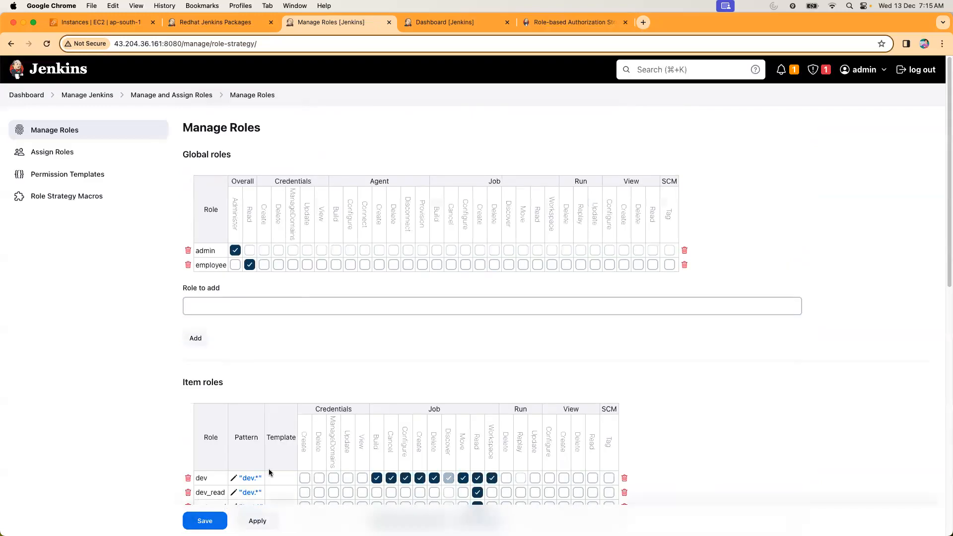
{"action": "left_click", "coordinate": [62, 151]}
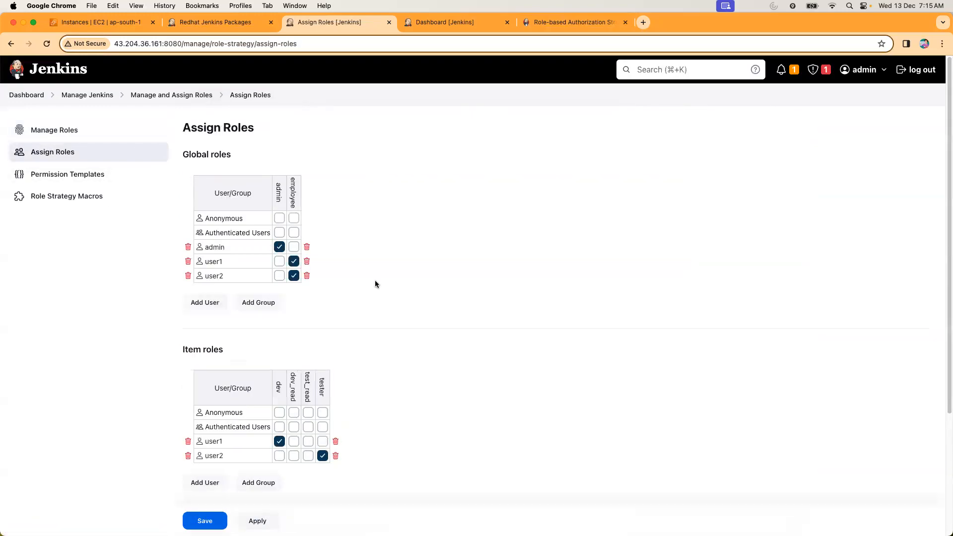
{"action": "scroll", "coordinate": [397, 318], "scroll_direction": "down", "scroll_amount": 3}
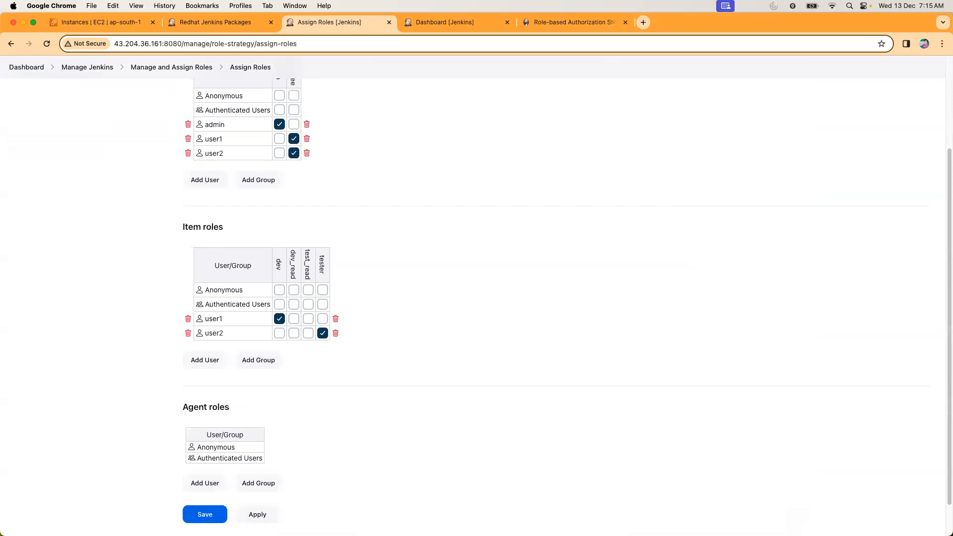
{"action": "scroll", "coordinate": [394, 266], "scroll_direction": "down", "scroll_amount": 2}
{"action": "scroll", "coordinate": [392, 263], "scroll_direction": "up", "scroll_amount": 2}
{"action": "scroll", "coordinate": [392, 263], "scroll_direction": "up", "scroll_amount": 3}
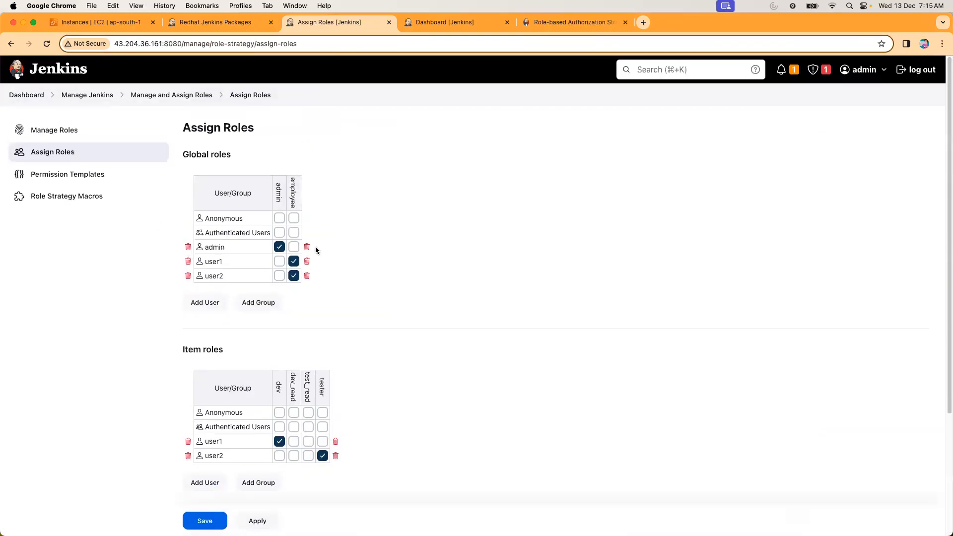
Return to the role management page and save the roles again.
{"action": "left_click", "coordinate": [157, 95]}
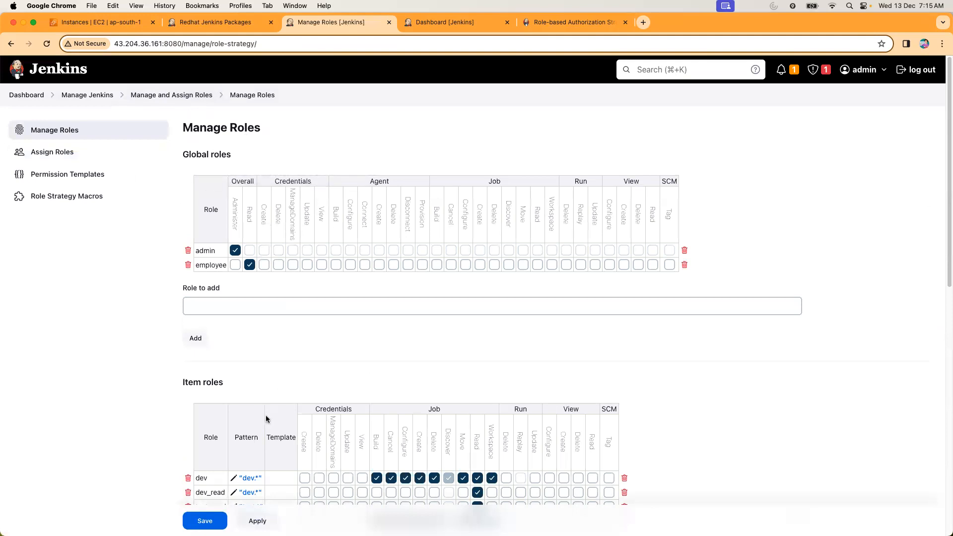
{"action": "scroll", "coordinate": [266, 419], "scroll_direction": "down", "scroll_amount": 5}
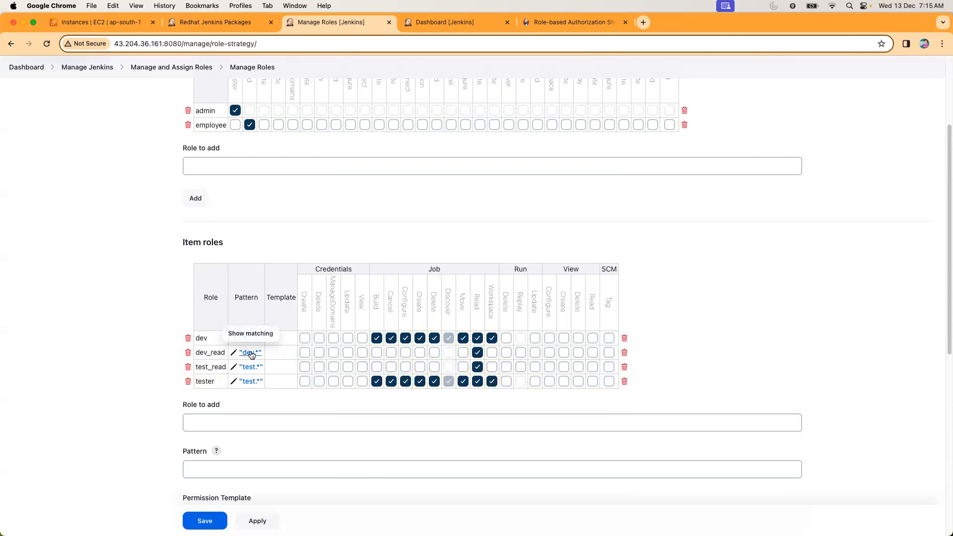
{"action": "left_click", "coordinate": [209, 517]}
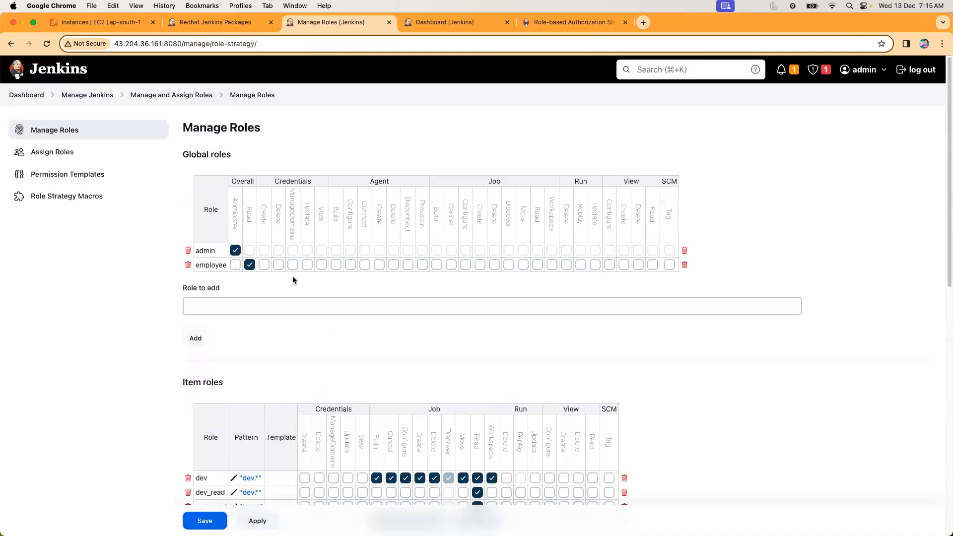
Reopen the role assignment page and examine the item roles held by user1 and user2.
{"action": "left_click", "coordinate": [56, 152]}
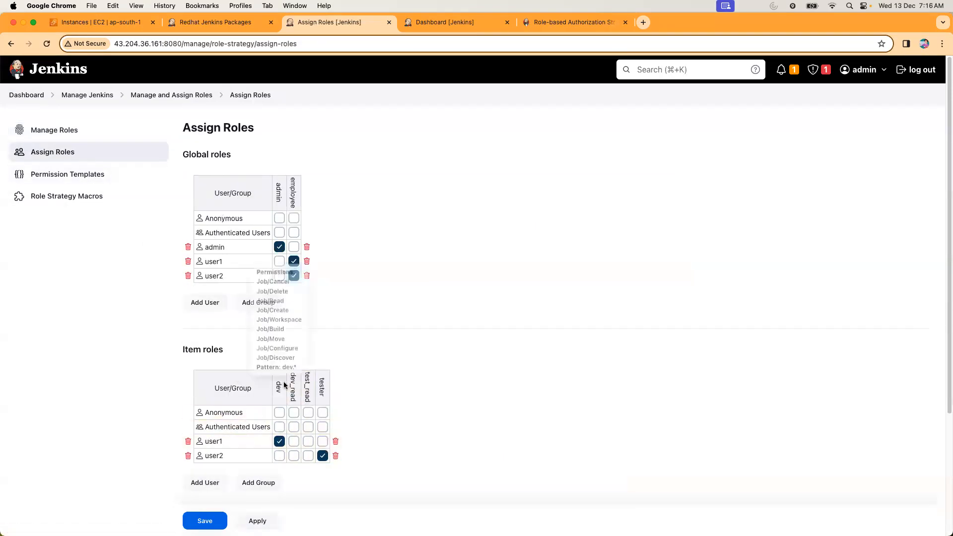
{"action": "scroll", "coordinate": [391, 380], "scroll_direction": "down", "scroll_amount": 5}
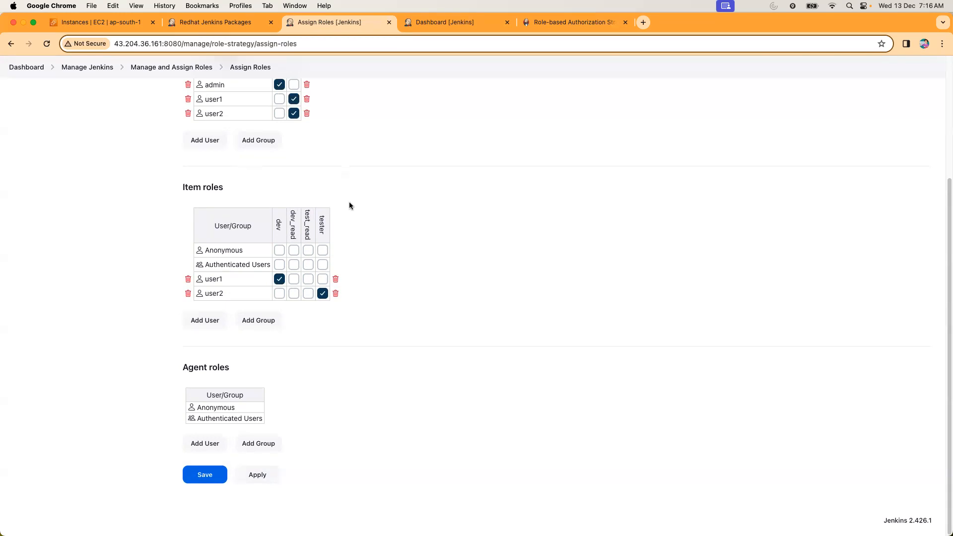
{"action": "scroll", "coordinate": [351, 215], "scroll_direction": "up", "scroll_amount": 5}
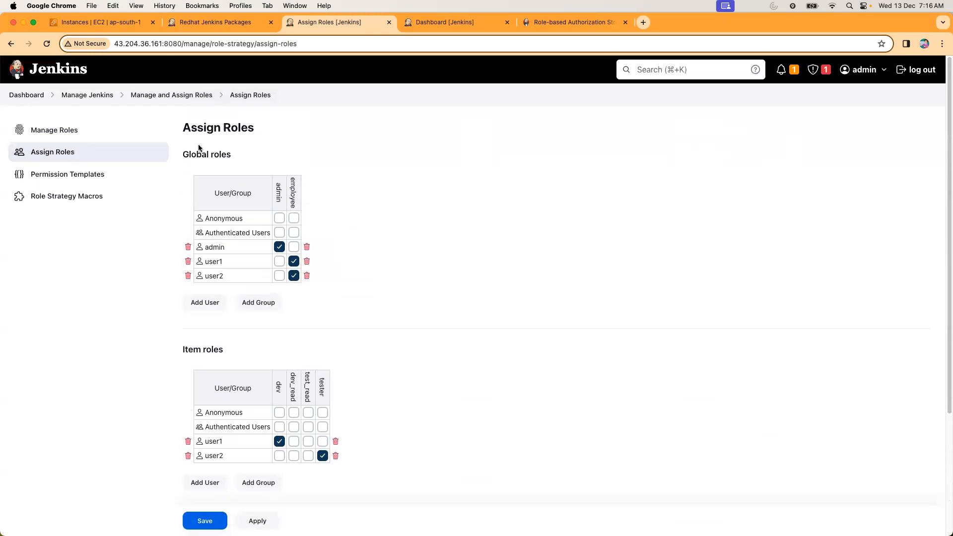
Open the role management page and try the Overall Administer permission on the employee global role, then revoke it.
{"action": "left_click", "coordinate": [148, 94]}
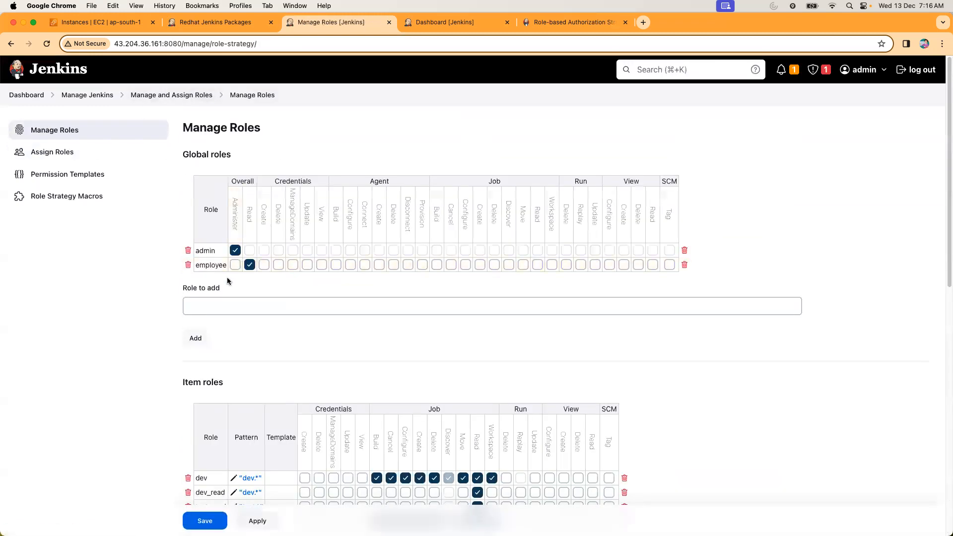
{"action": "left_click_drag", "start_coordinate": [198, 253], "coordinate": [215, 254]}
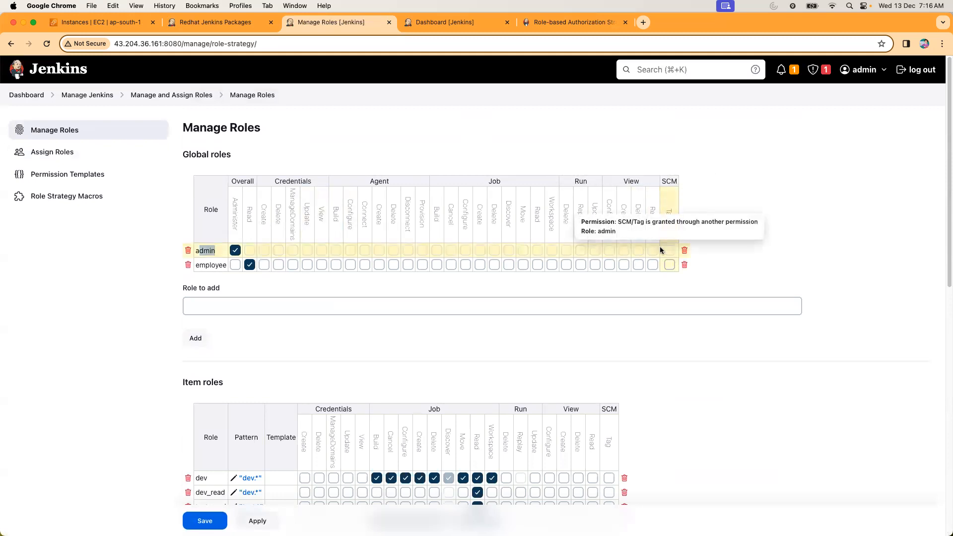
{"action": "left_click", "coordinate": [235, 265]}
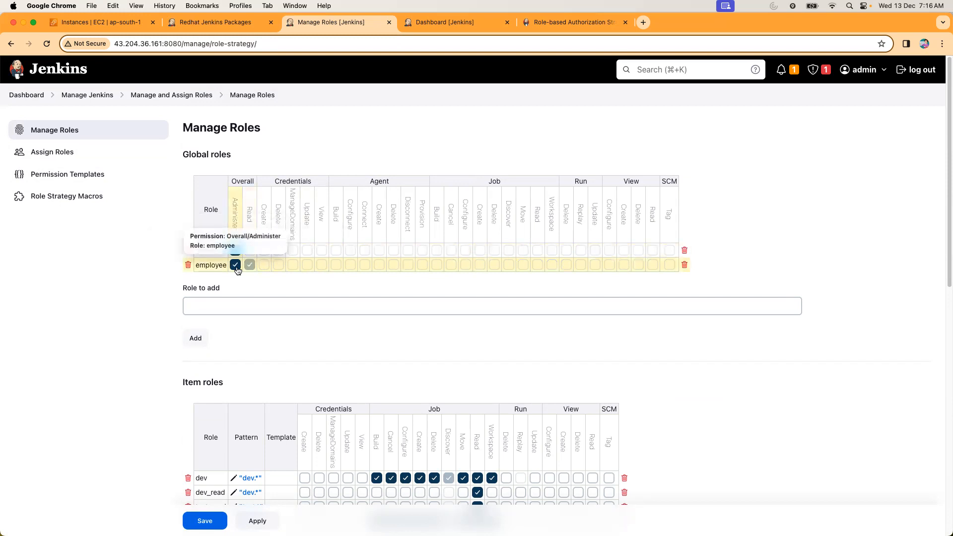
{"action": "left_click", "coordinate": [236, 266]}
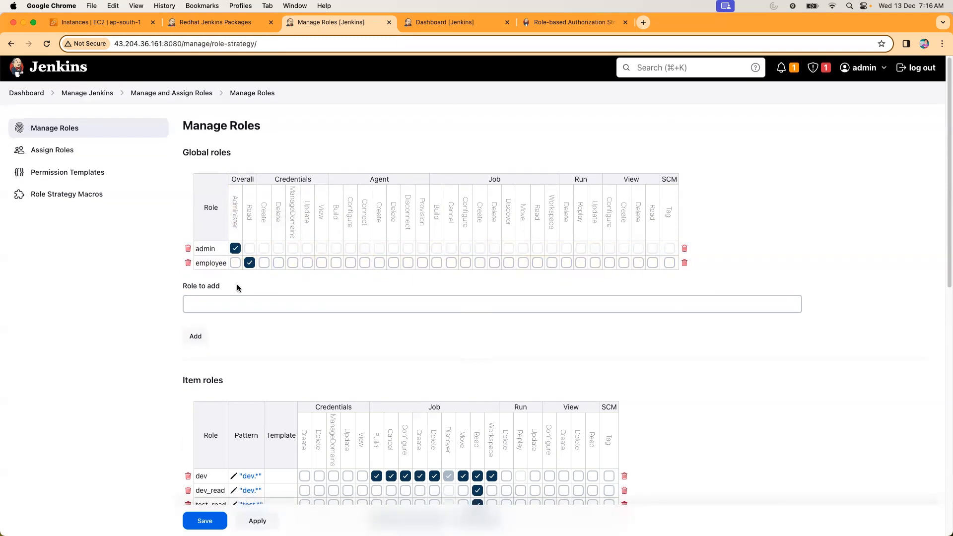
Try granting the dev_read item role the Credentials permissions Create, Delete, ManageDomains, Update and View.
{"action": "scroll", "coordinate": [237, 285], "scroll_direction": "down", "scroll_amount": 3}
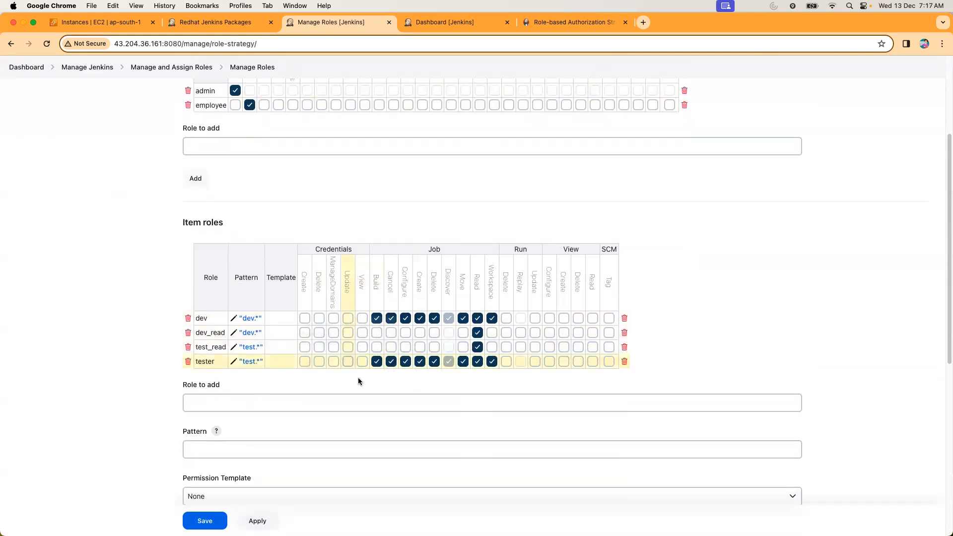
{"action": "scroll", "coordinate": [346, 367], "scroll_direction": "down", "scroll_amount": 7}
{"action": "scroll", "coordinate": [346, 367], "scroll_direction": "up", "scroll_amount": 15}
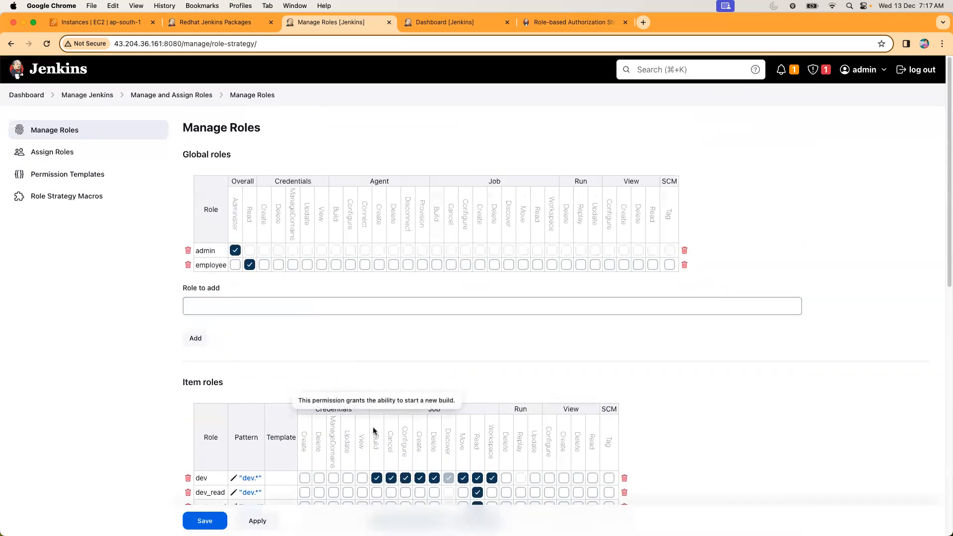
{"action": "scroll", "coordinate": [374, 427], "scroll_direction": "down", "scroll_amount": 15}
{"action": "scroll", "coordinate": [375, 420], "scroll_direction": "up", "scroll_amount": 10}
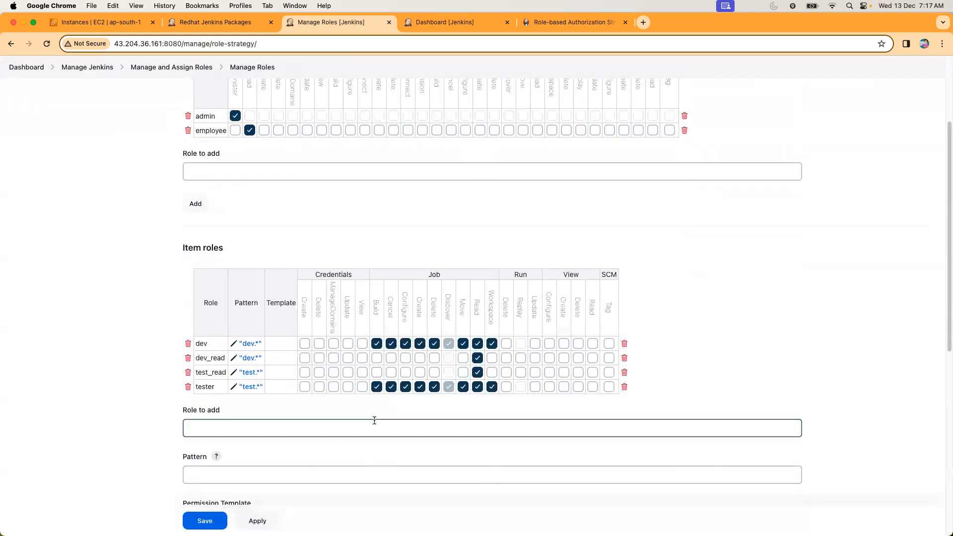
{"action": "left_click", "coordinate": [305, 358]}
{"action": "left_click", "coordinate": [319, 358]}
{"action": "left_click", "coordinate": [334, 358]}
{"action": "left_click", "coordinate": [347, 358]}
{"action": "left_click", "coordinate": [362, 358]}
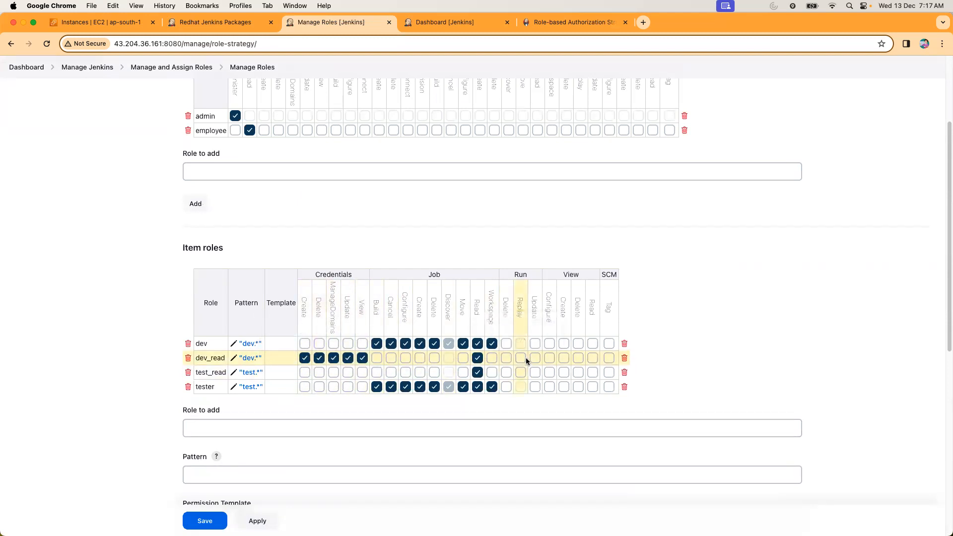
Revoke all five Credentials permissions from the dev_read item role.
{"action": "left_click", "coordinate": [362, 358]}
{"action": "left_click", "coordinate": [348, 357]}
{"action": "left_click", "coordinate": [334, 358]}
{"action": "left_click", "coordinate": [319, 358]}
{"action": "left_click", "coordinate": [304, 358]}
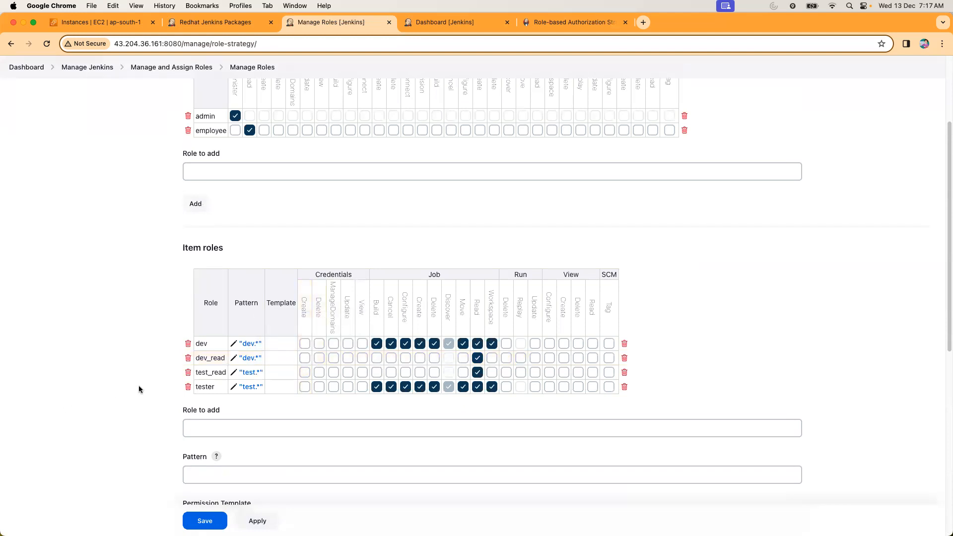
Reopen the role management page without saving the pending changes and review the global and item roles.
{"action": "scroll", "coordinate": [138, 387], "scroll_direction": "down", "scroll_amount": 8}
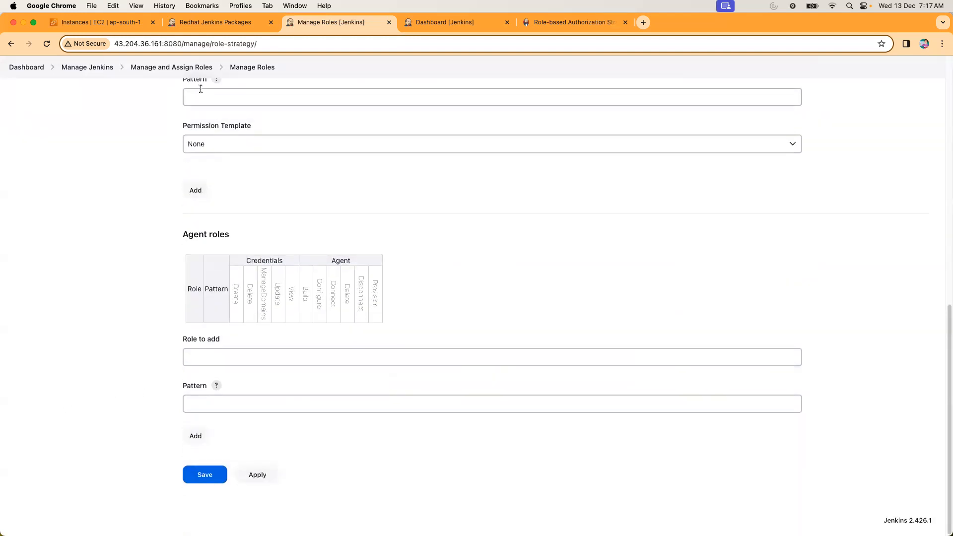
{"action": "left_click", "coordinate": [171, 68]}
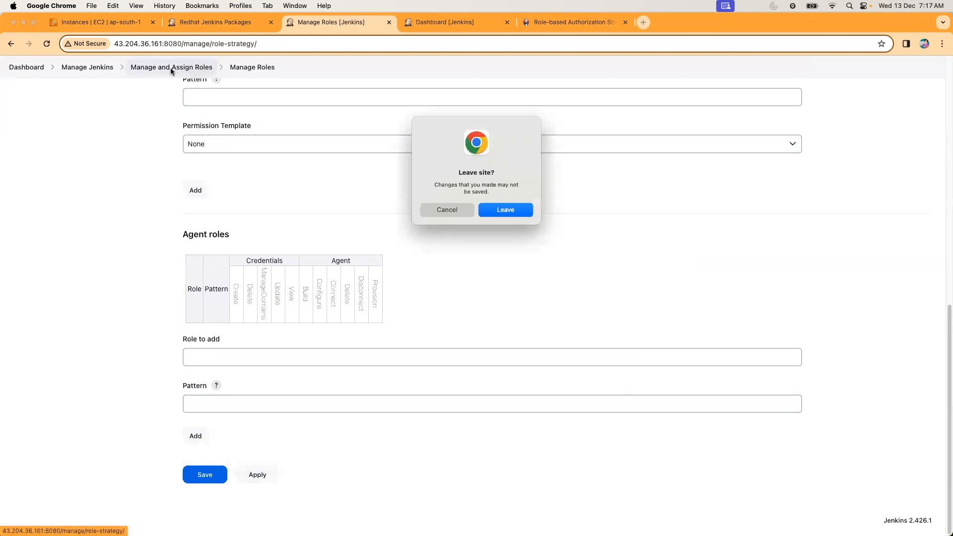
{"action": "left_click", "coordinate": [486, 211]}
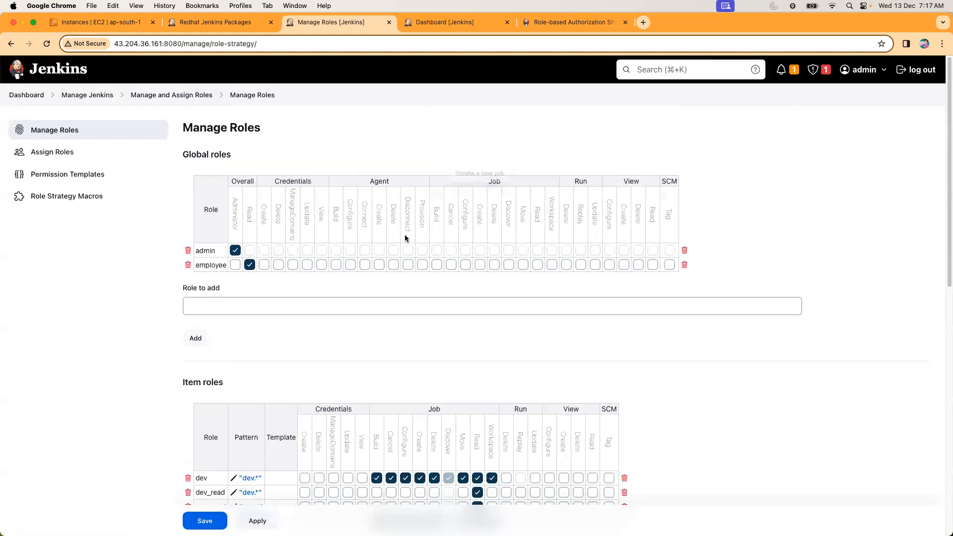
{"action": "scroll", "coordinate": [211, 315], "scroll_direction": "down", "scroll_amount": 15}
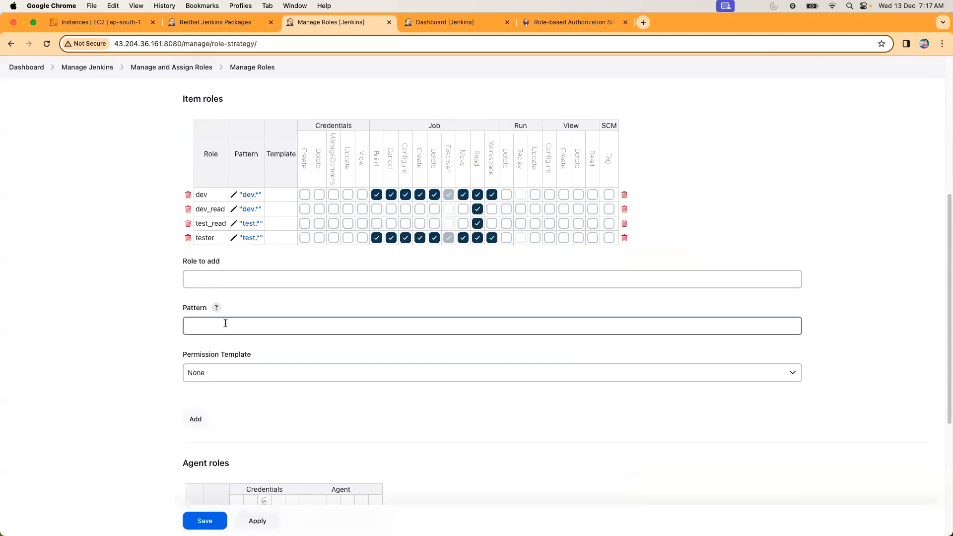
{"action": "scroll", "coordinate": [224, 328], "scroll_direction": "up", "scroll_amount": 15}
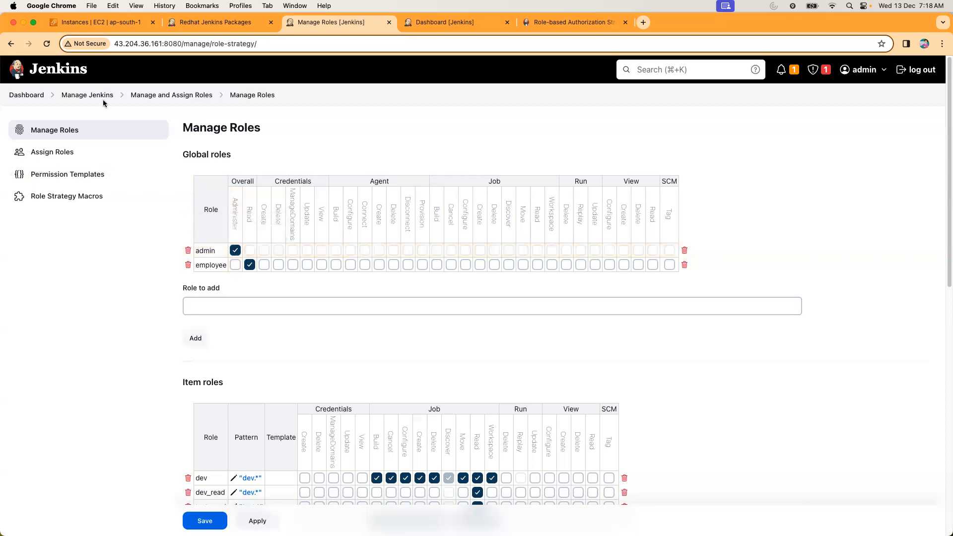
Return to the Jenkins dashboard and close the Redhat Jenkins Packages page.
{"action": "left_click", "coordinate": [26, 95]}
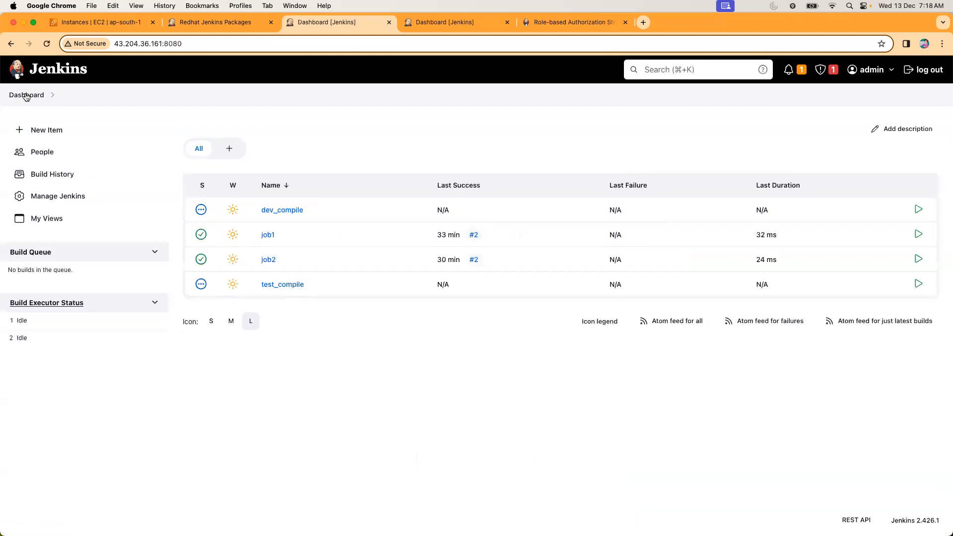
{"action": "left_click", "coordinate": [27, 97]}
{"action": "left_click", "coordinate": [27, 96]}
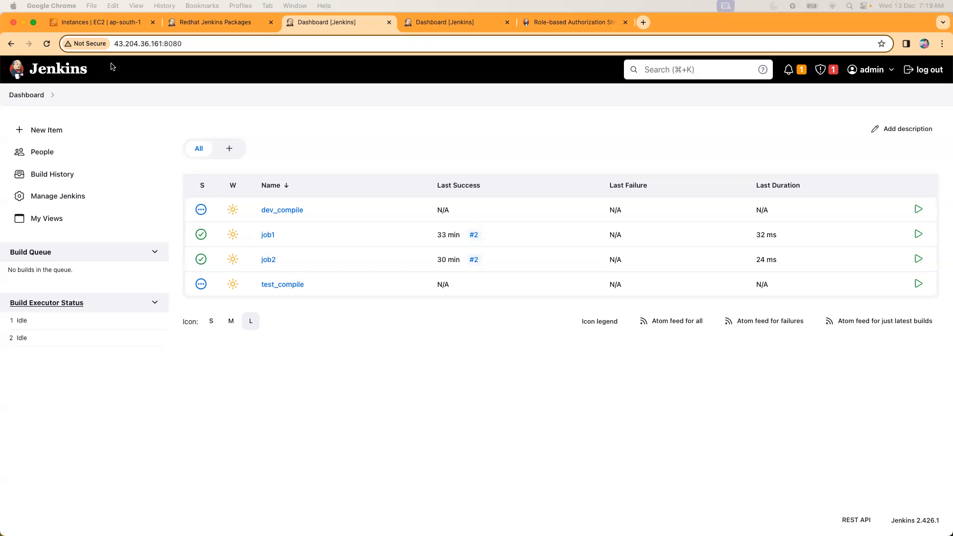
{"action": "left_click", "coordinate": [272, 24]}
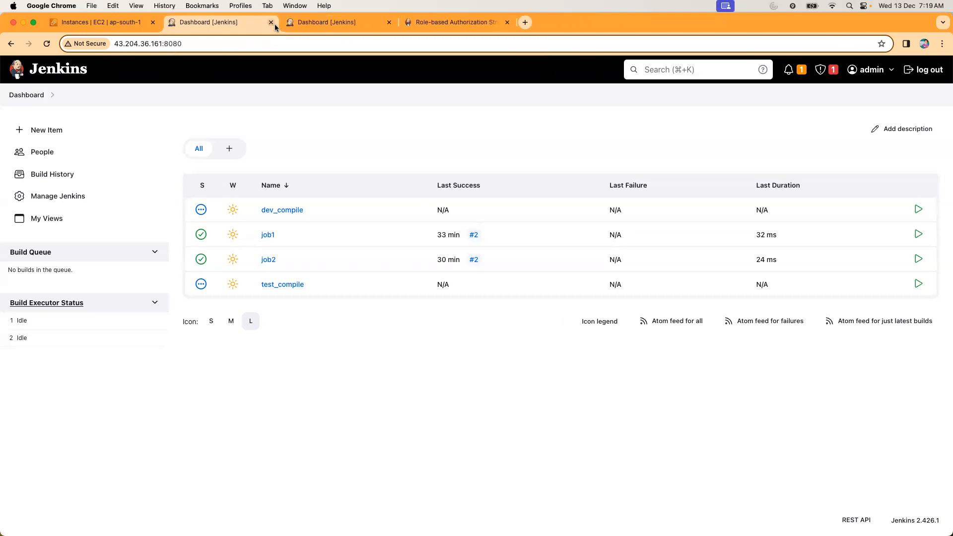
{"action": "left_click", "coordinate": [301, 26]}
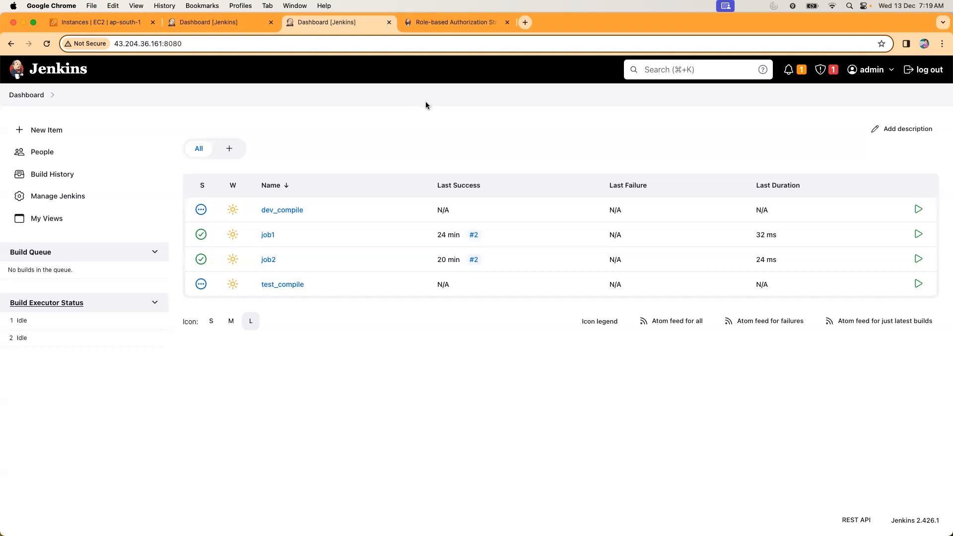
Switch to the AWS EC2 console, stop the running demo instance and deselect it.
{"action": "left_click", "coordinate": [106, 29]}
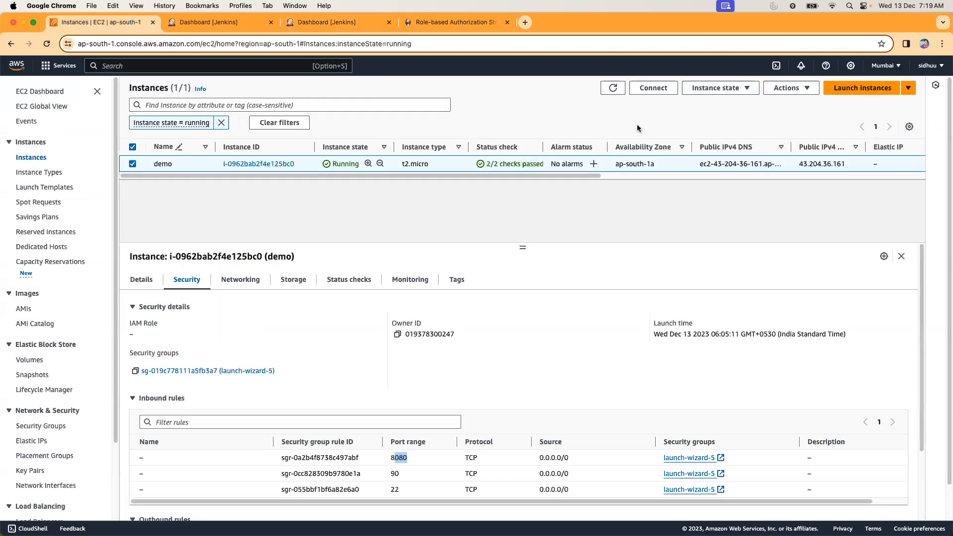
{"action": "left_click", "coordinate": [716, 88]}
{"action": "left_click", "coordinate": [711, 104]}
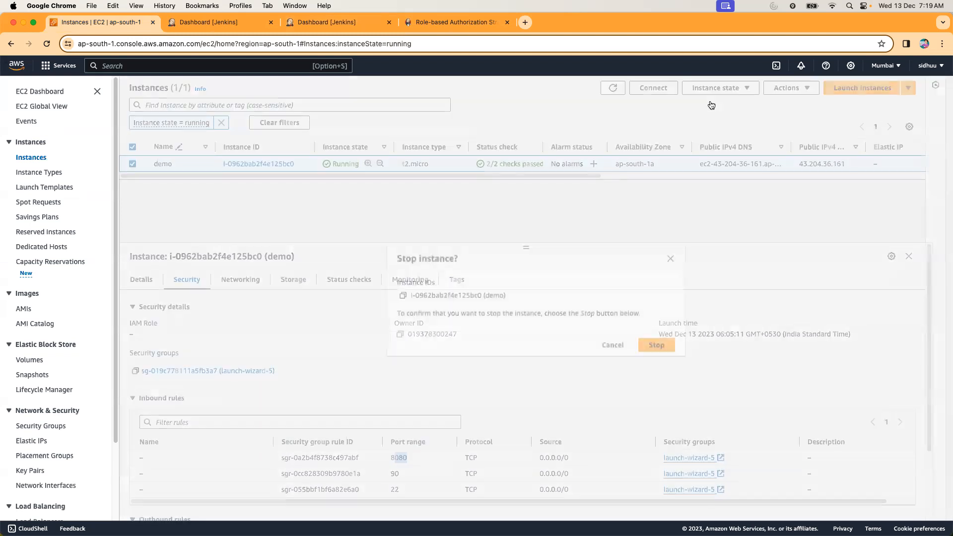
{"action": "left_click", "coordinate": [656, 344]}
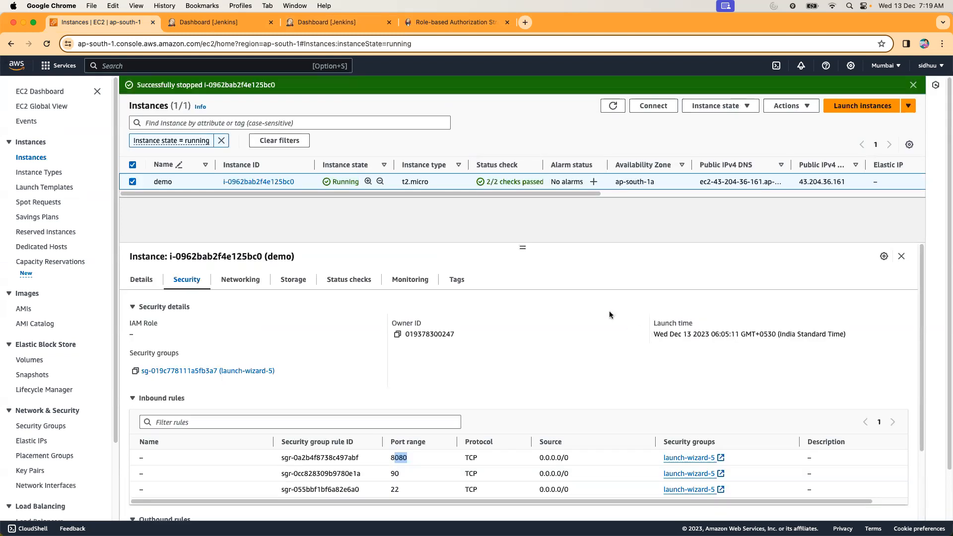
{"action": "left_click", "coordinate": [132, 181]}
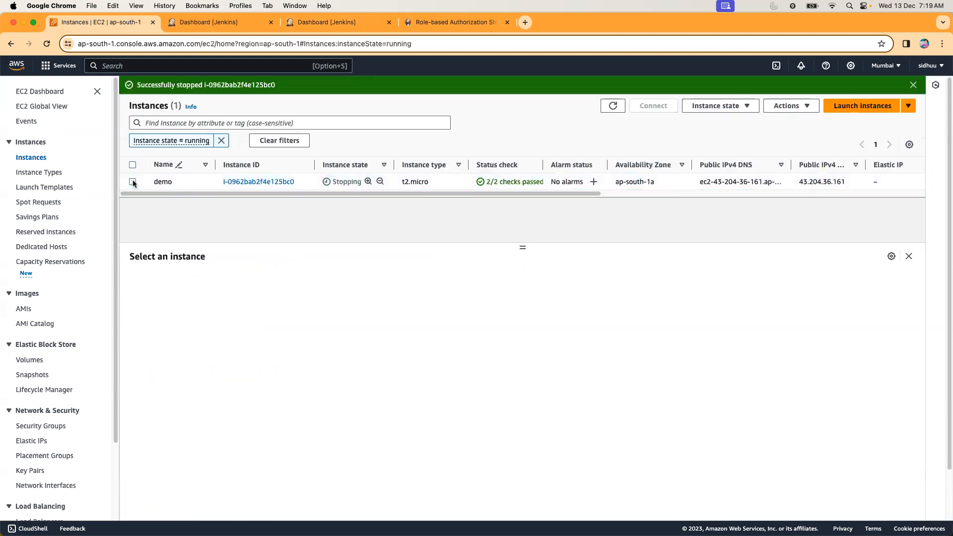